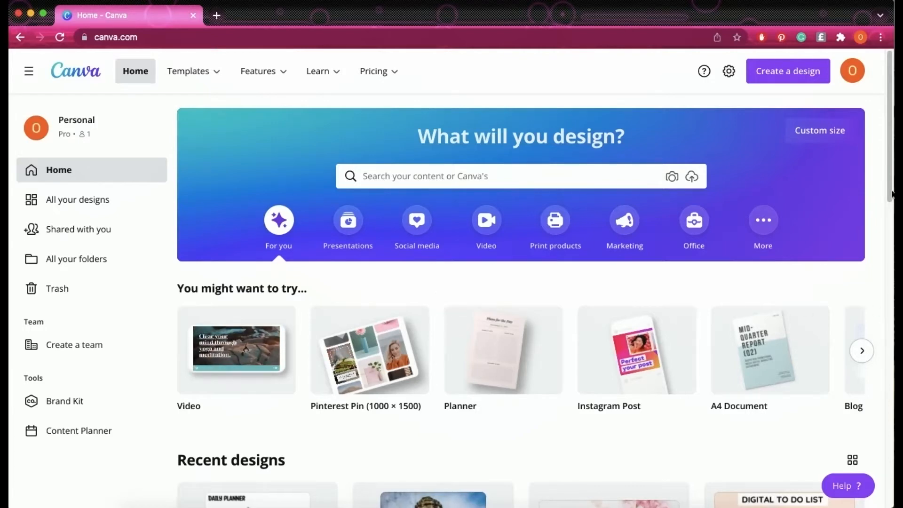
Step: Create a new custom-size design 8.5 in wide and 11 in high
click(767, 79)
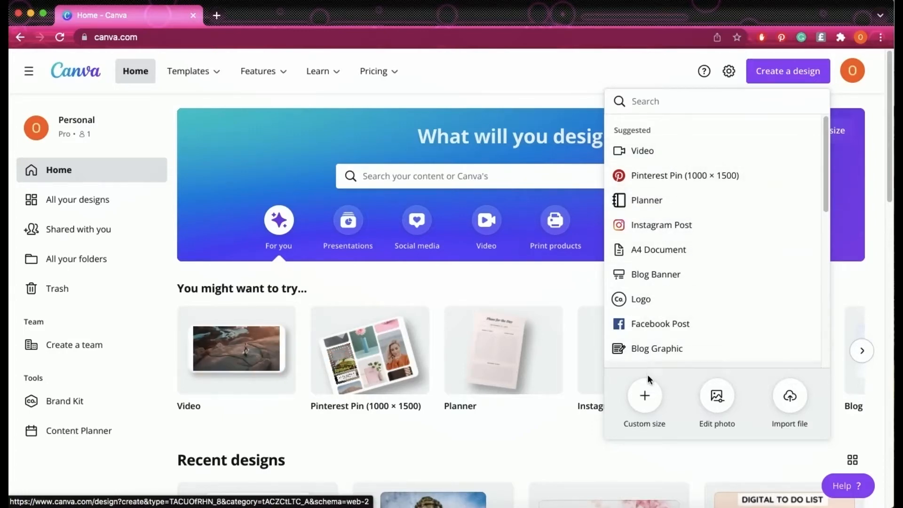
click(645, 399)
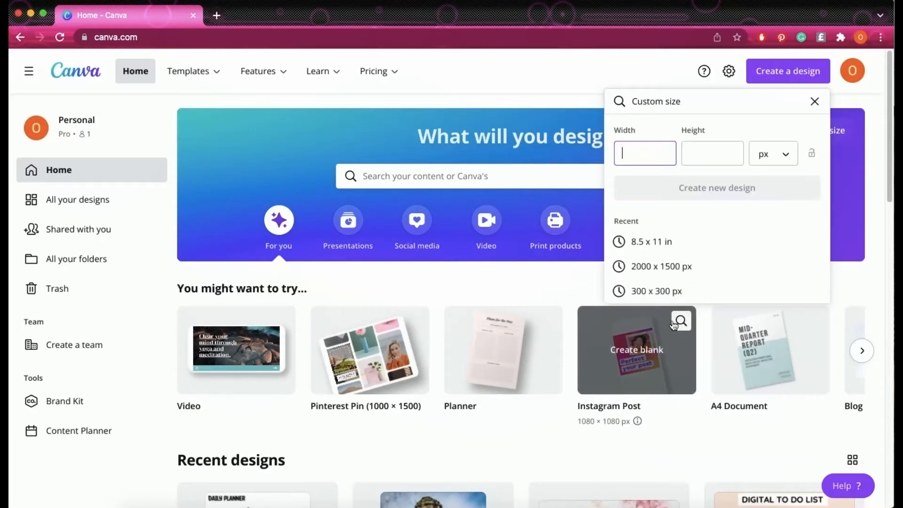
click(780, 154)
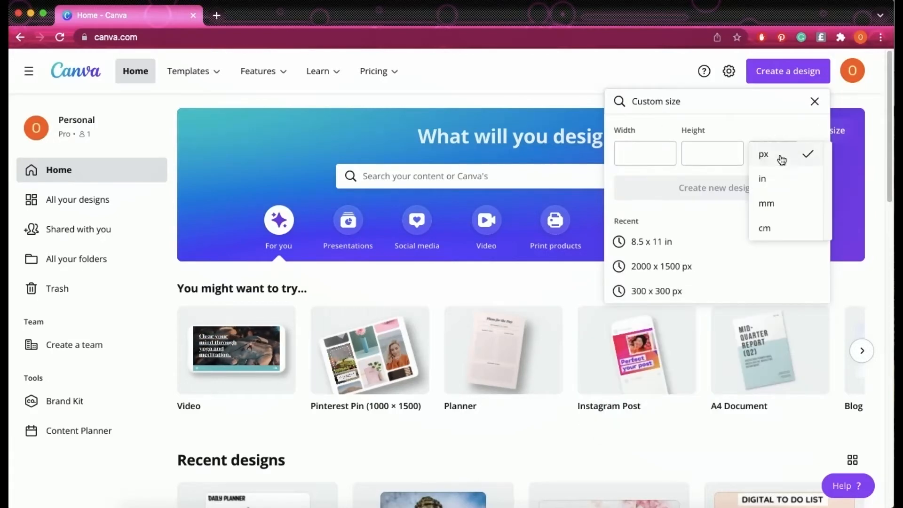
click(777, 178)
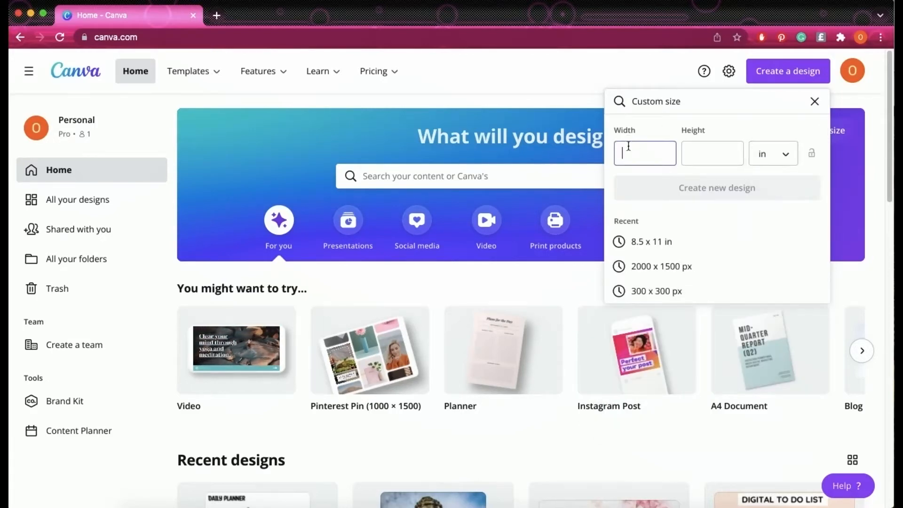
text(8.5)
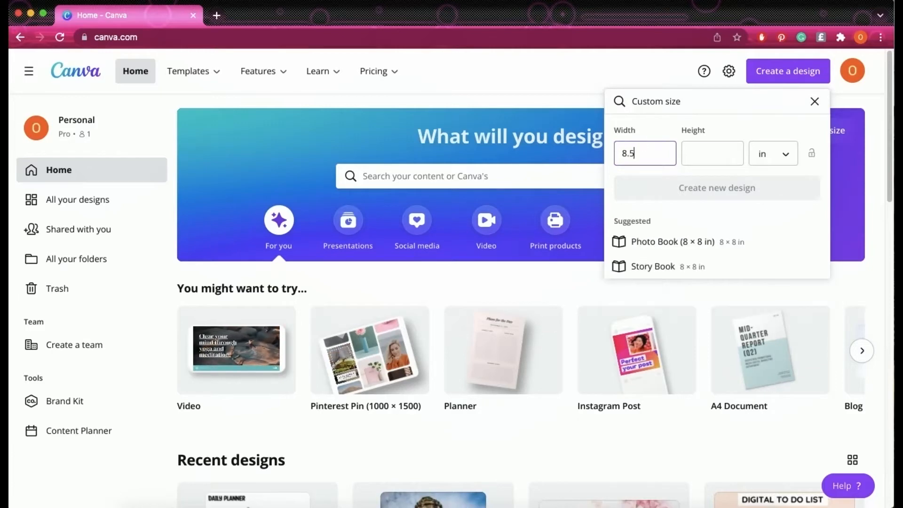
click(700, 152)
text(11)
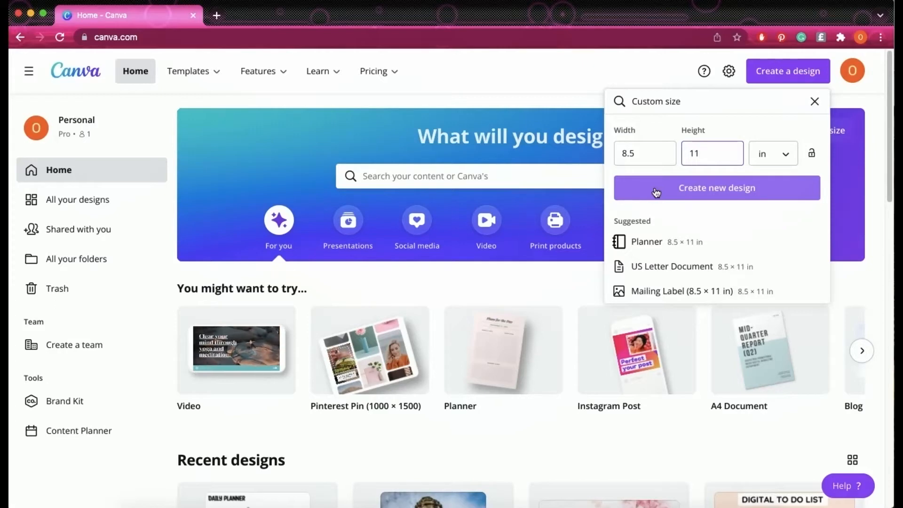
click(689, 189)
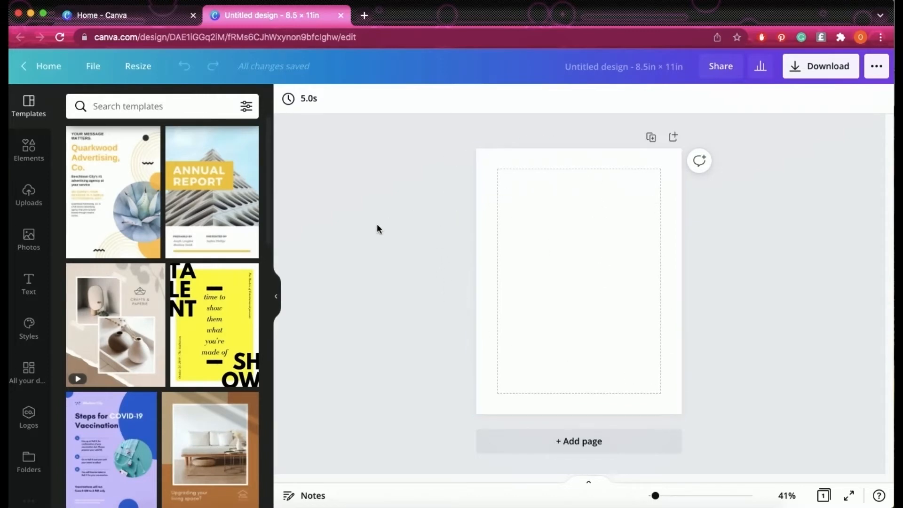
Step: Turn on the rulers for the blank page
click(558, 196)
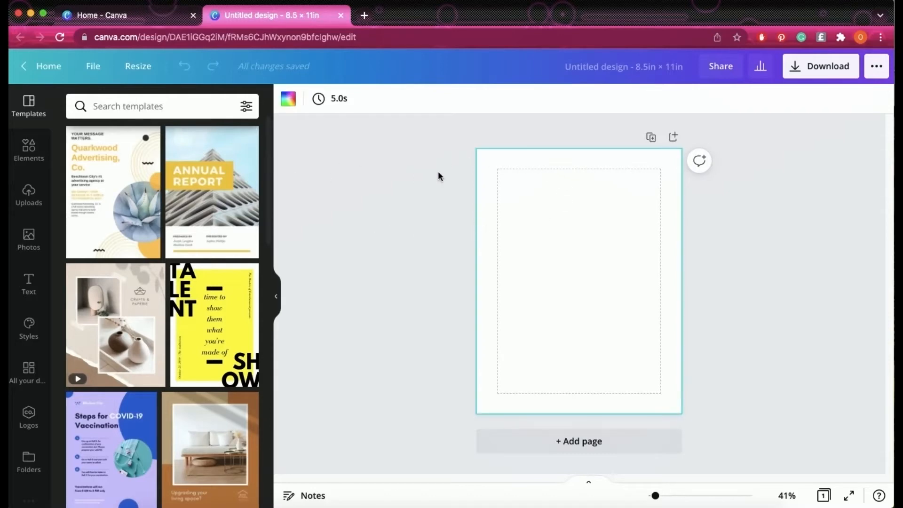
click(91, 64)
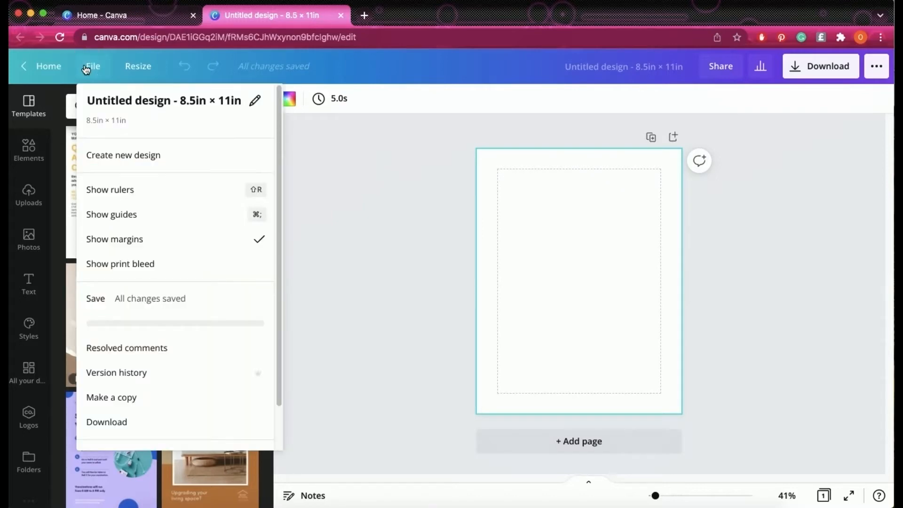
click(170, 192)
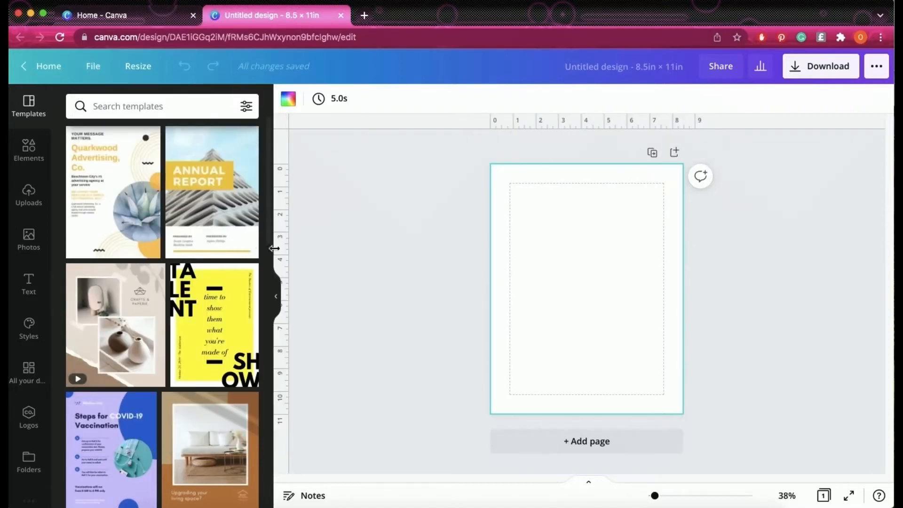
Step: Turn the design's guides on and back off
click(93, 70)
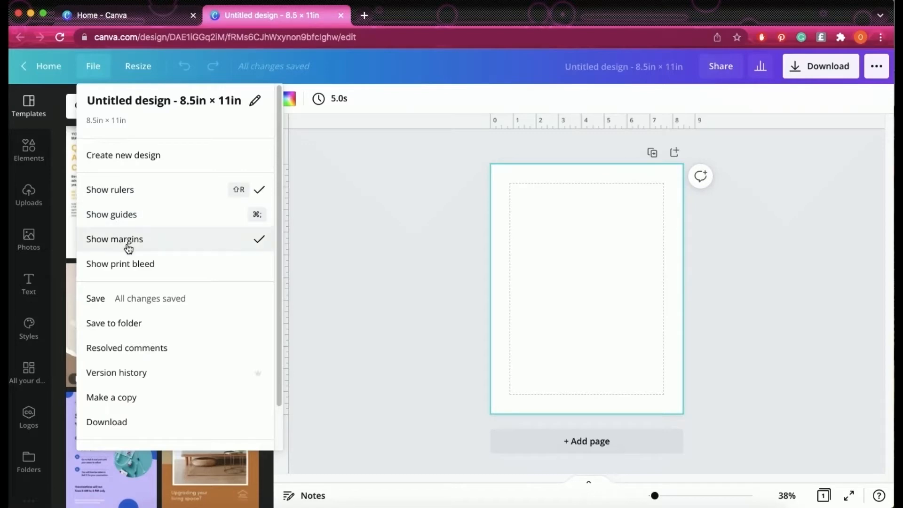
click(135, 222)
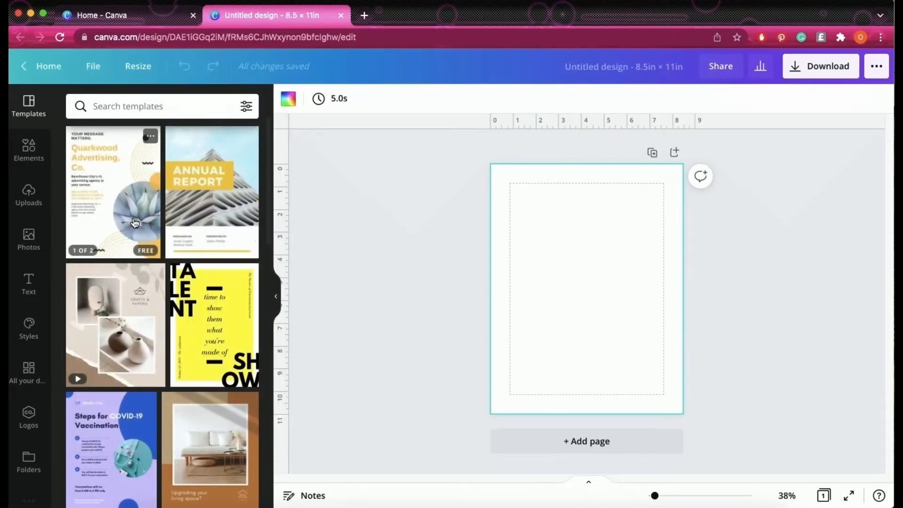
click(94, 70)
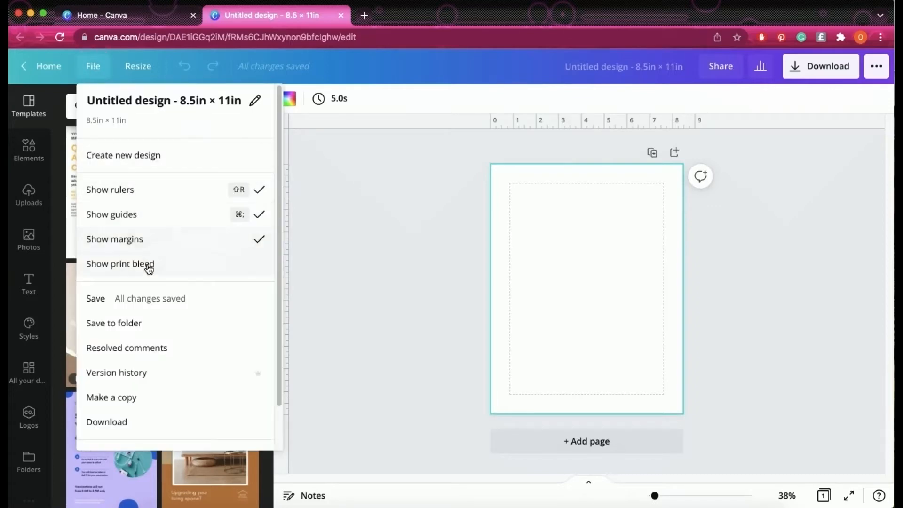
click(157, 218)
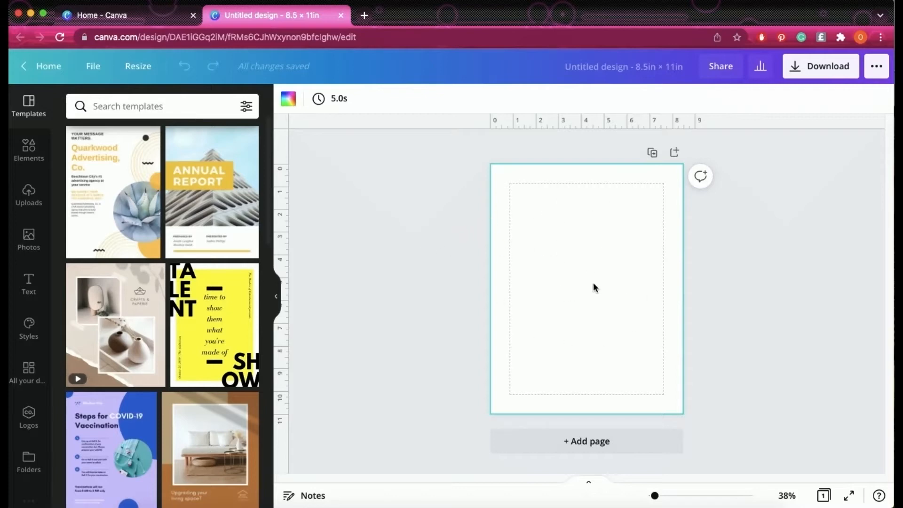
Step: Add a heading text box and place it at the page's upper-left corner
click(27, 289)
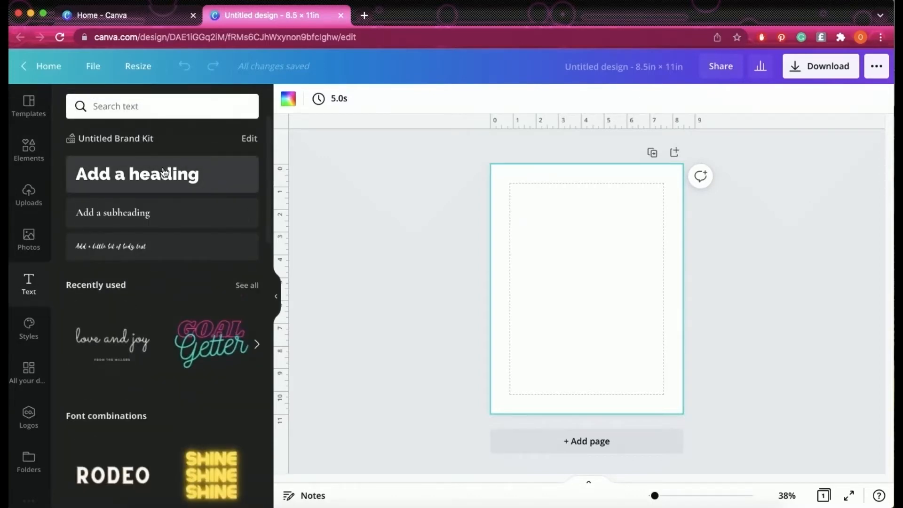
click(158, 174)
drag(596, 316, 548, 211)
drag(502, 177, 499, 175)
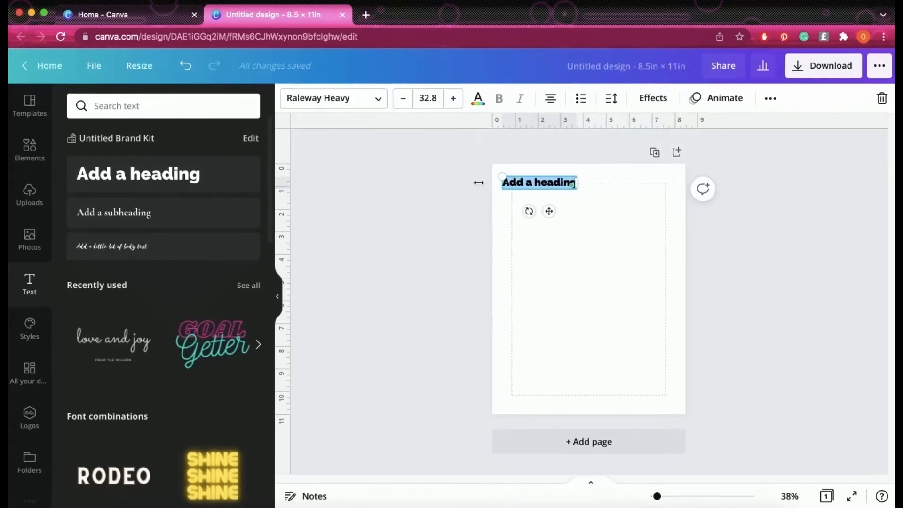
Step: Set the heading's font to More Sugar Thin
click(333, 101)
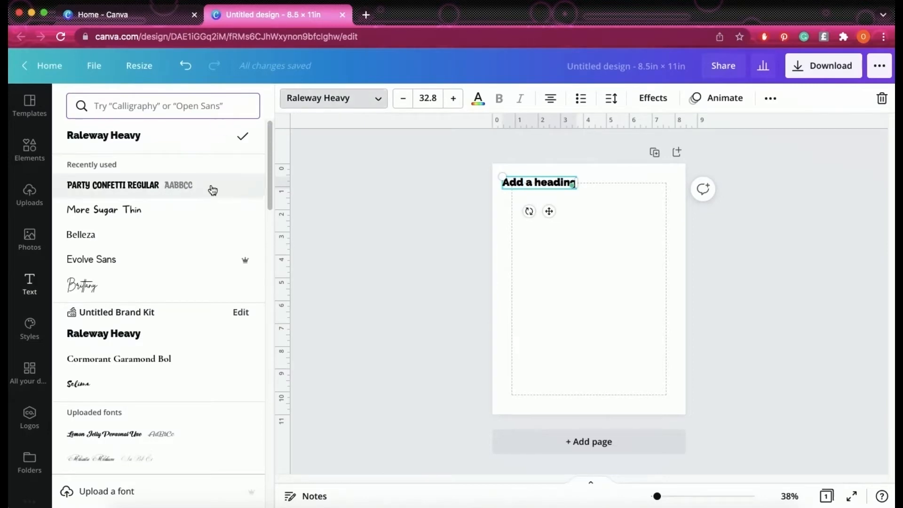
scroll(204, 318, down, 10)
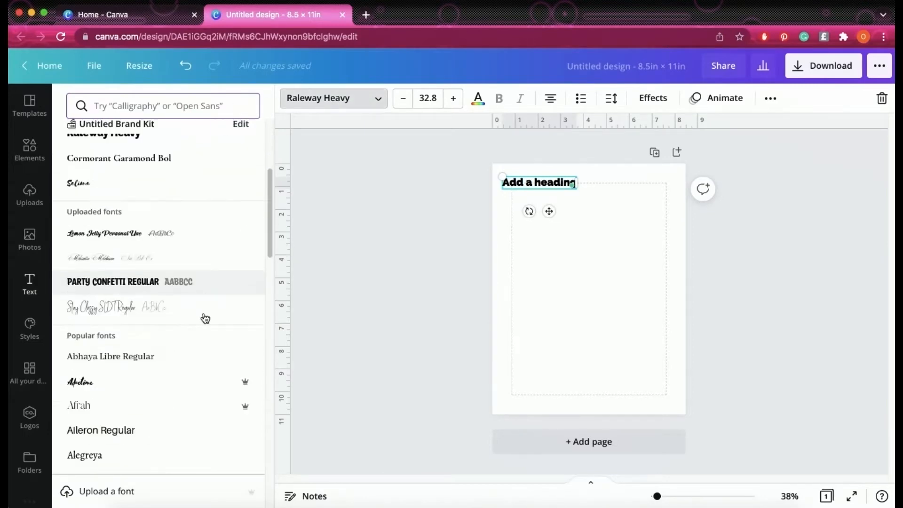
scroll(204, 318, down, 15)
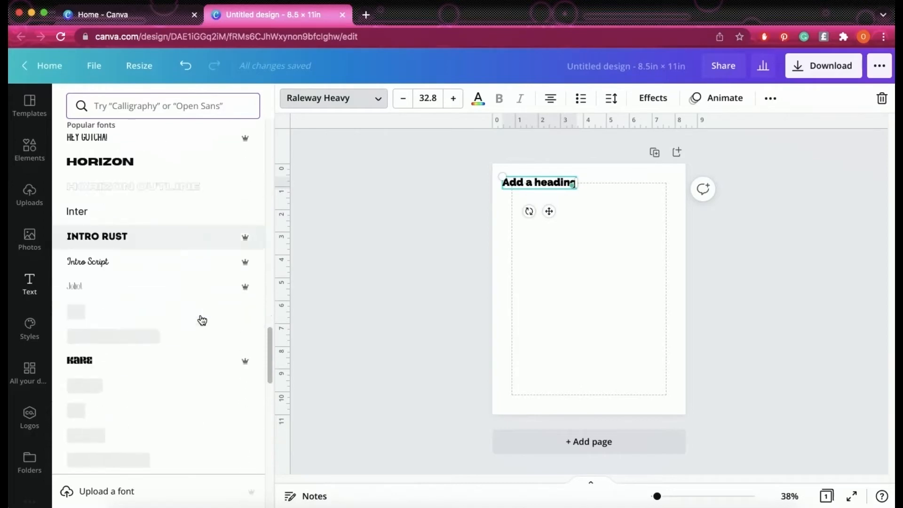
scroll(200, 319, down, 6)
scroll(200, 320, up, 7)
scroll(200, 320, up, 5)
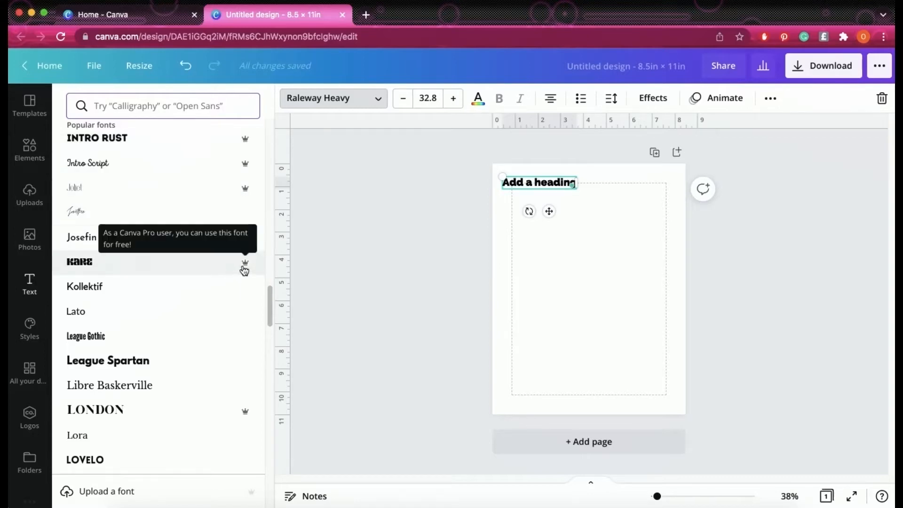
scroll(229, 308, down, 7)
scroll(229, 308, up, 15)
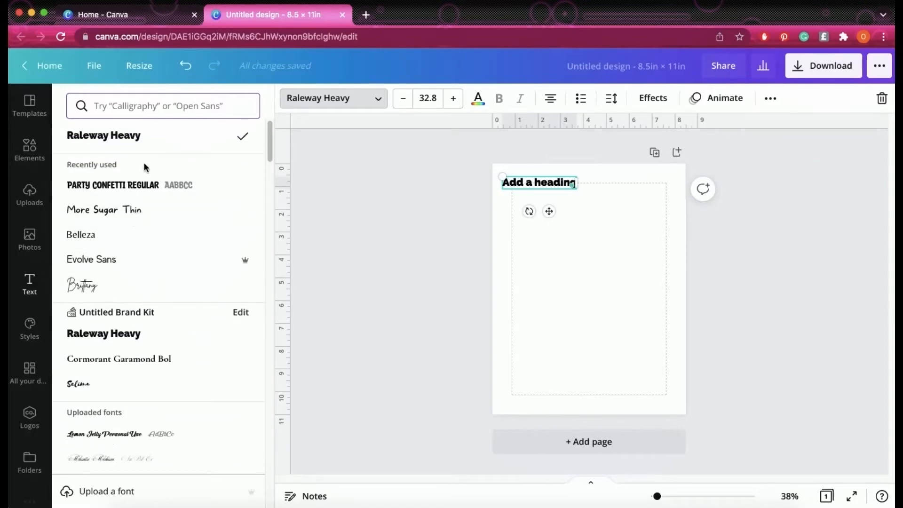
click(134, 220)
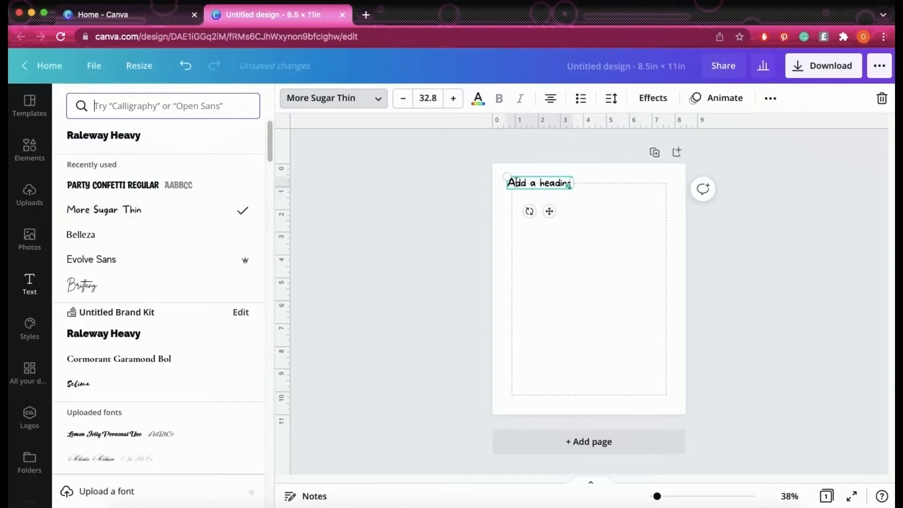
Step: Enlarge the heading to font size 35.5 and replace its placeholder text with "Daily Planner"
drag(506, 178, 569, 180)
text(Daily Planner)
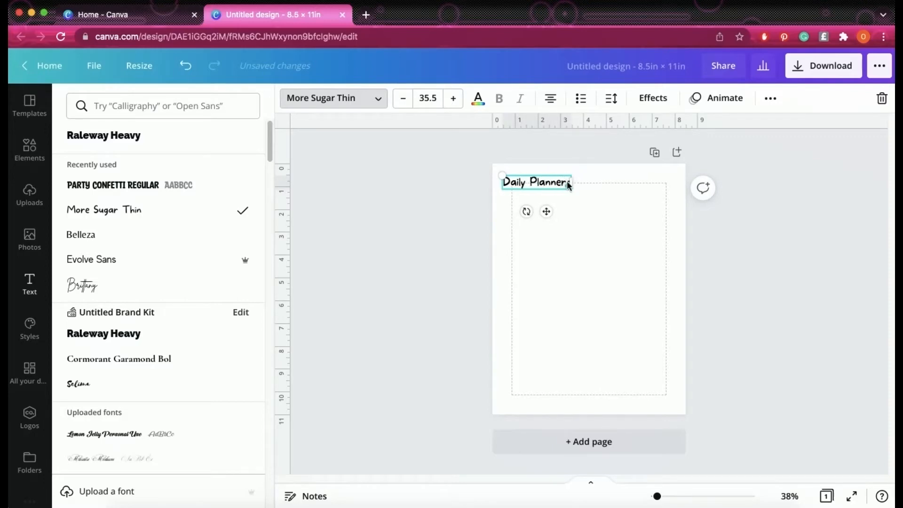
double_click(568, 182)
click(566, 181)
double_click(570, 181)
click(569, 181)
double_click(568, 181)
key(BackSpace)
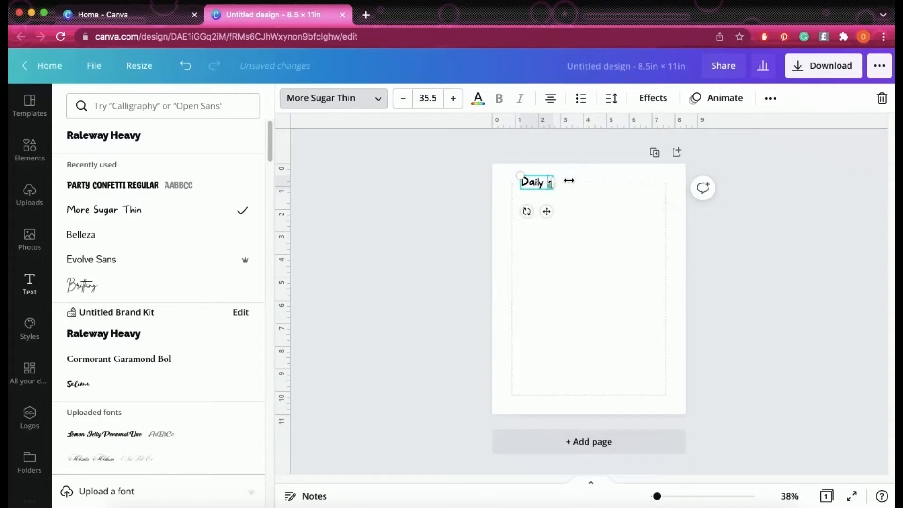
text(Da)
click(543, 181)
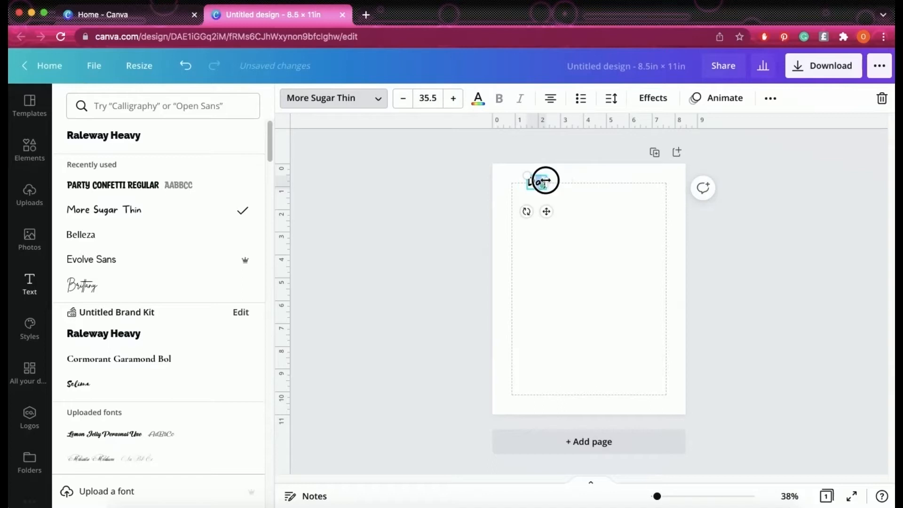
key(BackSpace)
Step: Replace the leftover heading text with "Daily Planner"
click(554, 180)
drag(554, 180, 531, 184)
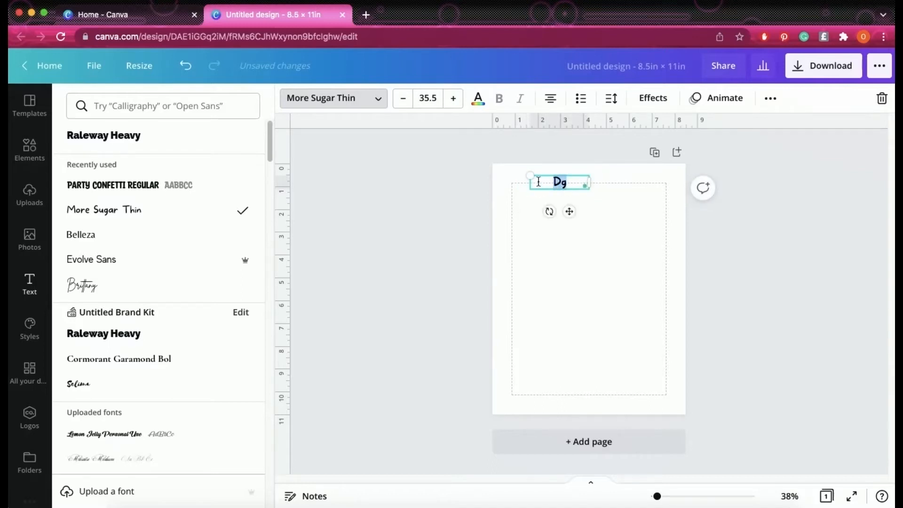
text(Daily Planner)
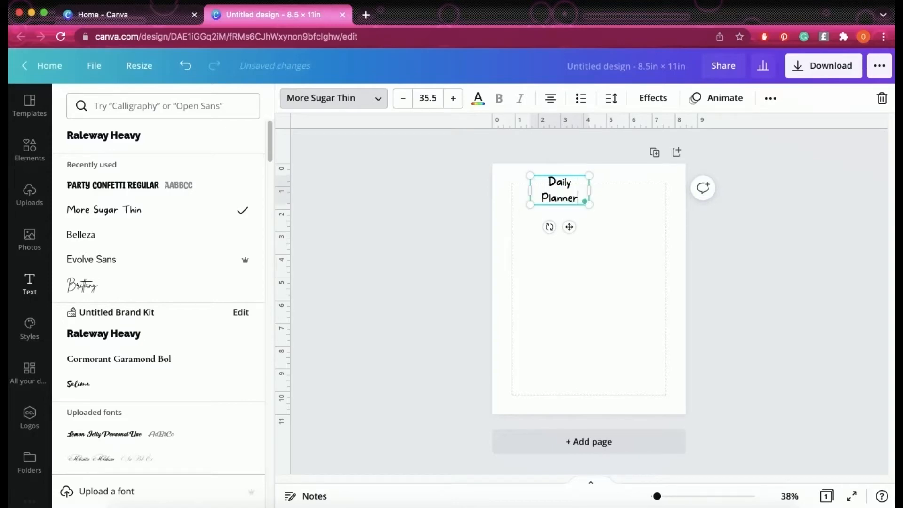
Step: Widen the heading's text box to fit on one line and move it to the page's upper-left corner
drag(528, 188, 519, 185)
drag(564, 210, 541, 204)
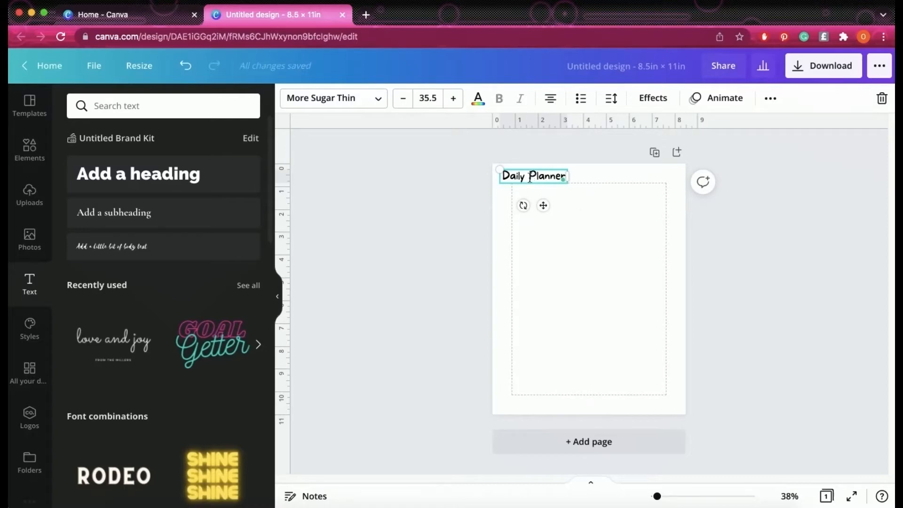
click(541, 253)
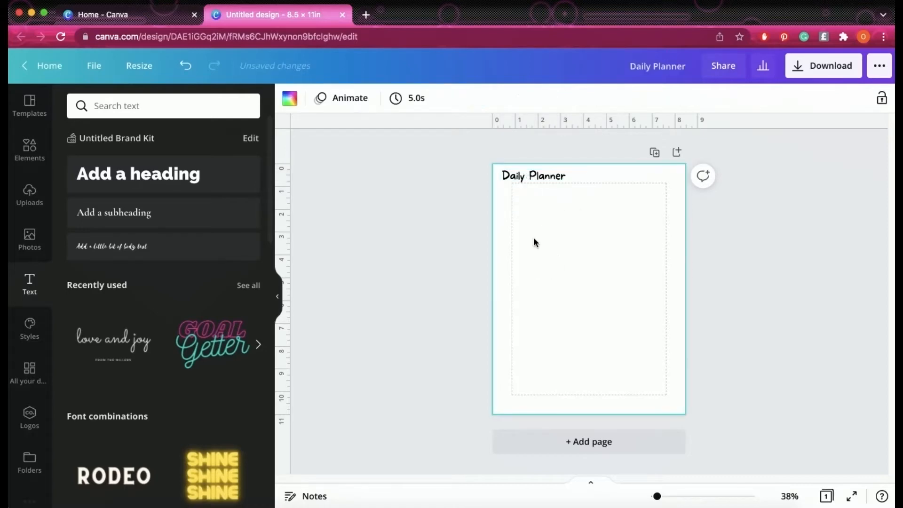
click(529, 175)
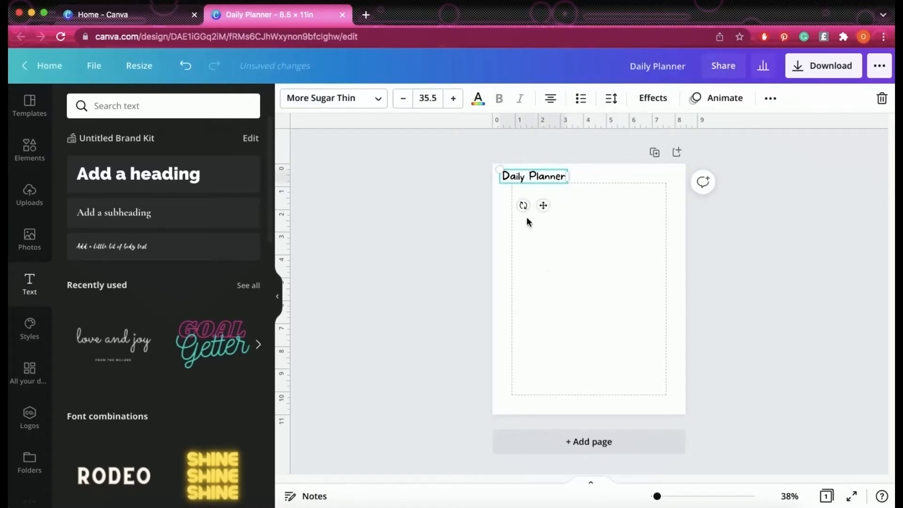
Step: Search the elements for "rectangle", add the first solid shape, and place it just below the heading along the page's left side
click(29, 151)
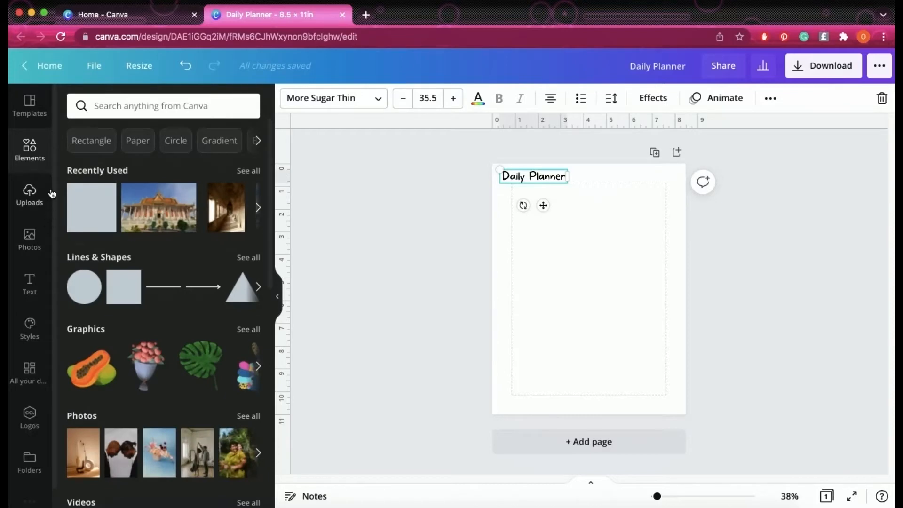
click(127, 108)
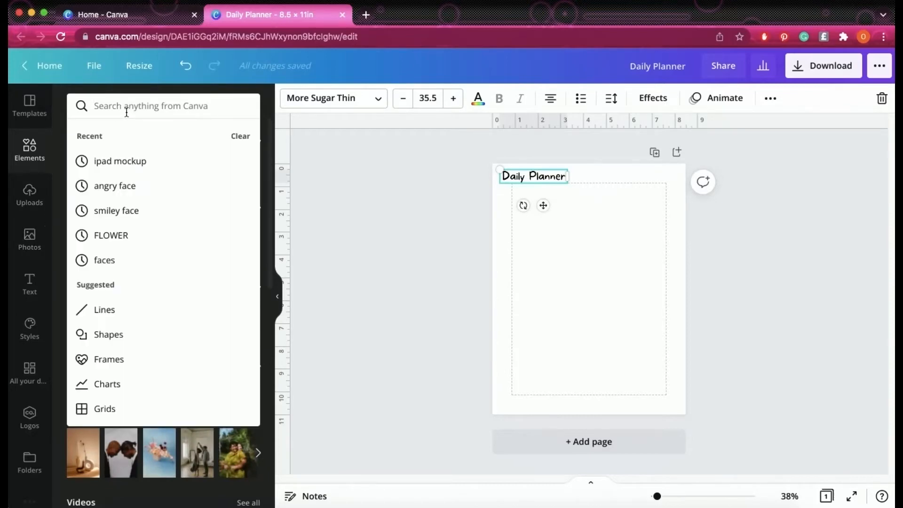
text(rec)
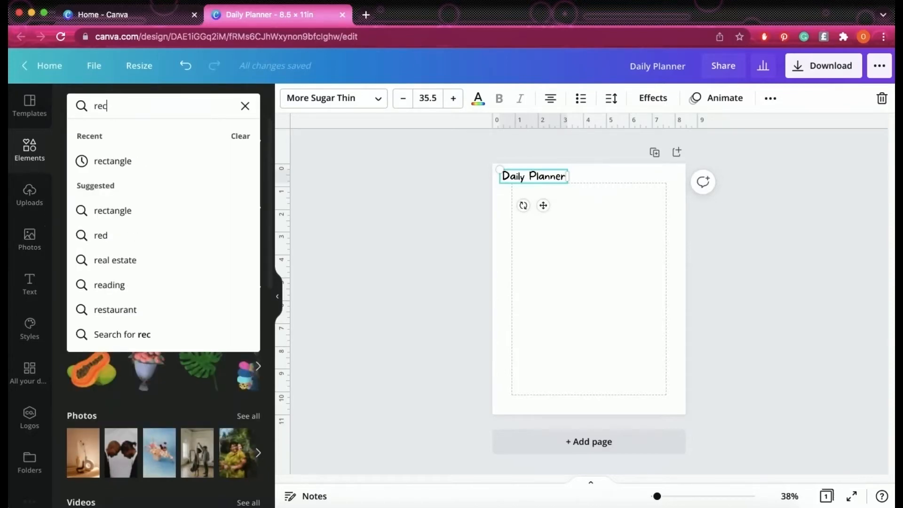
click(125, 165)
click(94, 224)
drag(578, 273, 540, 234)
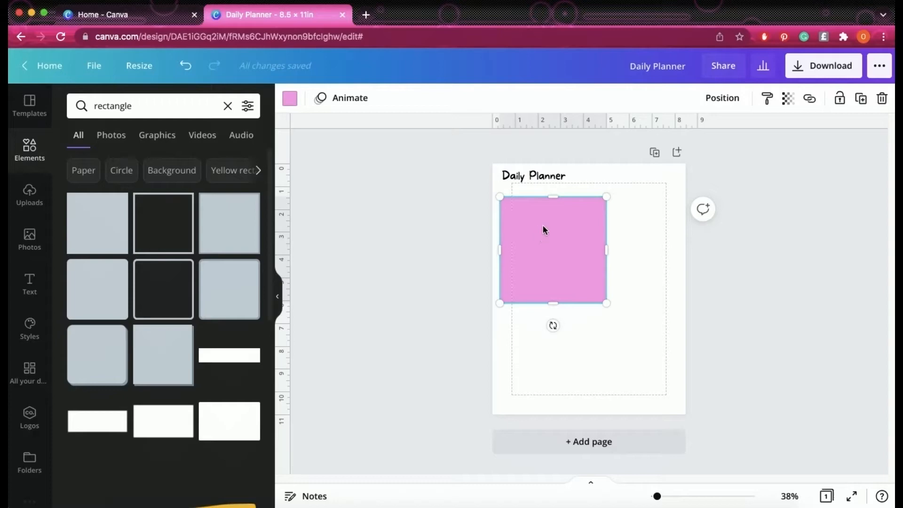
Step: Shrink the pink shape to a rectangle about 3 in wide and 1.8 in high and position it below the heading
drag(553, 197, 556, 262)
drag(609, 280, 530, 227)
right_click(546, 229)
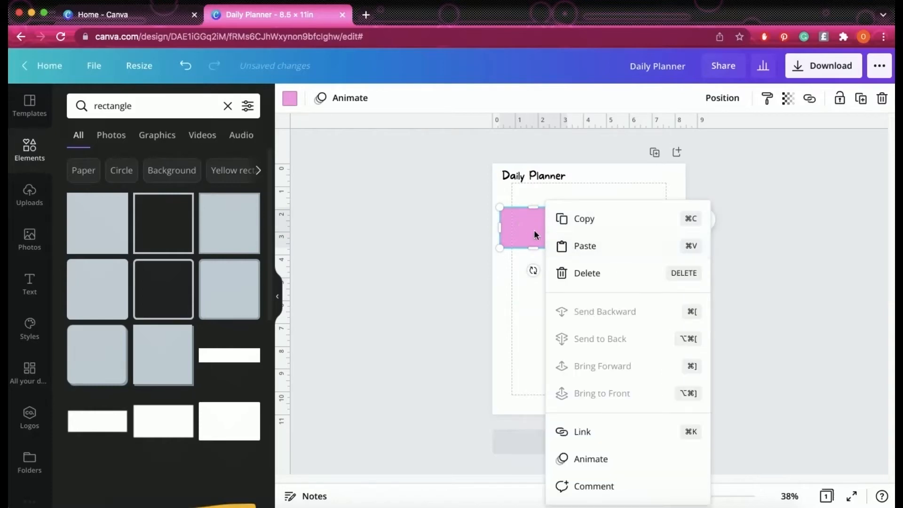
click(533, 229)
drag(536, 228, 534, 221)
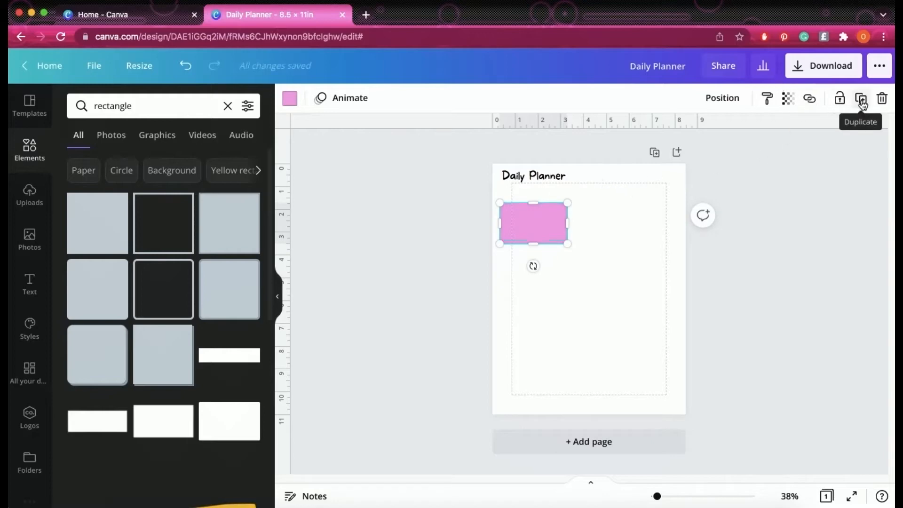
Step: Duplicate the pink rectangle, place the copy beside it on the right, and centre the pair within the page margins
click(859, 100)
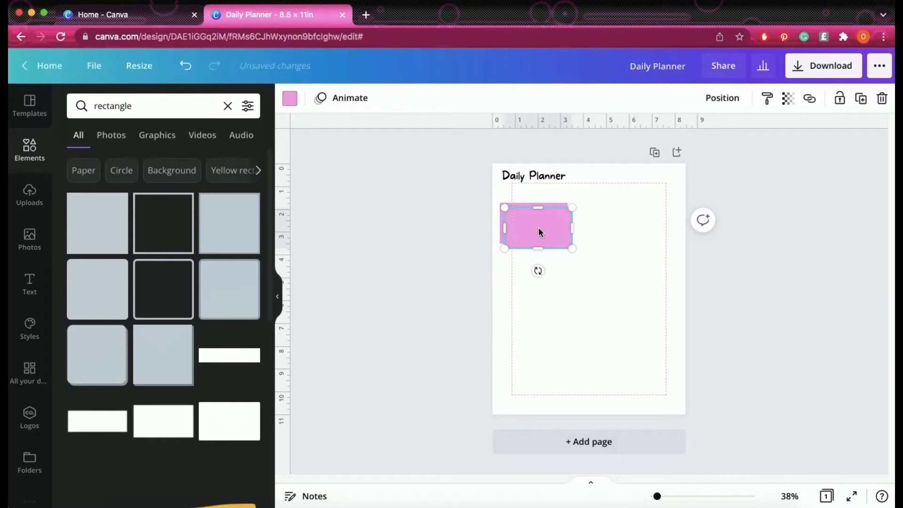
drag(540, 230, 620, 228)
drag(501, 261, 648, 219)
drag(621, 222, 635, 226)
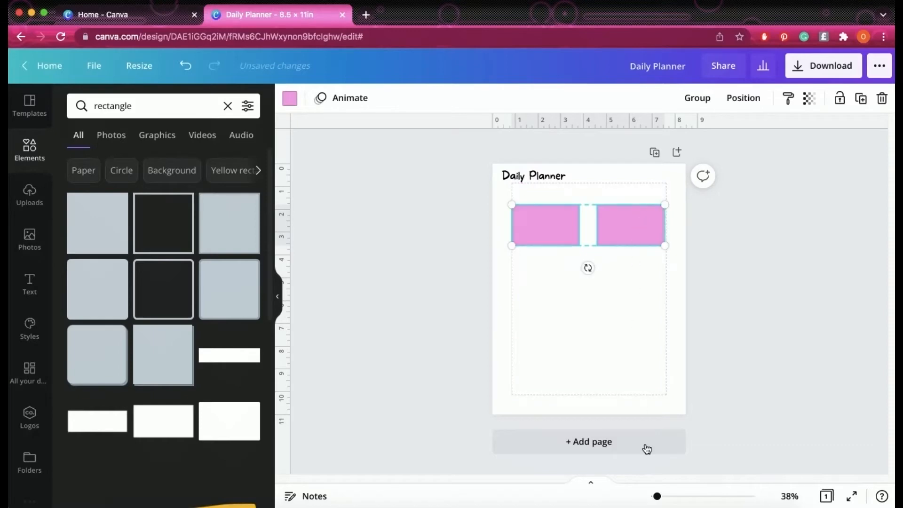
Step: Duplicate the "Daily Planner" heading and place the copy centred just above the two rectangles
drag(656, 497, 662, 496)
scroll(625, 329, down, 2)
scroll(617, 308, up, 3)
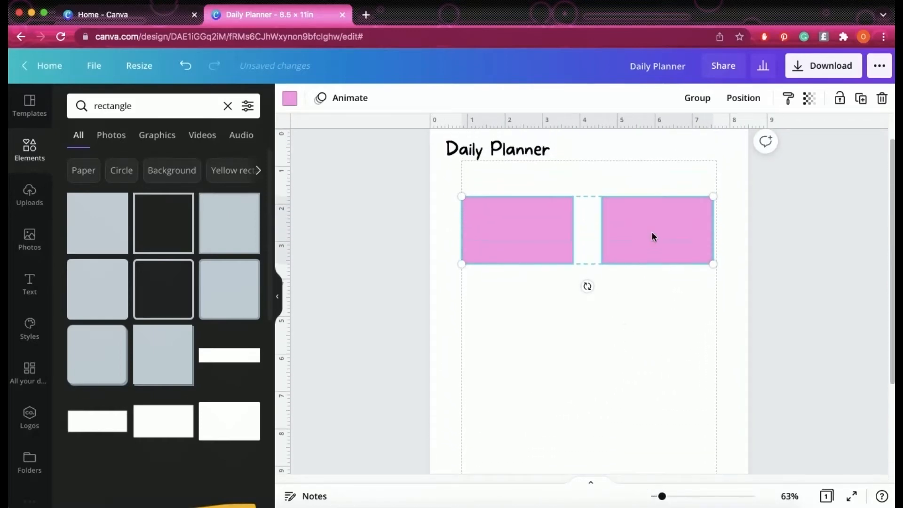
click(639, 350)
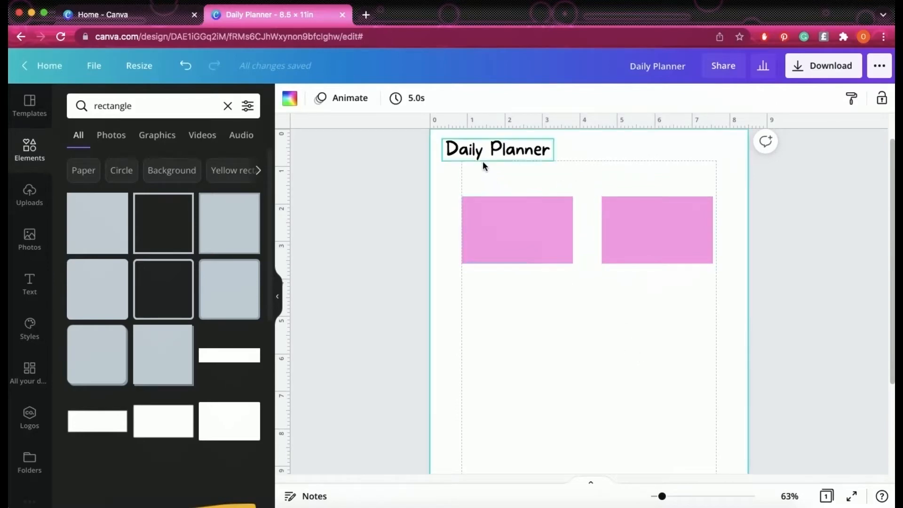
click(544, 145)
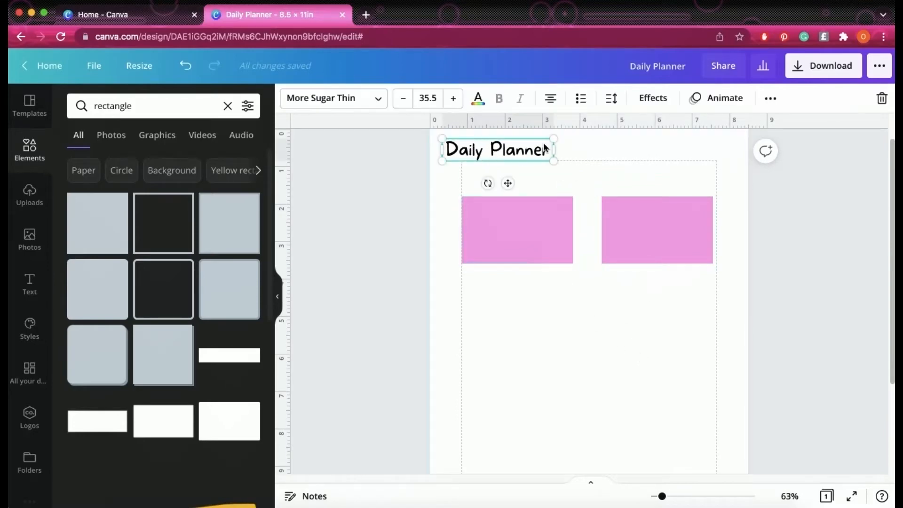
click(770, 99)
click(766, 128)
drag(519, 184, 595, 215)
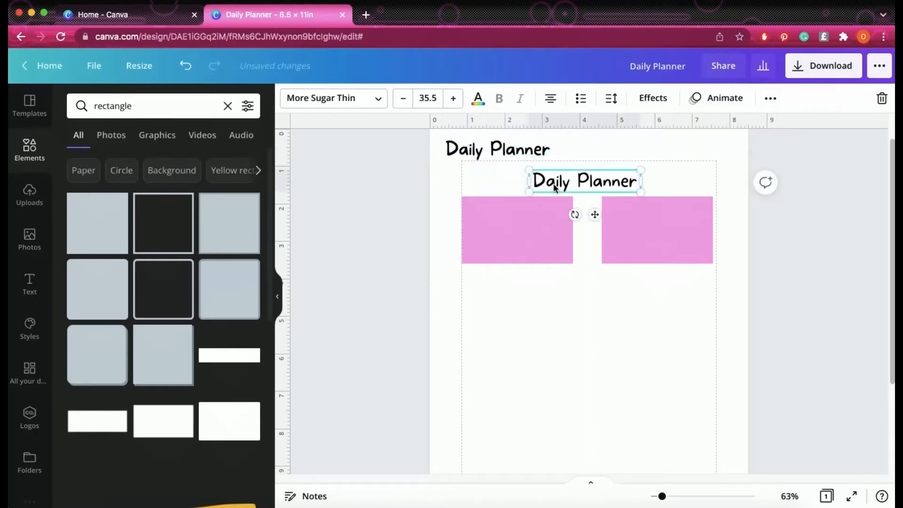
Step: Replace the copied heading's text with "Priorities" and reduce its font size to 25.5
drag(537, 180, 638, 183)
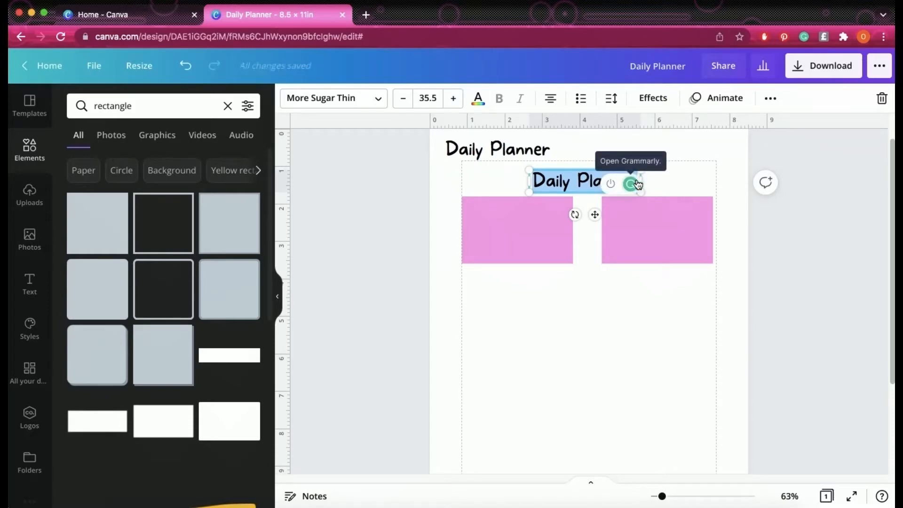
text(Prior)
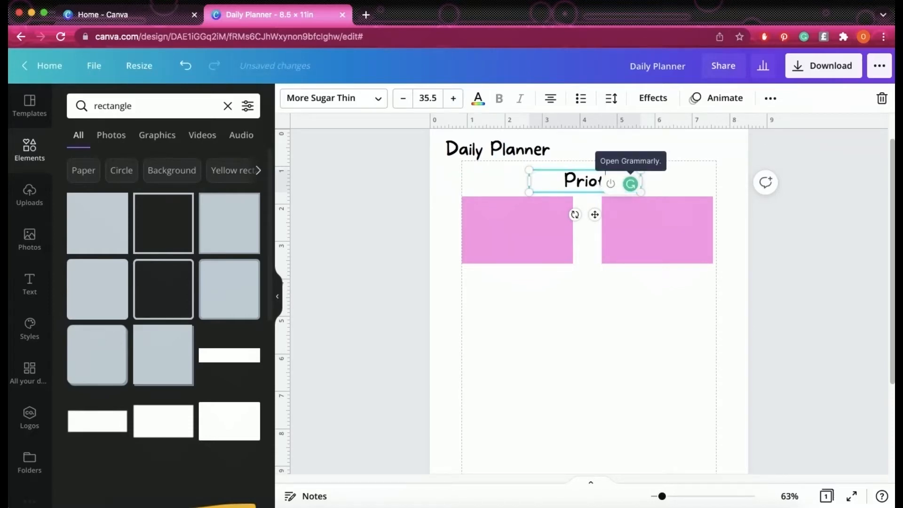
text(ities)
click(402, 98)
click(403, 98)
click(403, 97)
click(403, 98)
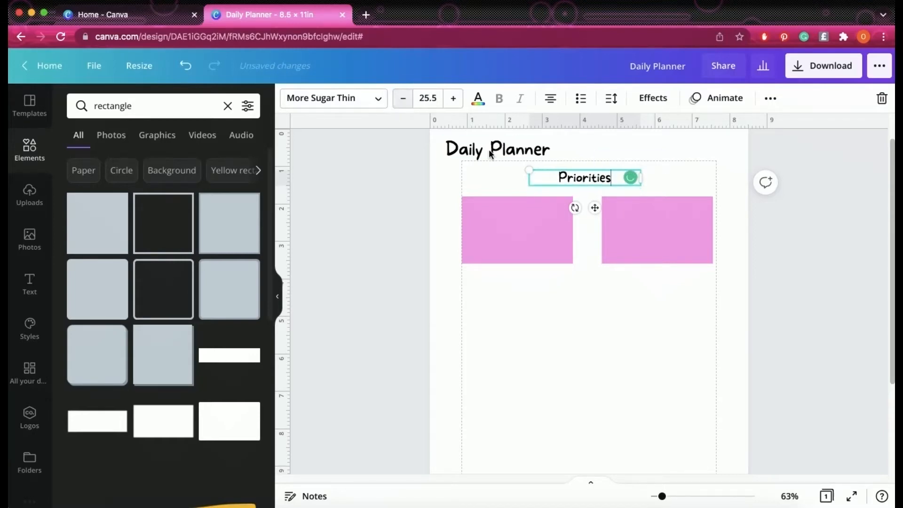
Step: Extend the subheading to "Priorities for the day", widen its text box to fit one line, and centre it above the rectangles
drag(595, 207, 594, 212)
text(for the day)
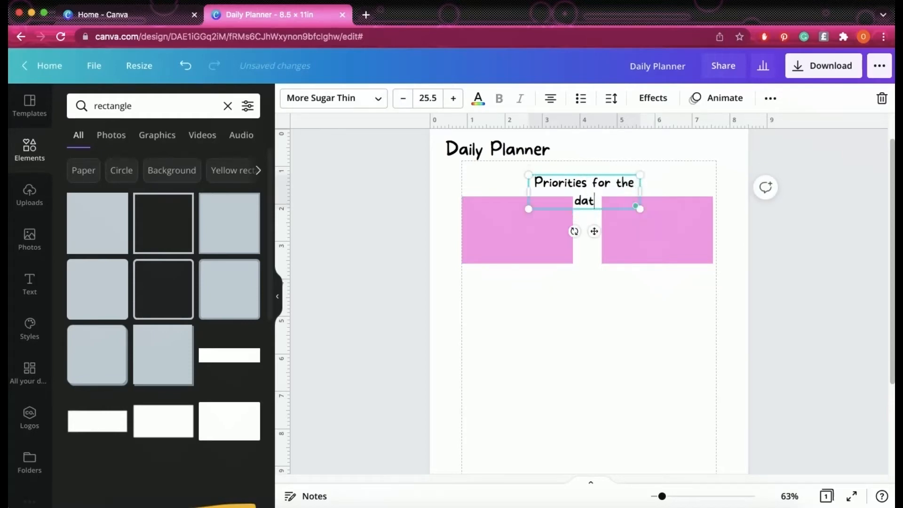
drag(640, 190, 665, 191)
drag(605, 213, 596, 212)
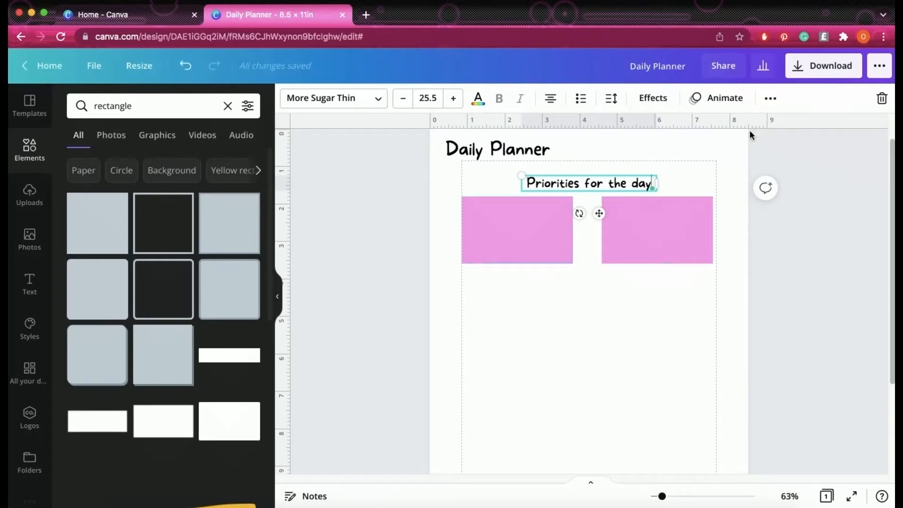
Step: Duplicate the "Priorities for the day" subheading, move the copy onto the left rectangle, and change its text to "Urgent"
click(770, 98)
click(766, 128)
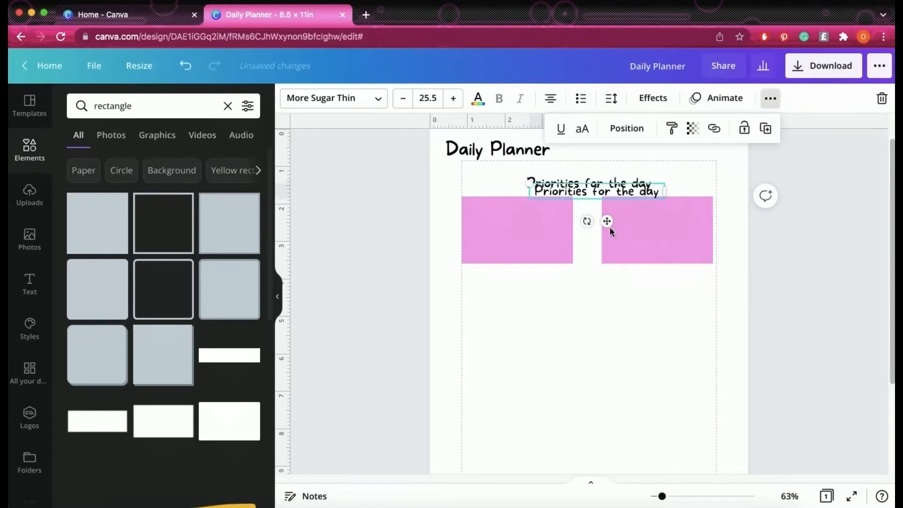
drag(607, 219, 536, 234)
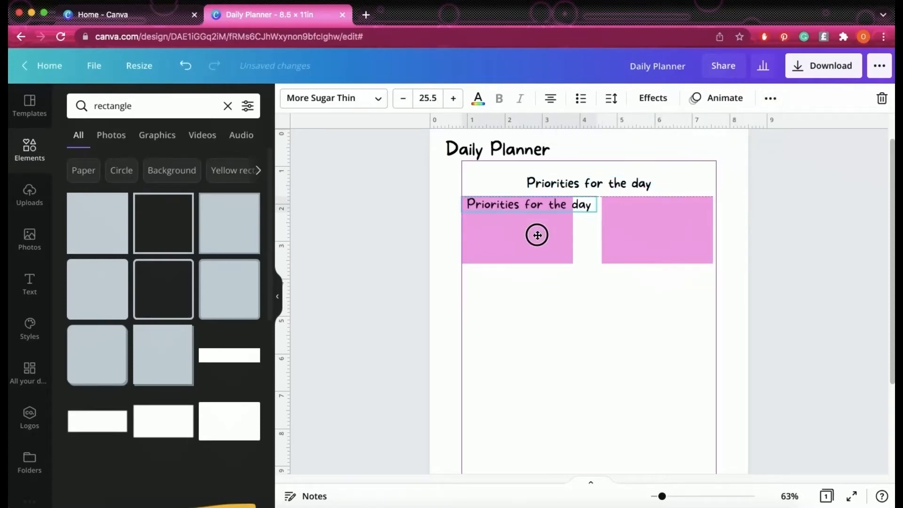
click(589, 205)
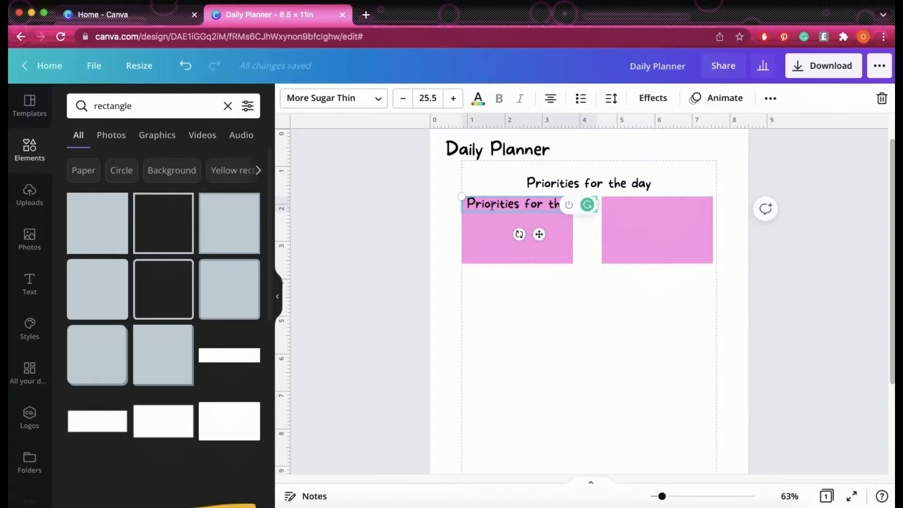
drag(469, 204, 584, 209)
key(BackSpace)
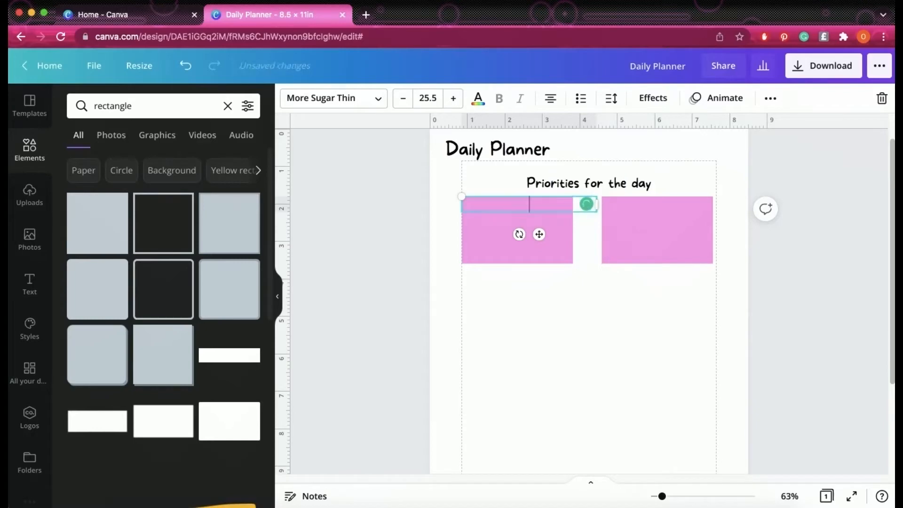
text(Urgent)
Step: Centre the "Urgent" label along the left rectangle's top edge and set its font size to 18.5
mouse_move(537, 233)
mouse_down()
mouse_move(517, 232)
mouse_move(526, 234)
mouse_up()
click(401, 104)
click(401, 105)
click(400, 104)
click(401, 105)
click(401, 104)
click(401, 105)
click(401, 105)
click(401, 104)
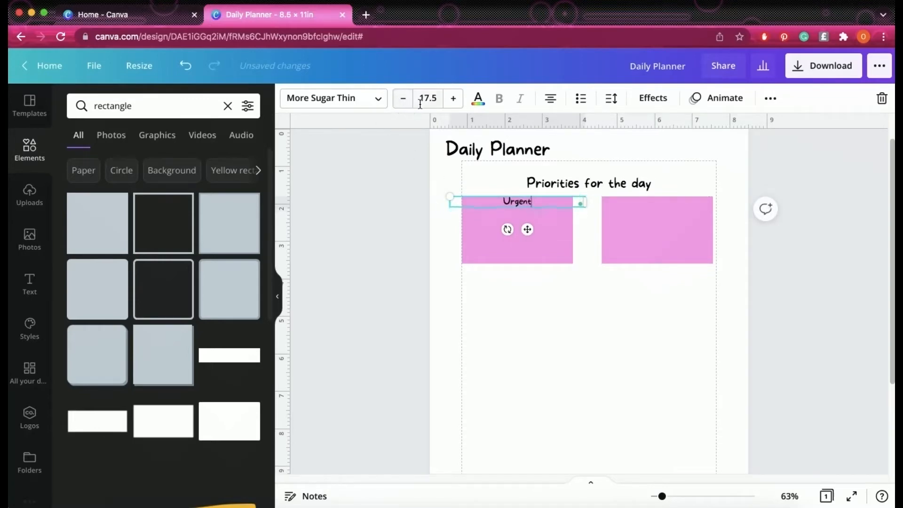
click(453, 104)
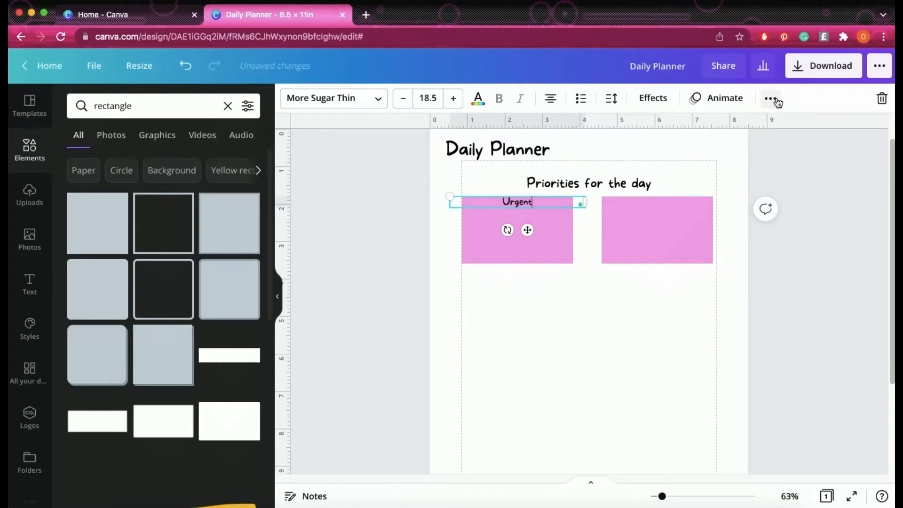
Step: Duplicate the "Urgent" label, place the copy at the top of the right rectangle, and change its text to "Later"
click(770, 99)
click(758, 131)
drag(540, 234, 669, 232)
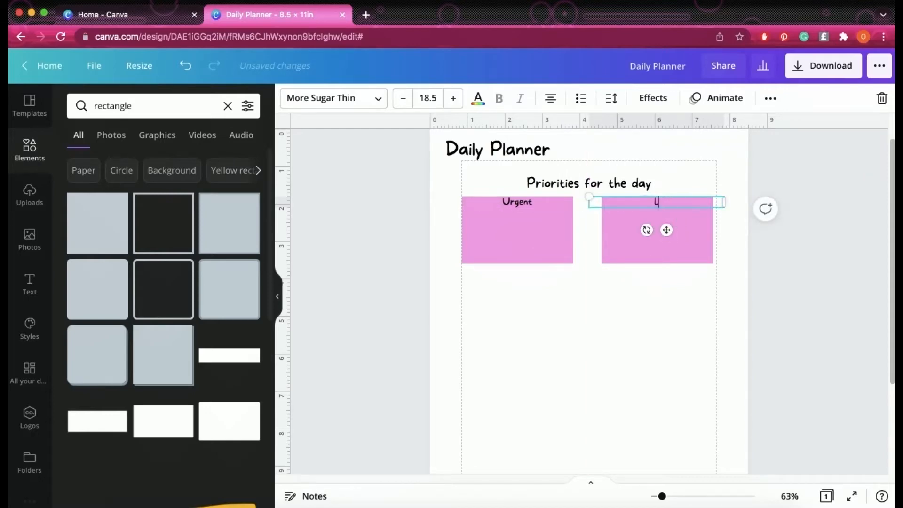
click(635, 300)
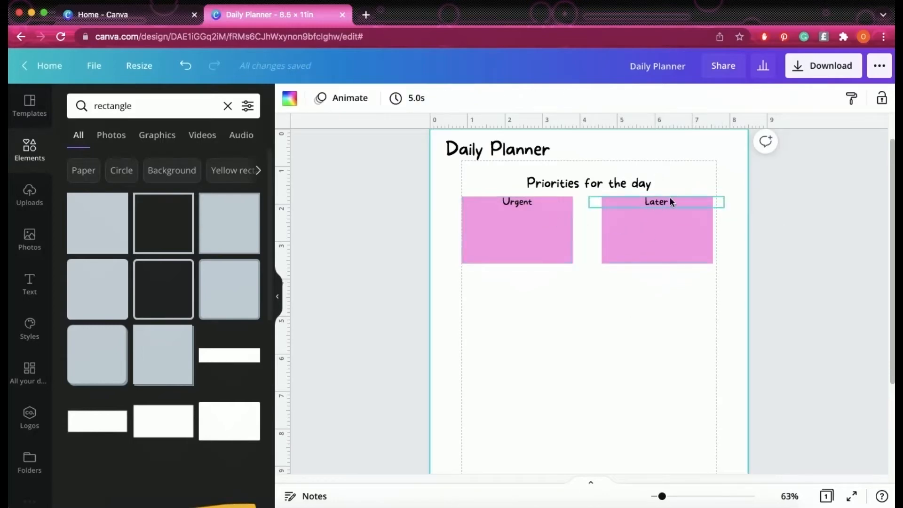
click(660, 206)
click(508, 204)
drag(508, 203, 517, 203)
click(606, 325)
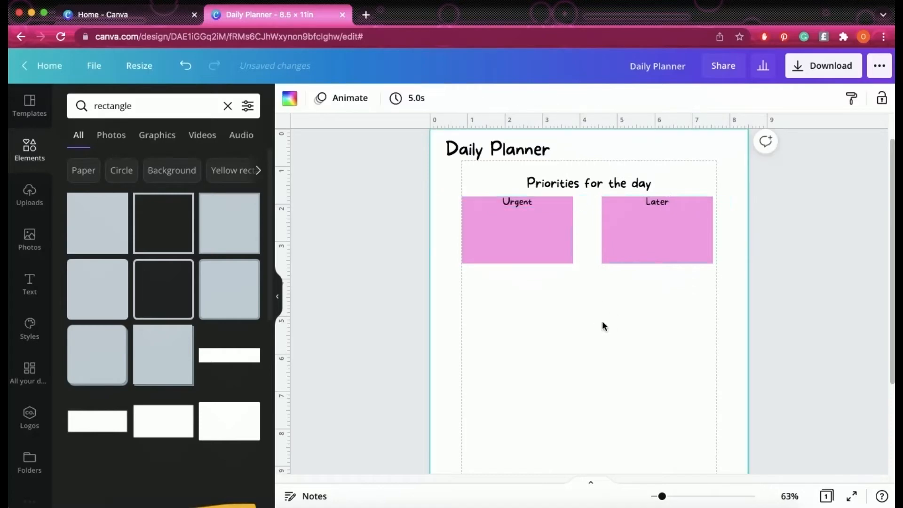
Step: Duplicate the "Later" rectangle, place the copy directly below it, and shorten it to about 1.2 in high
scroll(559, 304, up, 1)
scroll(559, 308, down, 4)
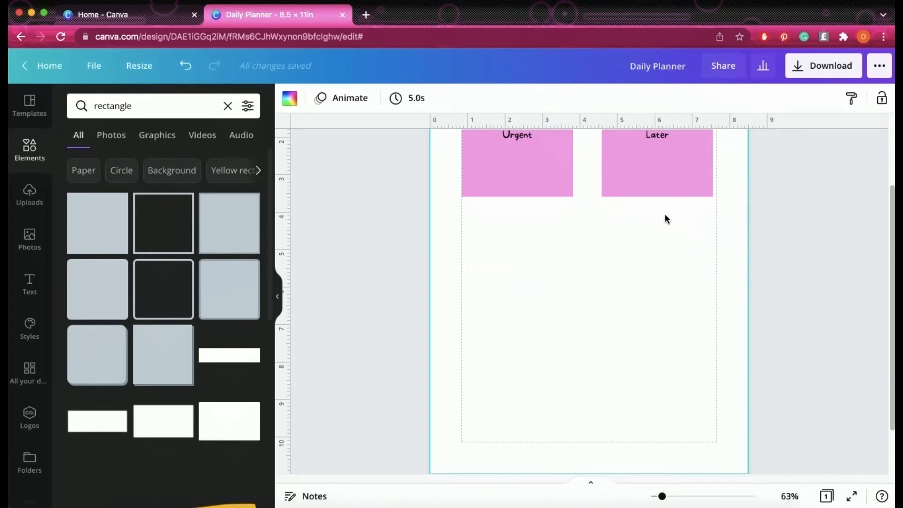
scroll(666, 210, up, 1)
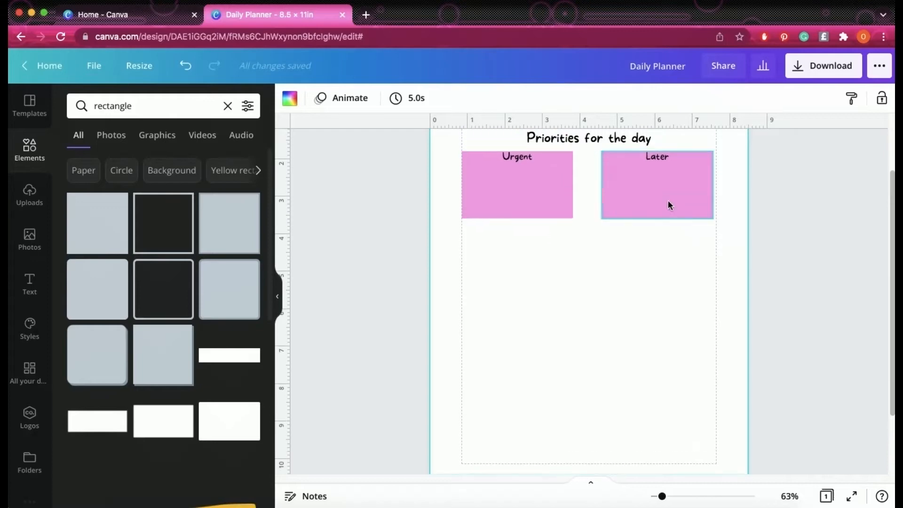
click(668, 201)
click(860, 100)
drag(669, 190, 655, 252)
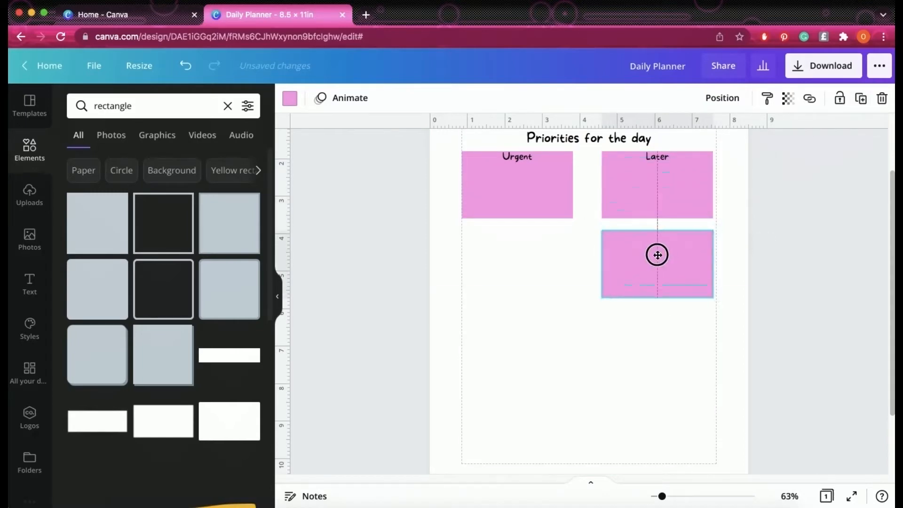
drag(660, 298, 658, 277)
drag(666, 240, 714, 263)
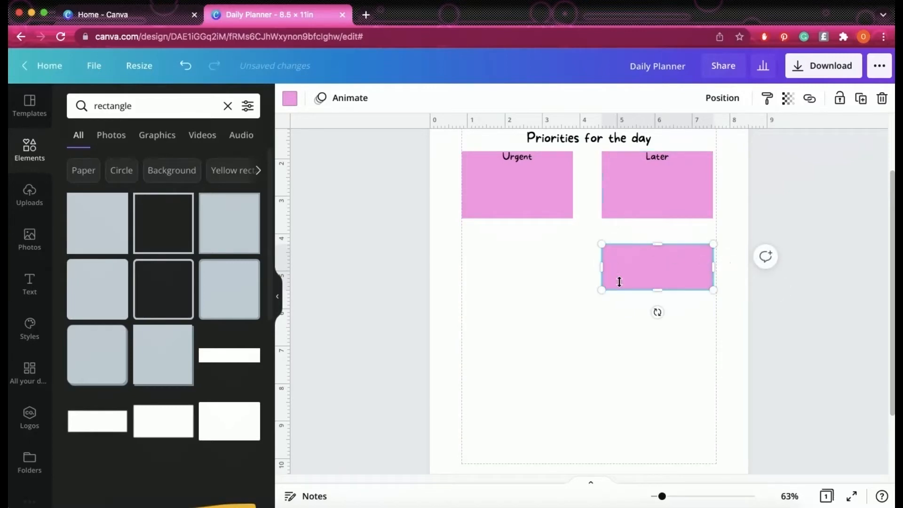
Step: Duplicate the shortened rectangle twice and stack the copies below it in the right column
click(860, 98)
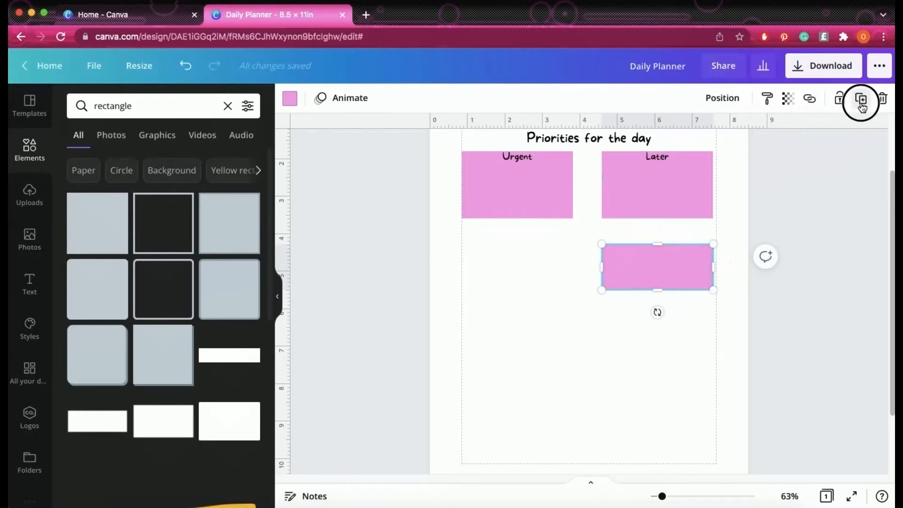
scroll(663, 282, down, 3)
drag(663, 204, 635, 302)
key(super+d)
scroll(636, 272, up, 3)
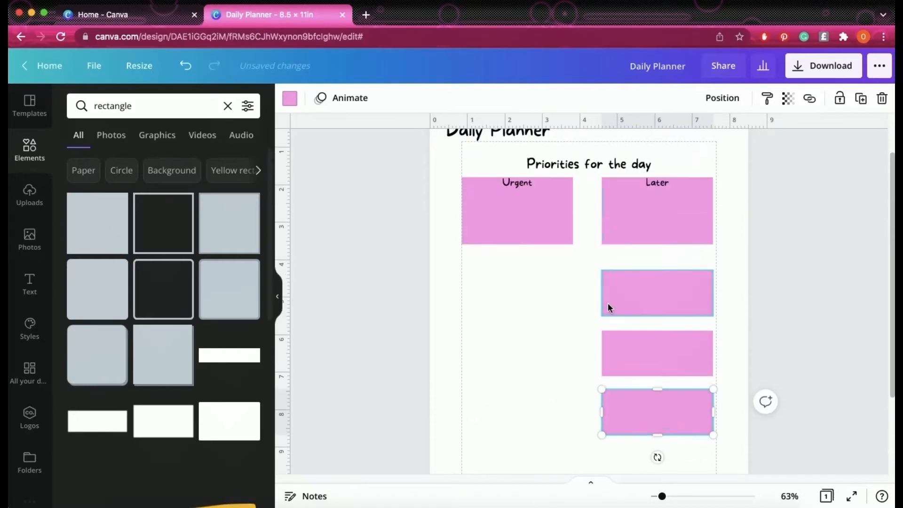
Step: Select the three stacked rectangles in the right column and even out their spacing with Tidy up
drag(684, 463, 645, 260)
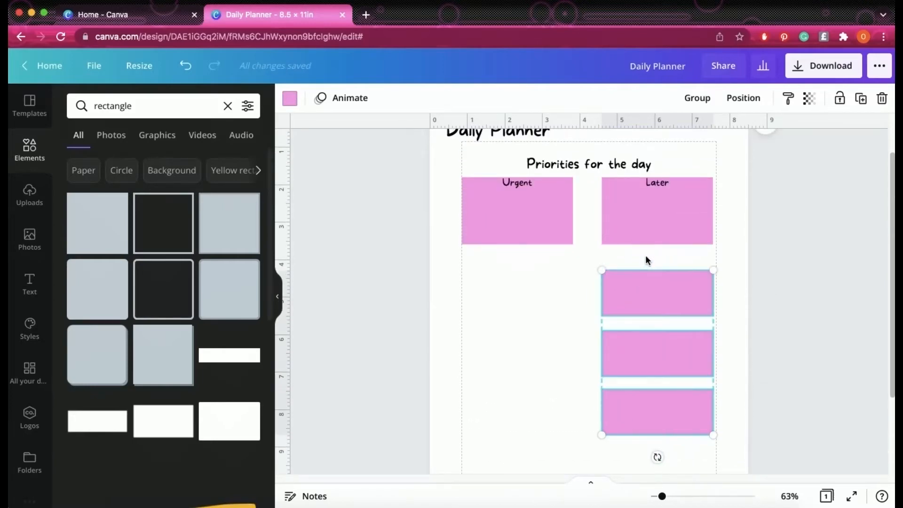
click(739, 101)
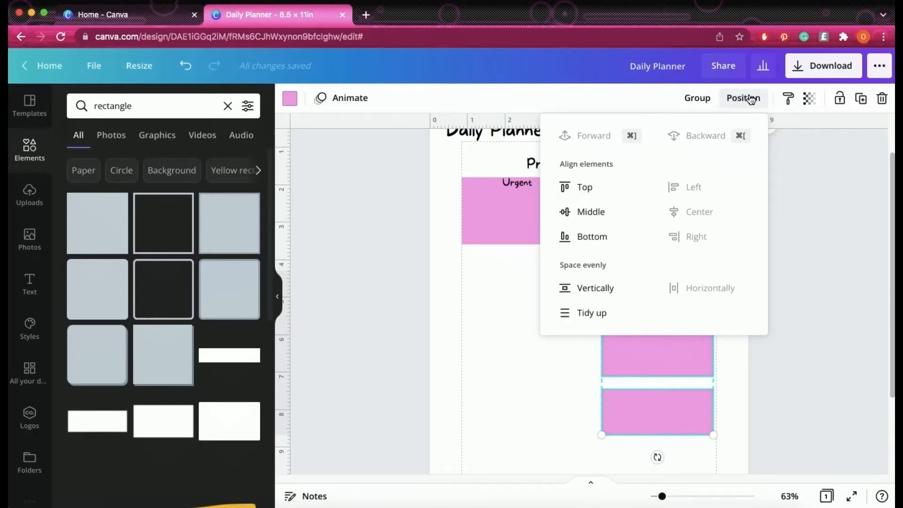
click(593, 314)
click(569, 368)
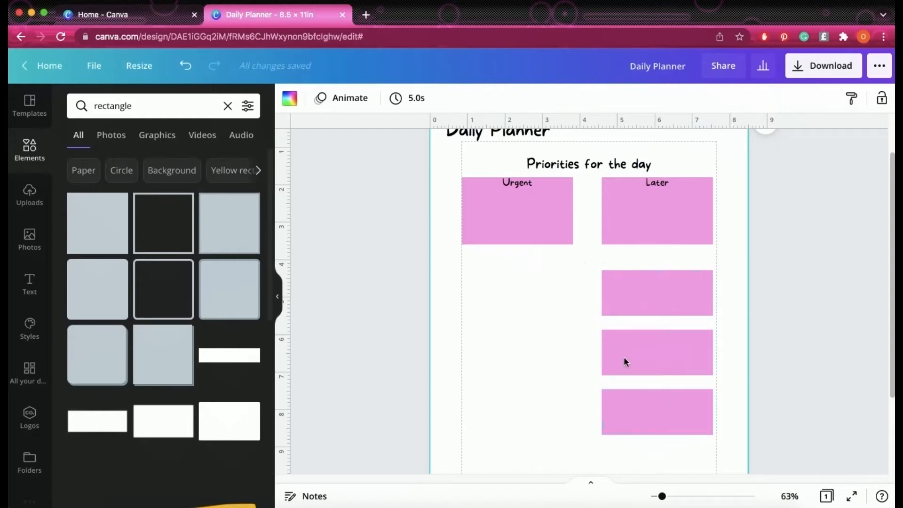
Step: Duplicate the "Urgent" label, place the copy at the top of the first shortened right-column rectangle, and change its text to "Breakfast"
scroll(502, 311, down, 3)
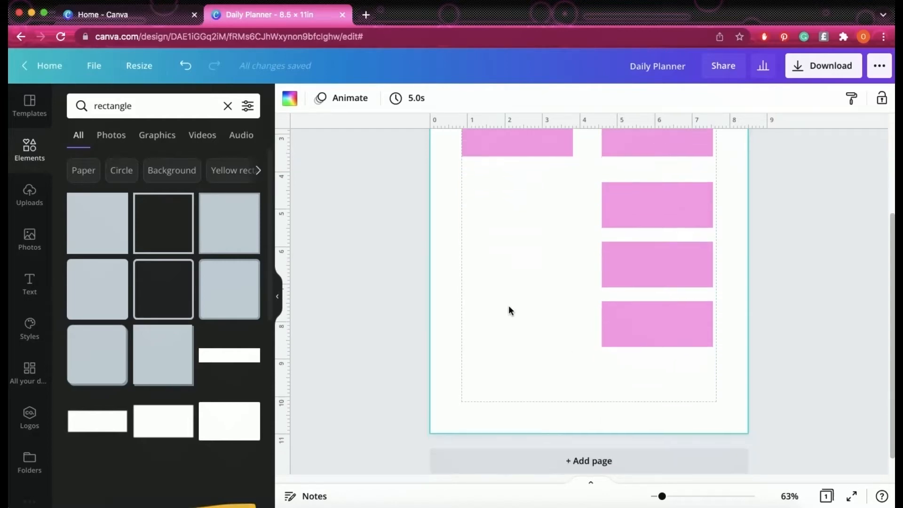
scroll(633, 224, up, 2)
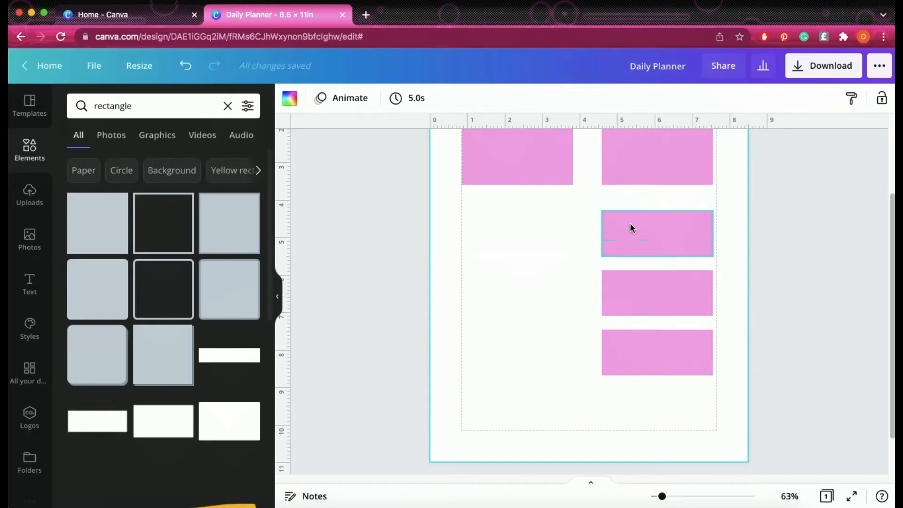
scroll(566, 222, up, 2)
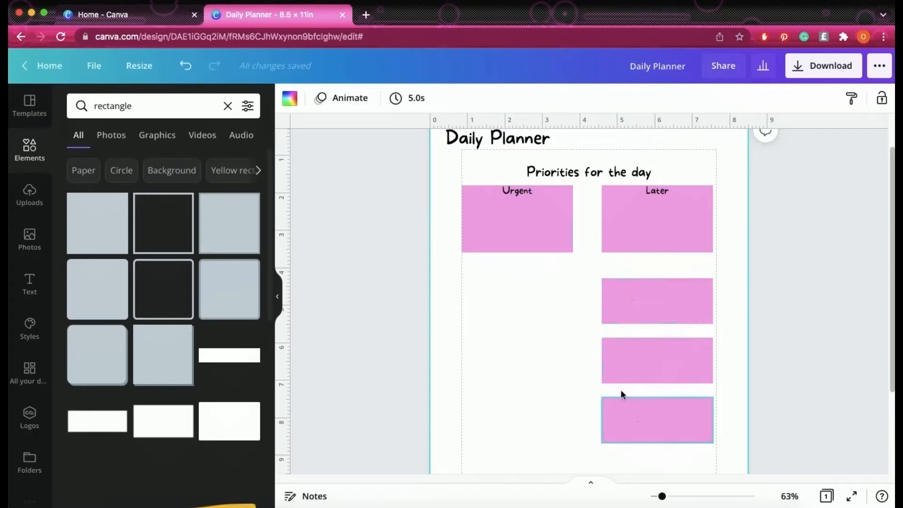
click(515, 190)
click(769, 97)
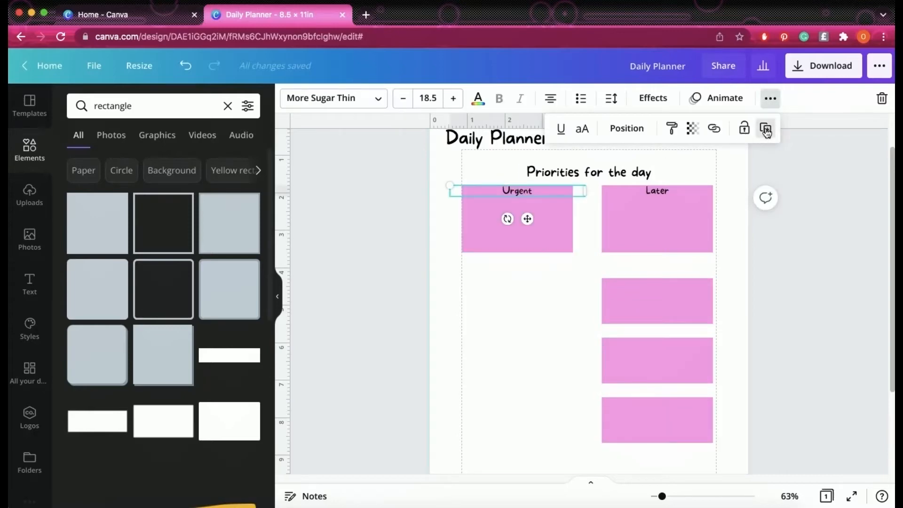
click(765, 128)
drag(537, 226, 671, 311)
double_click(664, 283)
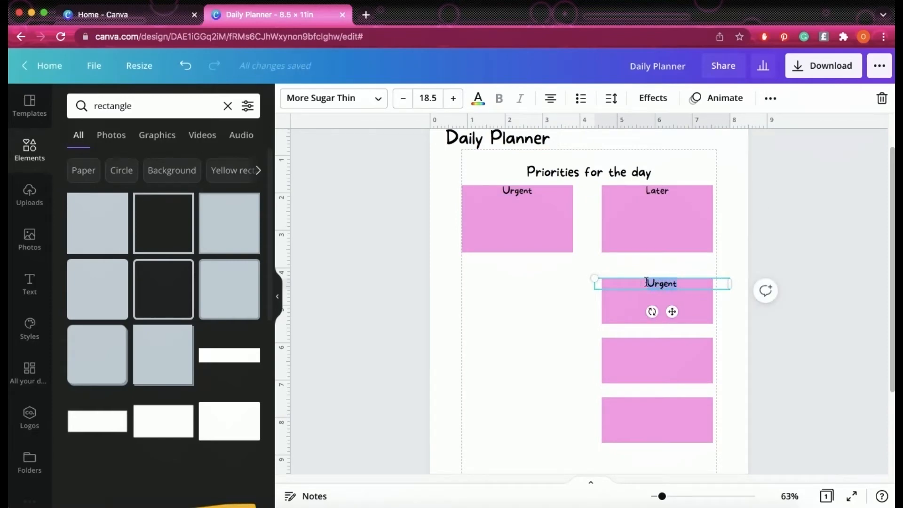
text(Breakfas)
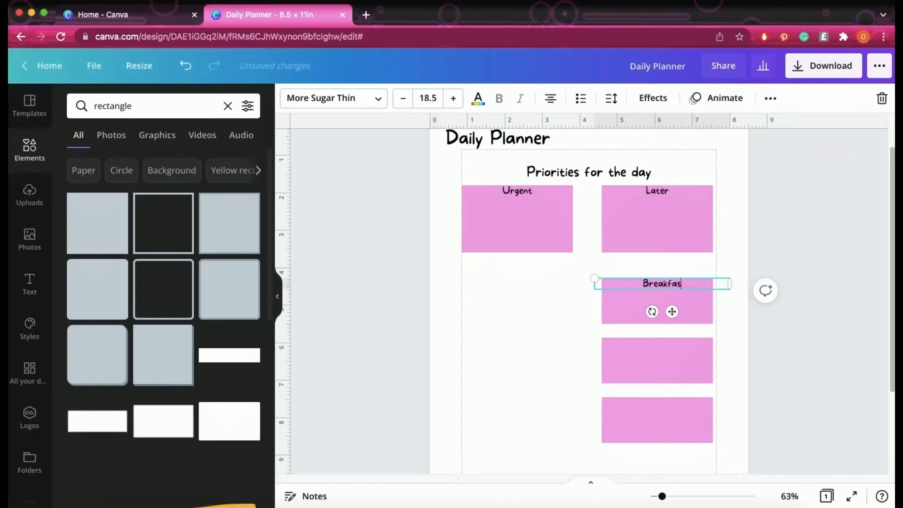
Step: Duplicate the "Breakfast" label, place the copy at the top of the rectangle below, and change its text to "Lunch"
click(770, 98)
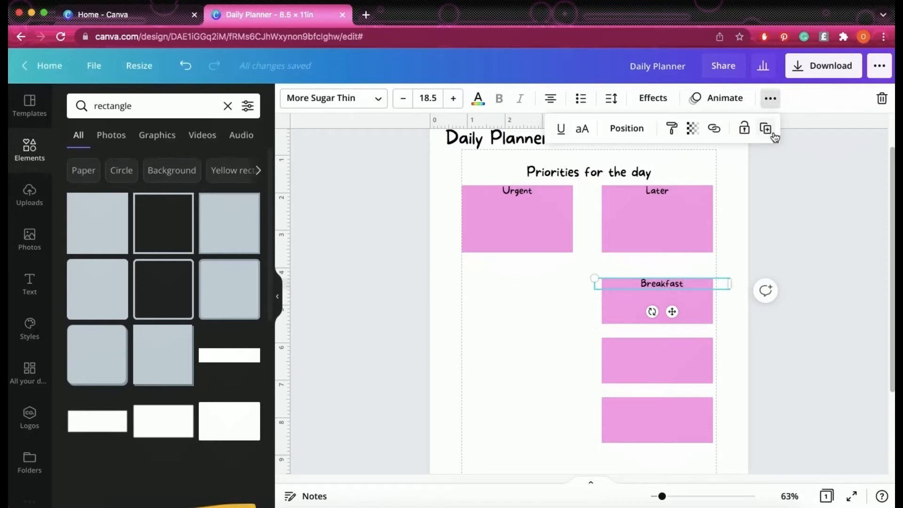
click(771, 127)
drag(678, 320, 668, 377)
drag(678, 343, 640, 339)
text(Lunch)
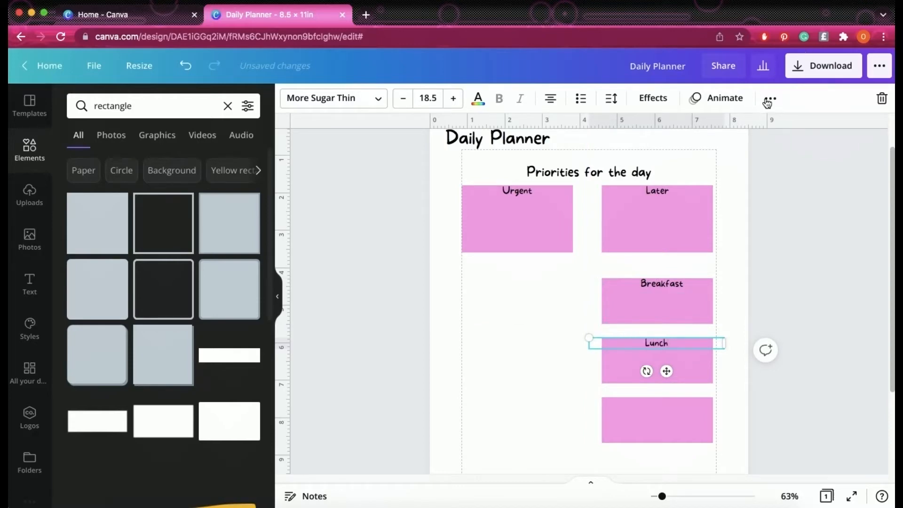
Step: Duplicate the "Lunch" label, place the copy at the top of the lowest right-column rectangle, and change its text to "Dinner"
click(770, 98)
click(766, 128)
drag(674, 378, 642, 402)
text(Dinner)
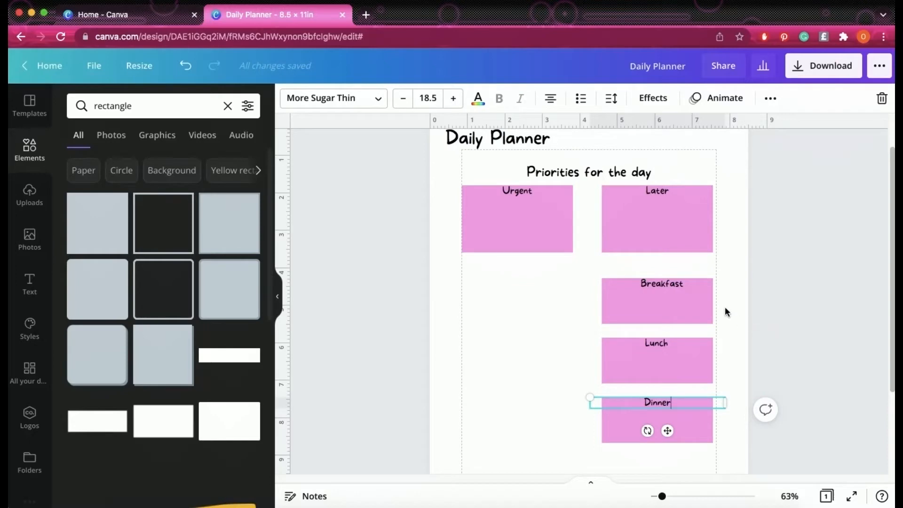
Step: Nudge the "Dinner" and "Breakfast" labels so they are centred on their rectangles
click(725, 311)
drag(653, 402, 656, 403)
drag(660, 283, 661, 285)
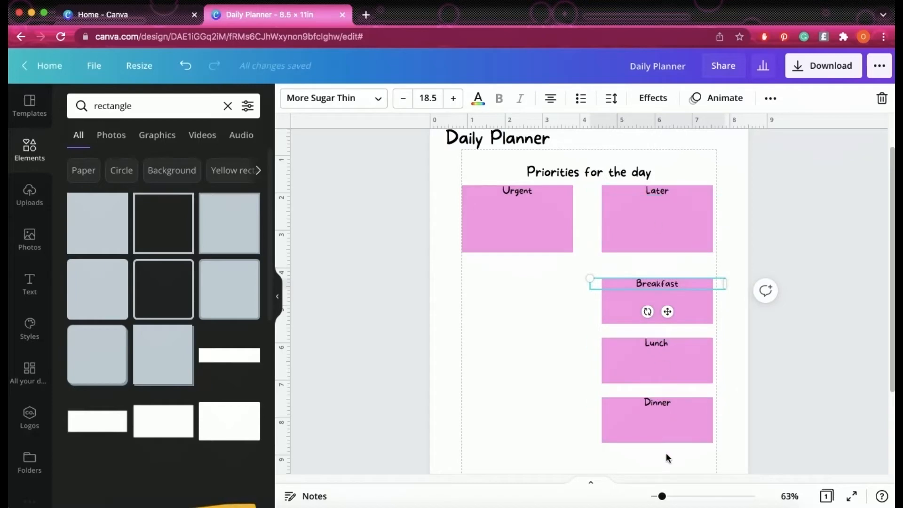
Step: Move the three meal rectangles together with their labels up, closer to the "Later" rectangle
scroll(588, 259, down, 5)
scroll(642, 301, up, 2)
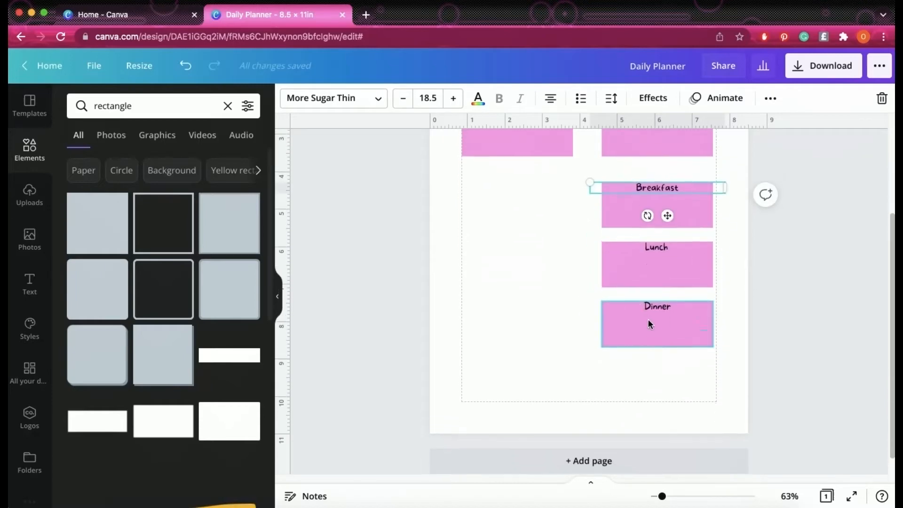
drag(672, 393, 646, 196)
drag(661, 235, 661, 220)
scroll(589, 251, up, 4)
click(559, 333)
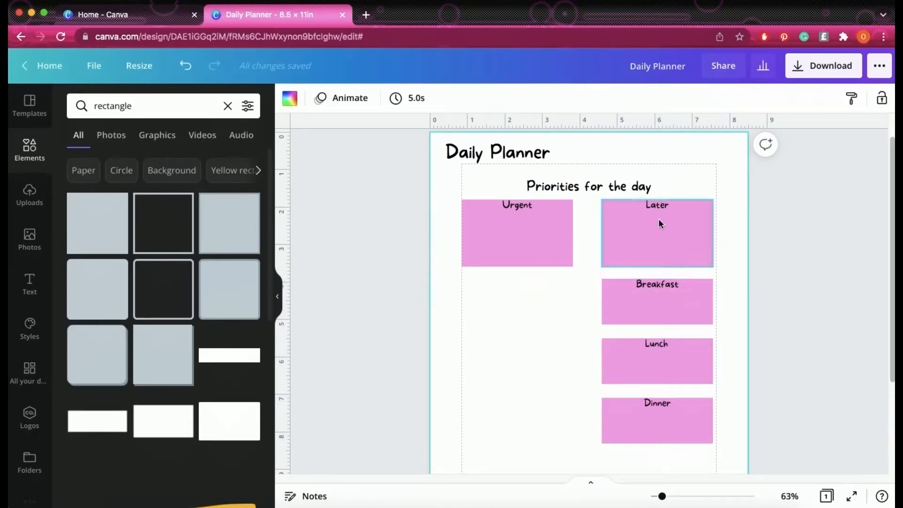
Step: Move the four right-column labels off their rectangles and even out the spacing of the four rectangles with Tidy up
drag(652, 282, 544, 299)
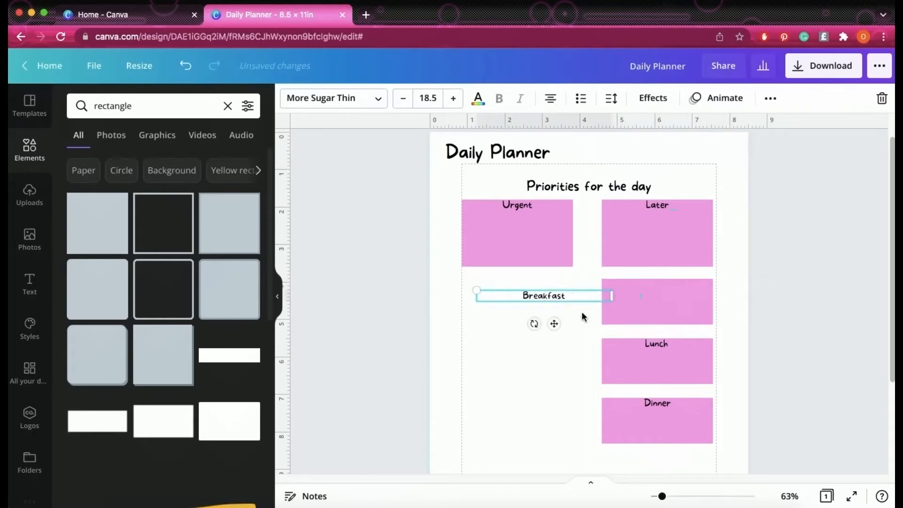
drag(662, 345, 550, 339)
drag(664, 407, 545, 404)
drag(658, 205, 657, 158)
drag(666, 445, 659, 219)
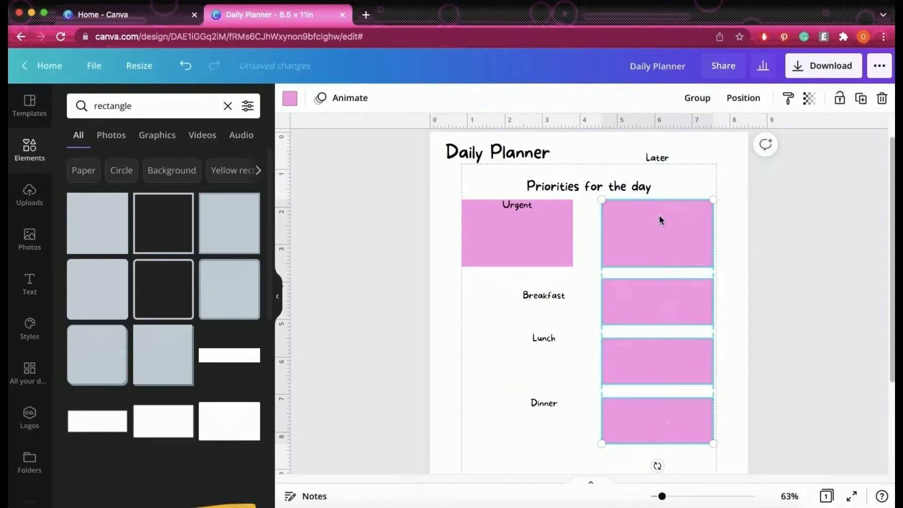
click(739, 104)
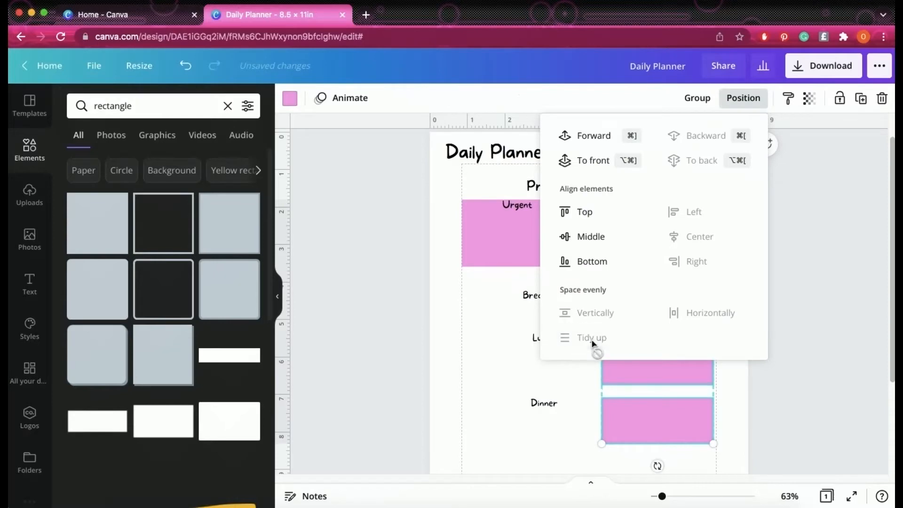
click(502, 394)
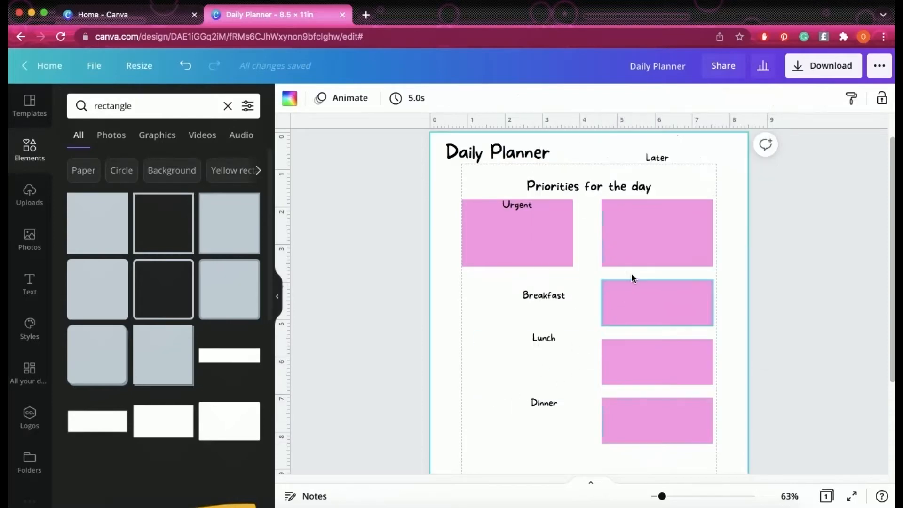
Step: Move the "Later", "Breakfast", "Lunch" and "Dinner" labels back to the top centre of their rectangles
drag(658, 161, 659, 206)
drag(546, 298, 658, 289)
drag(534, 335, 654, 347)
drag(544, 402, 660, 405)
Step: Duplicate the "Later" rectangle and place the copy directly below the "Dinner" rectangle
scroll(528, 394, down, 4)
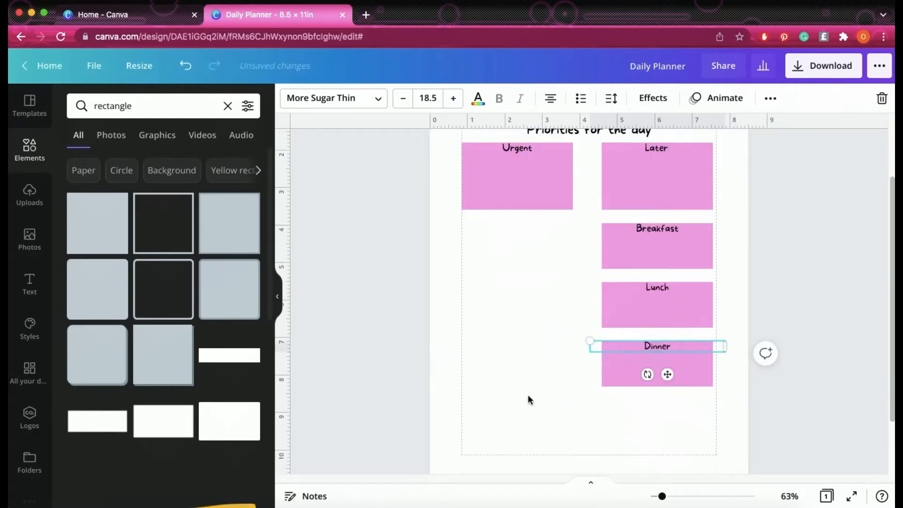
scroll(569, 334, up, 3)
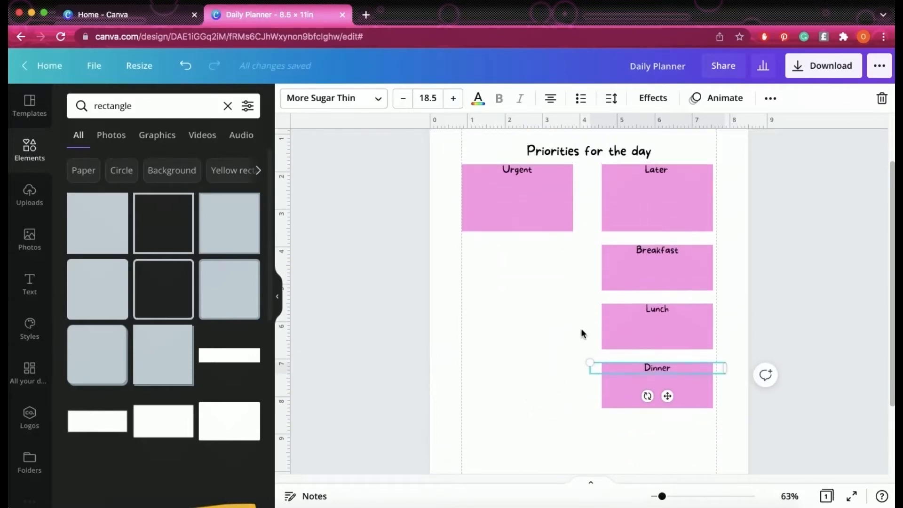
scroll(625, 377, down, 2)
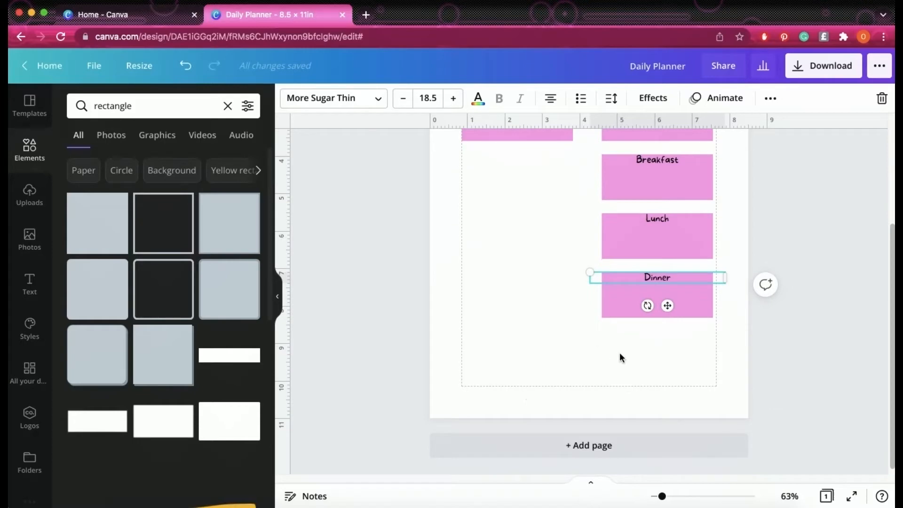
scroll(548, 323, up, 3)
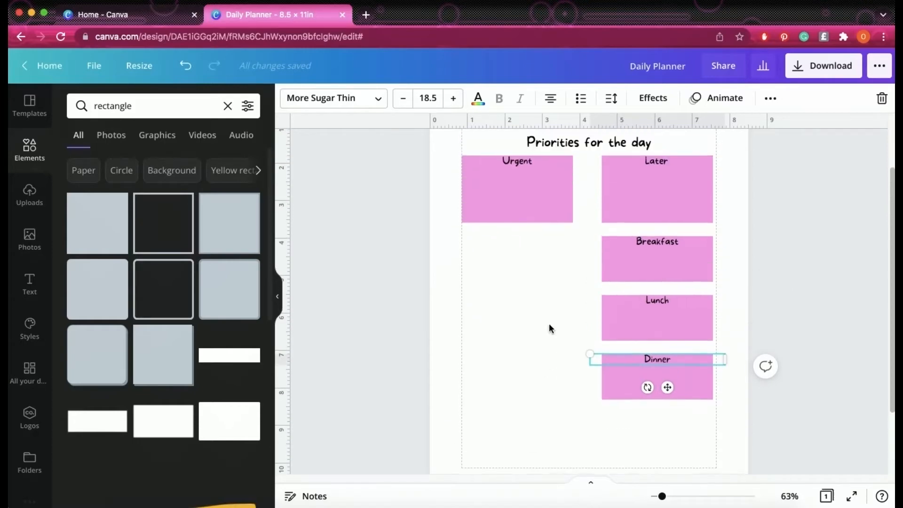
click(680, 221)
click(856, 99)
scroll(668, 179, down, 2)
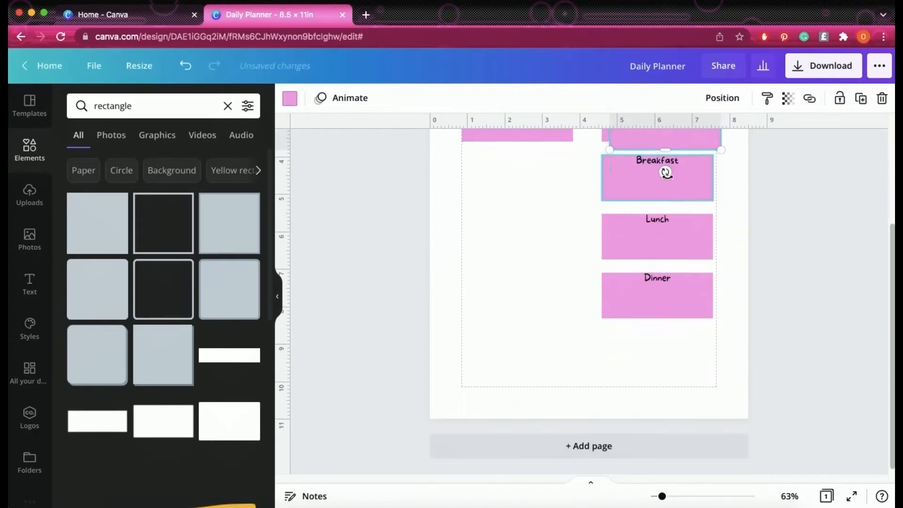
scroll(668, 169, up, 2)
drag(667, 164, 660, 398)
Step: Fit the new rectangle under "Dinner" to the column and enlarge it to about 3 in wide and 2.2 in high
scroll(649, 407, down, 2)
drag(657, 352, 658, 344)
drag(659, 420, 653, 390)
drag(716, 379, 715, 379)
drag(606, 376, 606, 377)
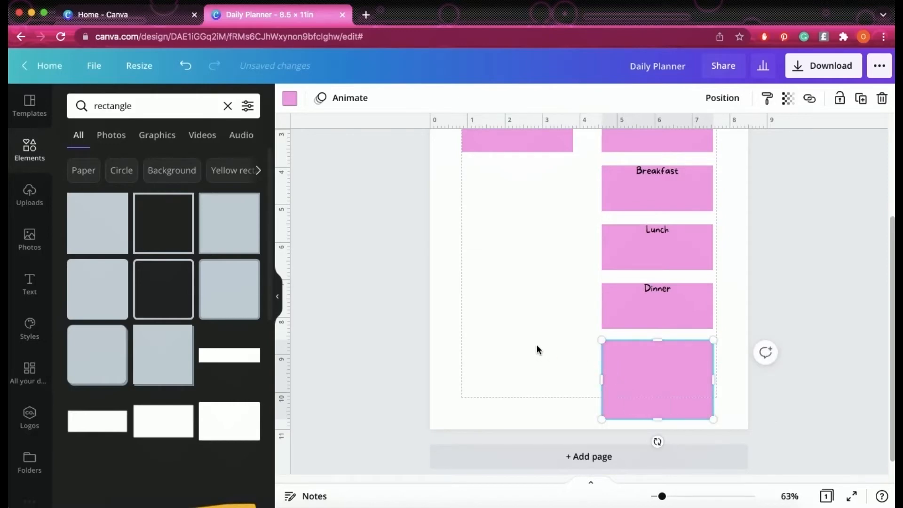
scroll(659, 339, up, 3)
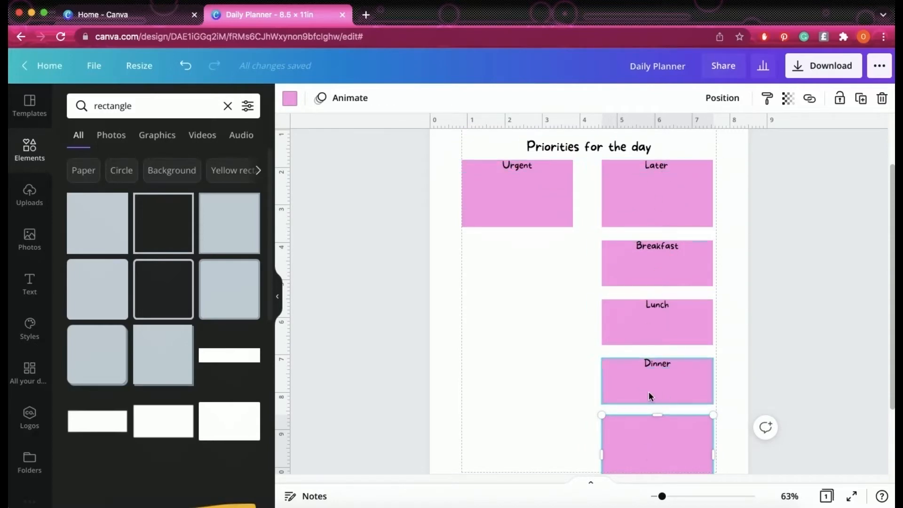
scroll(651, 390, down, 1)
scroll(660, 403, down, 3)
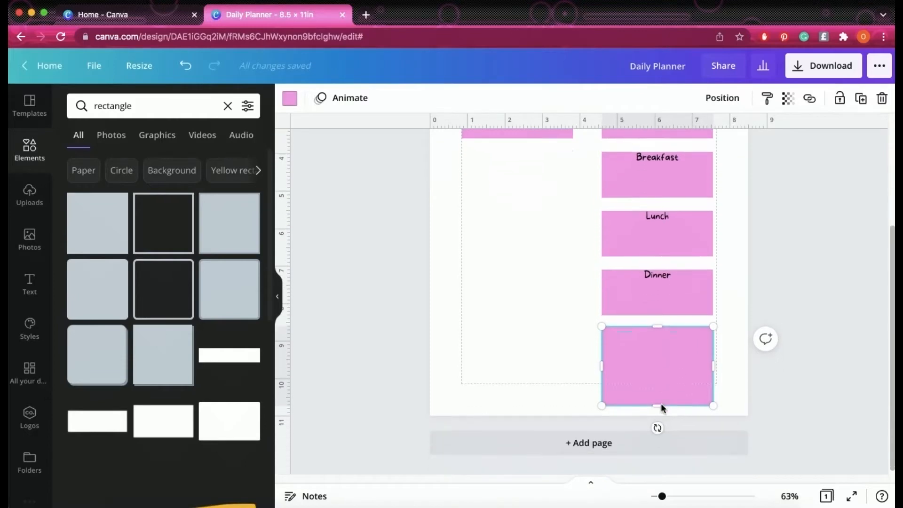
drag(656, 403, 656, 407)
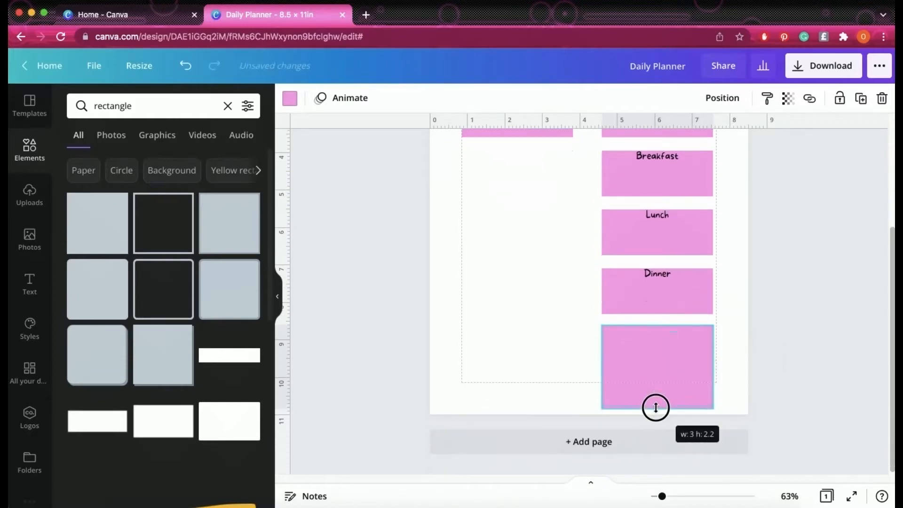
click(647, 372)
click(569, 361)
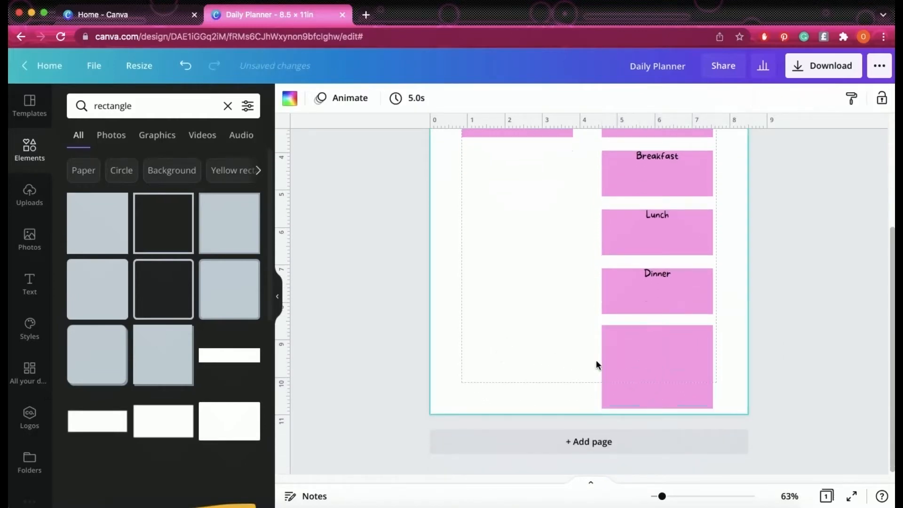
Step: Duplicate the bottom-right rectangle, place the copy in the page's bottom-left corner, and widen it to the right edge of the "Urgent" rectangle
click(654, 361)
click(861, 98)
drag(626, 403, 471, 386)
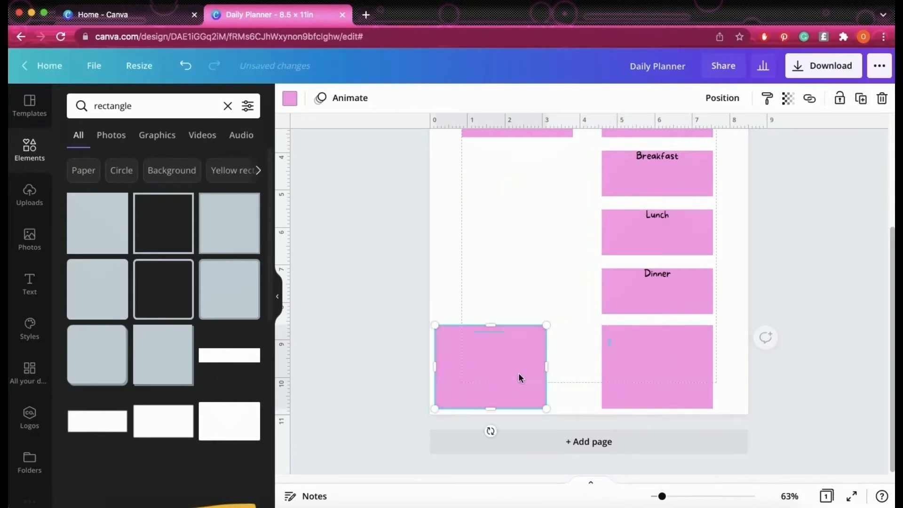
drag(546, 367, 573, 368)
Step: Extend the bottom-left rectangle upward so it is slightly taller than the one beside it
scroll(559, 370, up, 5)
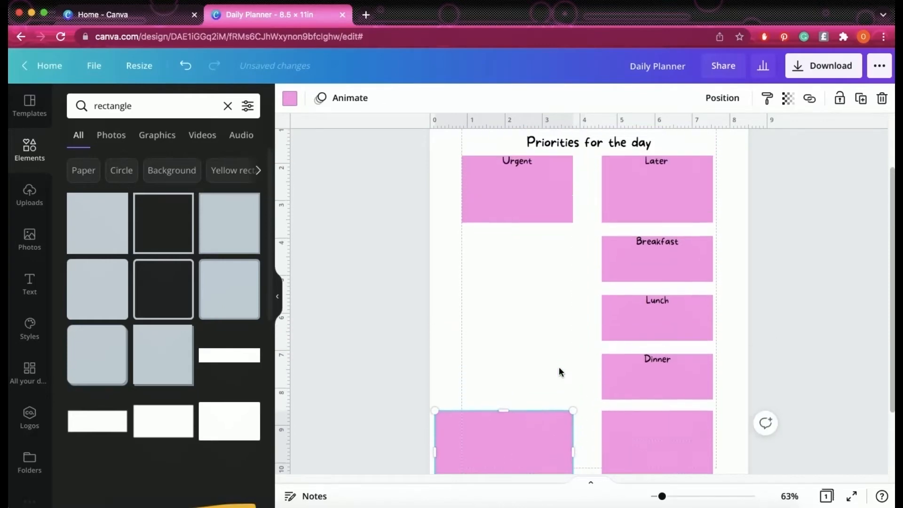
scroll(559, 370, down, 4)
drag(505, 344, 505, 334)
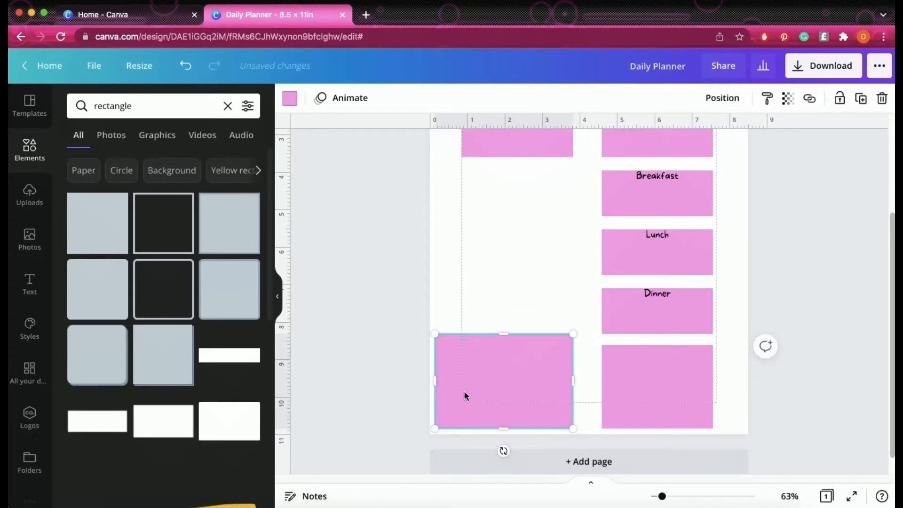
scroll(481, 383, down, 2)
click(520, 275)
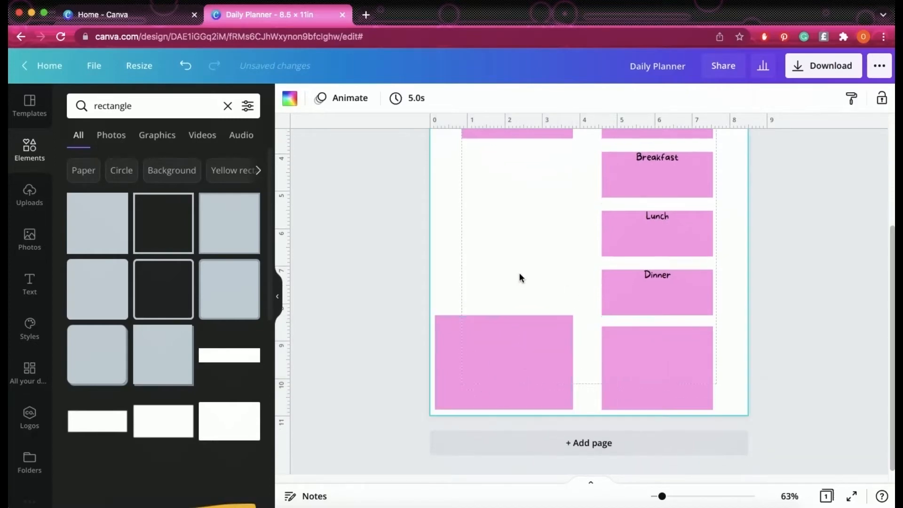
scroll(520, 275, up, 2)
drag(627, 295, 519, 295)
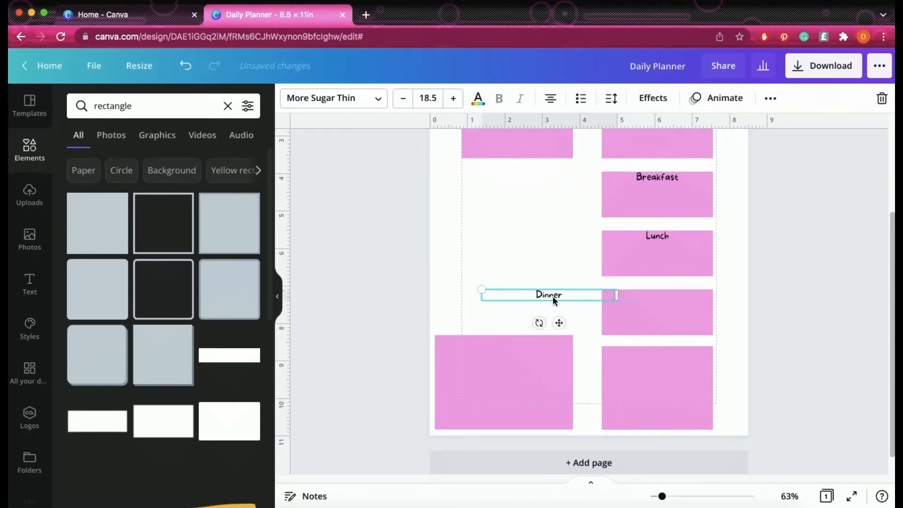
drag(722, 430, 675, 316)
click(743, 97)
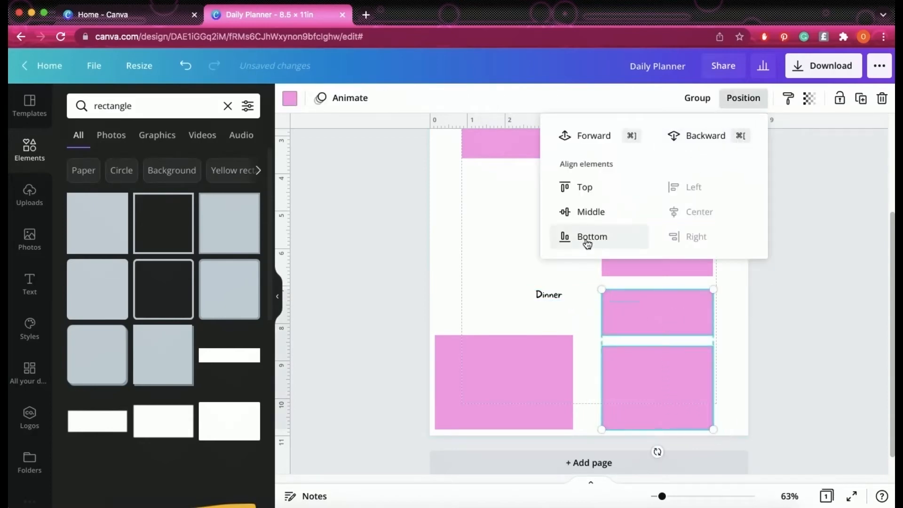
click(543, 296)
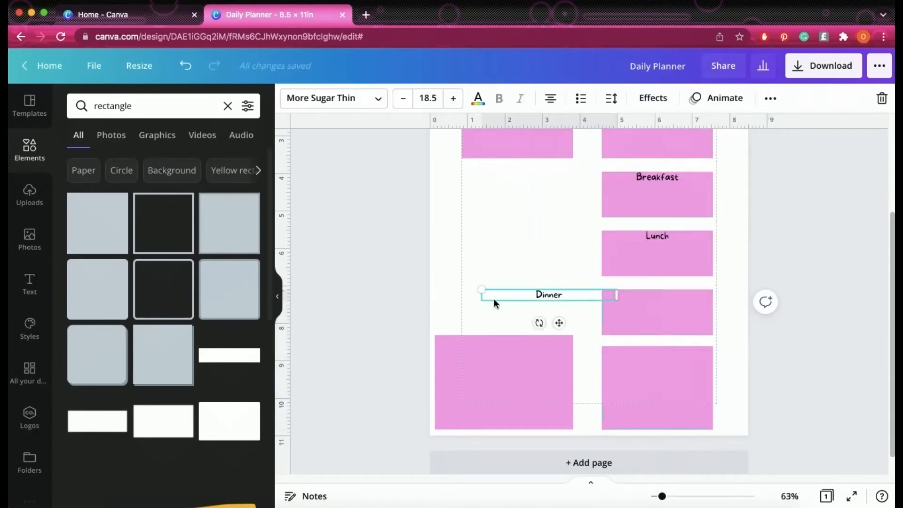
Step: Move the three meal labels off their rectangles and even out the spacing of the four lower right-column rectangles with Tidy up
drag(585, 296, 518, 287)
drag(658, 235, 529, 235)
drag(688, 175, 552, 186)
drag(726, 433, 650, 190)
click(753, 98)
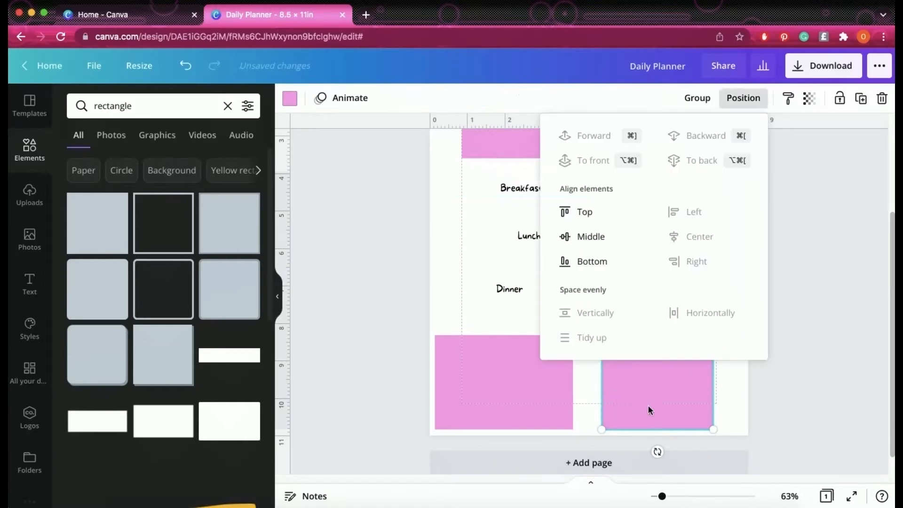
click(733, 415)
scroll(726, 394, up, 3)
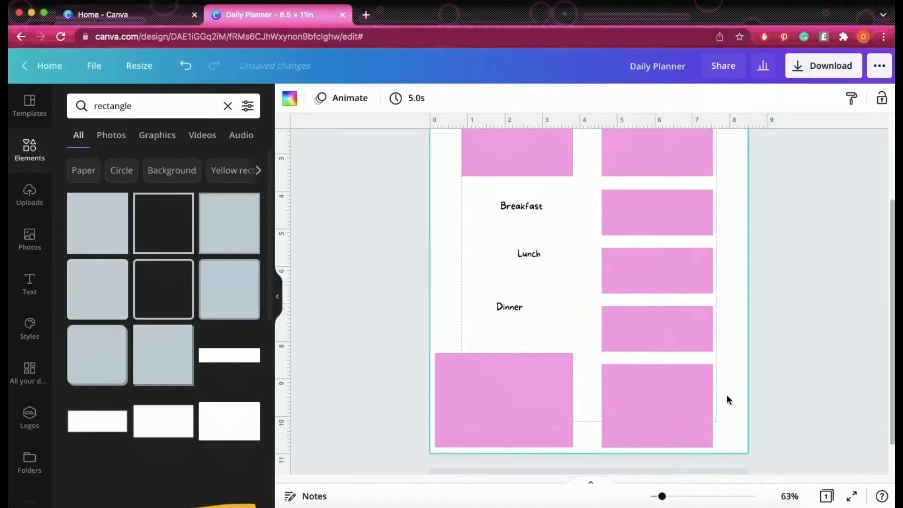
Step: Move the "Breakfast", "Lunch" and "Dinner" labels onto the upper edges of the three meal rectangles in the right column
scroll(726, 394, down, 2)
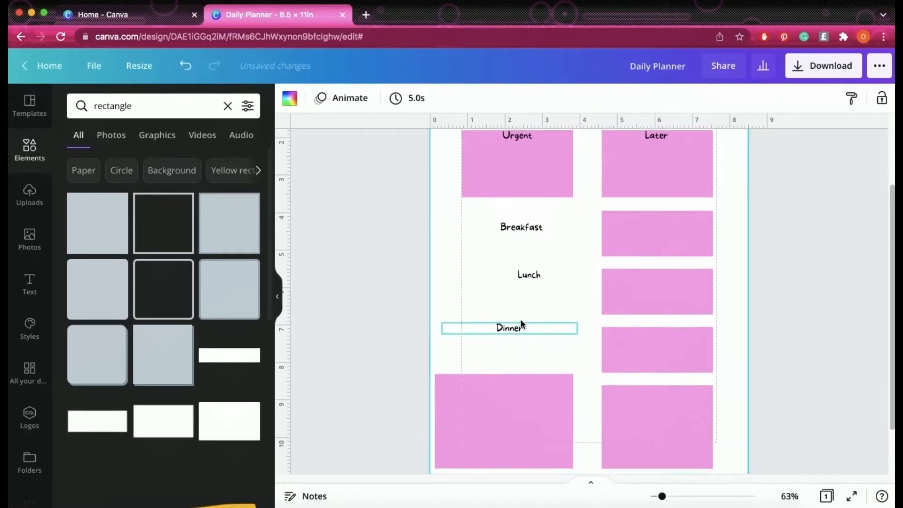
drag(524, 221, 656, 209)
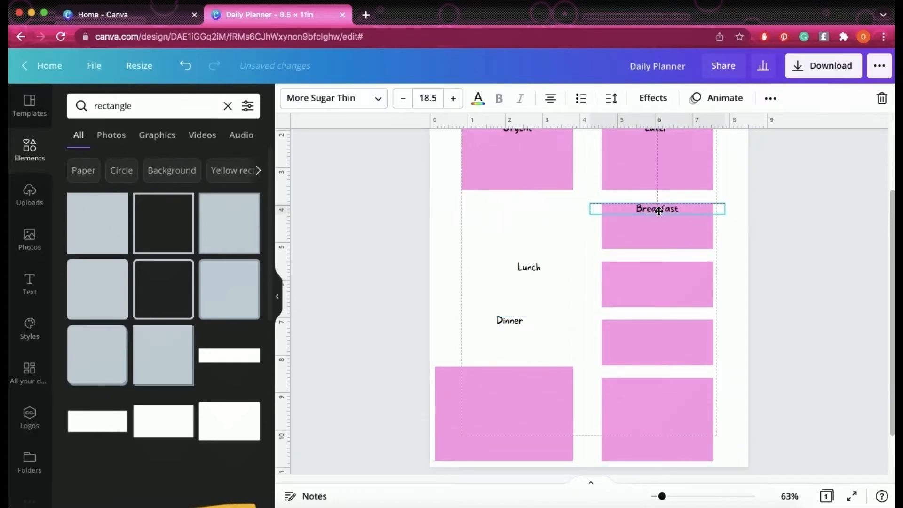
drag(533, 268, 659, 266)
click(512, 324)
drag(512, 323, 658, 327)
scroll(582, 314, up, 1)
scroll(656, 382, down, 3)
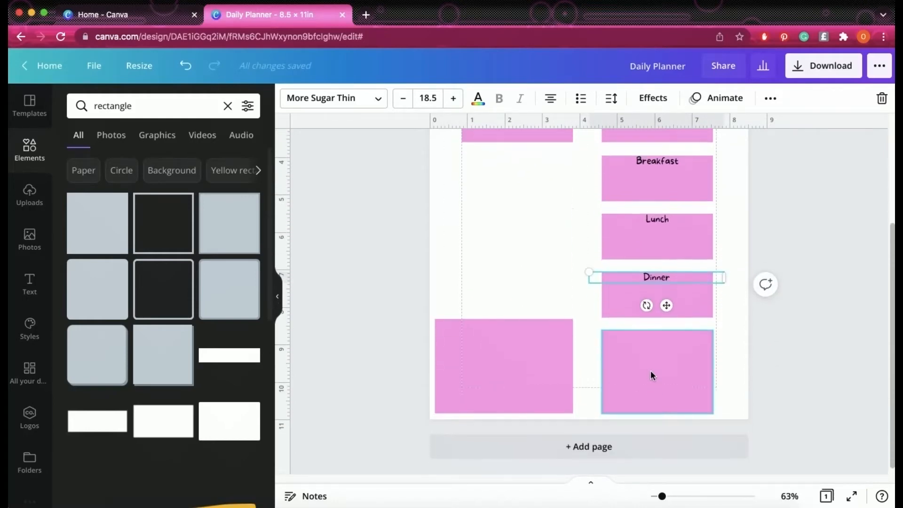
Step: Duplicate the "Later" label, place the copy atop the bottom-right rectangle and change its text to "Today I'm Grateful for?"
scroll(659, 282, up, 4)
click(652, 190)
click(770, 99)
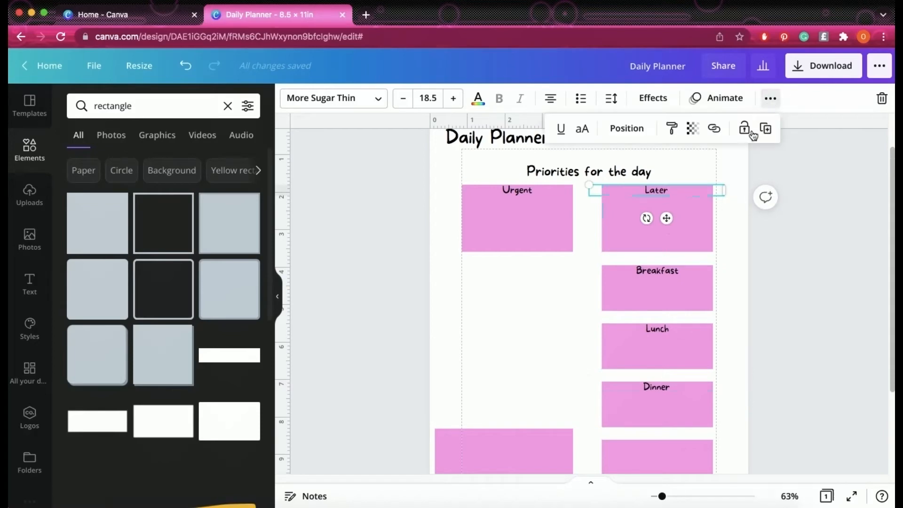
click(765, 127)
drag(677, 222, 626, 387)
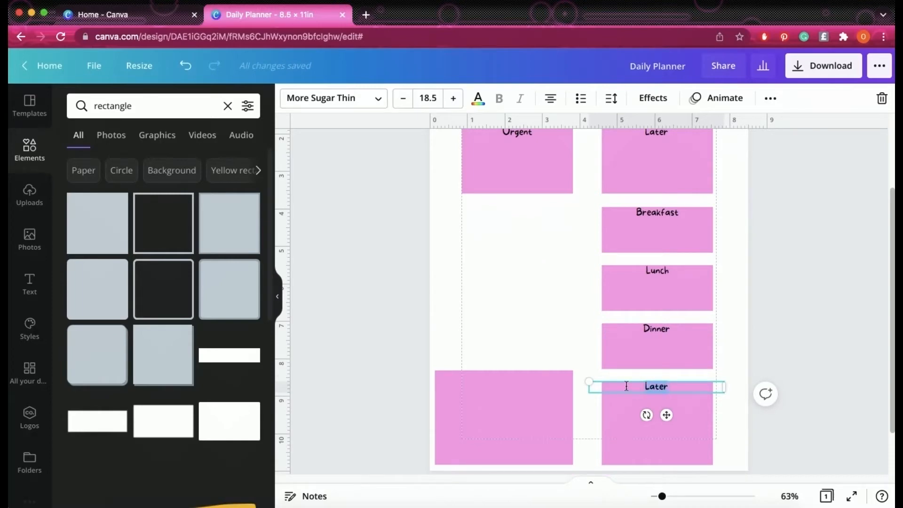
key(BackSpace)
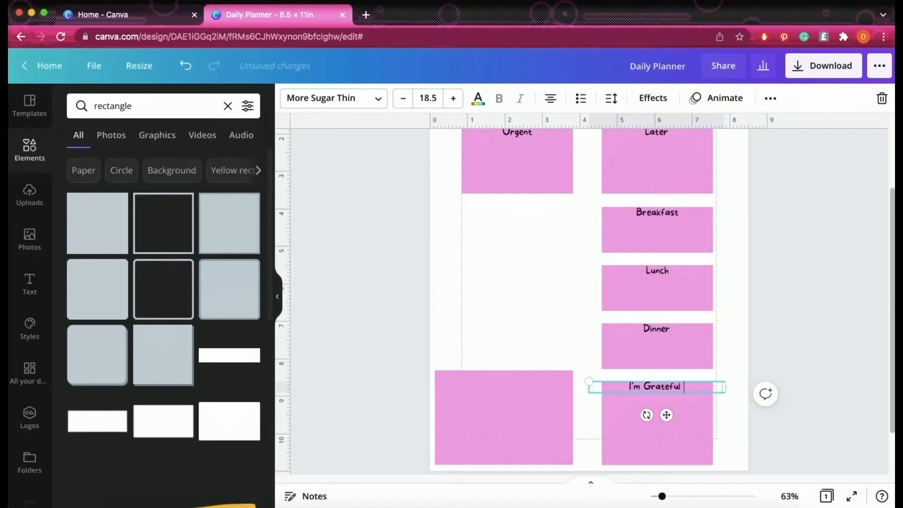
text(for?)
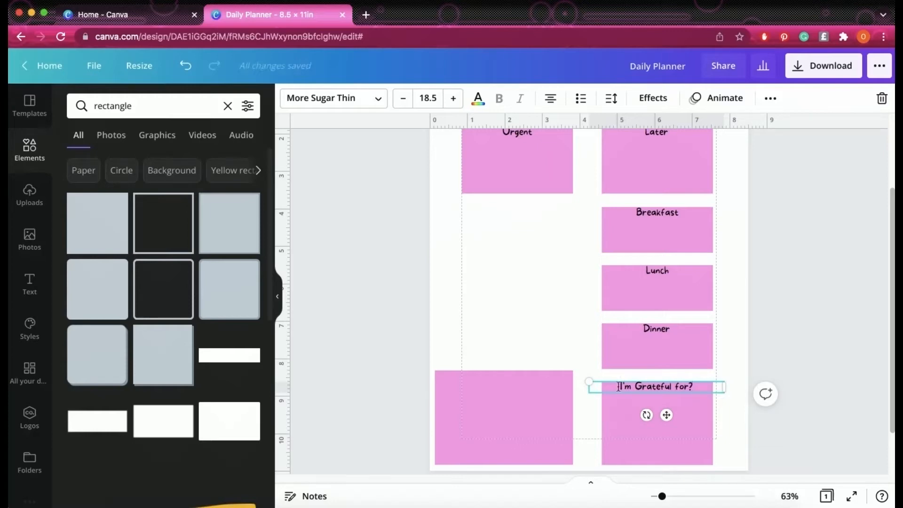
text(Today)
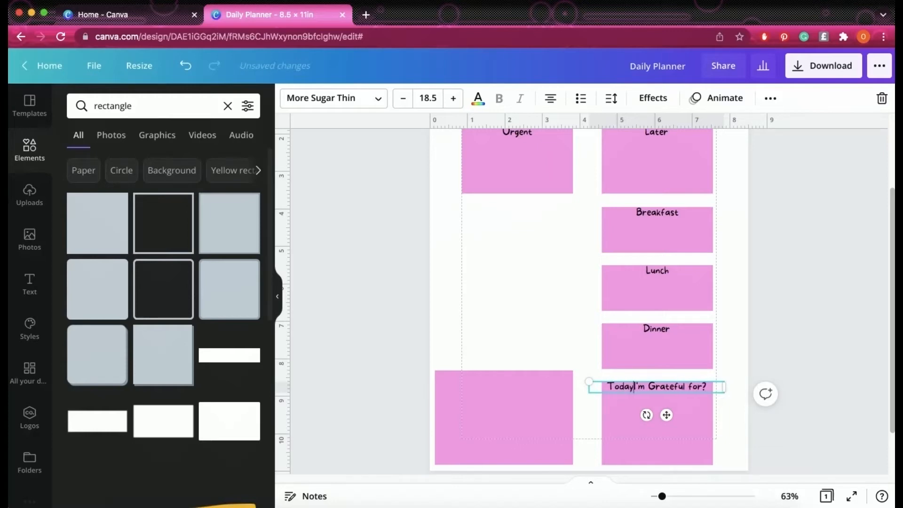
Step: Duplicate the "Today I'm Grateful for?" label onto the bottom-left rectangle and change the copy's text to "Plan for Tomorrow"
click(486, 385)
click(678, 384)
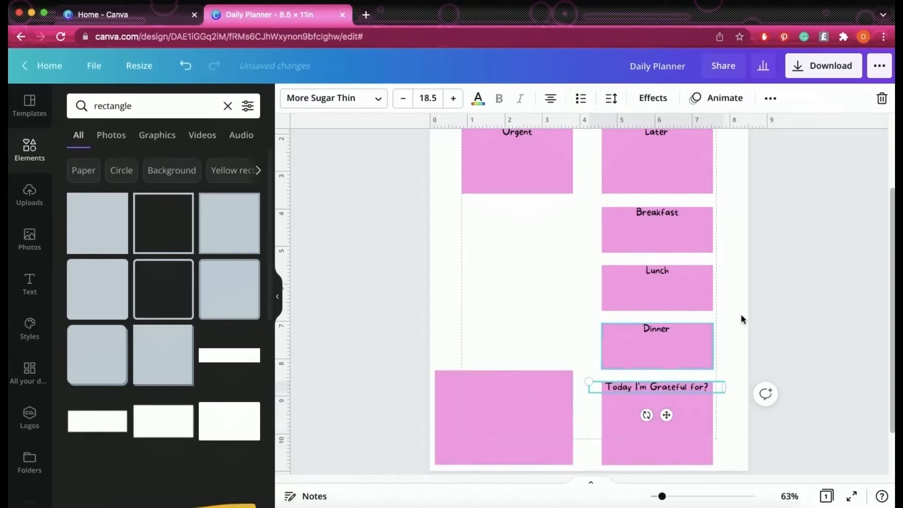
click(770, 99)
click(765, 128)
drag(673, 421, 514, 405)
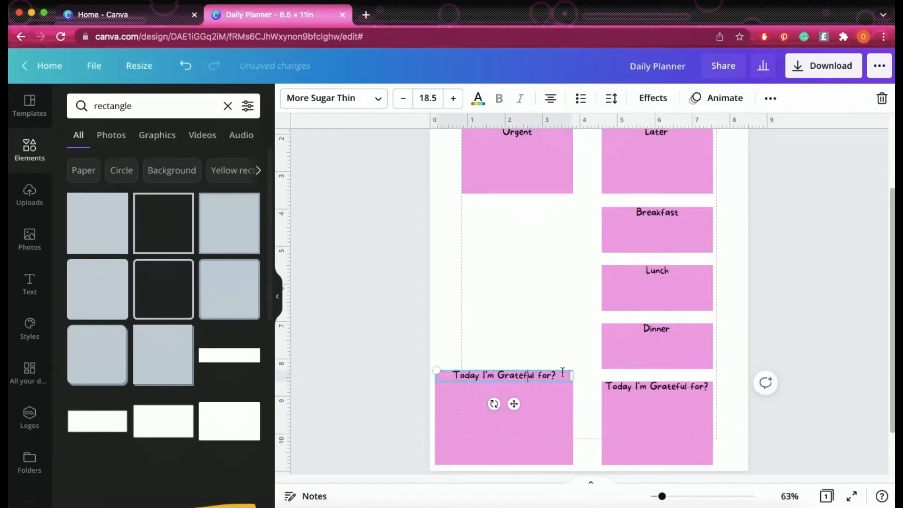
text(Plan for)
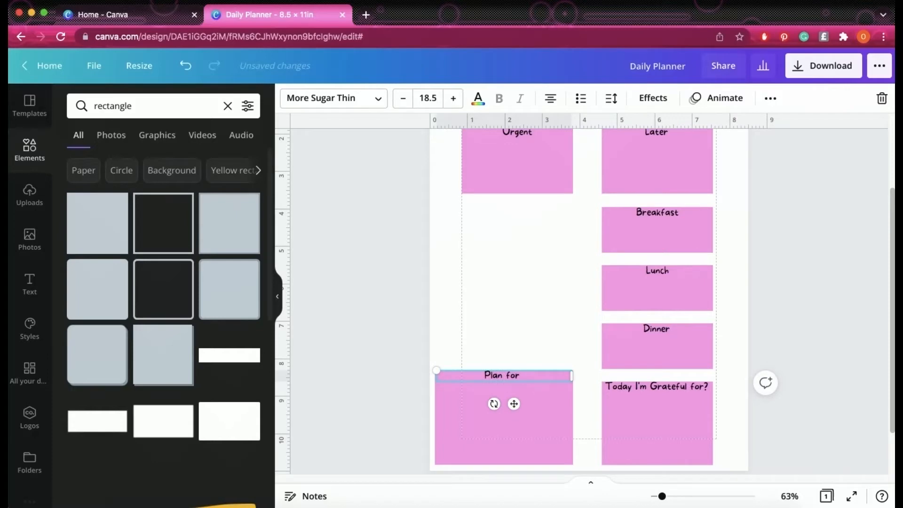
text( Tomorrow)
click(731, 304)
Step: Widen the "Later", "Breakfast" and "Lunch" rectangles rightward until they nearly reach the page's right edge
scroll(729, 304, up, 2)
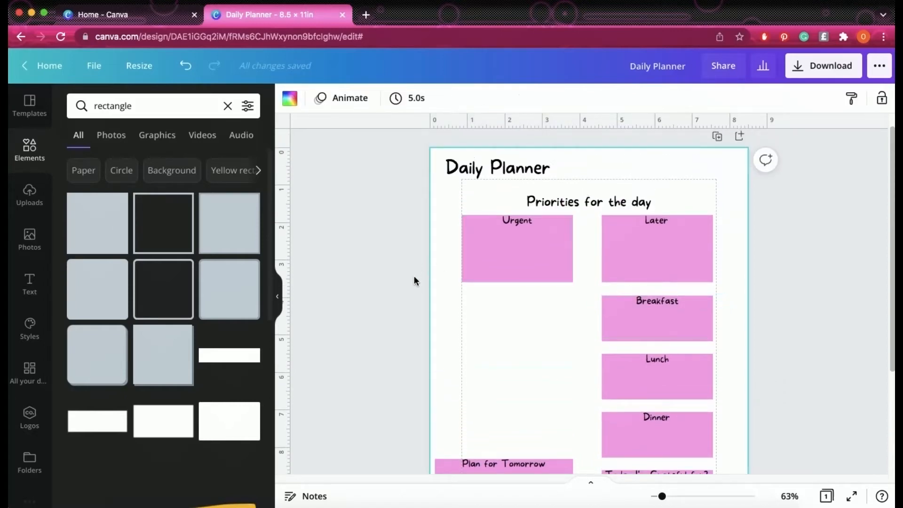
scroll(446, 335, down, 3)
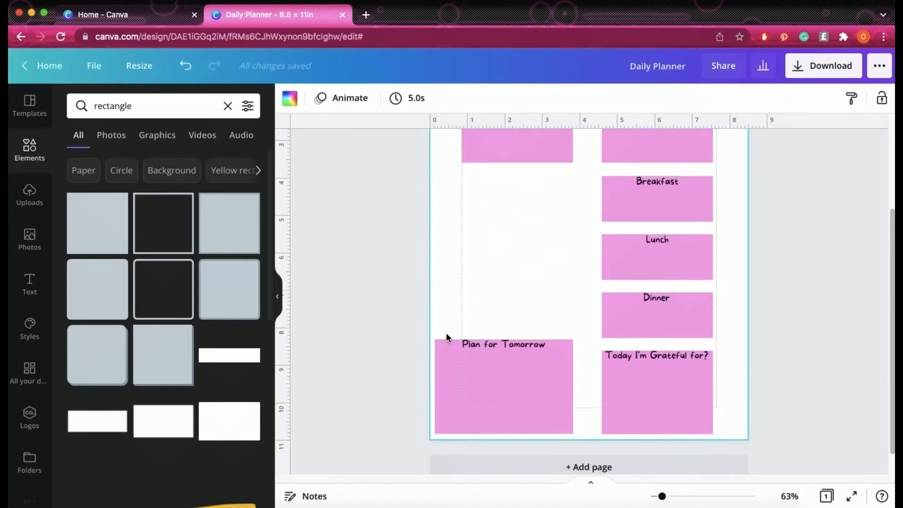
scroll(446, 332, up, 3)
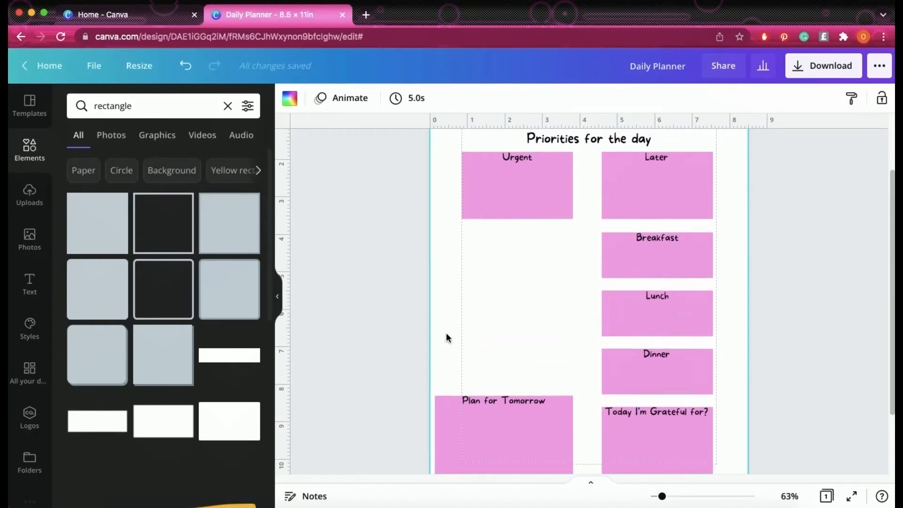
click(492, 281)
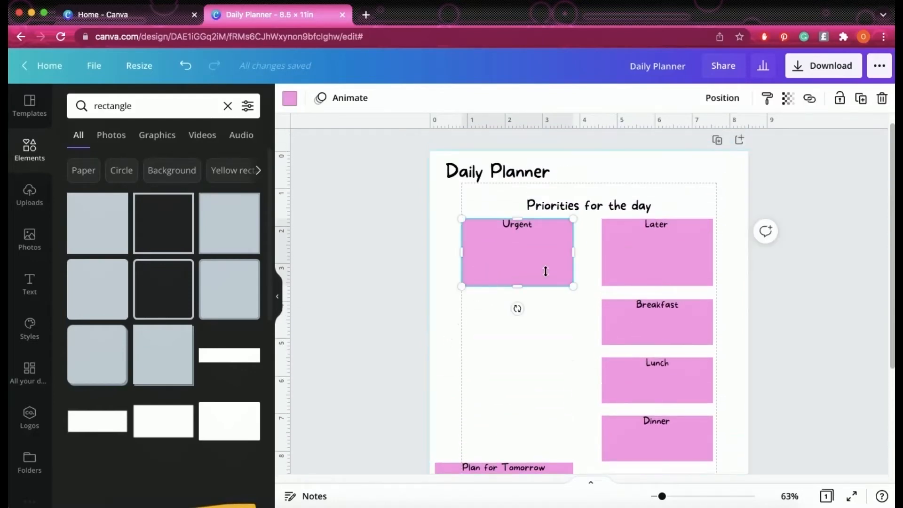
click(679, 269)
drag(712, 252, 735, 251)
click(677, 315)
drag(712, 322, 738, 319)
click(698, 383)
drag(712, 381, 737, 381)
Step: Widen the "Dinner" and "Today I'm Grateful for?" rectangles rightward to match the right edge of the rectangles above
scroll(667, 425, down, 2)
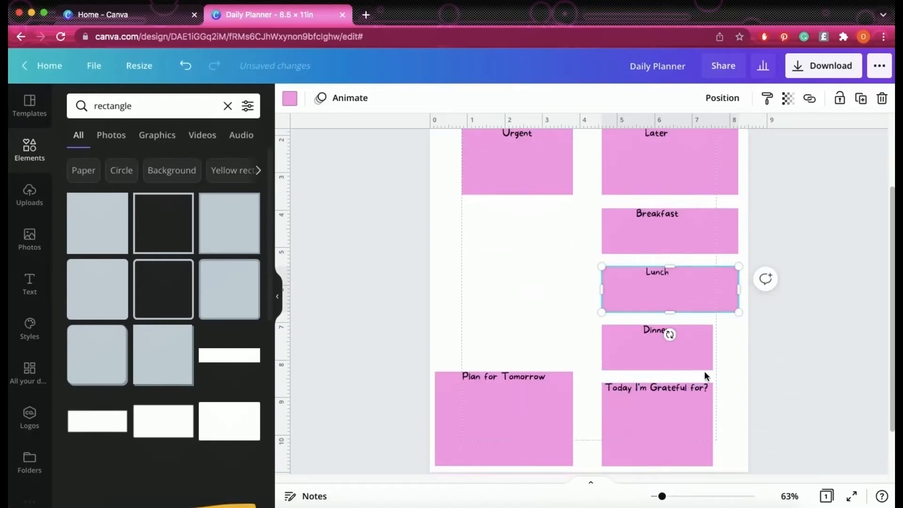
click(703, 350)
drag(704, 351, 737, 348)
click(704, 414)
drag(712, 424, 738, 425)
Step: Widen the "Urgent" rectangle leftward to line up with the left edge of the "Plan for Tomorrow" rectangle
scroll(617, 301, up, 2)
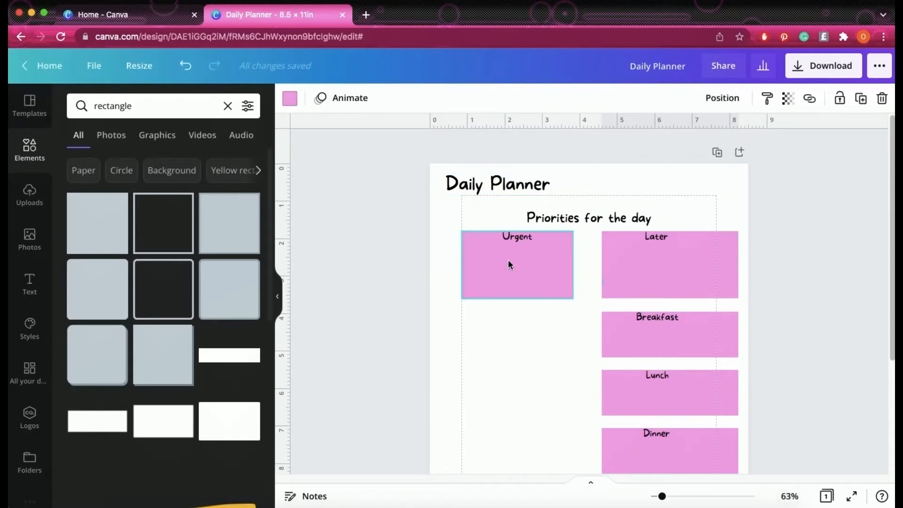
scroll(481, 306, down, 4)
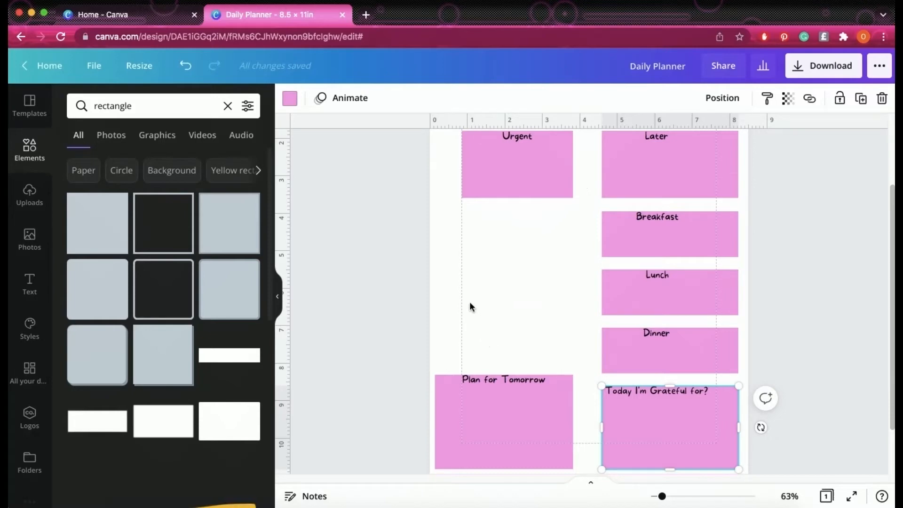
scroll(469, 307, up, 4)
click(468, 280)
drag(455, 264, 437, 259)
mouse_move(516, 272)
mouse_down()
mouse_move(699, 266)
mouse_move(514, 267)
mouse_up()
Step: Shorten the "Plan for Tomorrow" rectangle to 2.2 in high, level with its neighbour, and realign both bottom labels on their rectangles
scroll(521, 284, down, 2)
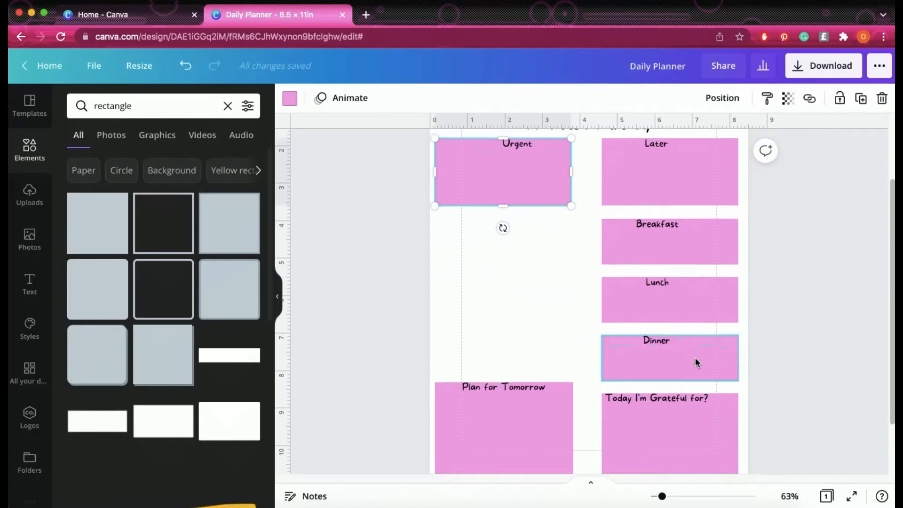
scroll(558, 396, down, 2)
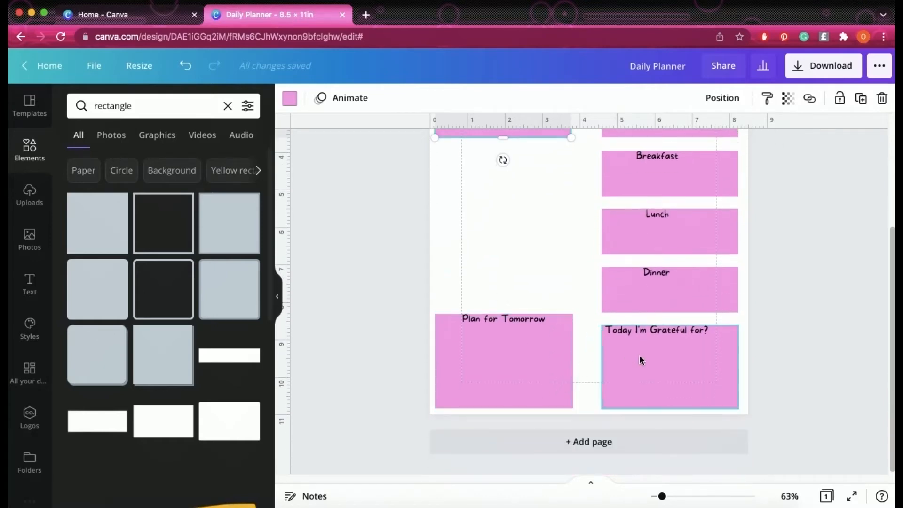
drag(521, 321, 516, 280)
drag(503, 314, 503, 325)
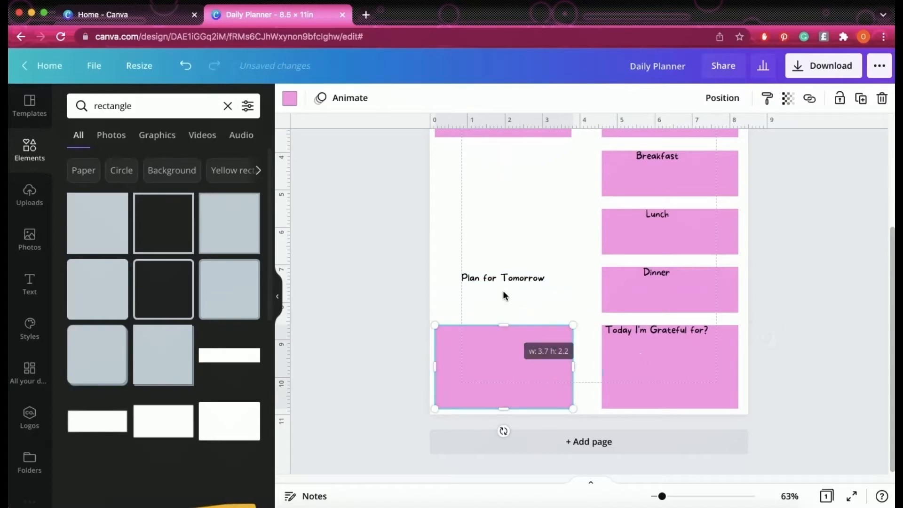
click(497, 286)
drag(496, 286, 503, 358)
click(496, 286)
mouse_move(657, 329)
mouse_down()
mouse_move(681, 328)
mouse_move(672, 332)
mouse_up()
Step: Shift the "Urgent" and "Plan for Tomorrow" rectangles slightly right, keeping their left edges aligned
scroll(495, 331, up, 4)
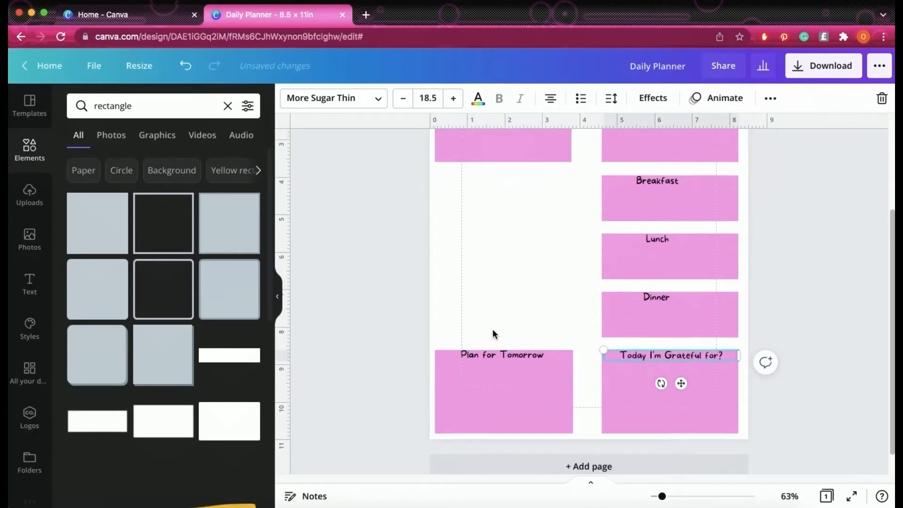
scroll(492, 328, up, 1)
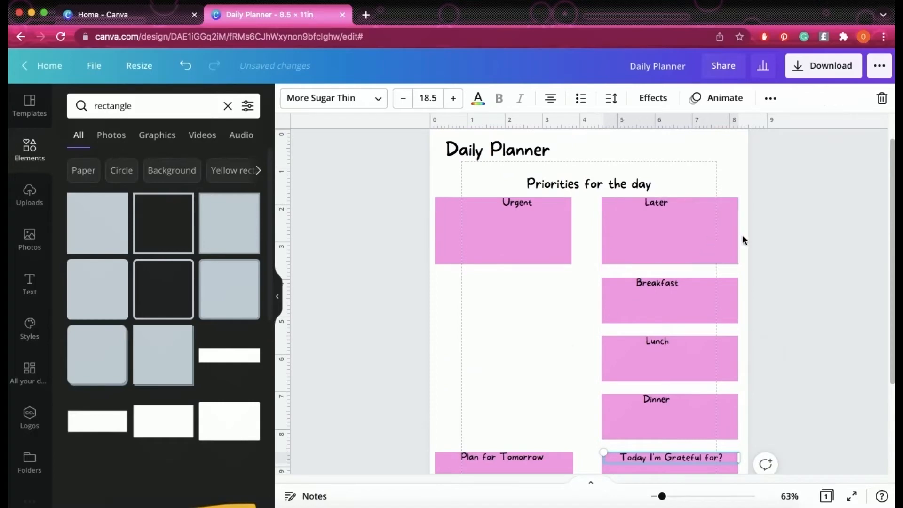
drag(508, 246, 509, 247)
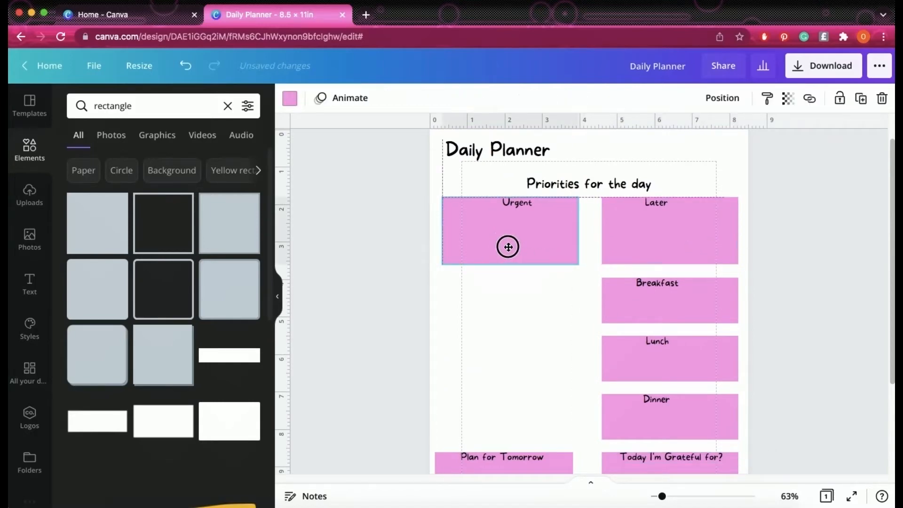
drag(507, 247, 506, 247)
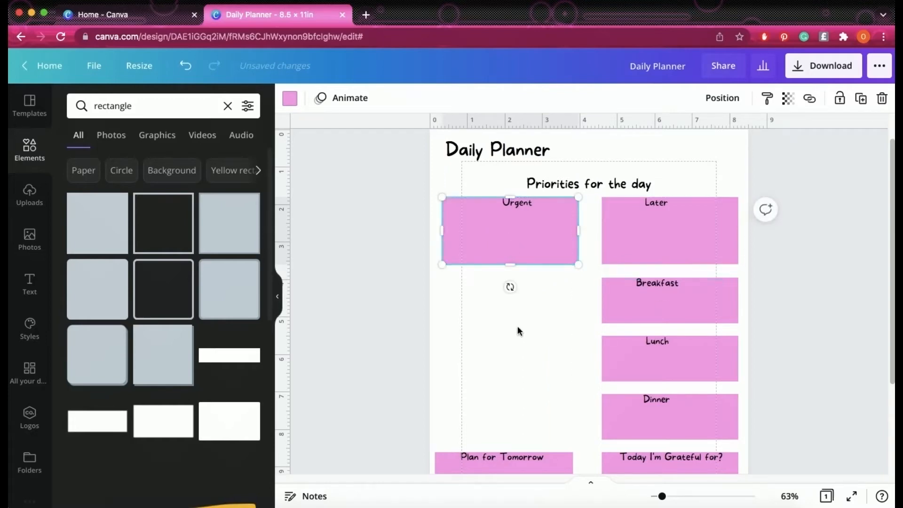
scroll(517, 330, down, 5)
drag(490, 367, 501, 367)
Step: Move the "Urgent" label below its rectangle and the "Later" label above the "Priorities for the day" heading line
scroll(517, 303, up, 5)
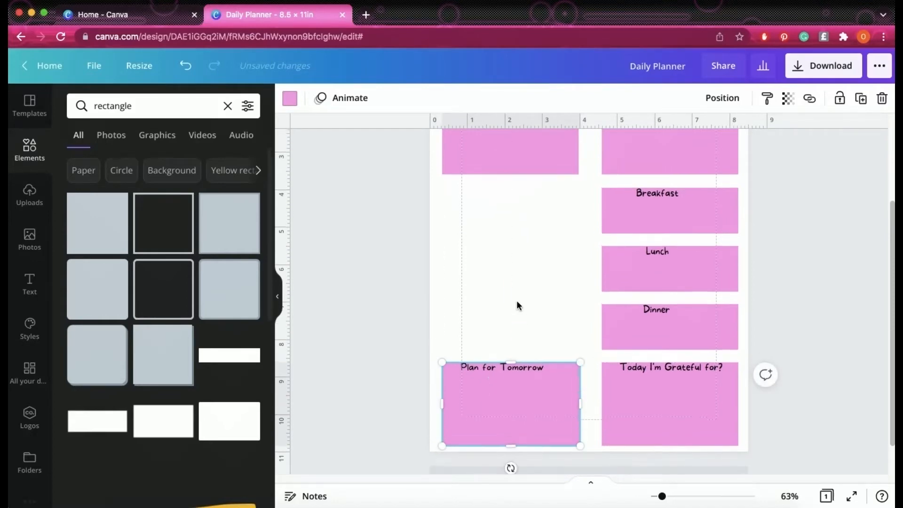
click(517, 211)
drag(524, 237, 521, 325)
drag(654, 209, 680, 168)
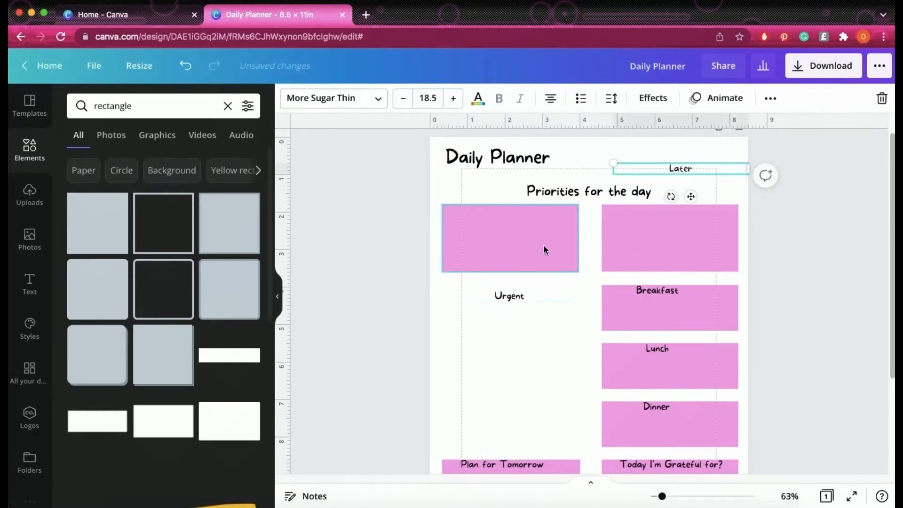
Step: Delete the left priorities rectangle and replace it with a duplicate of the right one, aligned at the same height
click(533, 245)
right_click(531, 243)
click(565, 270)
click(644, 242)
click(860, 98)
drag(649, 246, 483, 237)
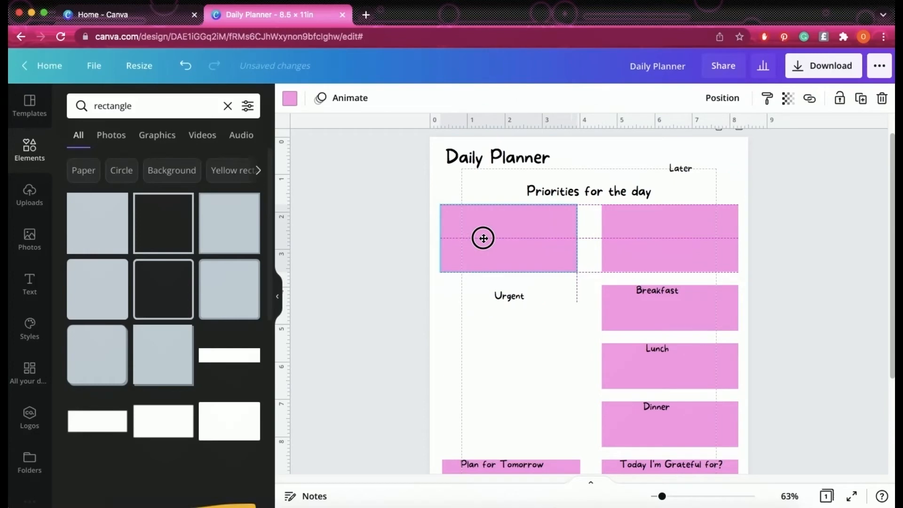
Step: Send the new left rectangle to the back and put the "Urgent" and "Later" labels atop their rectangles
click(524, 296)
drag(520, 324, 519, 237)
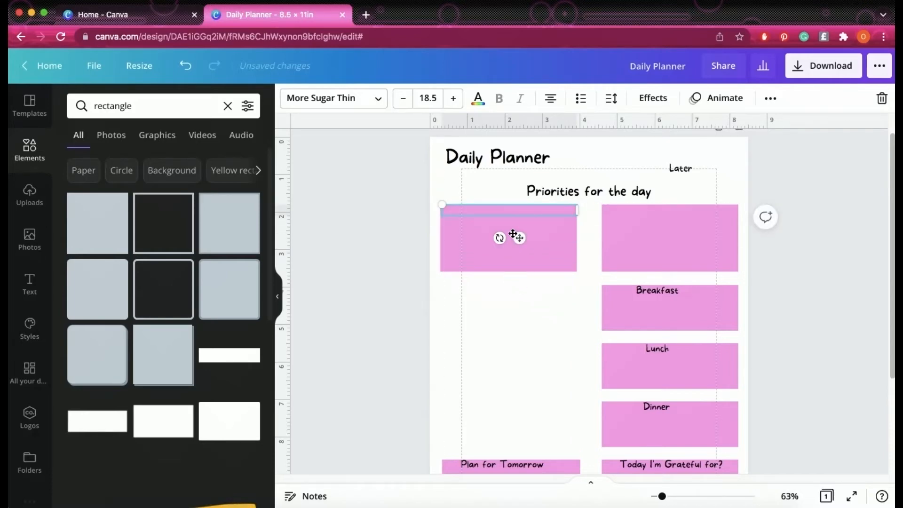
right_click(504, 207)
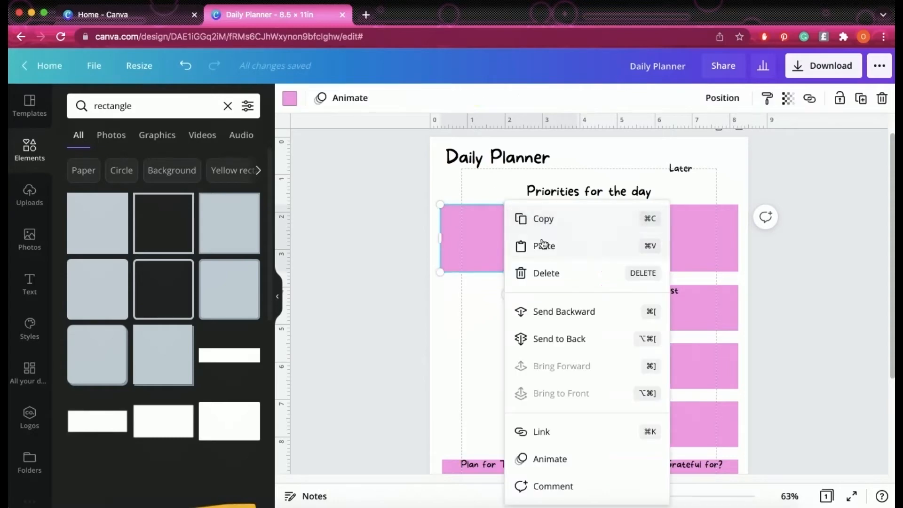
click(563, 338)
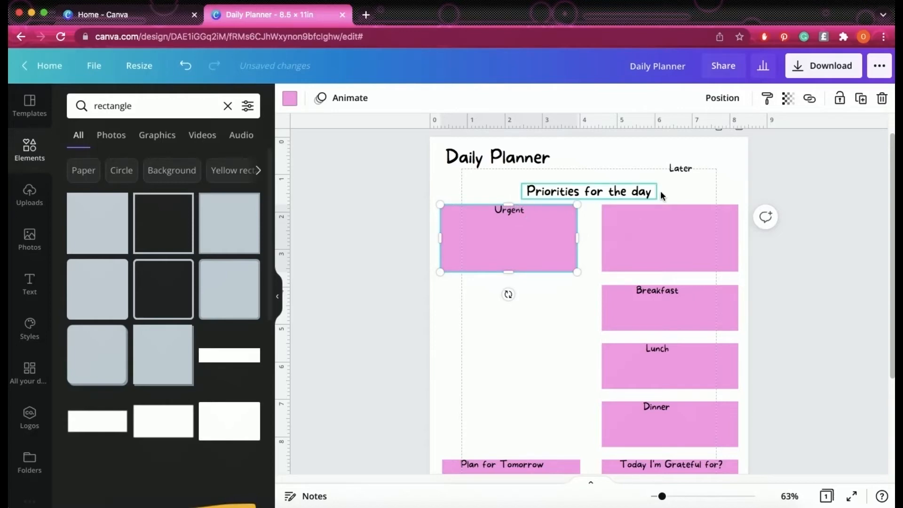
drag(685, 169, 672, 210)
Step: Centre the "Breakfast", "Lunch", "Dinner" and "Today I'm Grateful for?" labels horizontally on their widened rectangles
scroll(583, 291, down, 2)
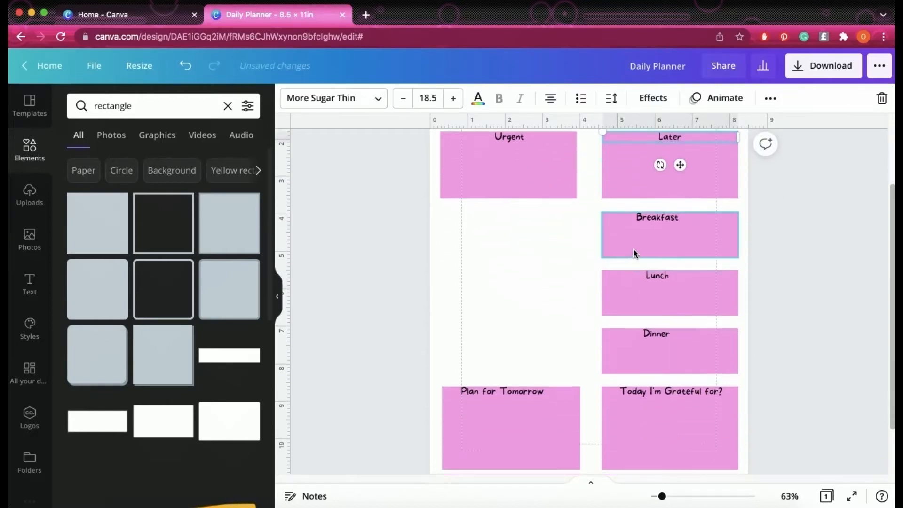
click(656, 235)
drag(666, 260, 680, 260)
click(666, 293)
drag(667, 321, 680, 320)
click(666, 349)
mouse_move(666, 378)
mouse_down()
mouse_move(683, 379)
mouse_move(687, 393)
mouse_move(674, 392)
mouse_up()
scroll(699, 381, down, 1)
drag(675, 394, 675, 393)
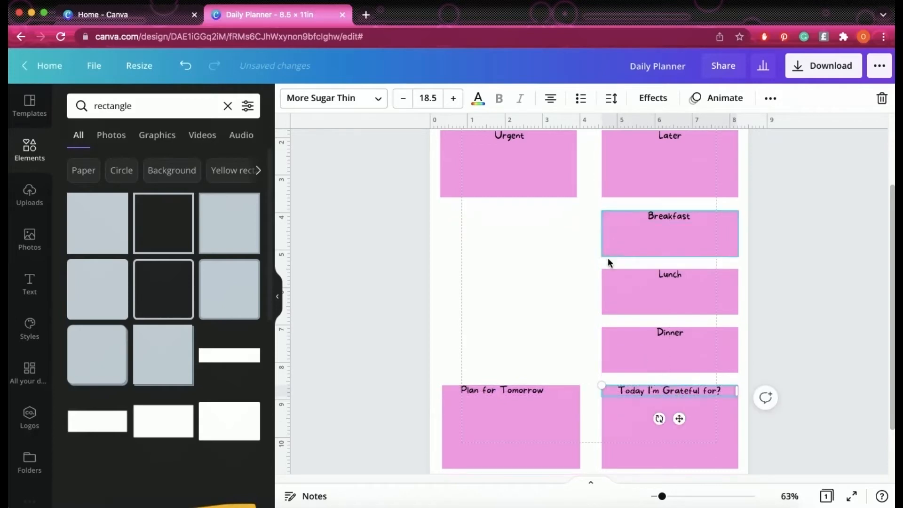
Step: Centre the "Plan for Tomorrow" label and extend its rectangle slightly left to align with the "Urgent" rectangle
click(512, 390)
drag(514, 419, 517, 421)
click(475, 451)
drag(442, 428, 438, 428)
click(529, 345)
Step: Nudge the "Today I'm Grateful for?" label slightly right on its rectangle and deselect it
scroll(528, 344, up, 1)
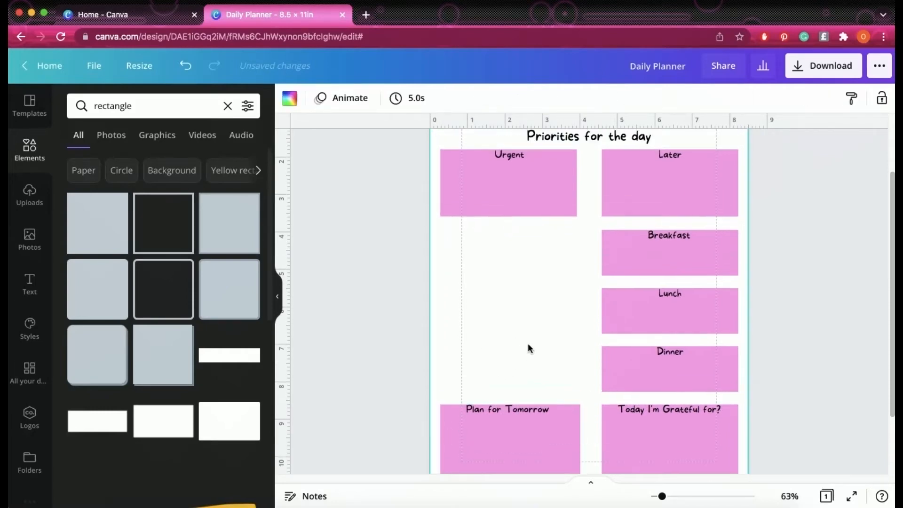
scroll(527, 345, down, 3)
drag(658, 330, 660, 329)
click(545, 286)
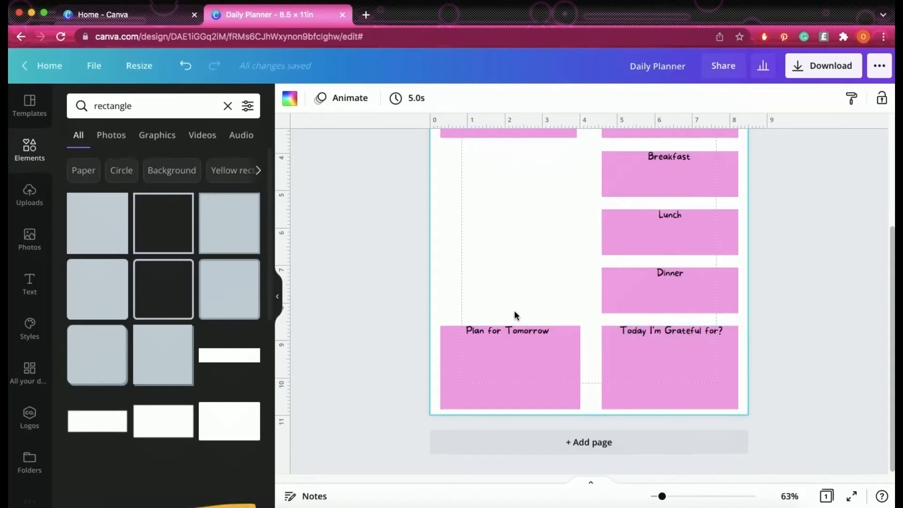
Step: Search the elements for "line" and add the plain solid line to the page
scroll(513, 309, up, 5)
scroll(513, 310, down, 2)
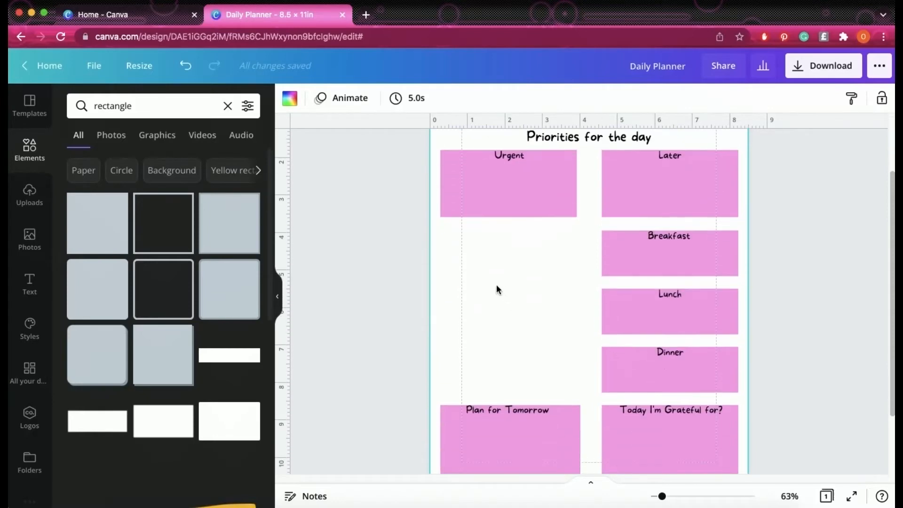
click(469, 333)
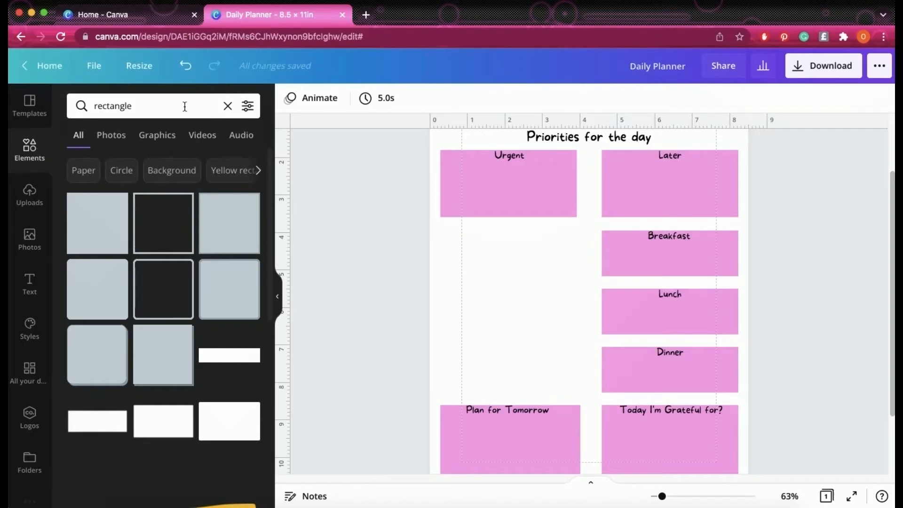
click(227, 105)
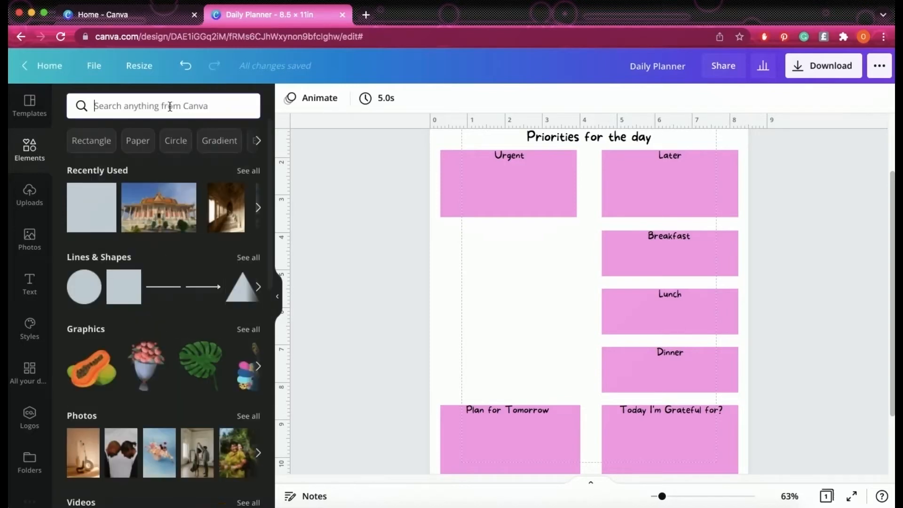
text(line)
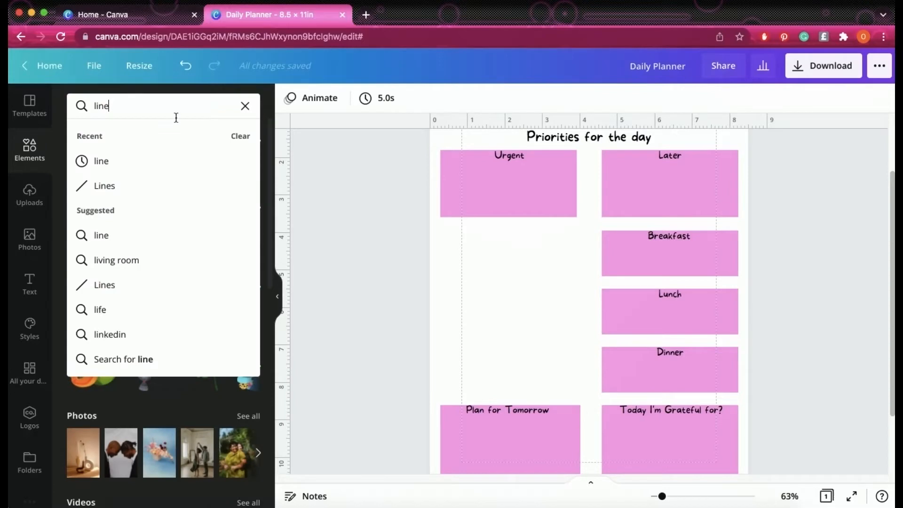
click(177, 162)
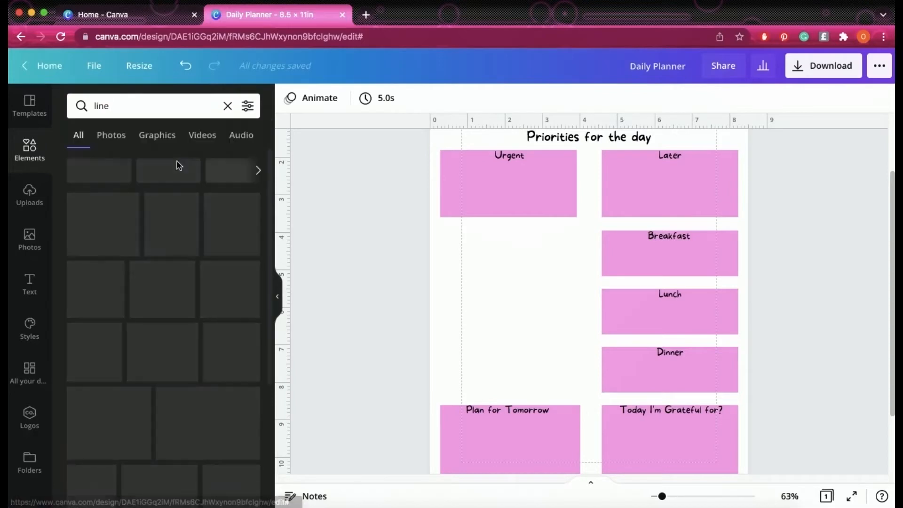
click(231, 227)
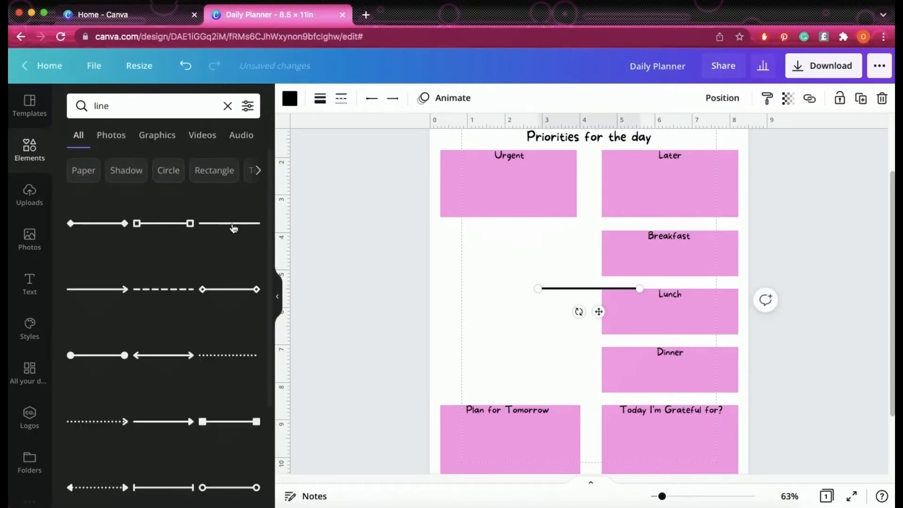
Step: Place the line below the "Urgent" rectangle, starting near its left edge, and extend it to nearly the rectangle's width
drag(598, 309, 505, 274)
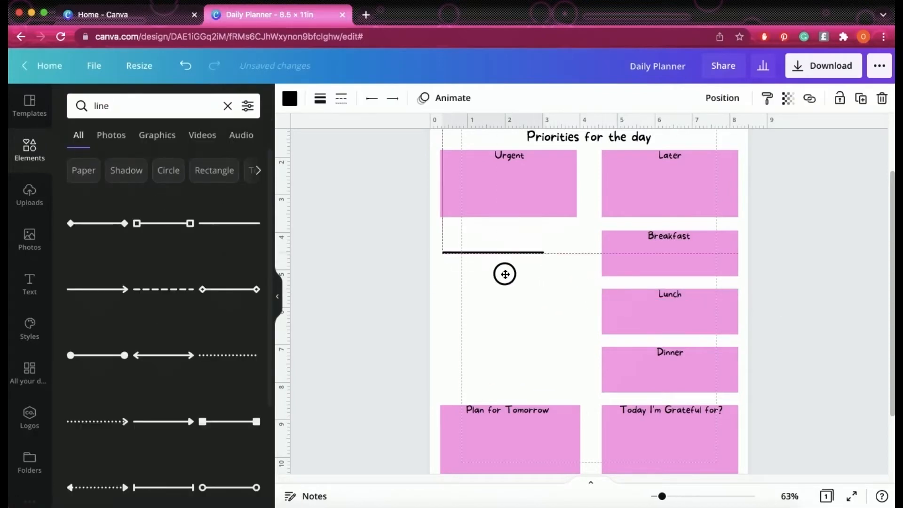
drag(544, 253, 570, 252)
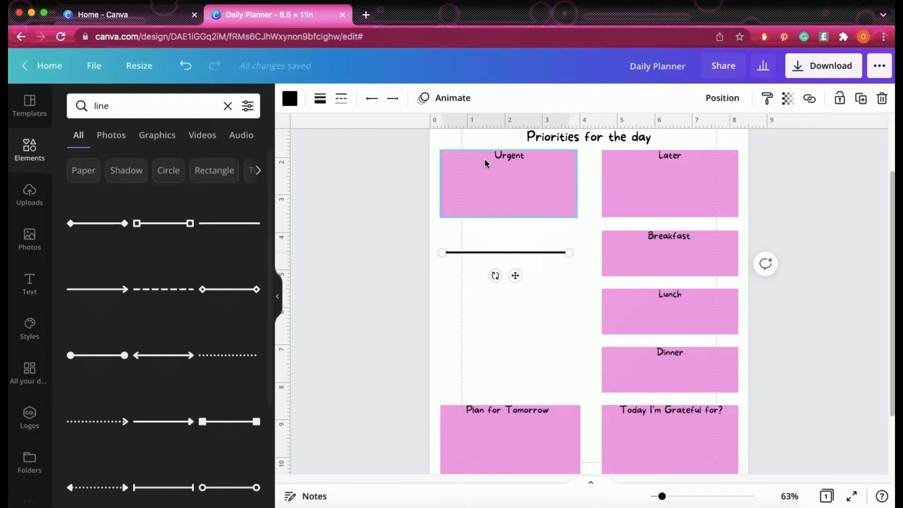
mouse_move(484, 125)
mouse_down()
mouse_move(498, 232)
mouse_move(495, 115)
mouse_up()
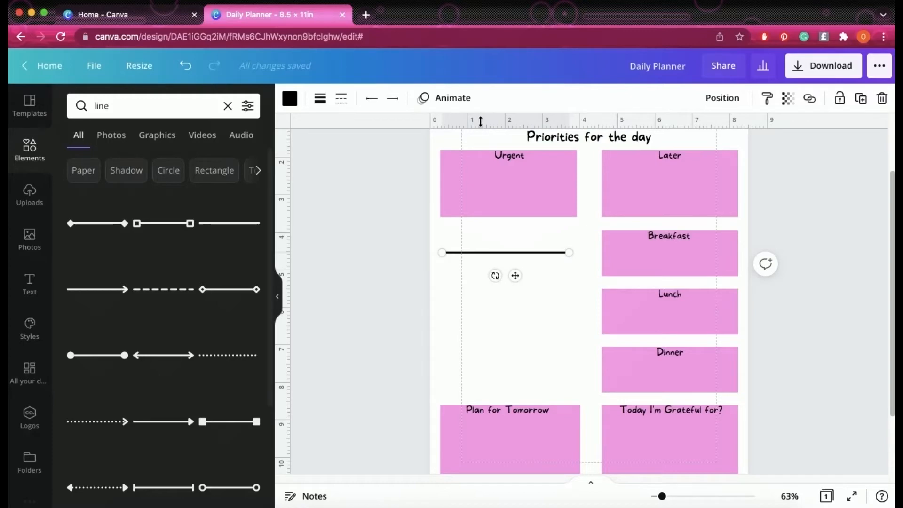
drag(479, 121, 506, 255)
drag(590, 254, 584, 112)
Step: Set the line's weight to 2 and reselect the line
click(314, 103)
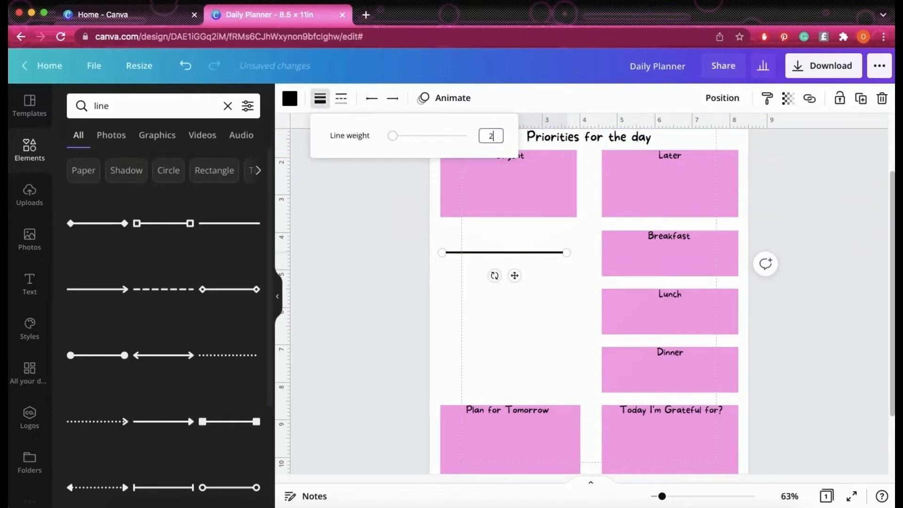
key(Return)
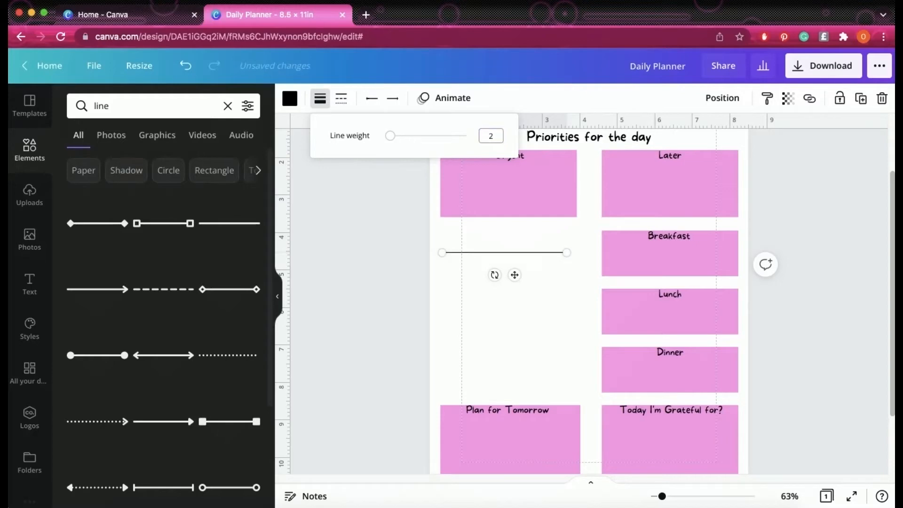
click(552, 300)
click(524, 252)
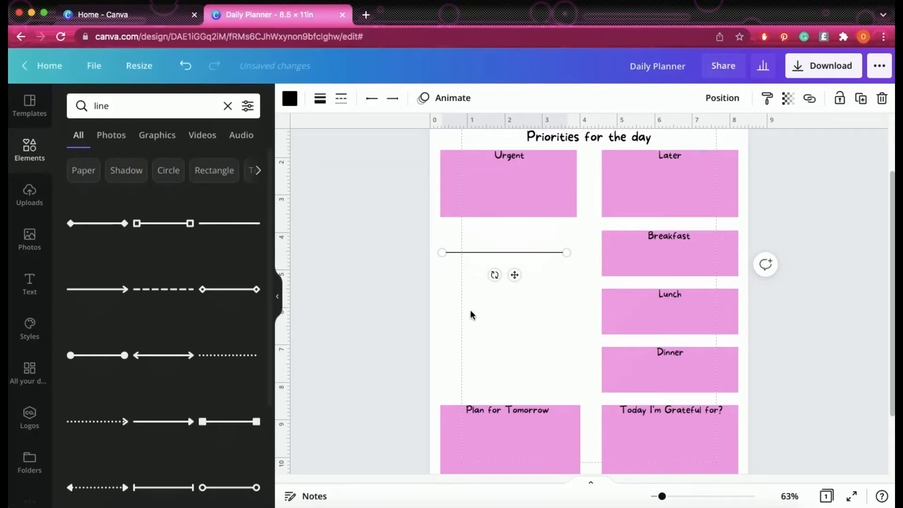
Step: Duplicate the thin line five times
click(861, 100)
click(860, 100)
click(861, 100)
click(861, 100)
click(860, 100)
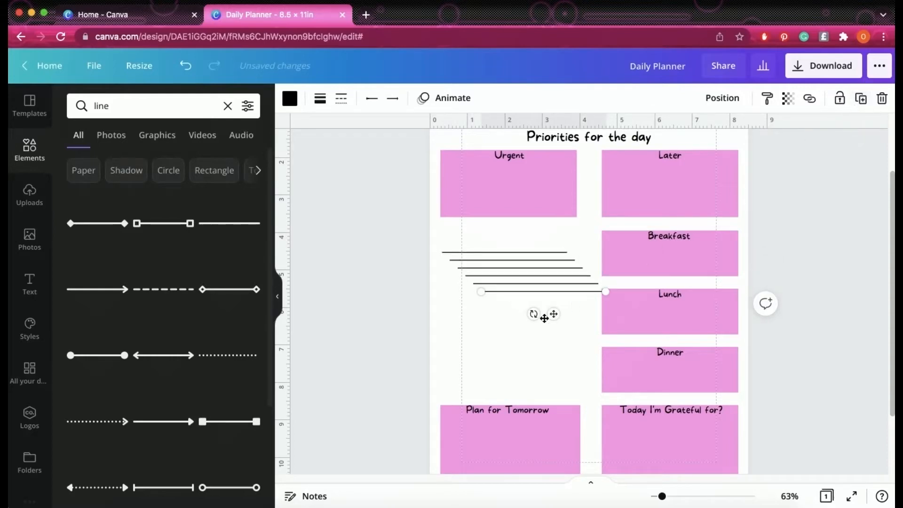
Step: Spread the duplicated lines downward in the empty area between the "Urgent" and "Plan for Tomorrow" rectangles
drag(552, 315, 518, 369)
click(528, 284)
drag(544, 305, 518, 356)
drag(518, 282, 502, 306)
drag(504, 260, 498, 274)
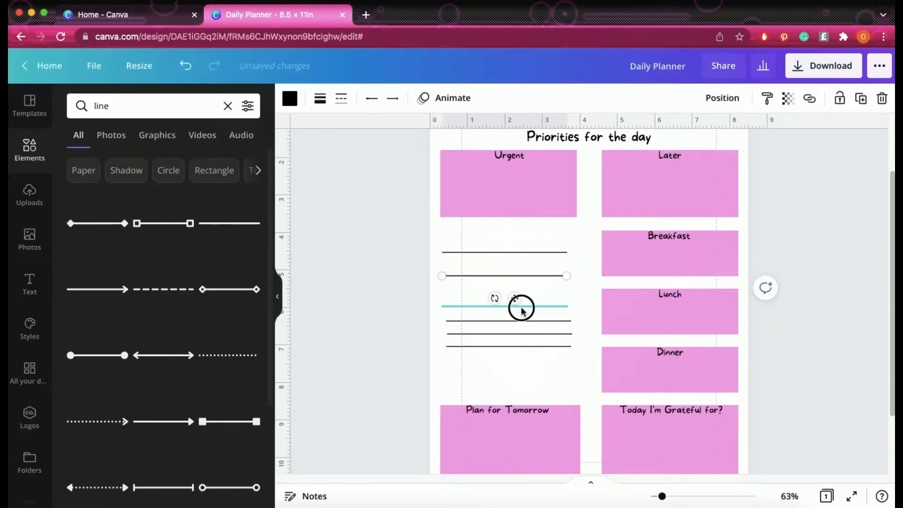
Step: Align the duplicated lines flush with the first line and adjust the gaps between them to be roughly equal
mouse_move(512, 323)
mouse_down()
mouse_move(514, 309)
mouse_move(531, 366)
mouse_move(515, 325)
mouse_up()
drag(508, 294, 509, 303)
click(533, 326)
drag(517, 348, 516, 391)
click(538, 347)
click(525, 366)
click(513, 335)
mouse_move(517, 357)
mouse_down()
mouse_move(514, 368)
mouse_move(514, 346)
mouse_up()
click(513, 316)
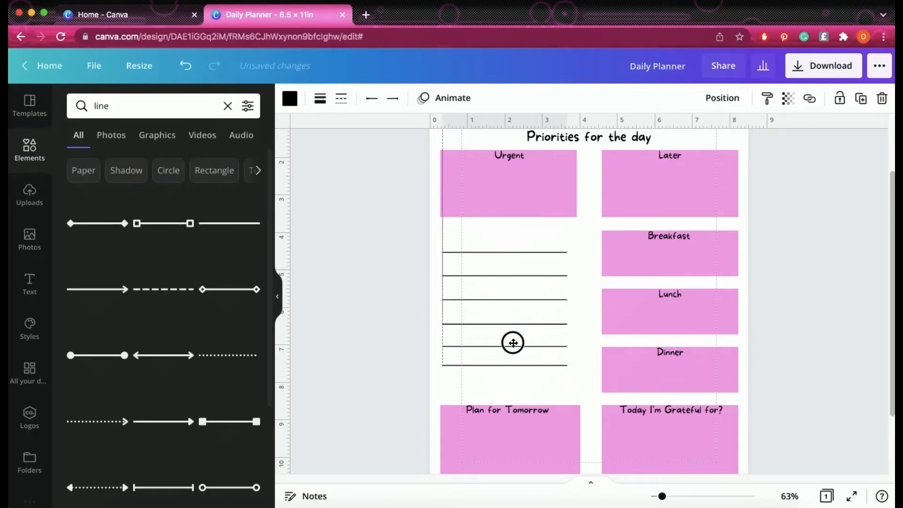
click(582, 386)
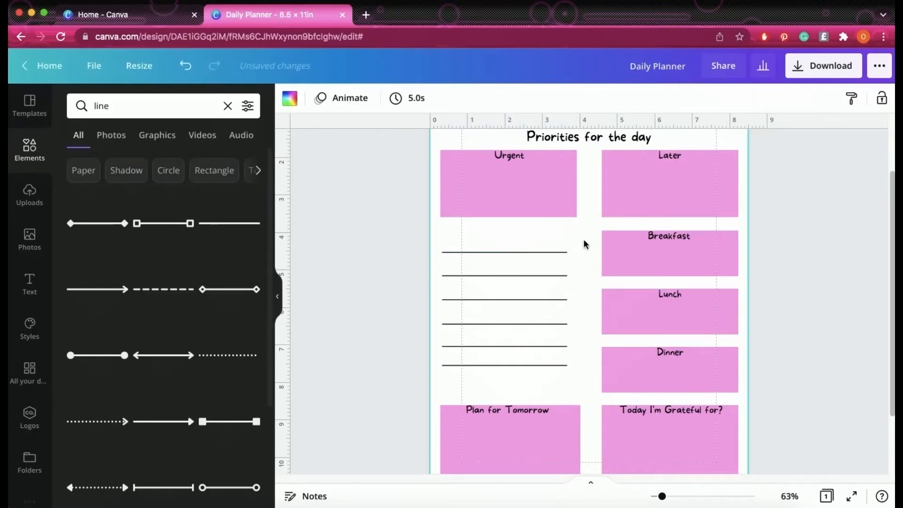
Step: Duplicate the first line and place the copy as the seventh line, just above the "Plan for Tomorrow" rectangle
click(472, 252)
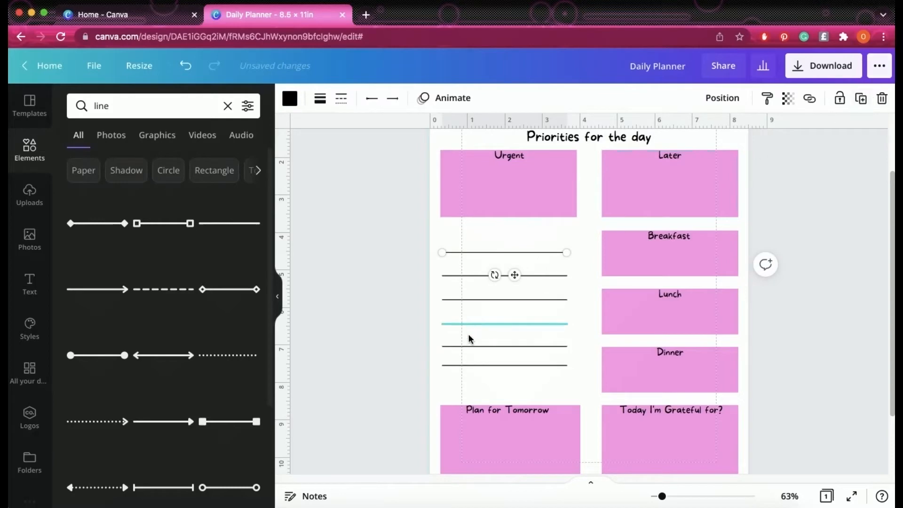
click(860, 98)
drag(526, 282, 514, 406)
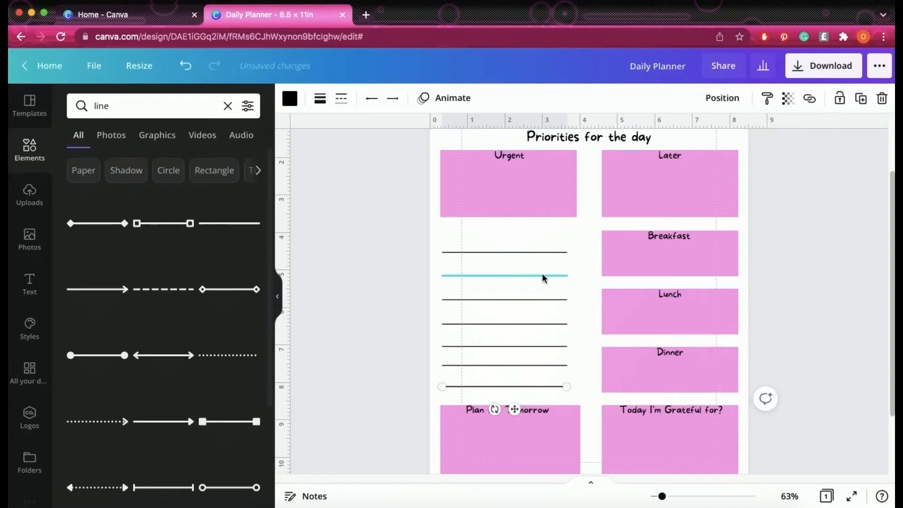
Step: Remove the two horizontal ruler guides between the "Daily Planner" title and the "Priorities for the day" heading
scroll(540, 268, up, 2)
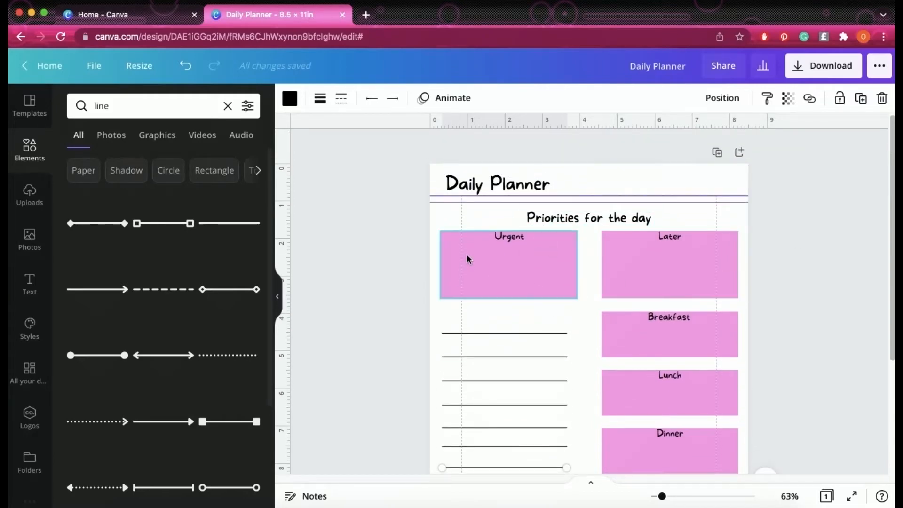
mouse_move(582, 197)
mouse_down()
mouse_move(580, 160)
mouse_move(583, 196)
mouse_up()
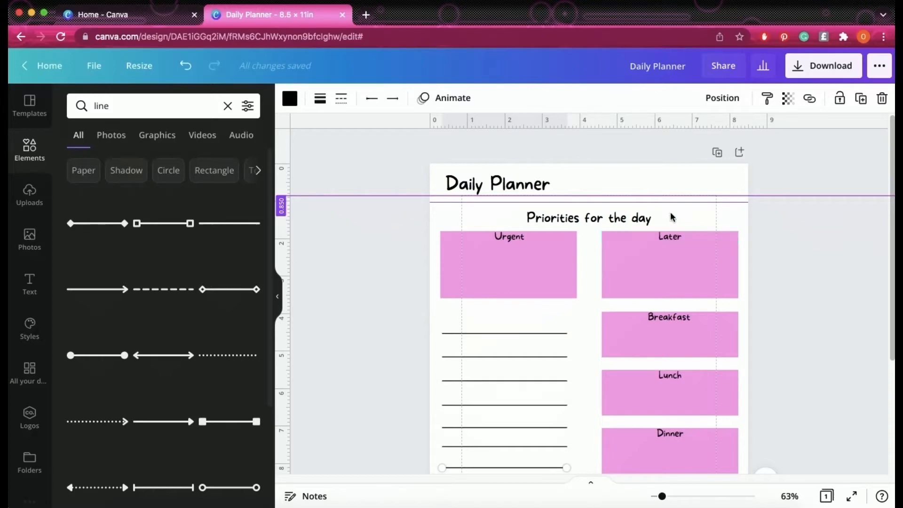
scroll(644, 386, down, 3)
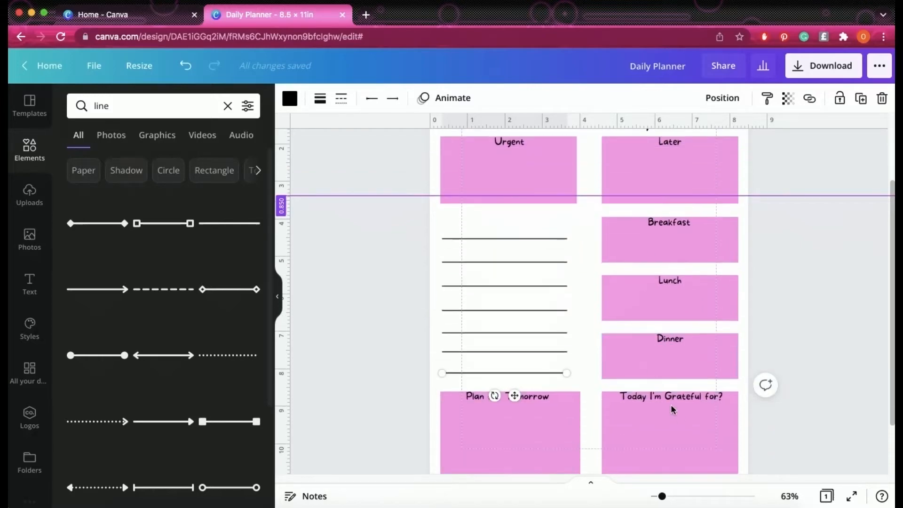
scroll(658, 305, up, 3)
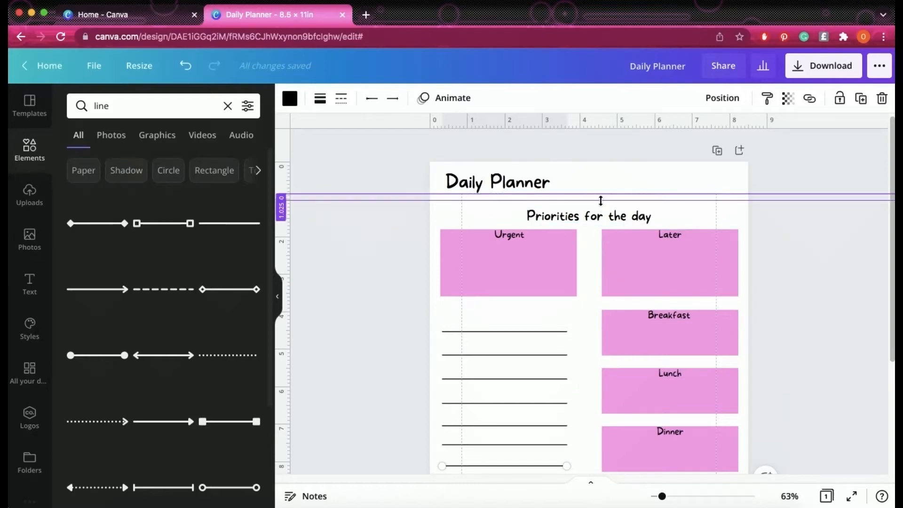
drag(600, 200, 588, 119)
right_click(588, 120)
click(588, 118)
drag(578, 190, 572, 105)
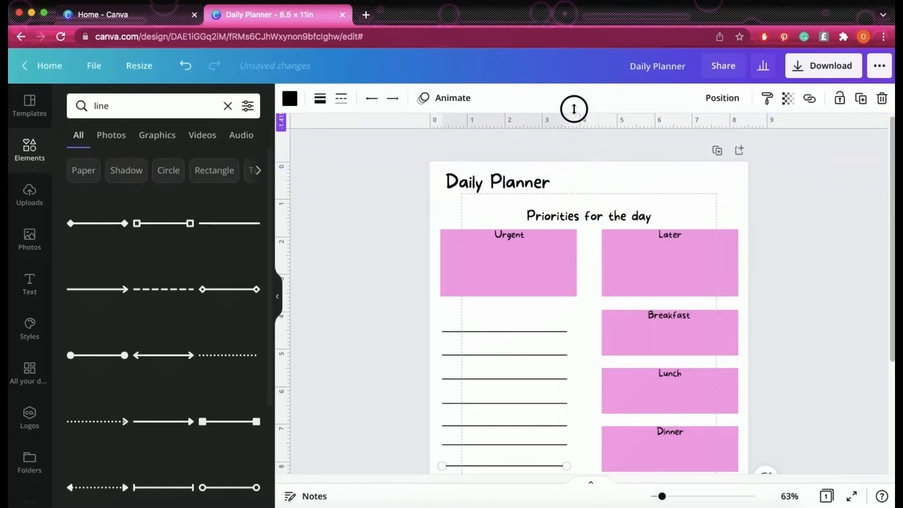
Step: Select all seven lines and space them evenly vertically
scroll(515, 348, down, 3)
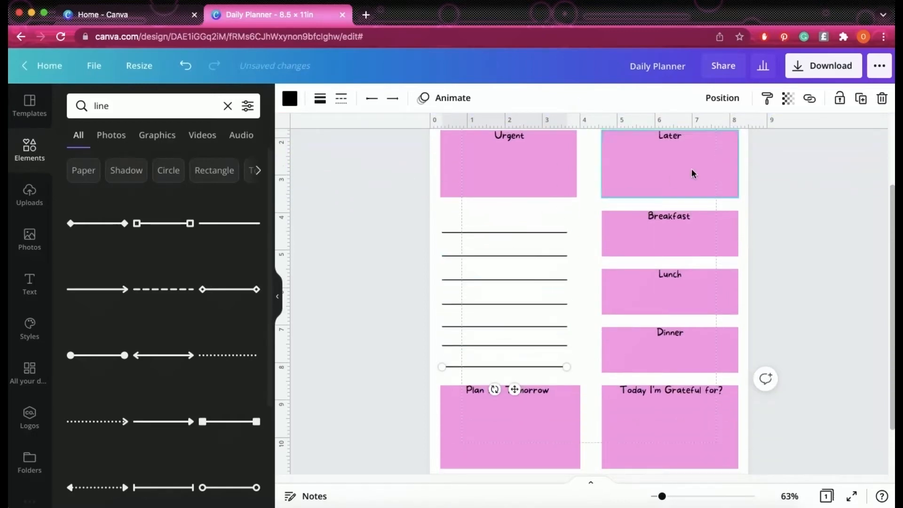
click(577, 375)
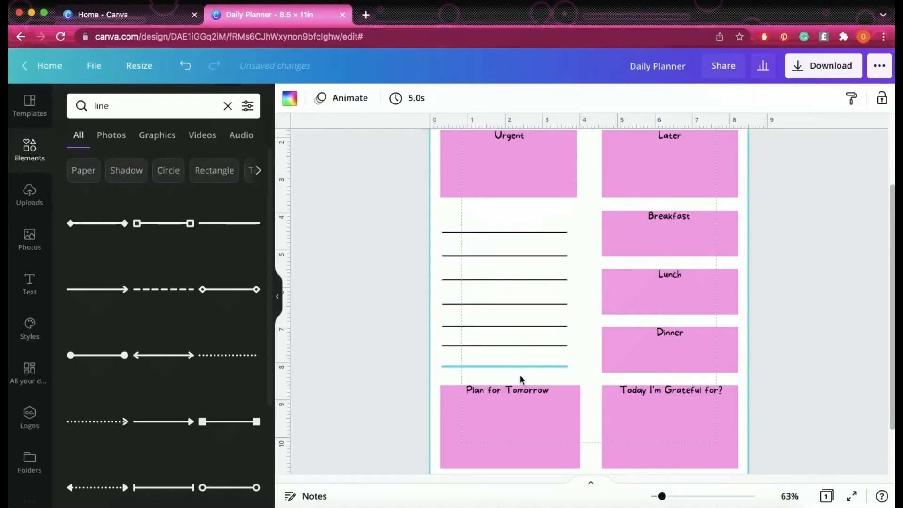
mouse_move(565, 374)
mouse_down()
mouse_move(532, 273)
mouse_move(577, 374)
mouse_move(567, 377)
mouse_up()
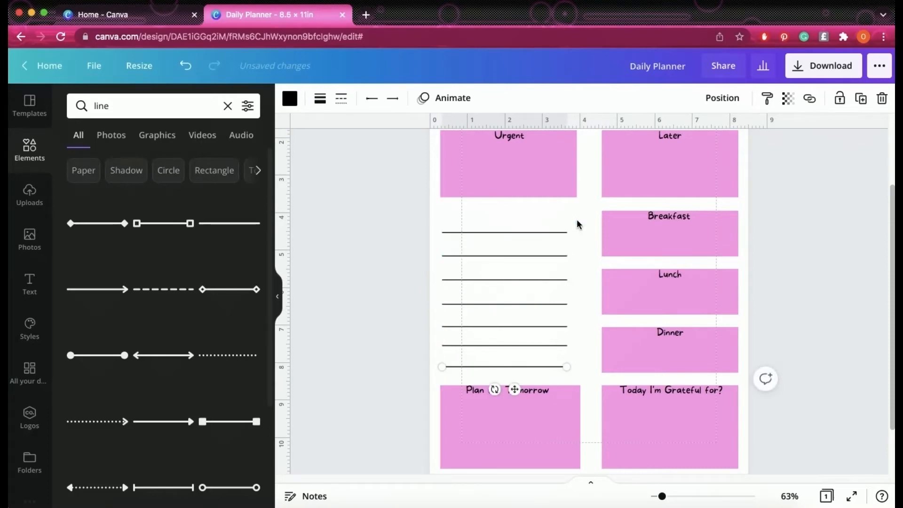
drag(585, 376, 442, 226)
click(752, 99)
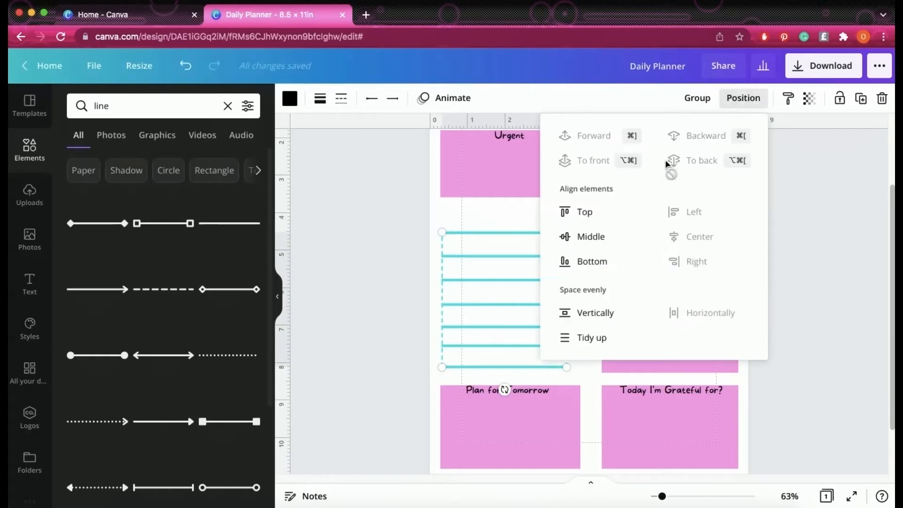
click(593, 313)
click(375, 334)
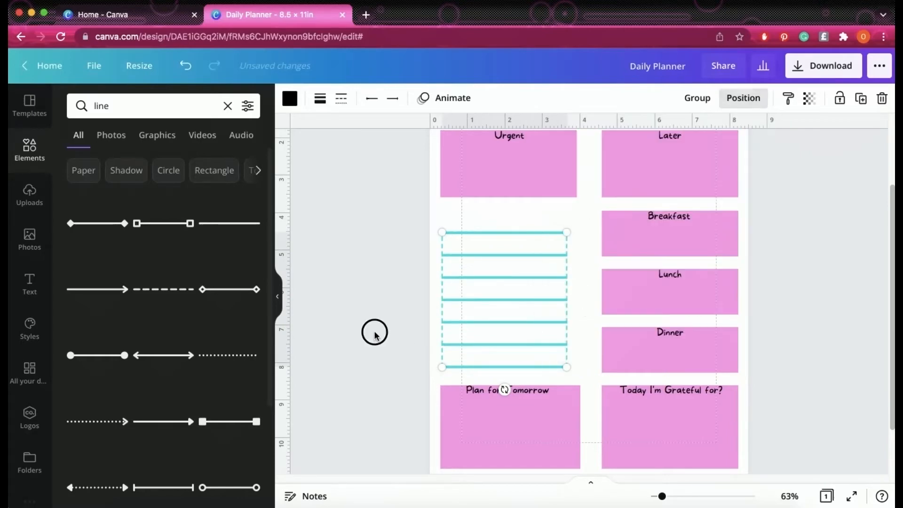
Step: Reposition the seven lines together so they sit between the "Urgent" and "Plan for Tomorrow" rectangles, and deselect them
click(377, 340)
drag(577, 379, 459, 229)
drag(476, 290, 473, 277)
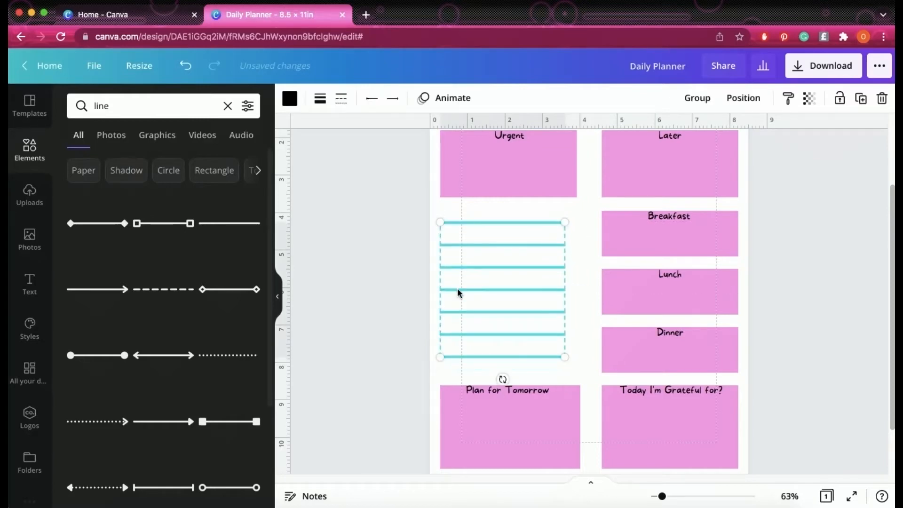
click(315, 279)
drag(559, 371, 461, 217)
drag(477, 258, 479, 272)
click(341, 279)
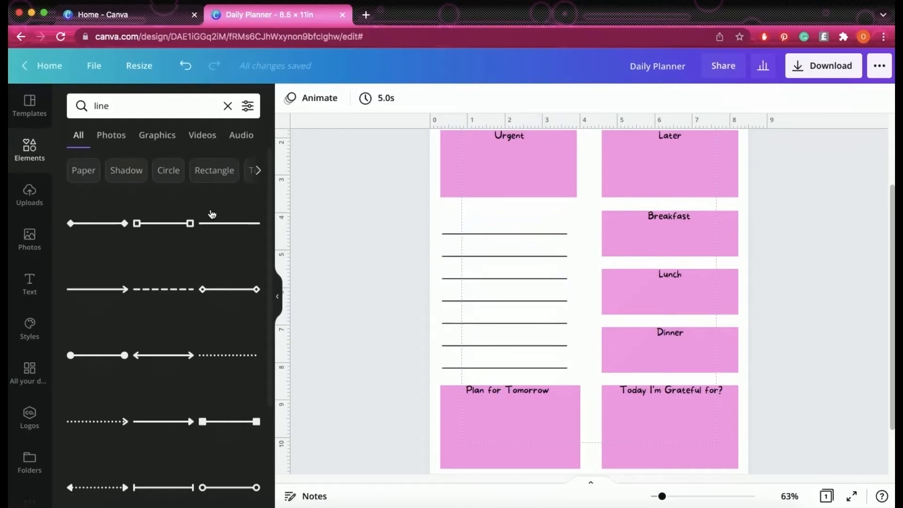
Step: Add a small pink square from the recently used elements at the first line's right end, with a copy beside the second line
click(228, 105)
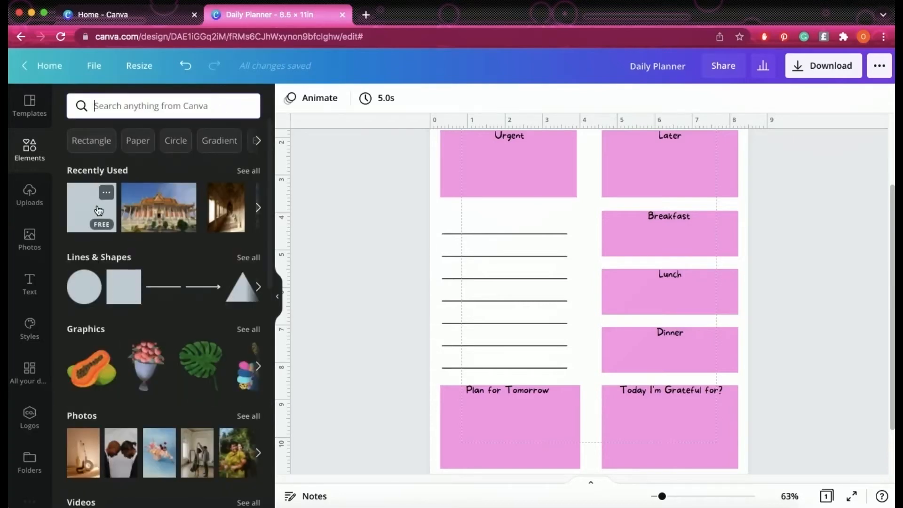
click(93, 210)
drag(678, 181, 493, 314)
drag(520, 378, 590, 278)
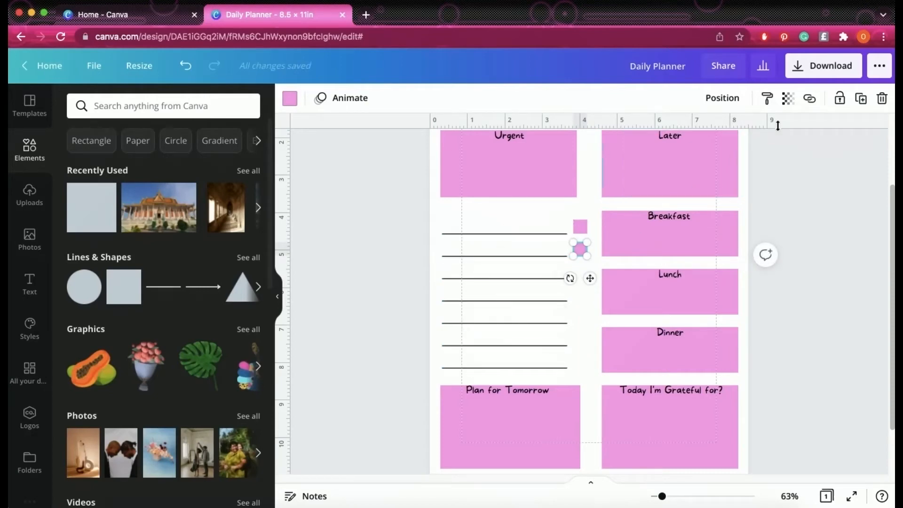
Step: Duplicate the small pink square beside the remaining five lines, down to the one above "Plan for Tomorrow"
click(860, 98)
drag(598, 286, 592, 389)
click(862, 98)
click(860, 99)
click(861, 100)
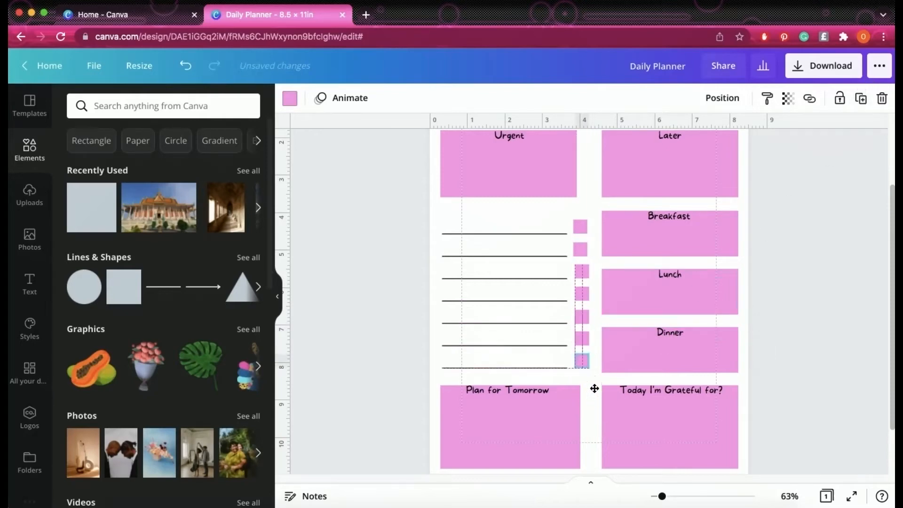
Step: Select the column of seven small squares and space them evenly vertically
drag(583, 197, 583, 361)
click(756, 98)
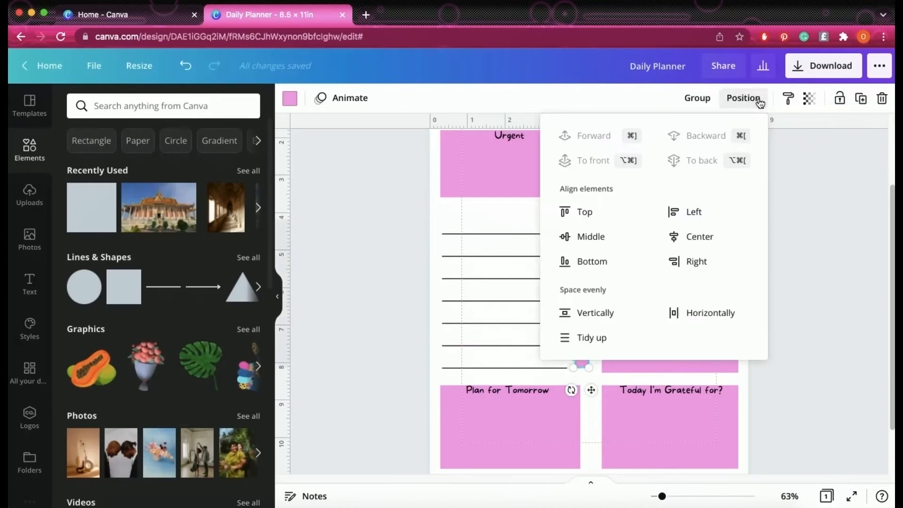
click(612, 314)
click(818, 337)
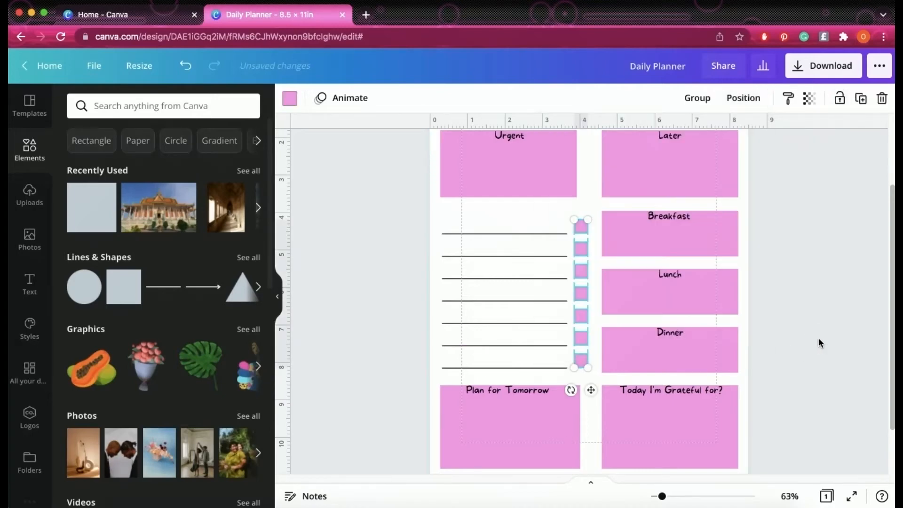
Step: Duplicate the "Urgent" label, place the copy above the first checklist line, and change its text to "My To-do's"
click(819, 336)
scroll(814, 310, up, 1)
scroll(809, 293, up, 5)
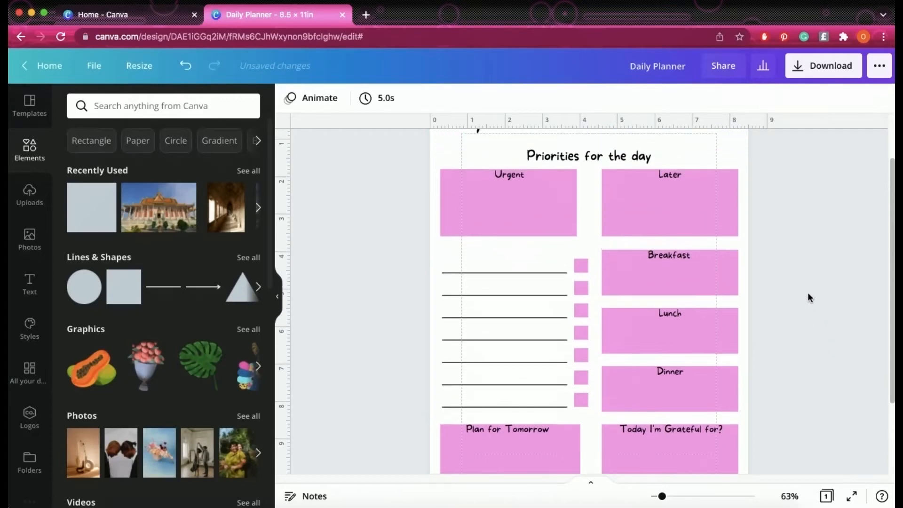
click(516, 238)
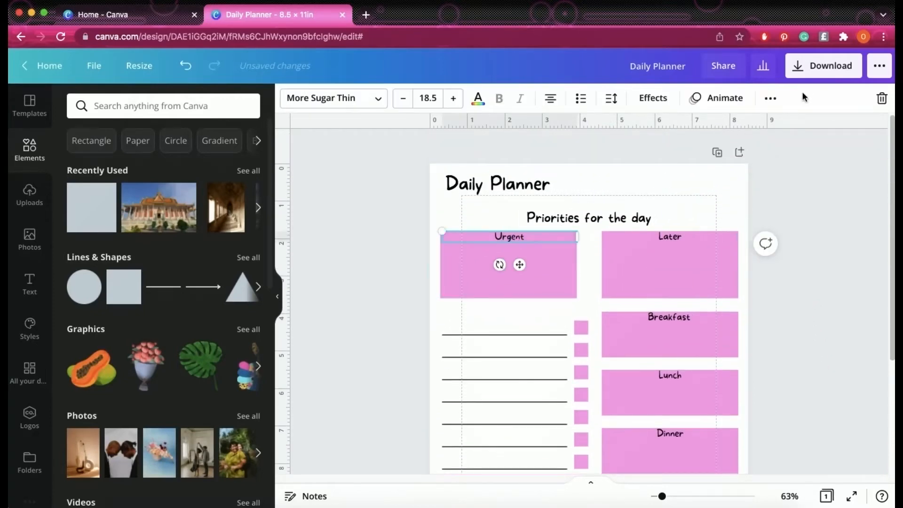
click(770, 98)
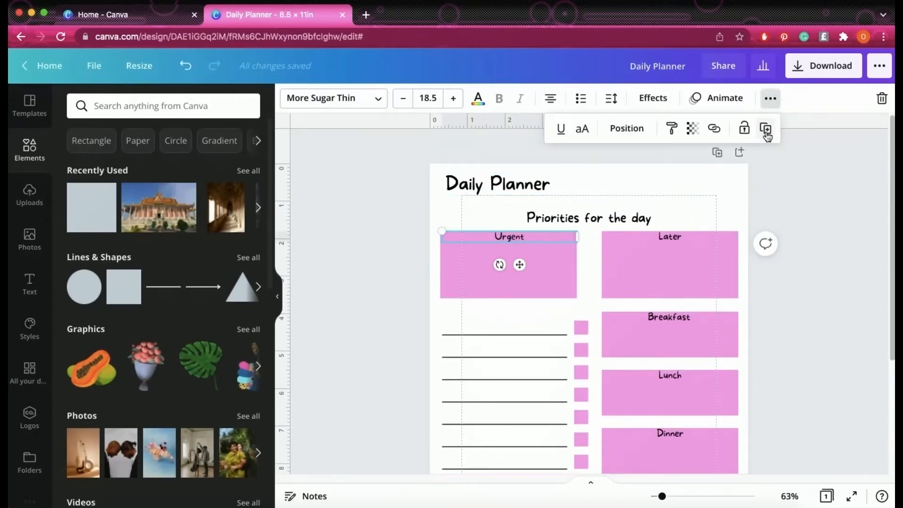
click(766, 136)
drag(545, 281, 478, 305)
click(516, 305)
text(My T)
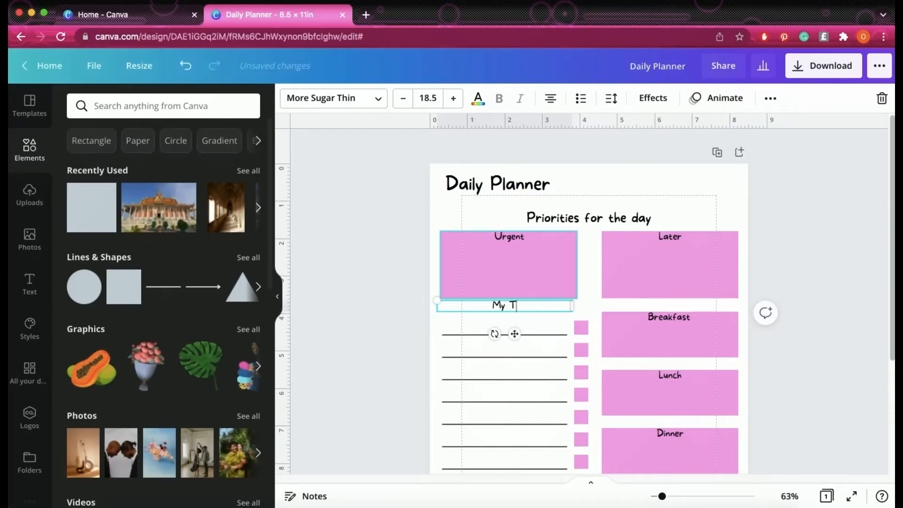
text(o-do's)
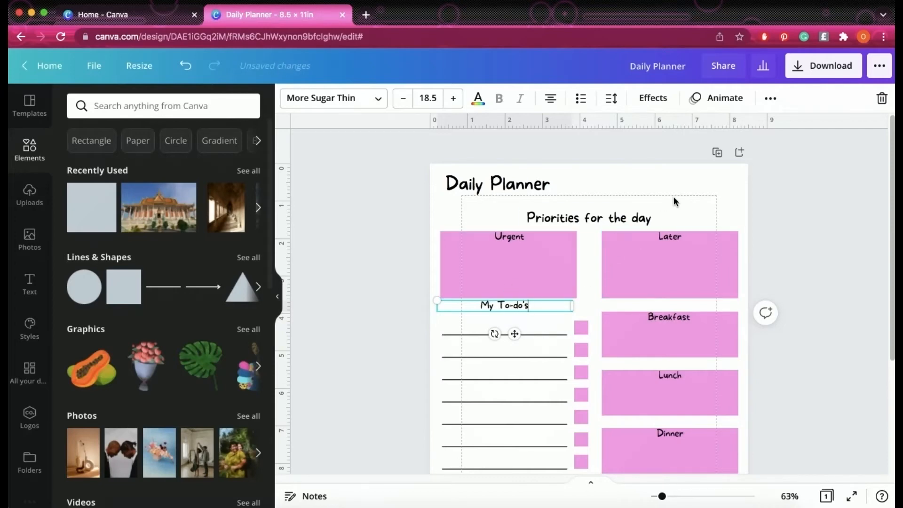
click(701, 196)
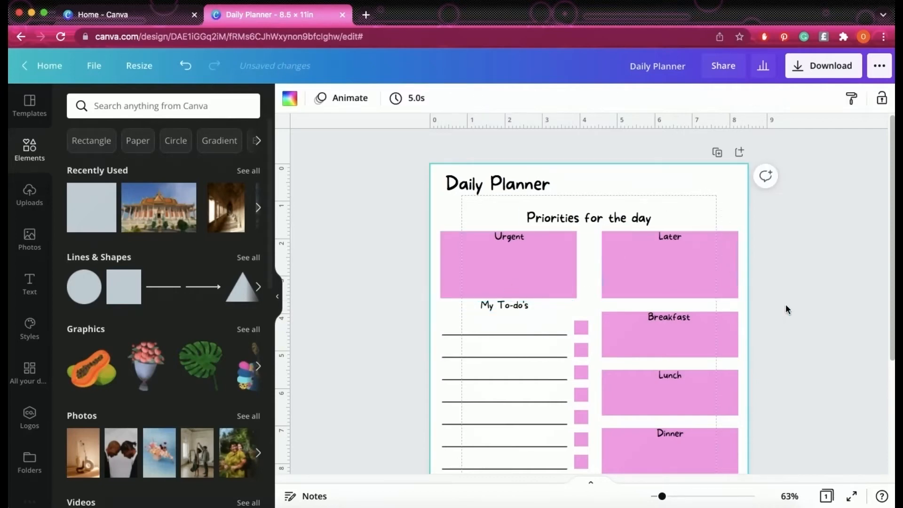
Step: Duplicate the "Urgent" label, move the copy level with the "Daily Planner" title near the page's upper right, and retitle it "Date"
scroll(819, 332, down, 5)
scroll(818, 332, up, 5)
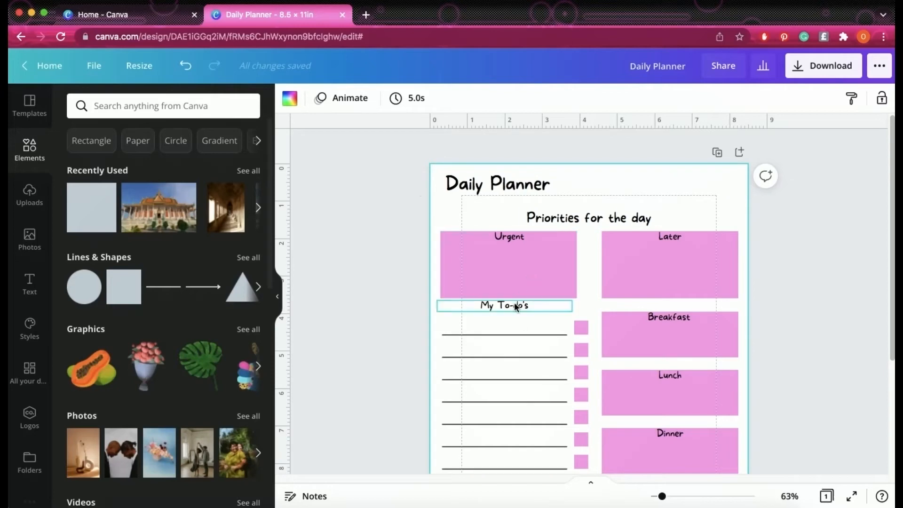
click(510, 237)
click(770, 97)
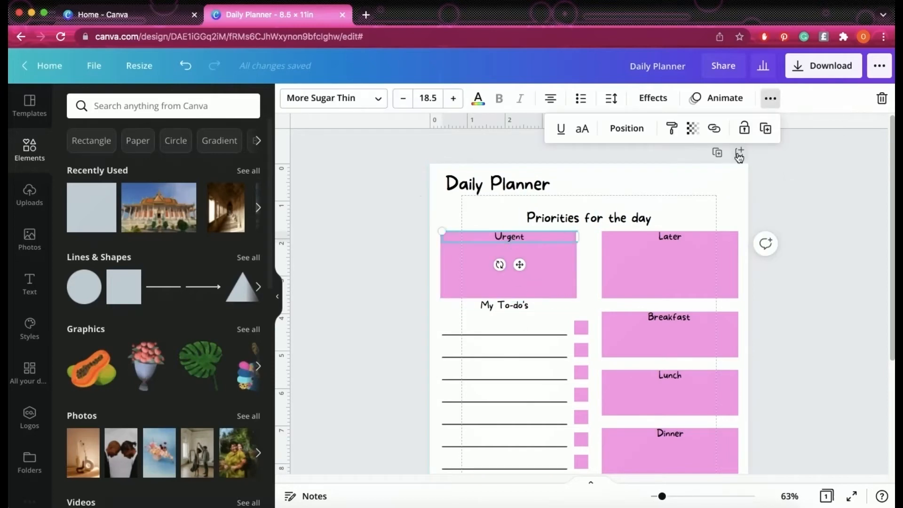
click(765, 128)
drag(532, 272, 643, 200)
double_click(640, 172)
text(Date)
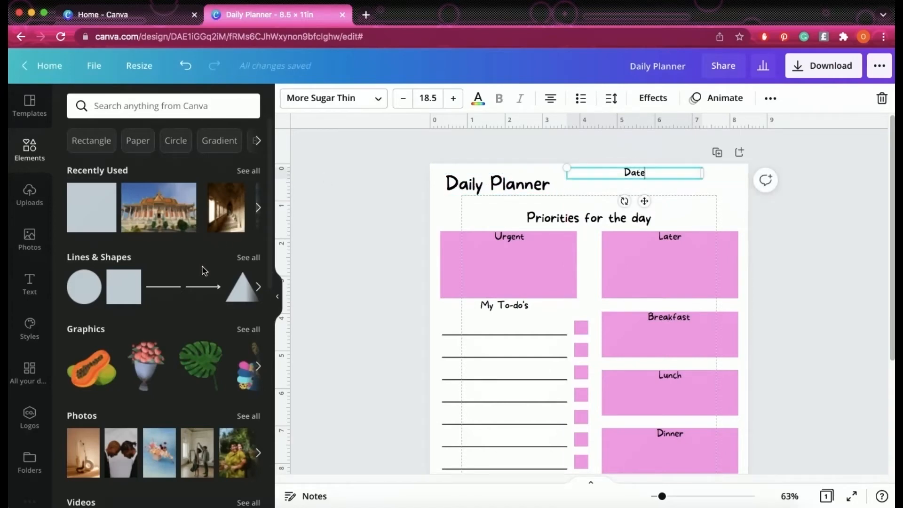
click(158, 290)
drag(600, 390, 691, 201)
key(BackSpace)
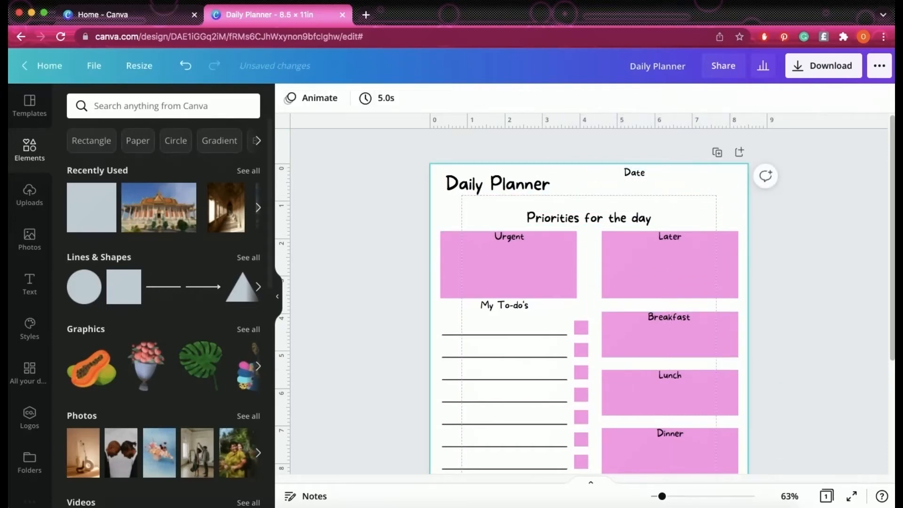
Step: Duplicate the first checklist line, place the copy right after the "Date" label, and shorten it to end within the page edge
click(484, 335)
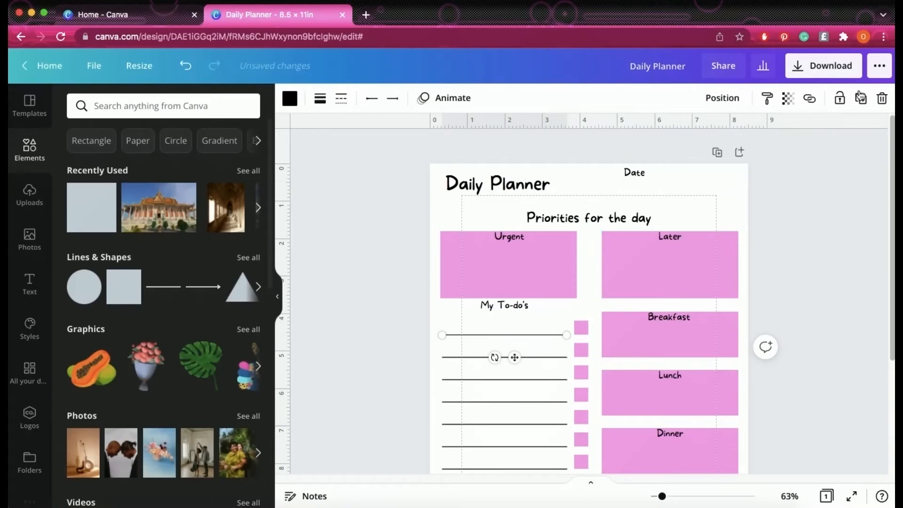
drag(521, 365, 698, 207)
mouse_move(748, 184)
mouse_down()
mouse_move(687, 184)
mouse_move(699, 201)
mouse_move(731, 179)
mouse_up()
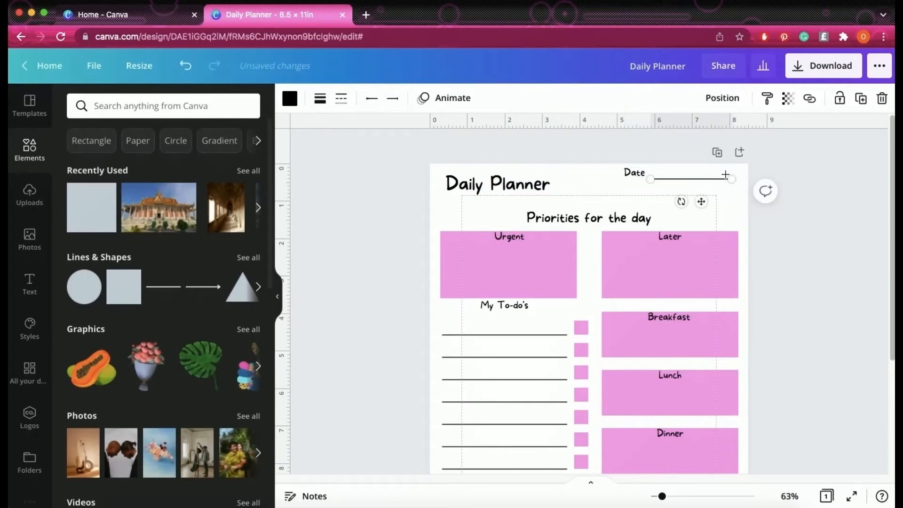
mouse_move(581, 125)
mouse_down()
mouse_move(576, 181)
mouse_move(573, 117)
mouse_up()
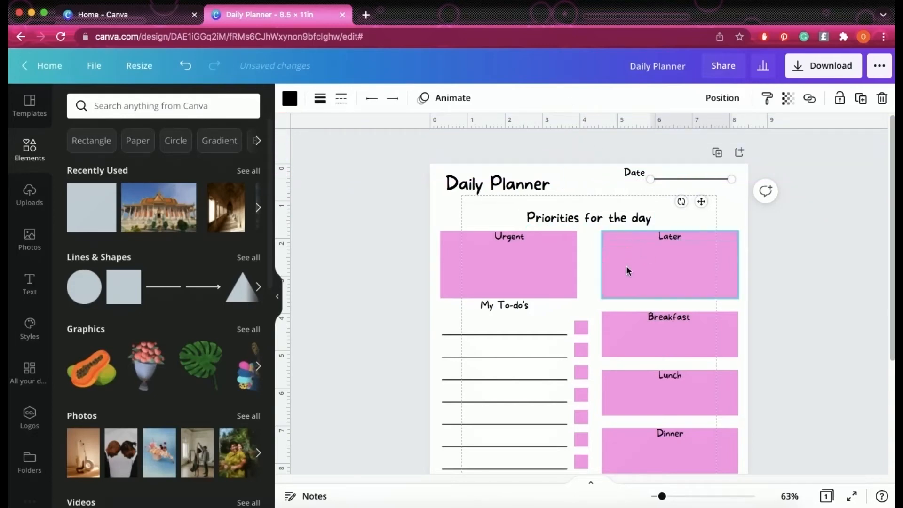
Step: Duplicate the "Breakfast" rectangle, place the copy under the date line, and reduce its height and width to a small box
scroll(625, 265, down, 5)
scroll(623, 266, up, 4)
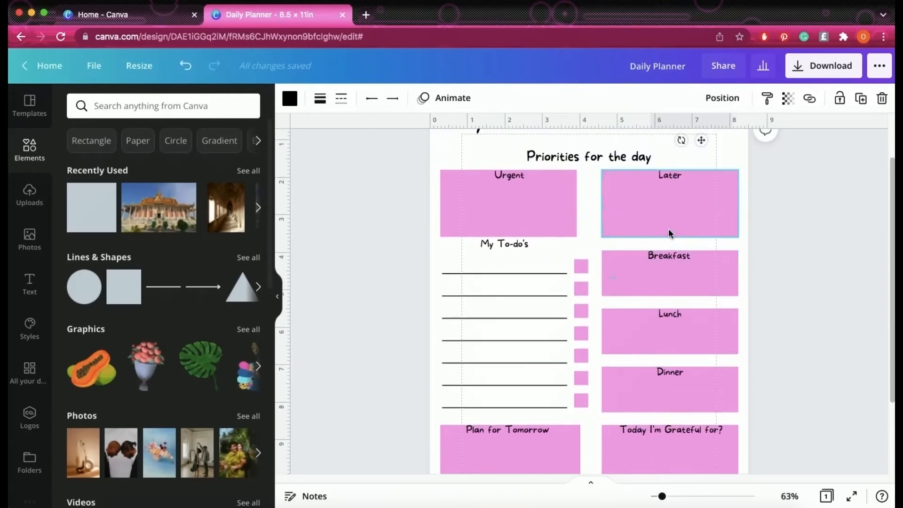
scroll(658, 241, up, 1)
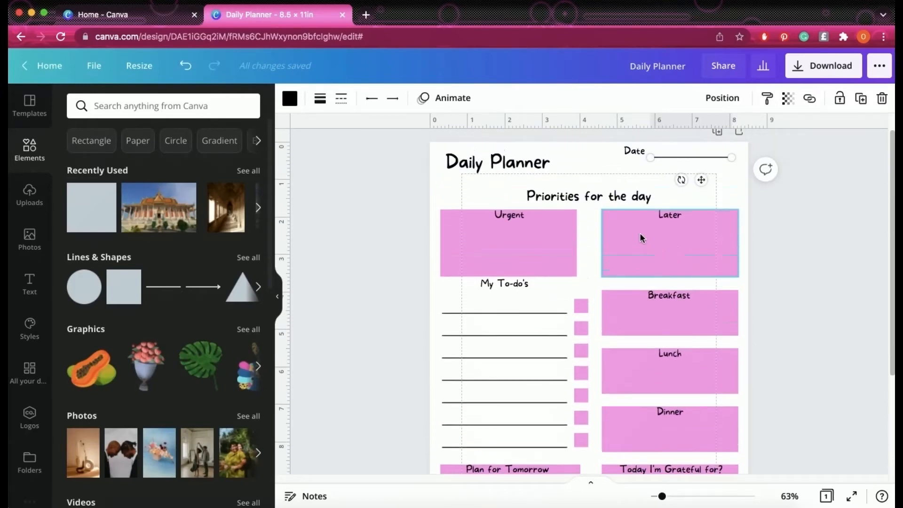
click(688, 321)
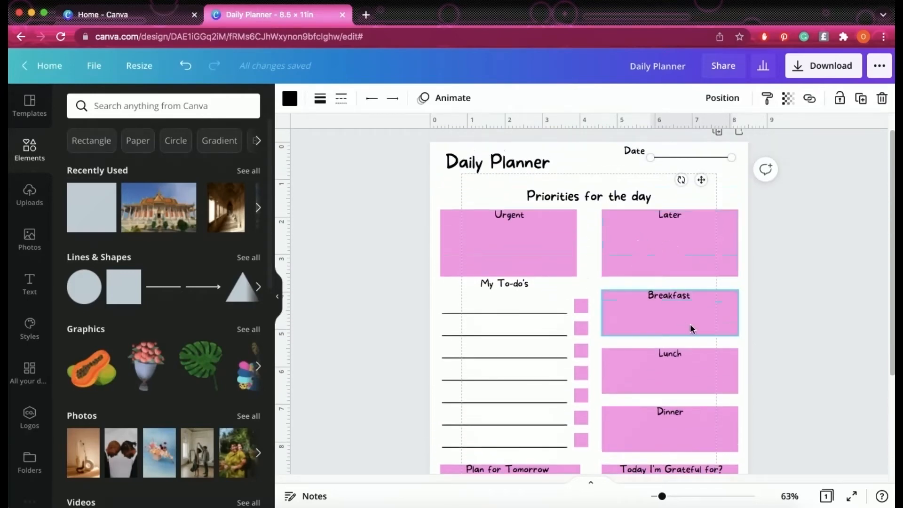
click(862, 104)
drag(707, 312, 698, 179)
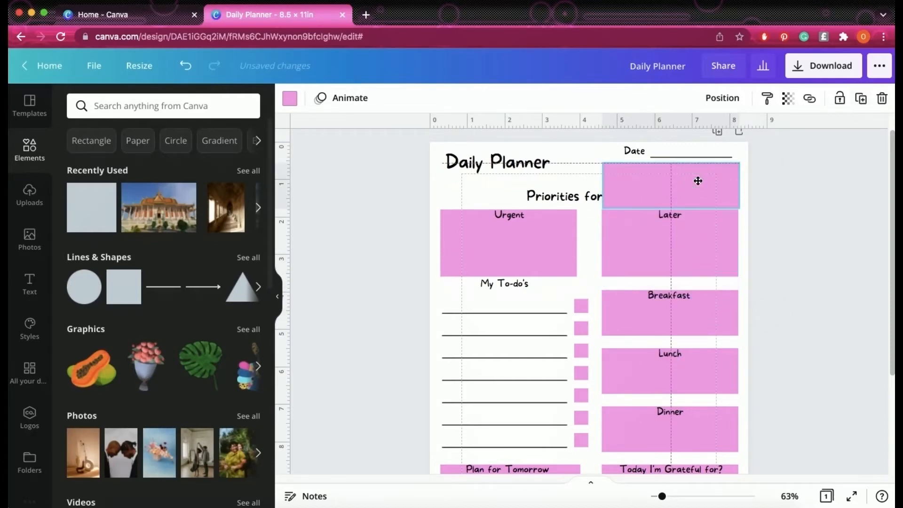
drag(670, 207, 664, 187)
drag(601, 175, 626, 177)
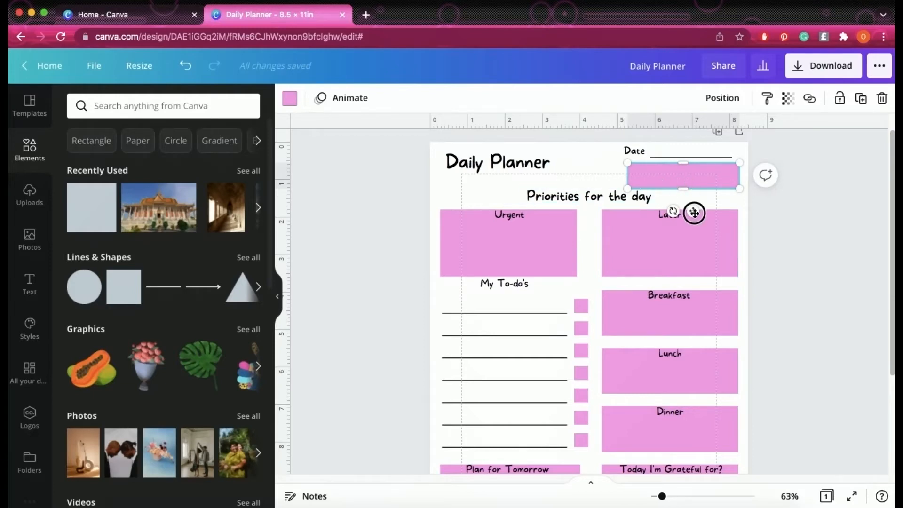
drag(694, 213, 691, 211)
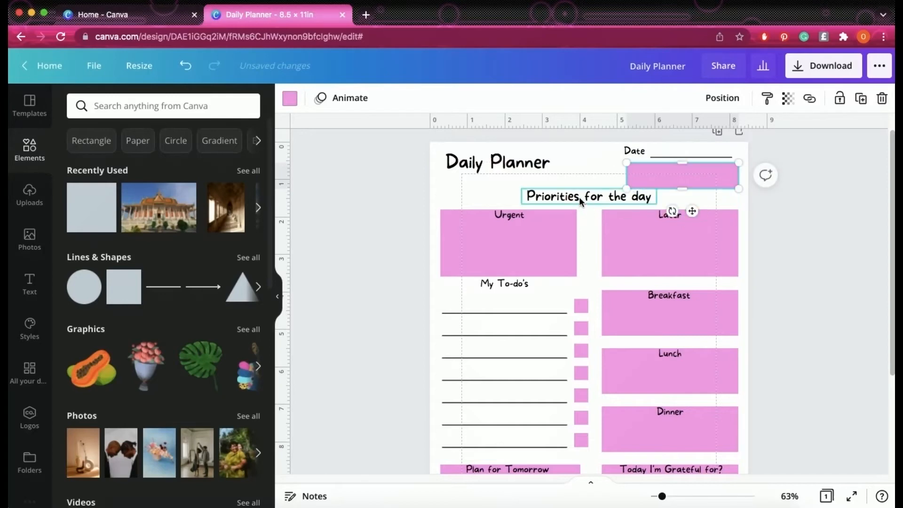
Step: Move the "Priorities for the day" heading above the "Urgent" rectangle, and lower the small pink box to leave space under the date line
drag(593, 199, 526, 198)
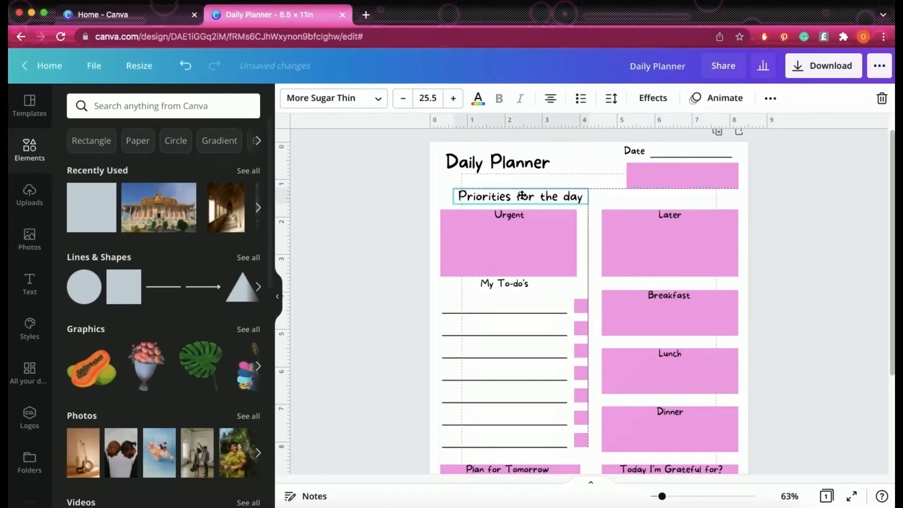
click(693, 178)
drag(692, 210, 692, 221)
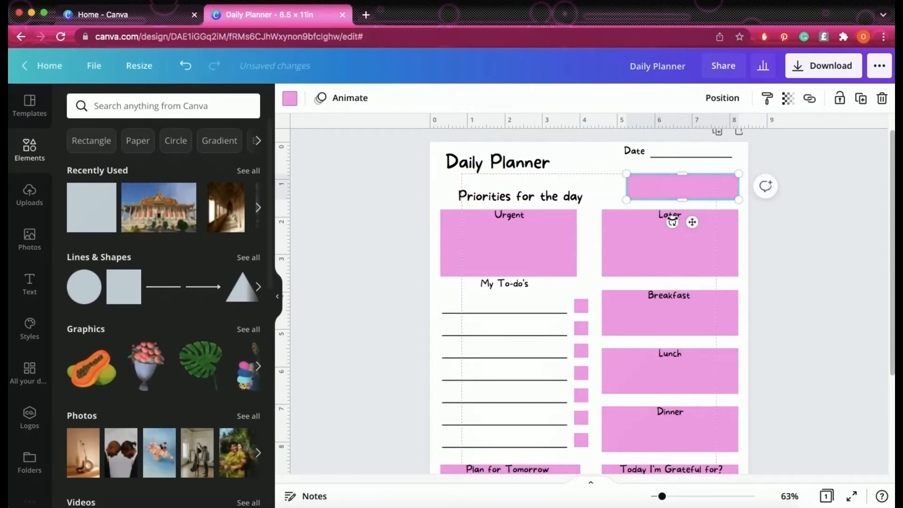
Step: Duplicate the "Later" label, place the copy between the date line and the small pink box, and change its text to "Water"
click(665, 219)
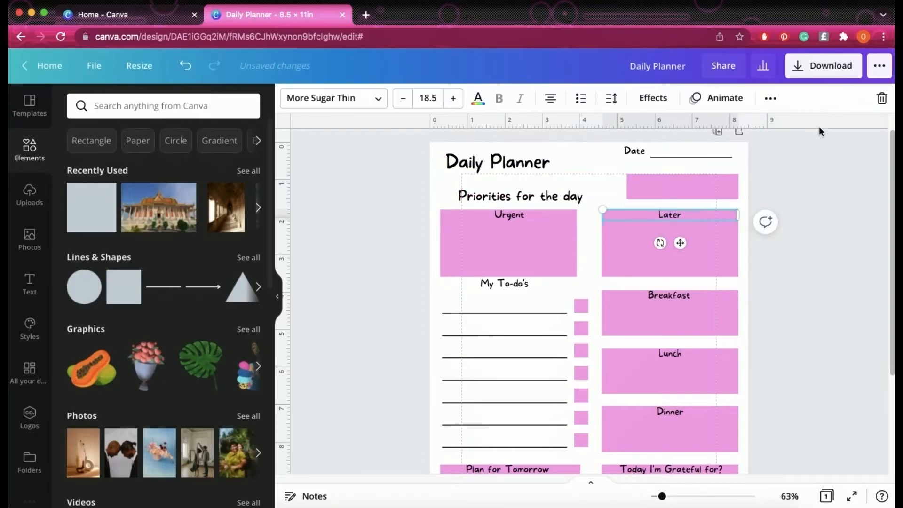
click(772, 101)
click(769, 130)
drag(687, 248, 691, 199)
drag(691, 169, 661, 168)
text(Water)
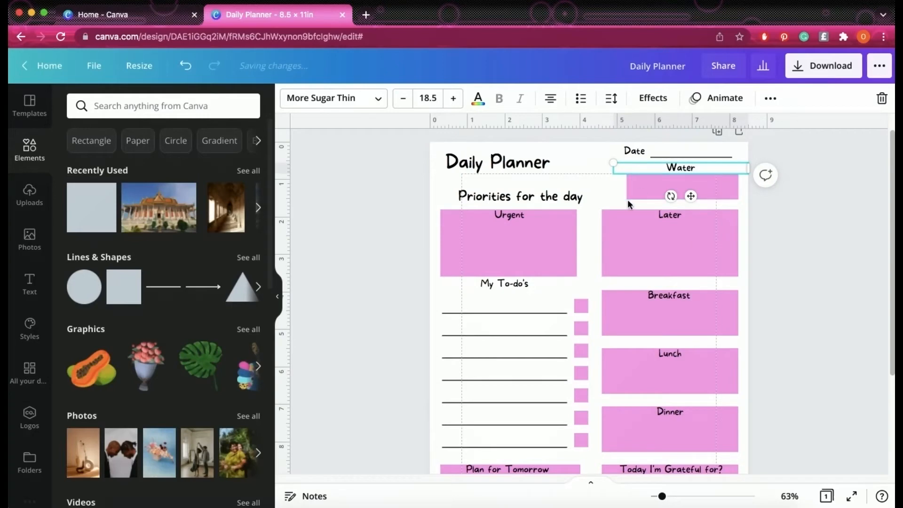
click(571, 180)
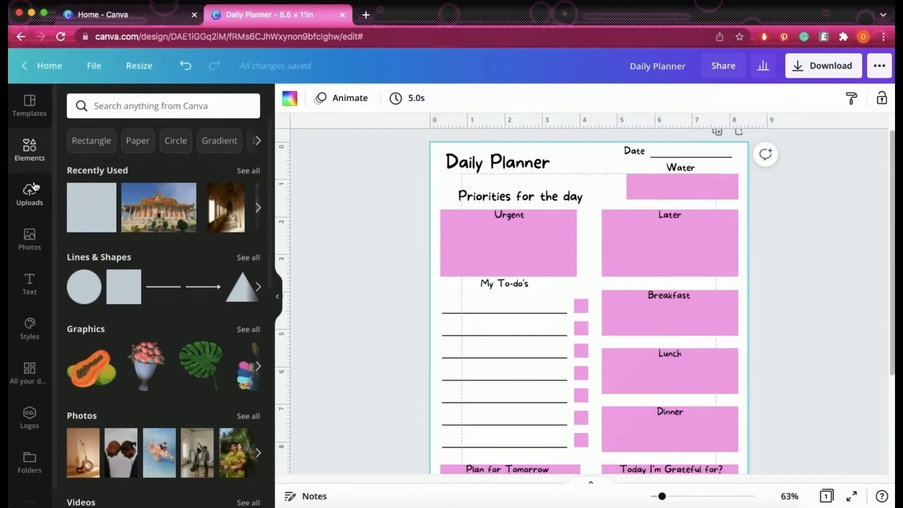
Step: Search the elements for "water drop", add the solid single-drop graphic, and shrink it to fit the left end of the "Water" box
click(131, 109)
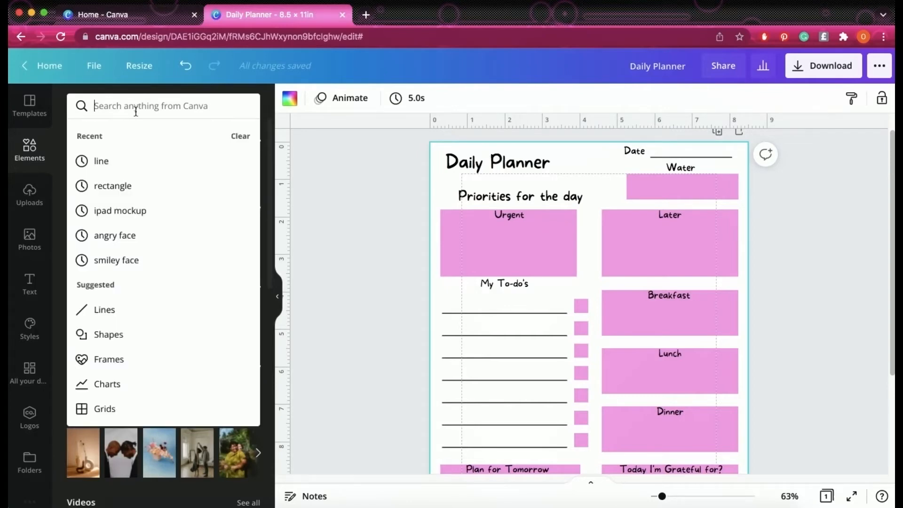
text(wate)
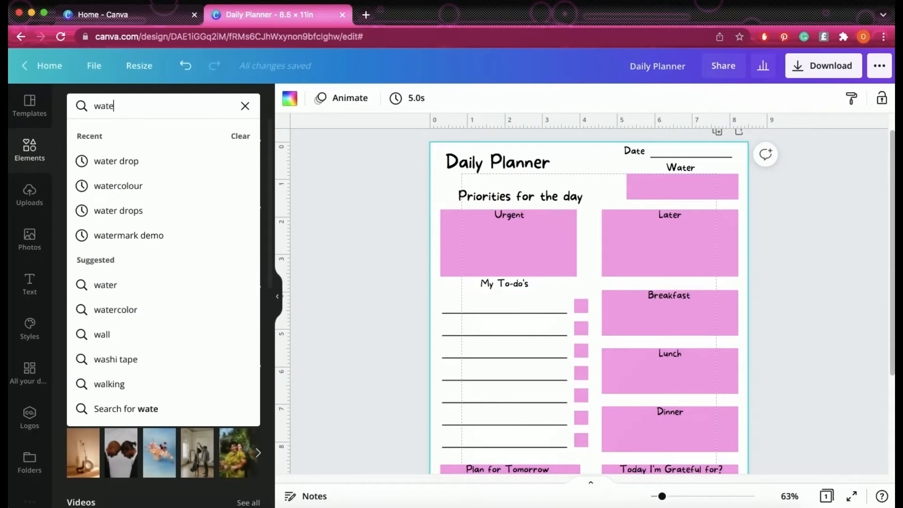
text(r drop)
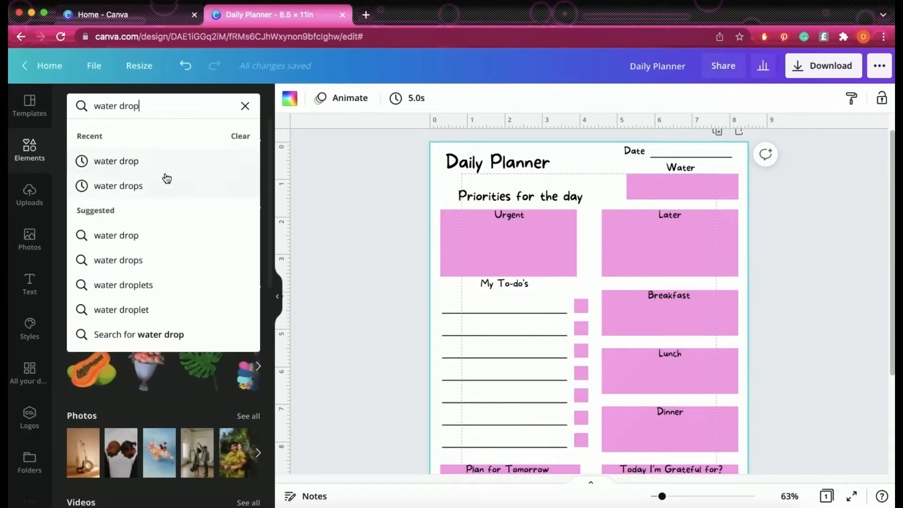
key(Return)
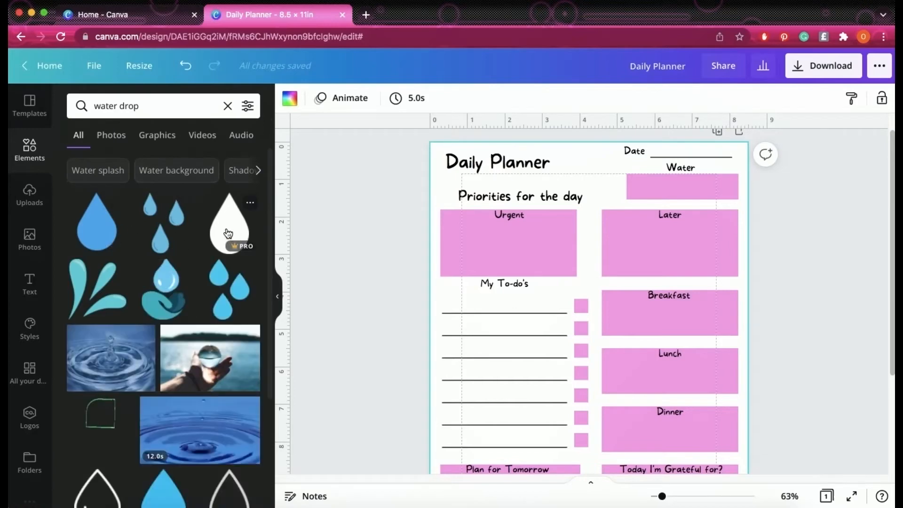
click(230, 228)
drag(641, 267, 537, 417)
drag(550, 451, 650, 219)
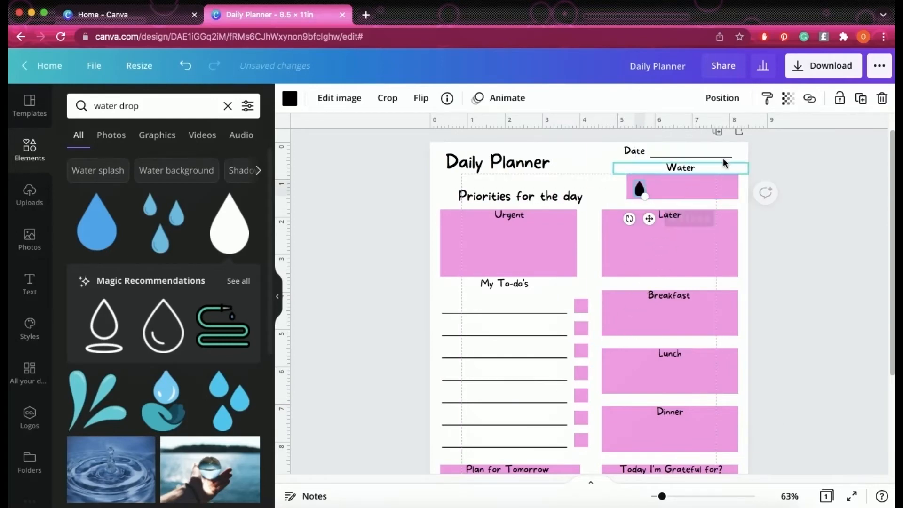
Step: Duplicate the small water drop to form a row of six drops across the "Water" box
key(super+d)
drag(657, 226, 725, 218)
click(860, 98)
click(861, 98)
click(860, 98)
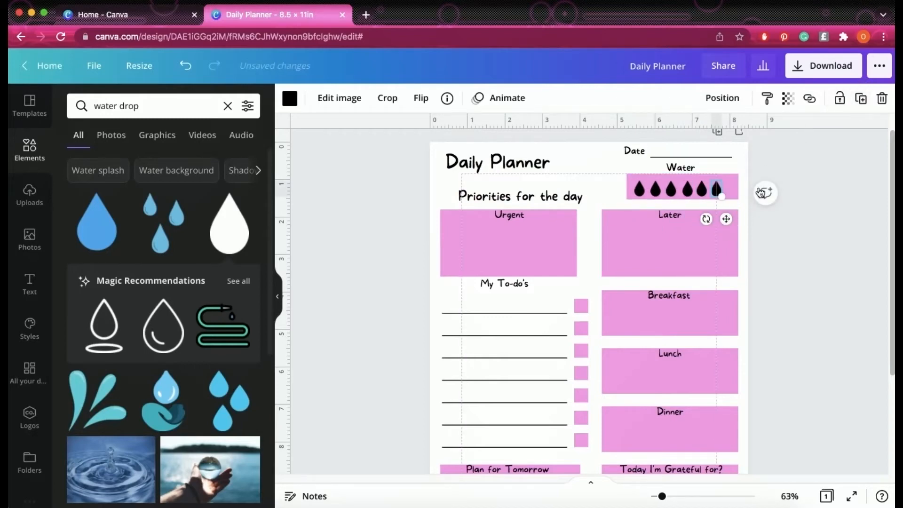
Step: Move the pink box out from behind the water drops, then select all six drops and tidy up their spacing
click(600, 182)
drag(729, 181, 580, 183)
drag(696, 184, 568, 183)
drag(634, 200, 724, 186)
click(742, 98)
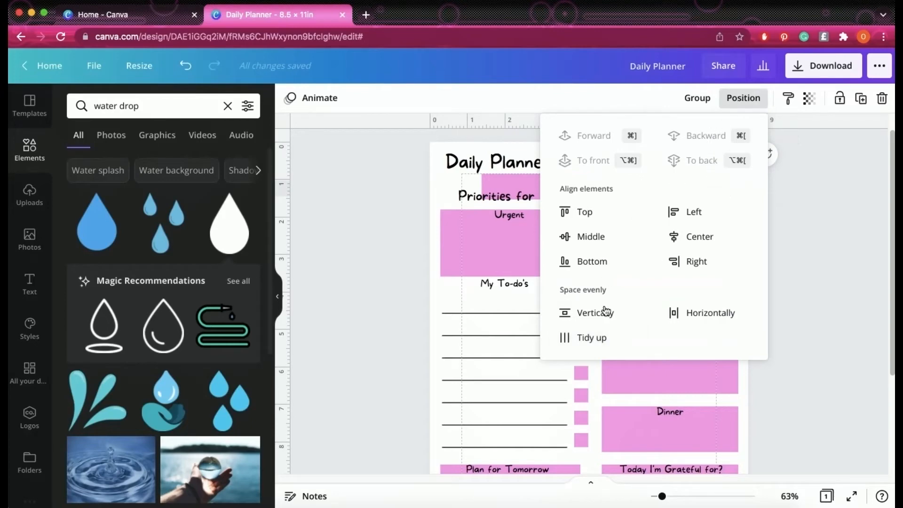
click(593, 338)
click(436, 183)
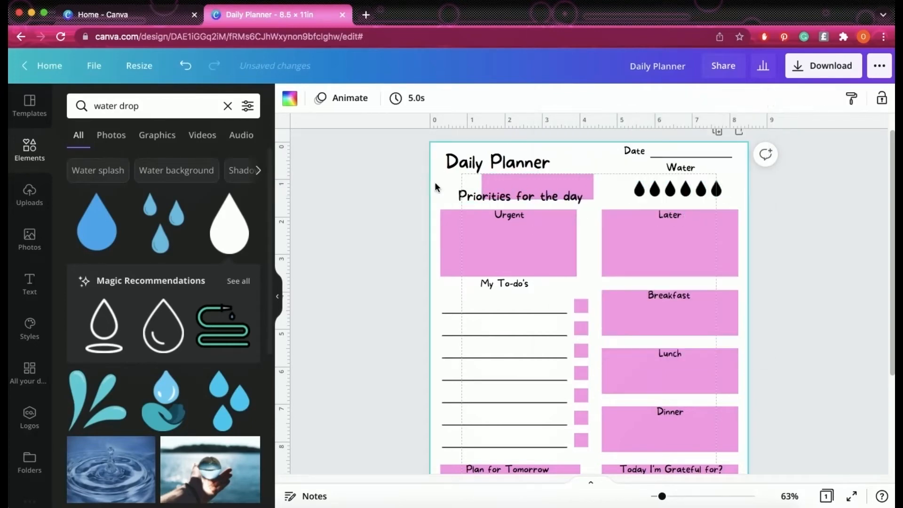
Step: Move the pink box back behind the row of water drops under "Water" and deselect it
click(645, 182)
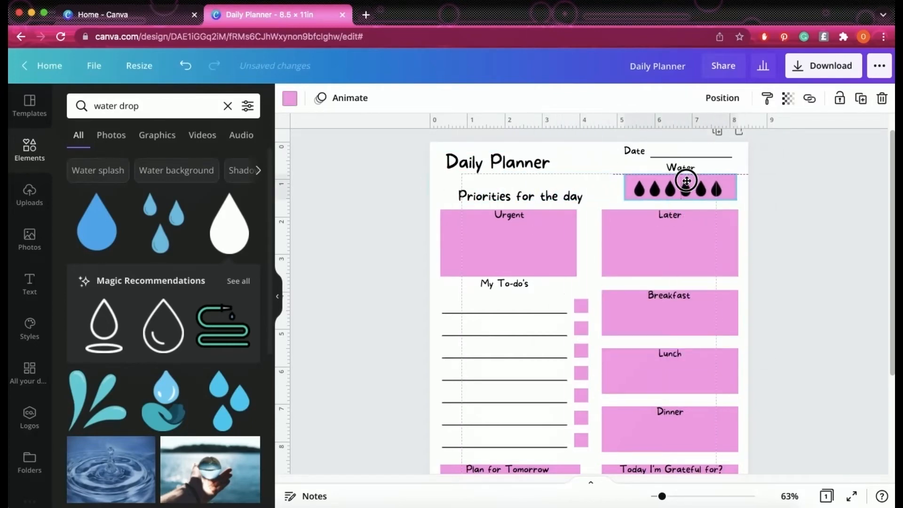
click(782, 209)
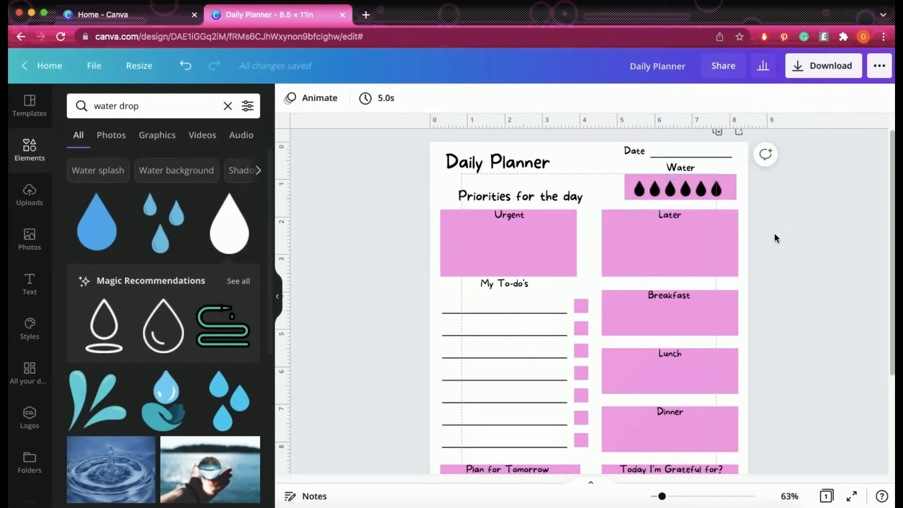
scroll(772, 235, down, 5)
scroll(773, 239, up, 3)
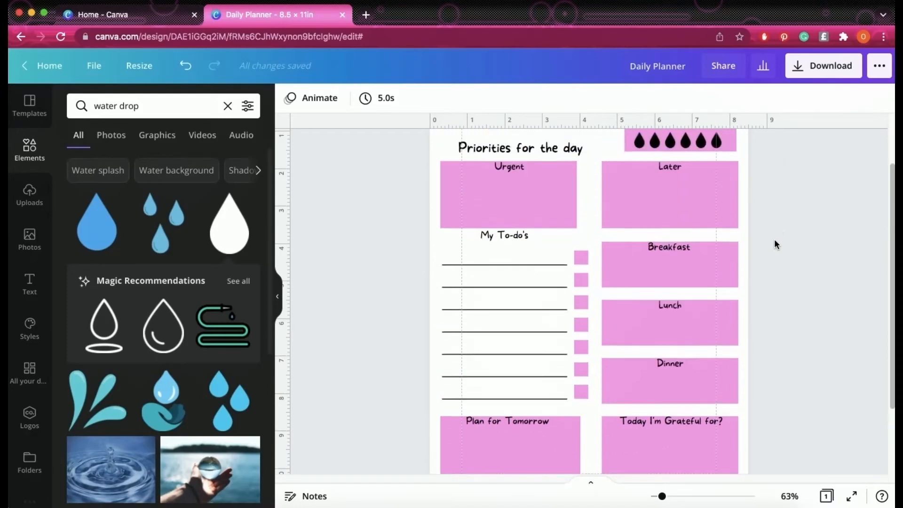
Step: Select all planner content from the water-drop box down to the bottom sections and scale it down proportionally to about 7.1 × 8.8 in
scroll(774, 238, up, 2)
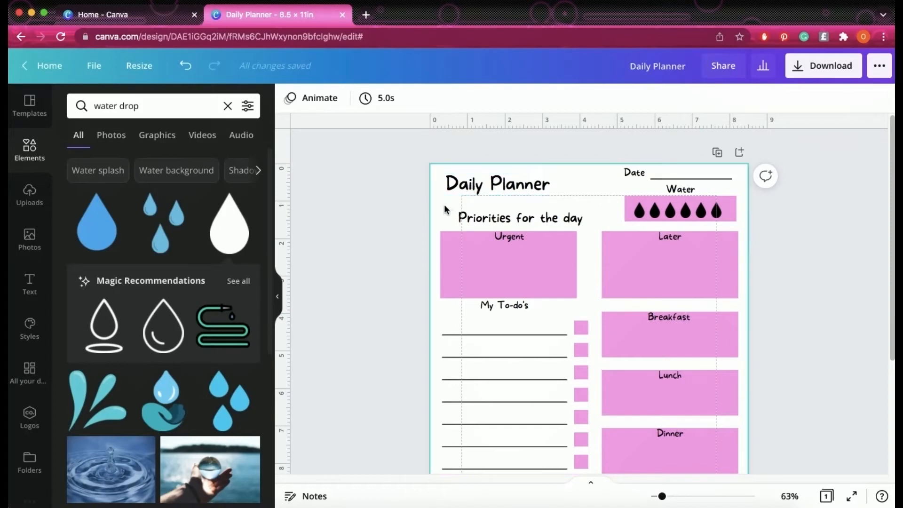
drag(447, 199, 734, 400)
scroll(735, 368, down, 5)
scroll(736, 371, down, 1)
scroll(732, 395, up, 6)
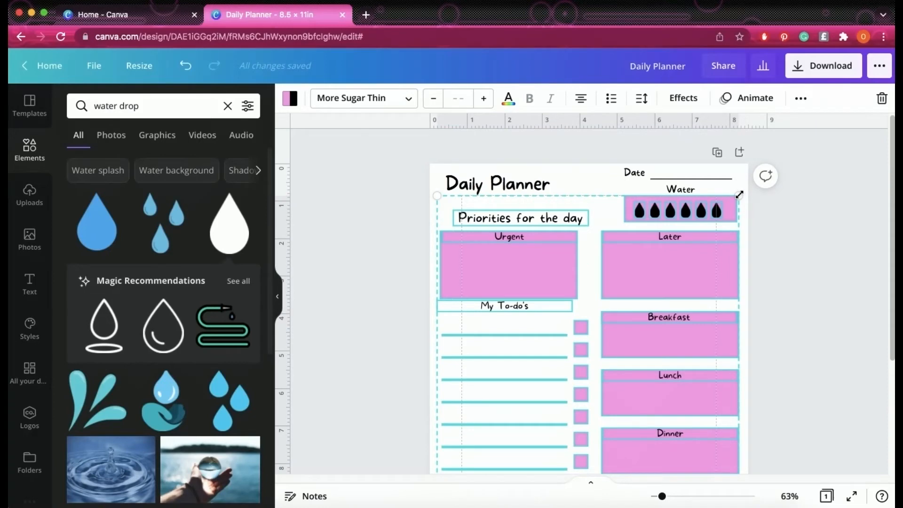
drag(738, 195, 701, 241)
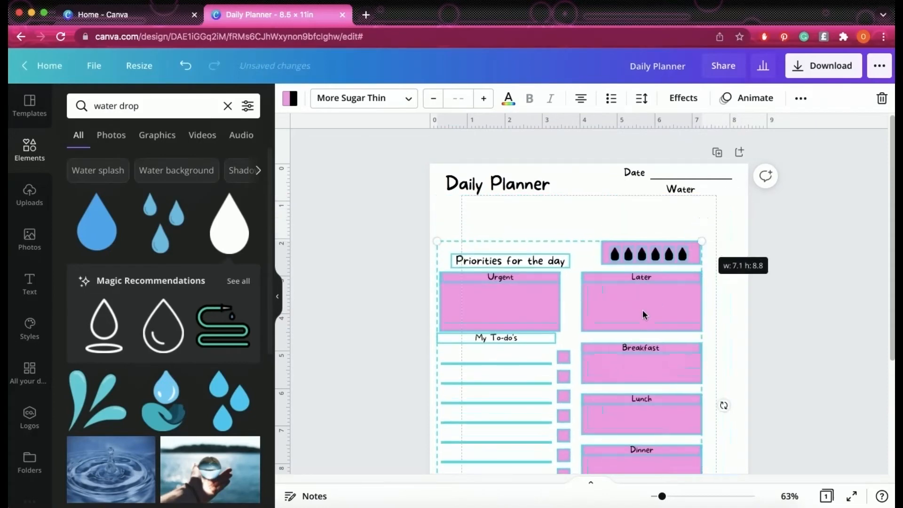
Step: Center the scaled-down planner content between the page margins, enlarge it slightly from its upper-left corner, and deselect it
drag(650, 308, 658, 282)
drag(454, 210, 445, 201)
scroll(594, 336, down, 4)
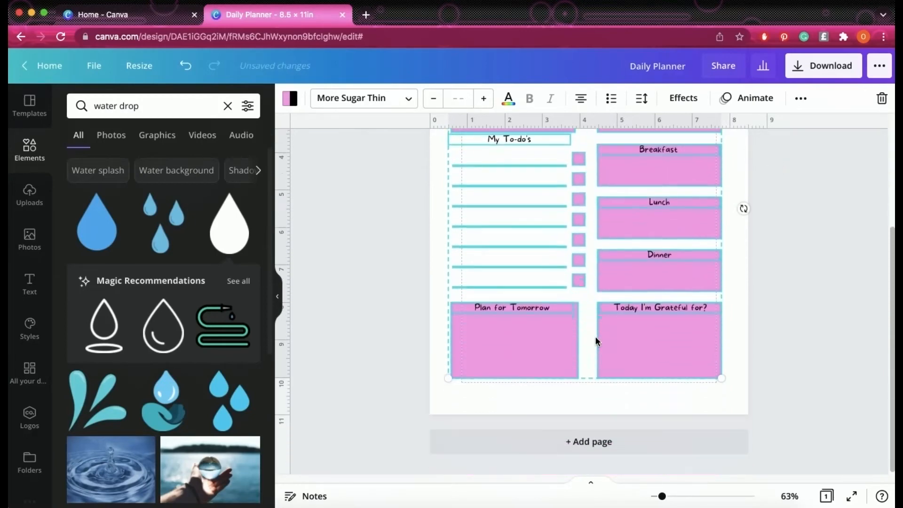
scroll(596, 337, up, 2)
scroll(596, 337, up, 3)
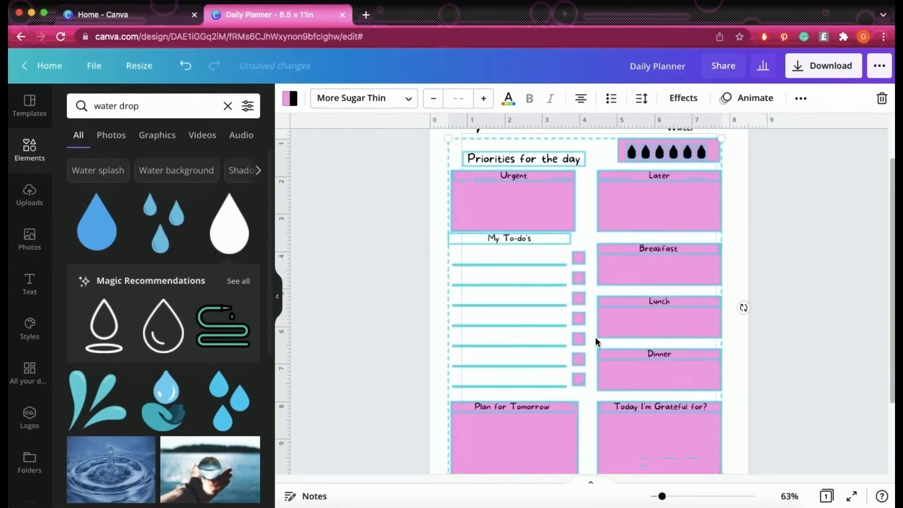
mouse_move(721, 203)
mouse_down()
mouse_move(727, 198)
mouse_move(723, 207)
mouse_up()
click(732, 263)
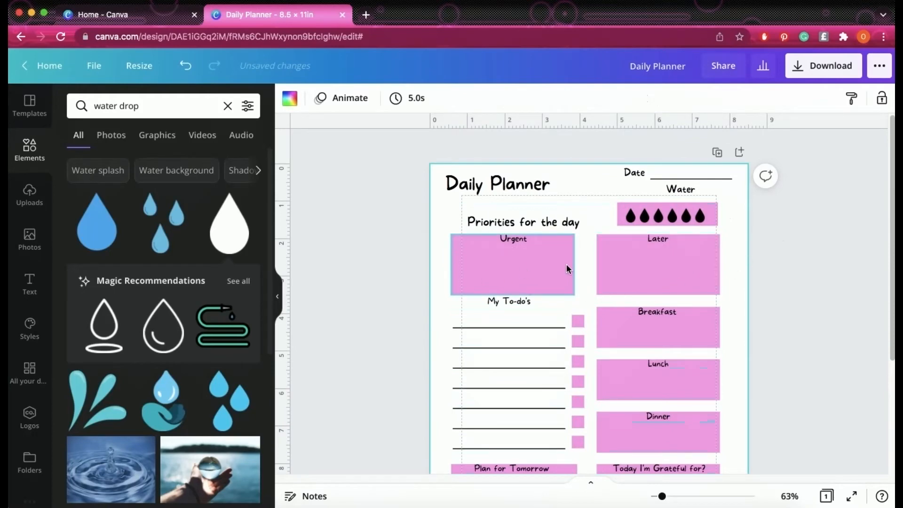
Step: Move the "Today I'm Grateful for?" box and its label lower, and widen the box nearly to the page's right edge
scroll(644, 273, down, 1)
scroll(646, 276, down, 5)
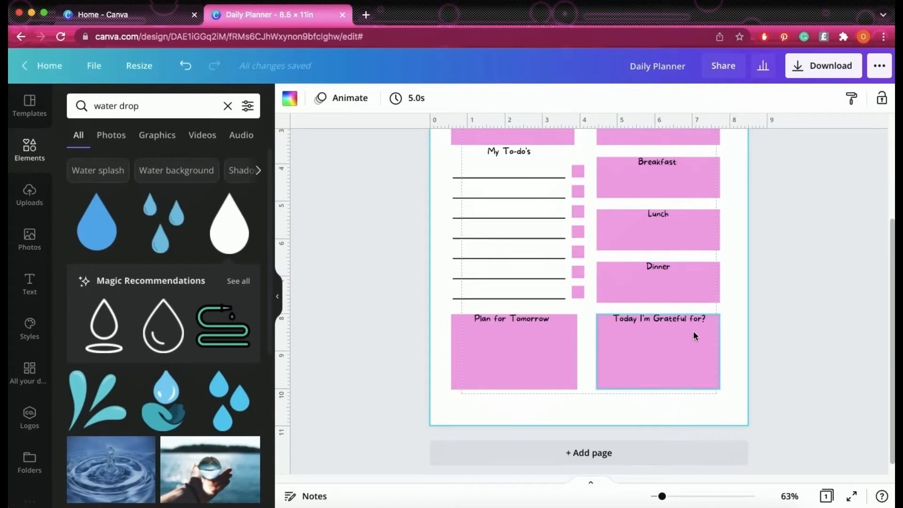
scroll(693, 335, up, 4)
scroll(655, 348, down, 3)
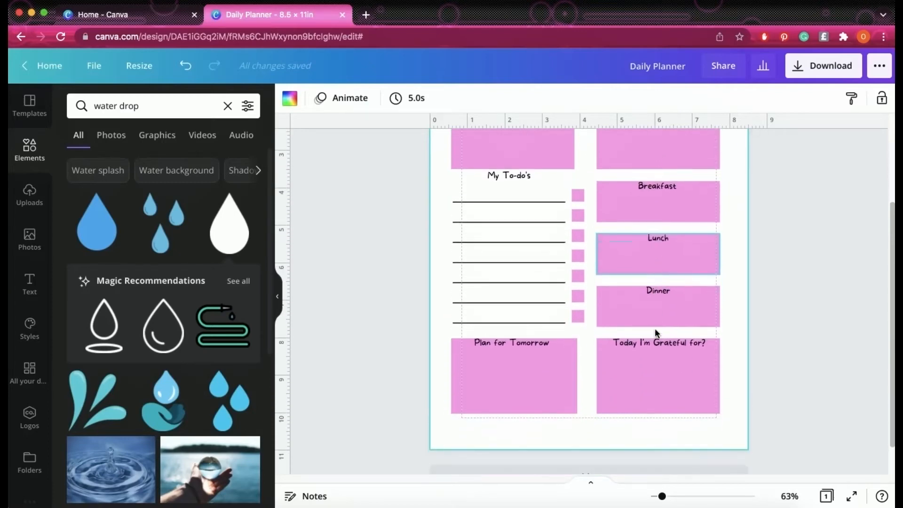
drag(673, 383, 676, 416)
click(668, 341)
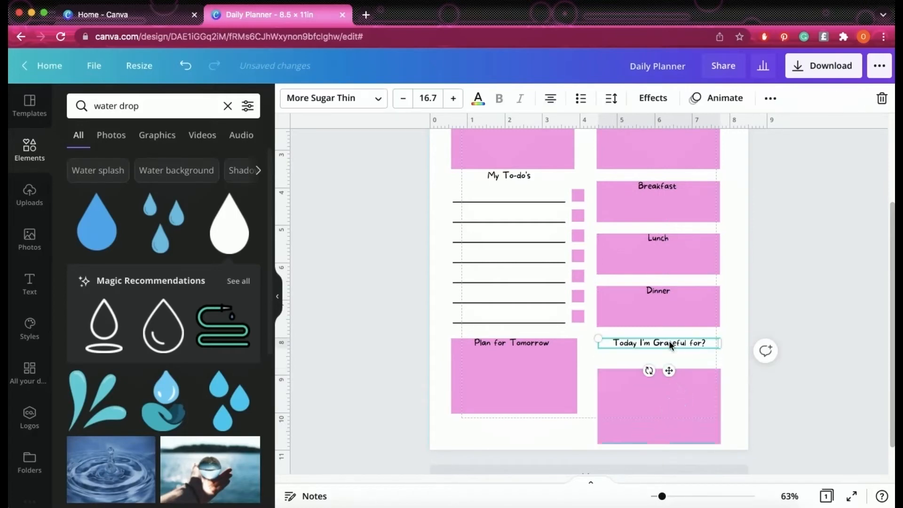
drag(668, 370, 740, 413)
click(695, 418)
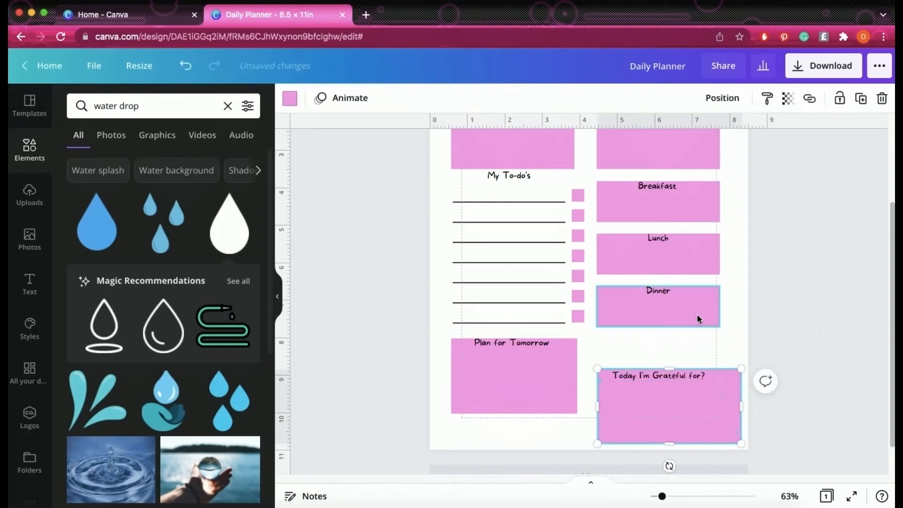
Step: Move the Dinner box lower and set the Dinner, Lunch and Breakfast labels aside over the to-do lines
drag(696, 321, 741, 337)
drag(658, 290, 509, 289)
drag(654, 238, 501, 256)
drag(632, 192, 502, 214)
Step: Space out the three meal boxes down the right column and widen them to match the grateful box
drag(663, 250, 665, 279)
drag(689, 335, 678, 337)
click(704, 295)
drag(721, 285, 741, 288)
click(705, 336)
drag(728, 329, 740, 329)
scroll(672, 245, up, 1)
drag(672, 244, 740, 245)
Step: Lower and widen the Later box to match the meal boxes, and place the Later label along its top edge
scroll(717, 256, up, 2)
drag(684, 260, 741, 266)
drag(663, 219, 677, 267)
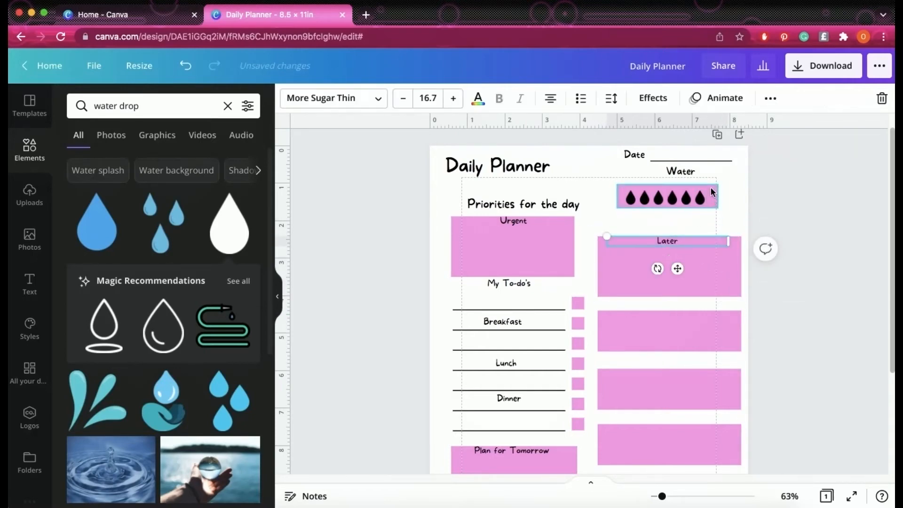
drag(607, 235, 710, 190)
click(186, 75)
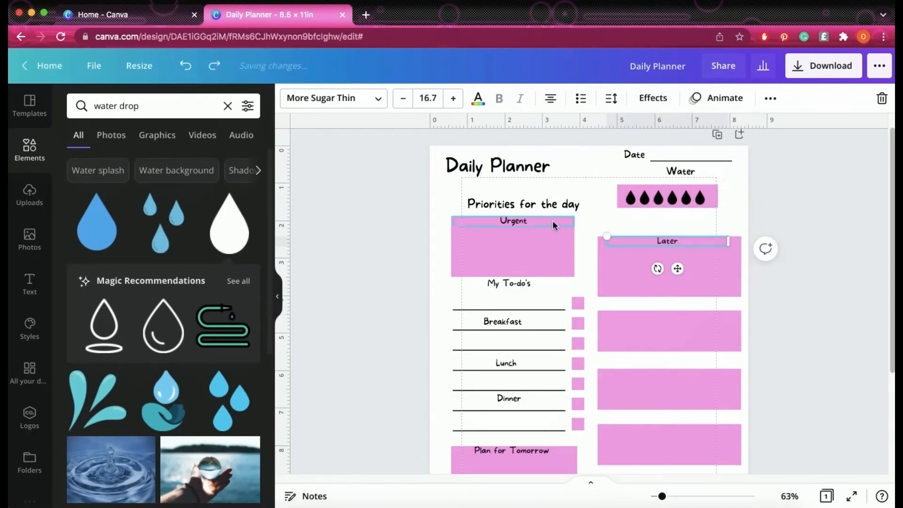
click(638, 220)
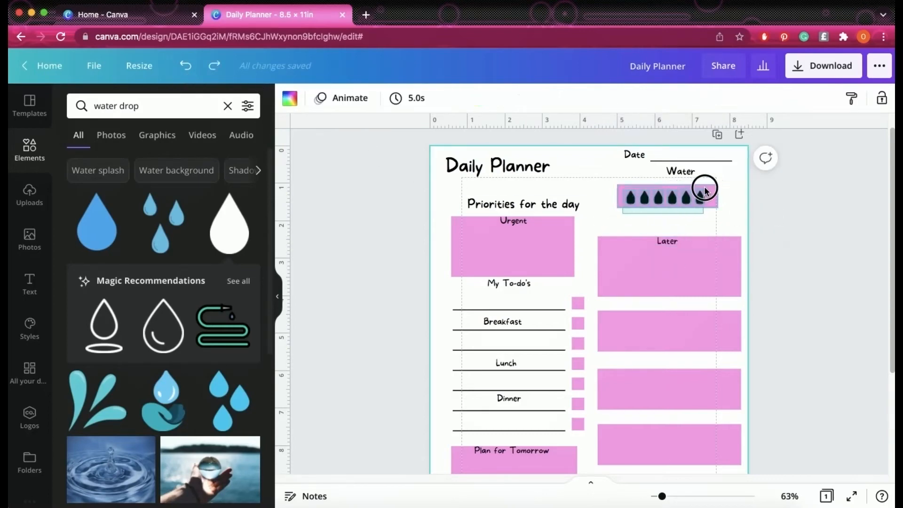
drag(722, 185, 616, 218)
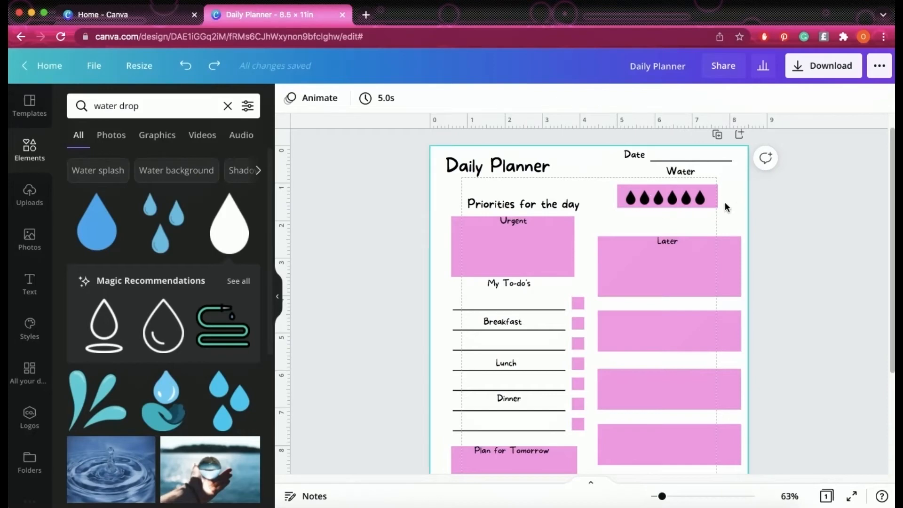
Step: Group the six water drops with their pink bar, and shift the group and the Water label closer to the Later box
drag(618, 217, 722, 185)
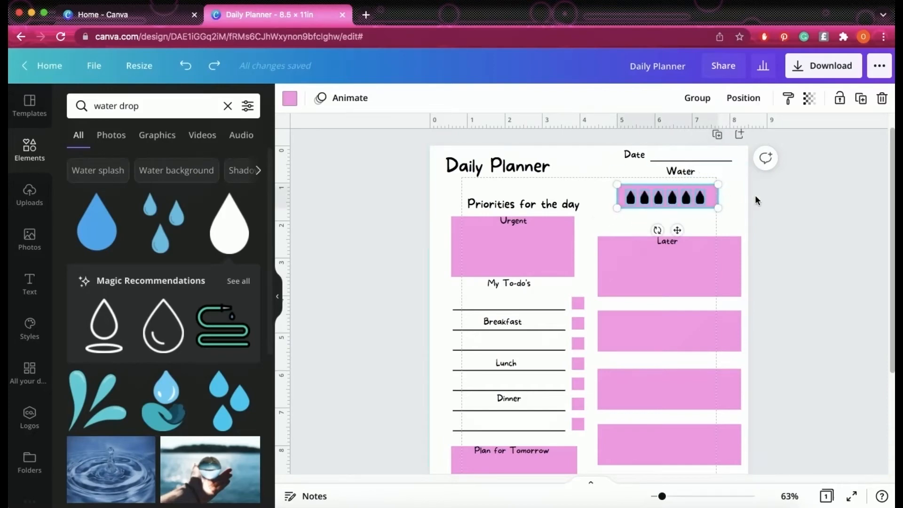
click(691, 106)
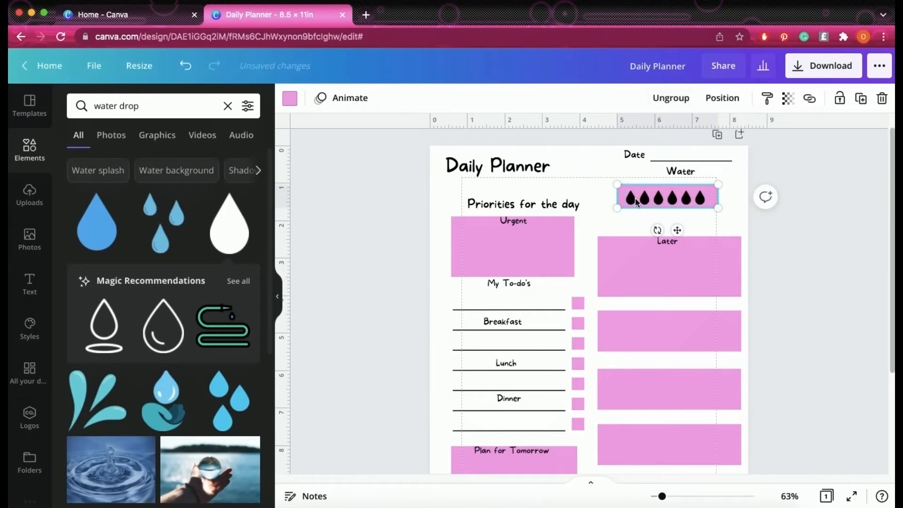
drag(676, 231, 683, 244)
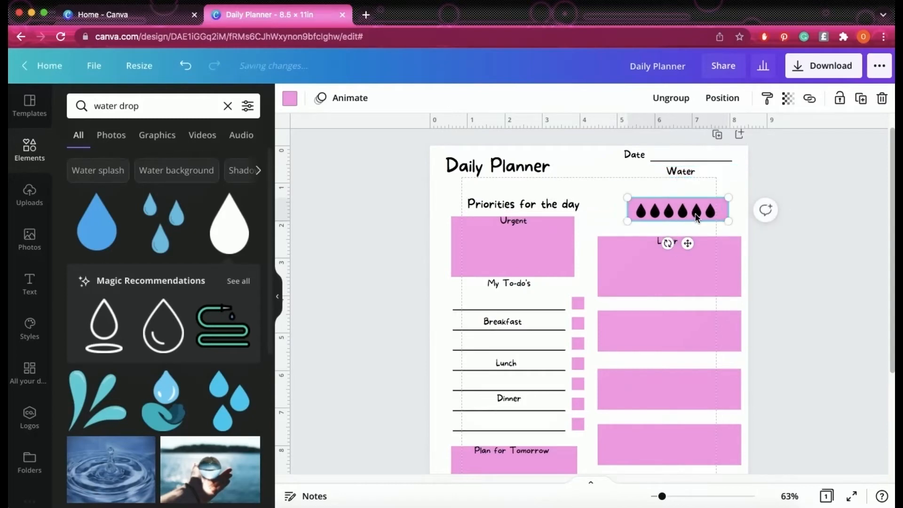
click(675, 175)
drag(690, 199, 684, 213)
Step: Align the Plan for Tomorrow box with the grateful box, widen it to match, and place its label at the top edge
scroll(619, 283, down, 5)
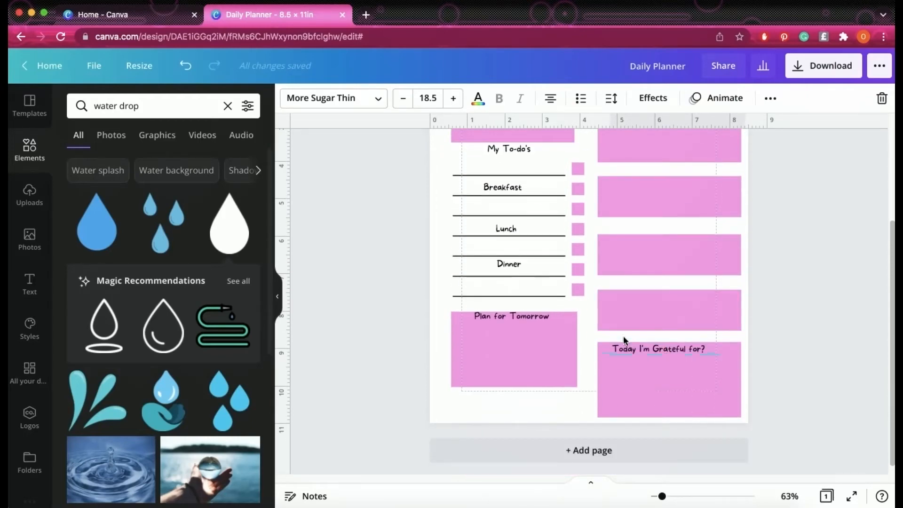
drag(650, 348, 670, 353)
drag(501, 315, 507, 289)
drag(508, 343, 503, 371)
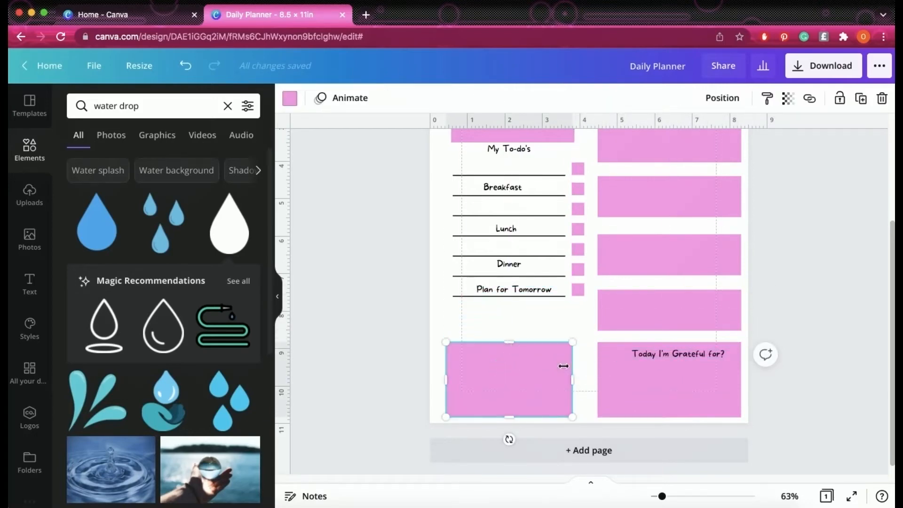
drag(449, 382, 440, 381)
drag(507, 387, 518, 386)
drag(446, 381, 440, 379)
click(512, 289)
drag(524, 319, 517, 380)
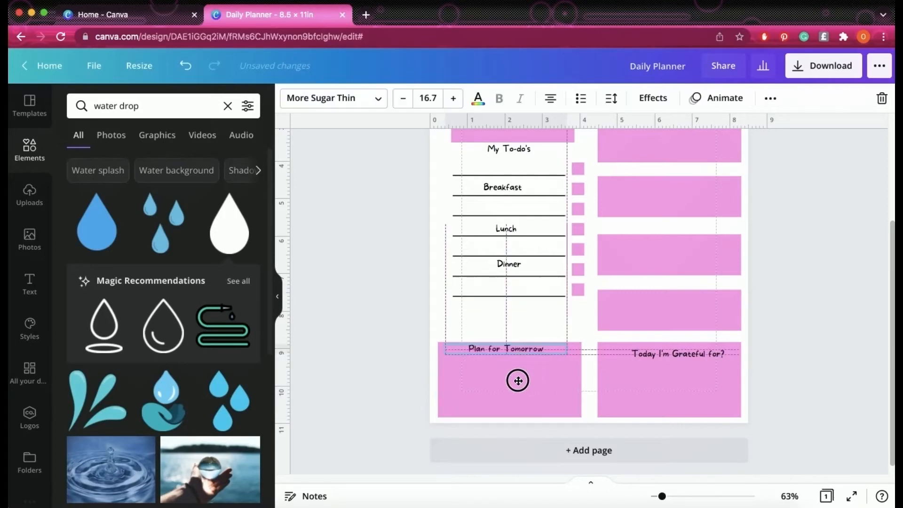
click(507, 325)
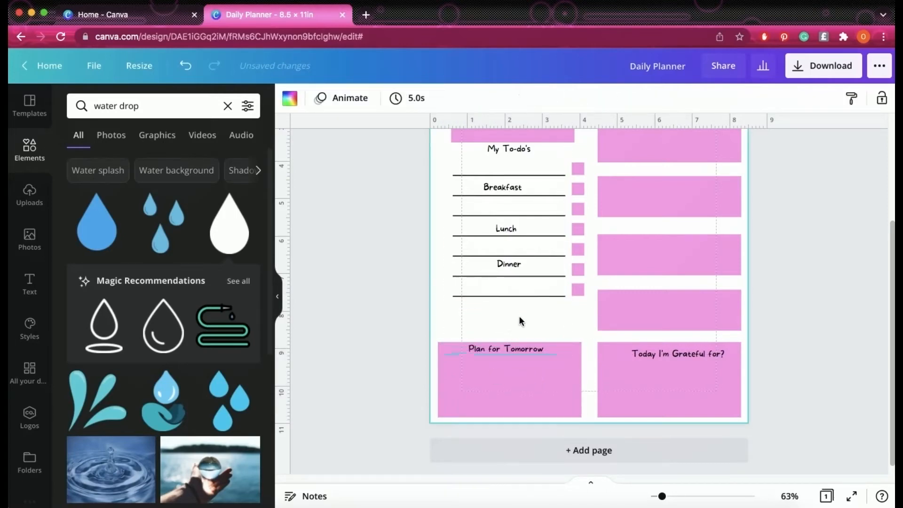
Step: Move the grateful and Later labels off their boxes and space the five right-column boxes evenly with Tidy up
scroll(518, 314, up, 2)
scroll(518, 315, up, 1)
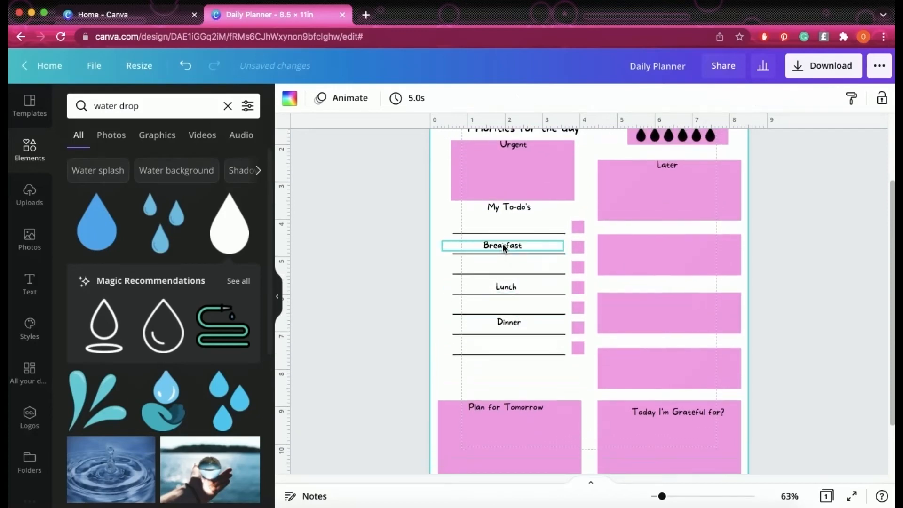
drag(711, 407, 528, 387)
drag(676, 172, 592, 143)
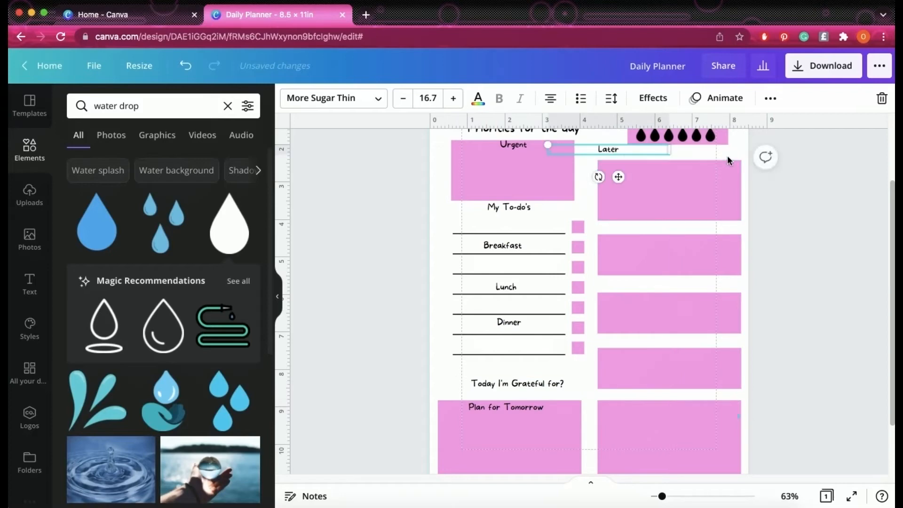
drag(734, 152, 702, 467)
click(743, 98)
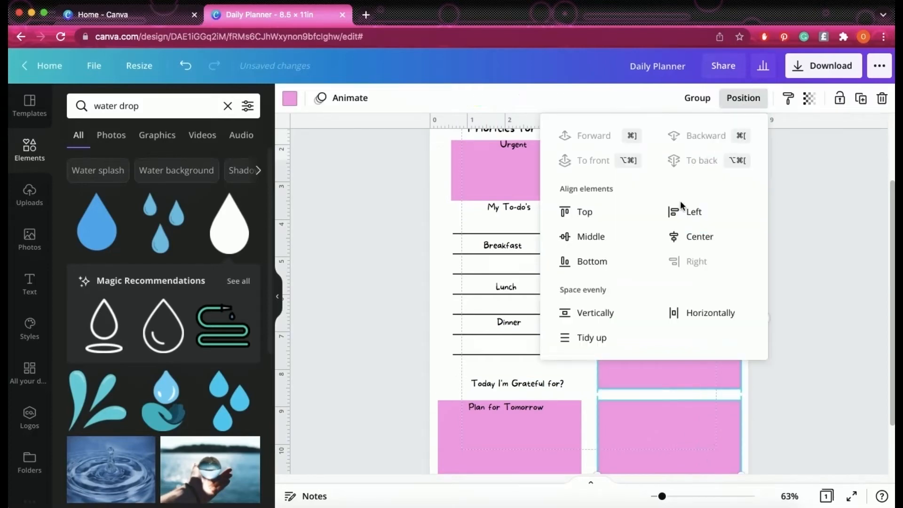
click(604, 343)
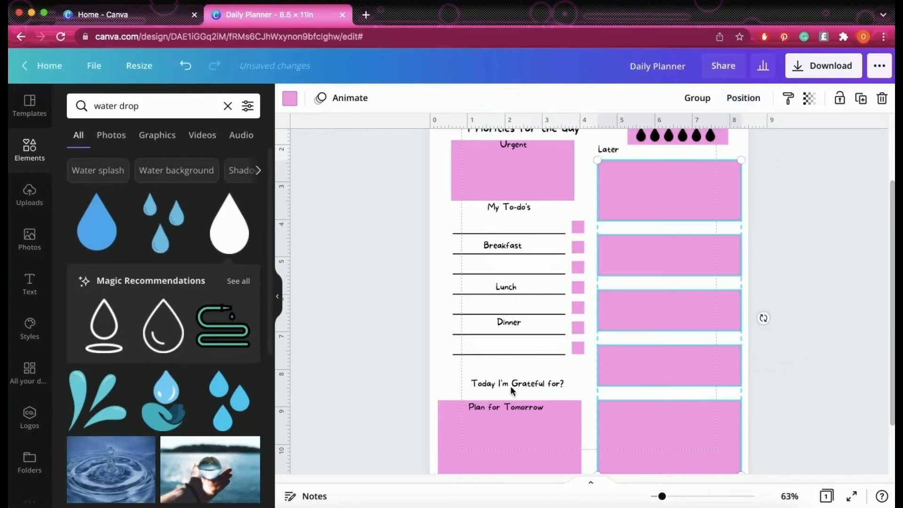
Step: Place the grateful, Dinner, Lunch, Breakfast and Later labels along the top edges of their right-column boxes
scroll(526, 373, down, 1)
drag(524, 366, 670, 389)
click(501, 301)
drag(519, 327, 677, 355)
click(511, 265)
drag(516, 294, 679, 303)
click(502, 223)
drag(500, 252, 676, 244)
scroll(577, 240, up, 1)
click(604, 155)
drag(623, 178, 679, 196)
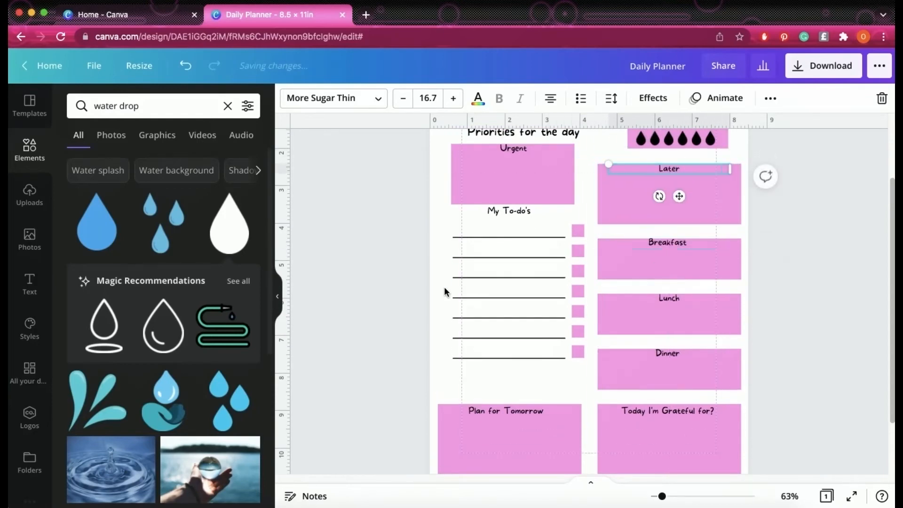
Step: Move the whole My To-do's section lower so its heading lines up with the top of the Breakfast box
scroll(447, 280, down, 1)
drag(430, 208, 588, 366)
drag(526, 327, 517, 356)
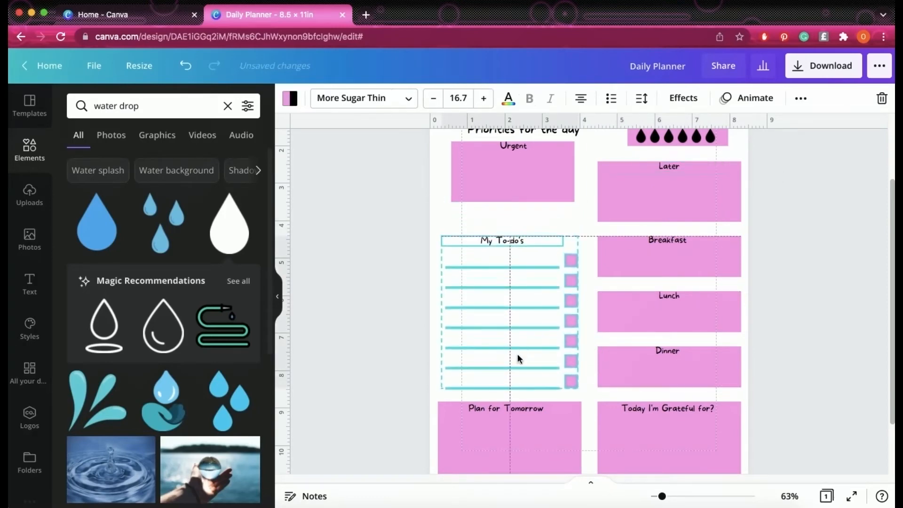
Step: Move the Urgent box level with the Later box and bring its label down onto it
drag(504, 179, 504, 200)
mouse_move(512, 146)
mouse_down()
mouse_move(512, 173)
mouse_move(514, 151)
mouse_up()
click(514, 181)
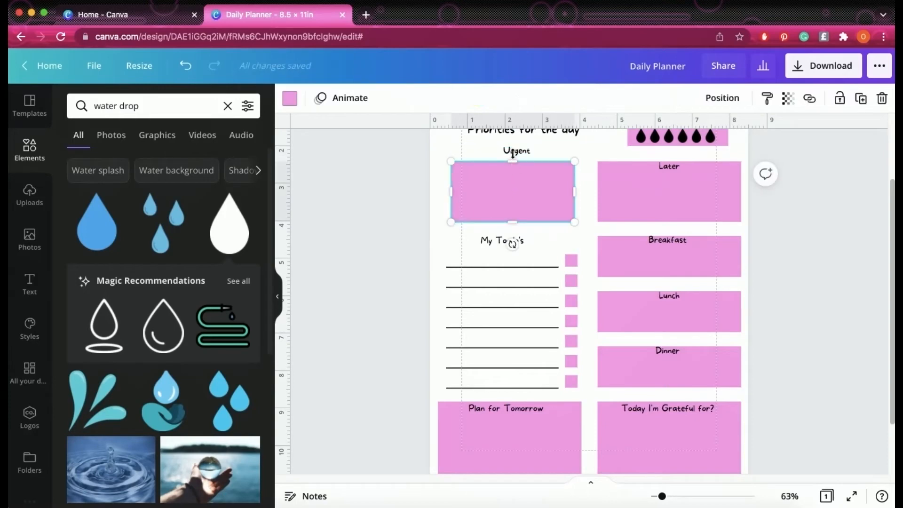
click(517, 148)
drag(526, 179, 518, 198)
Step: Widen the Urgent box on both sides to match the Plan for Tomorrow box
click(509, 164)
drag(508, 159, 508, 159)
drag(508, 221, 510, 221)
drag(451, 192, 437, 192)
drag(574, 192, 582, 191)
click(604, 228)
Step: Replace the Urgent box with a duplicate of the Later box, aligned level with it and above the Plan for Tomorrow box
drag(532, 177, 562, 152)
click(519, 195)
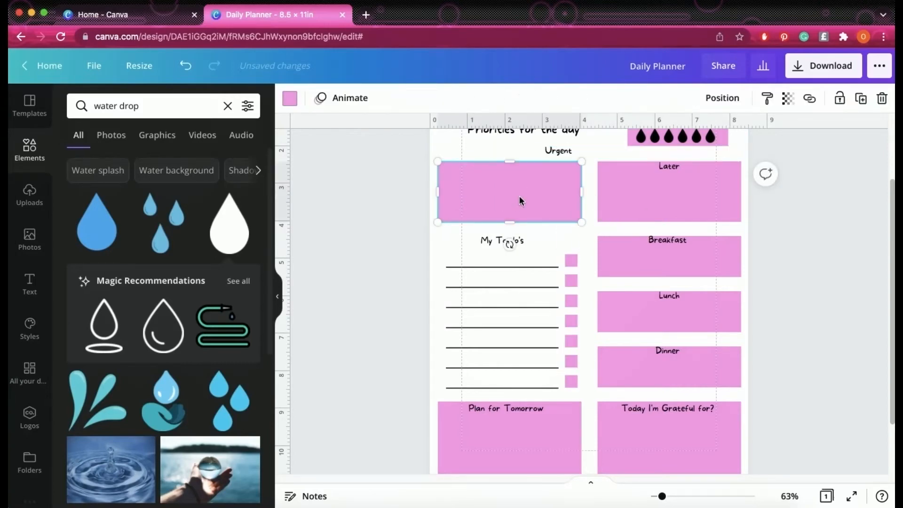
right_click(519, 195)
click(553, 272)
click(709, 204)
click(858, 104)
drag(636, 203, 512, 195)
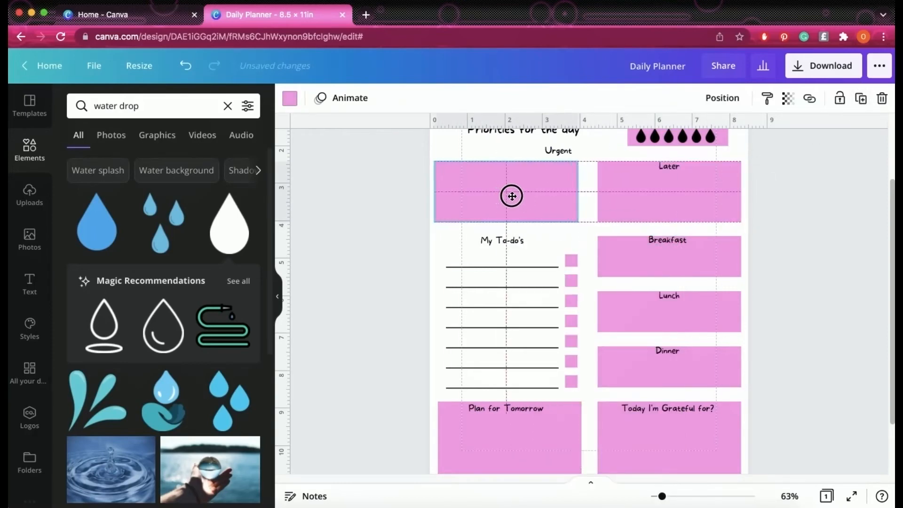
drag(524, 188, 529, 190)
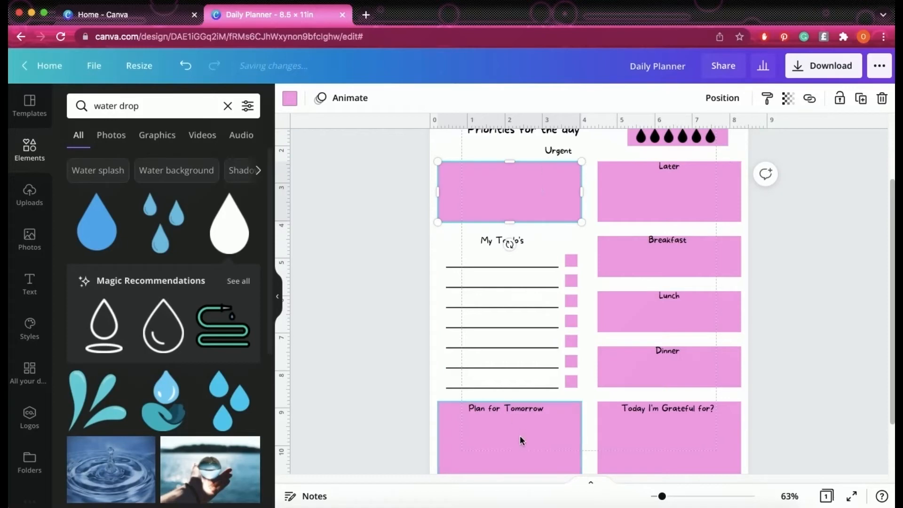
Step: Place the Urgent label at the top center of the new box and send the box to the back
click(553, 150)
drag(564, 177, 516, 192)
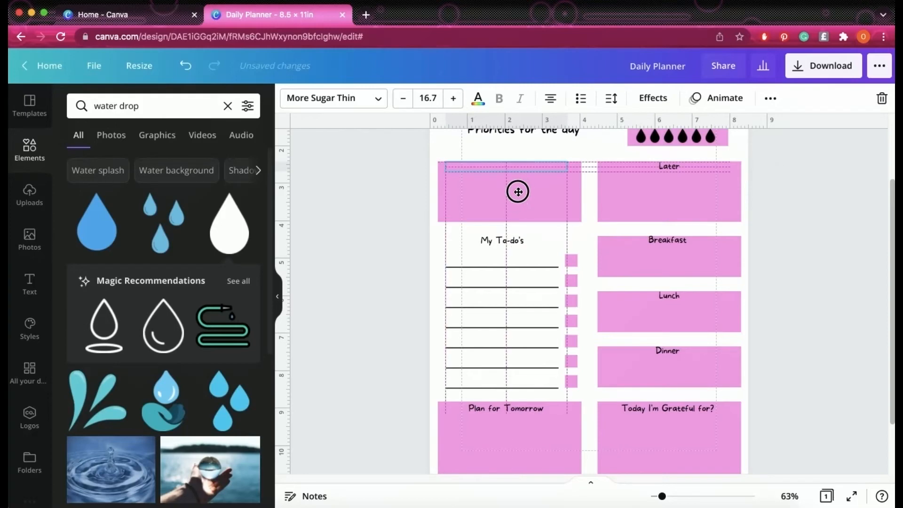
right_click(501, 165)
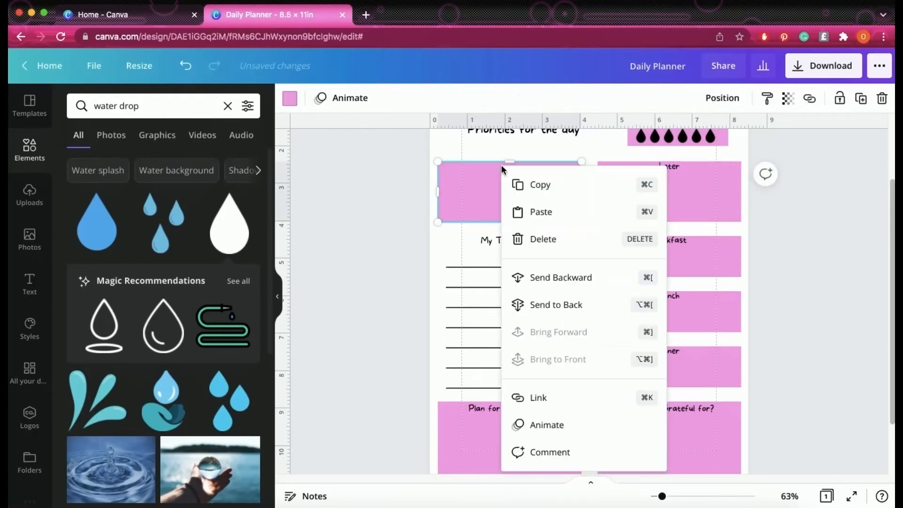
click(551, 306)
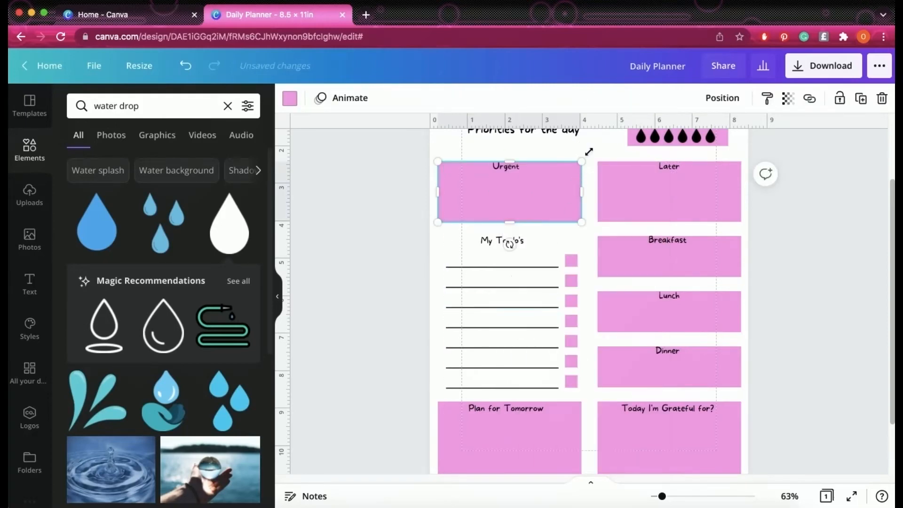
click(591, 146)
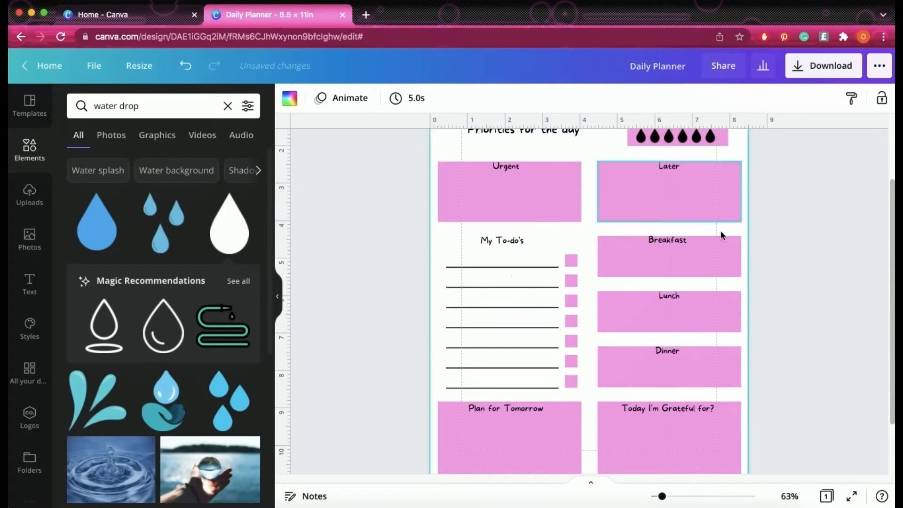
Step: Lower the Water label closer to its drops bar and shift the "Priorities for the day" heading to the left
click(788, 286)
scroll(559, 215, up, 3)
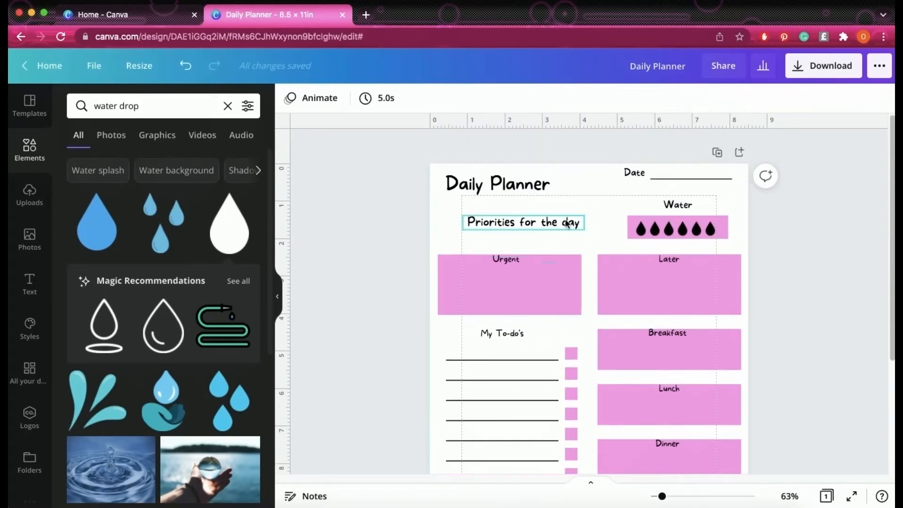
drag(688, 206, 689, 236)
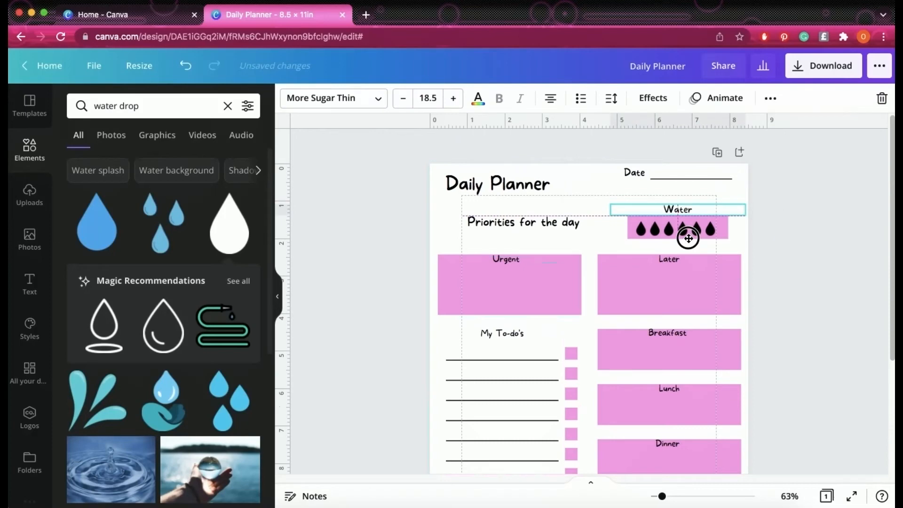
mouse_move(532, 227)
mouse_down()
mouse_move(562, 238)
mouse_move(521, 227)
mouse_up()
click(598, 208)
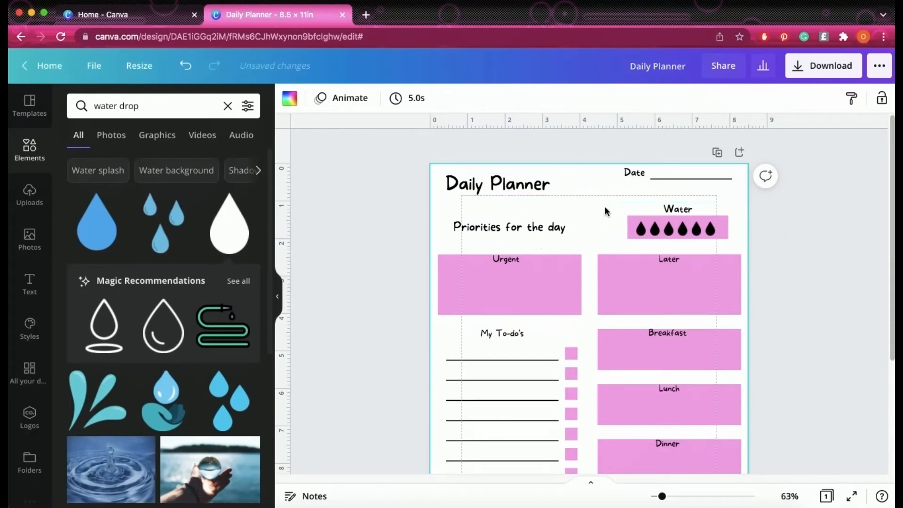
Step: Raise the water tracker with its label and center the "Priorities for the day" heading above the Urgent and Later boxes
drag(707, 233, 699, 214)
drag(531, 231, 605, 240)
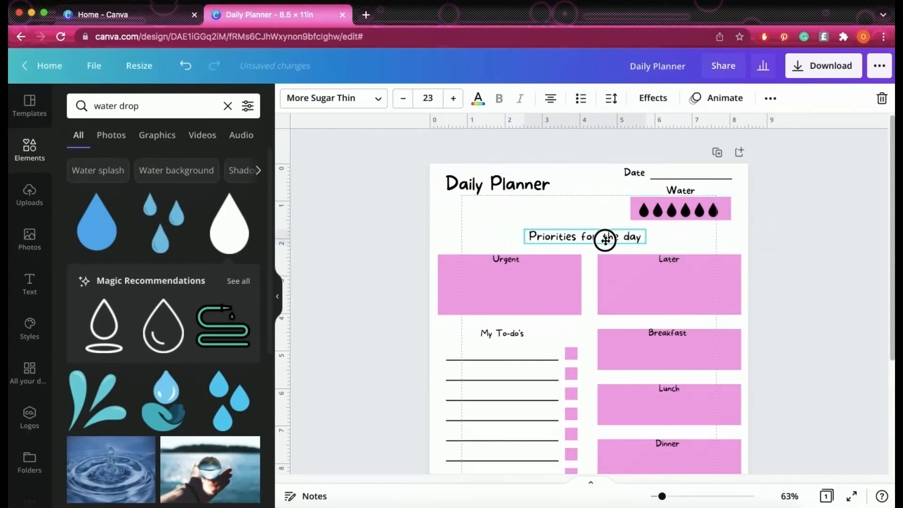
click(574, 206)
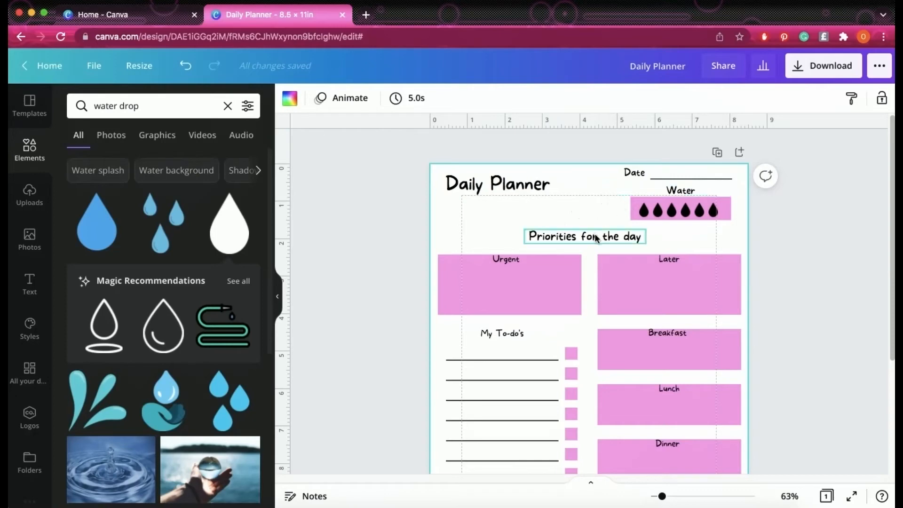
drag(685, 207, 686, 213)
click(795, 256)
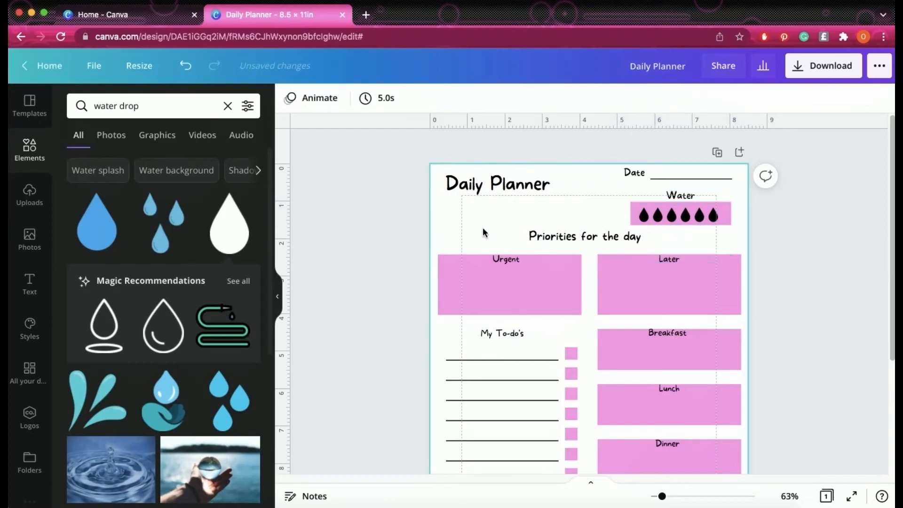
Step: Review the whole planner page from the title to the bottom boxes, checking the spacing and alignment of its sections
scroll(477, 225, down, 2)
click(470, 137)
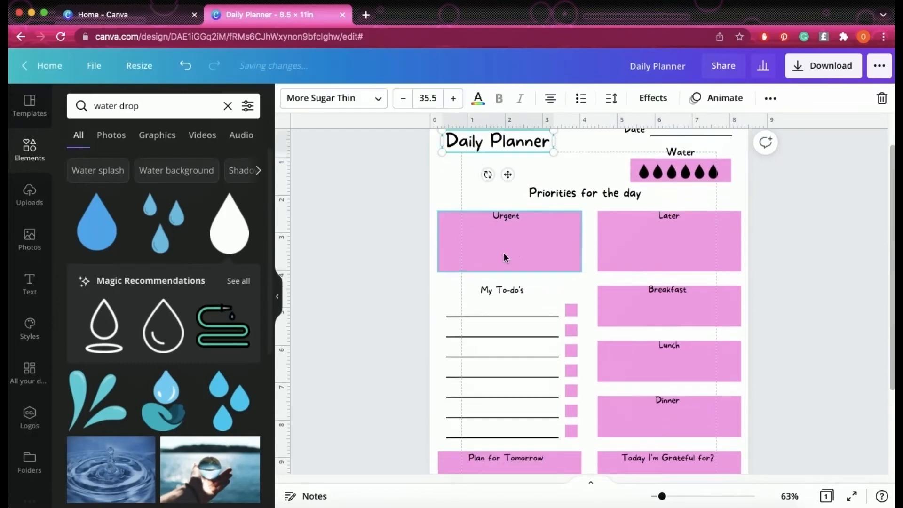
scroll(504, 253, down, 3)
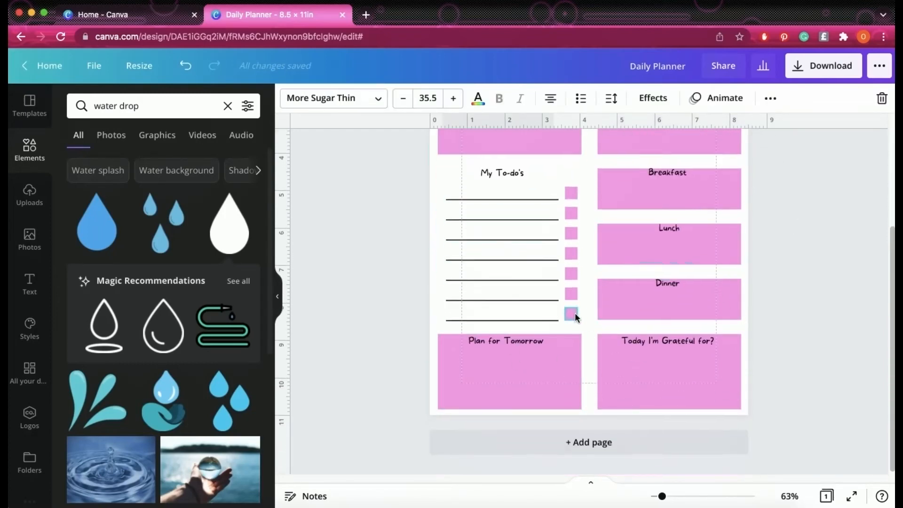
scroll(574, 312, up, 4)
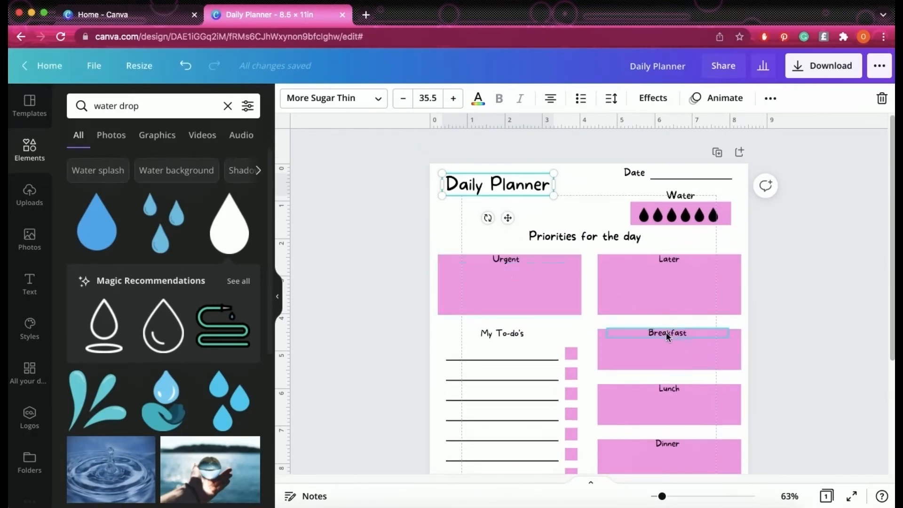
scroll(608, 331, down, 3)
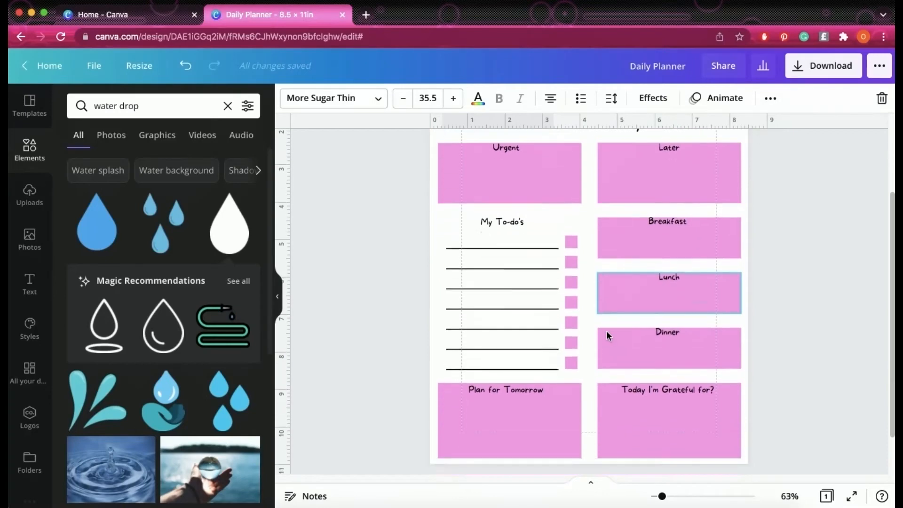
scroll(602, 327, up, 2)
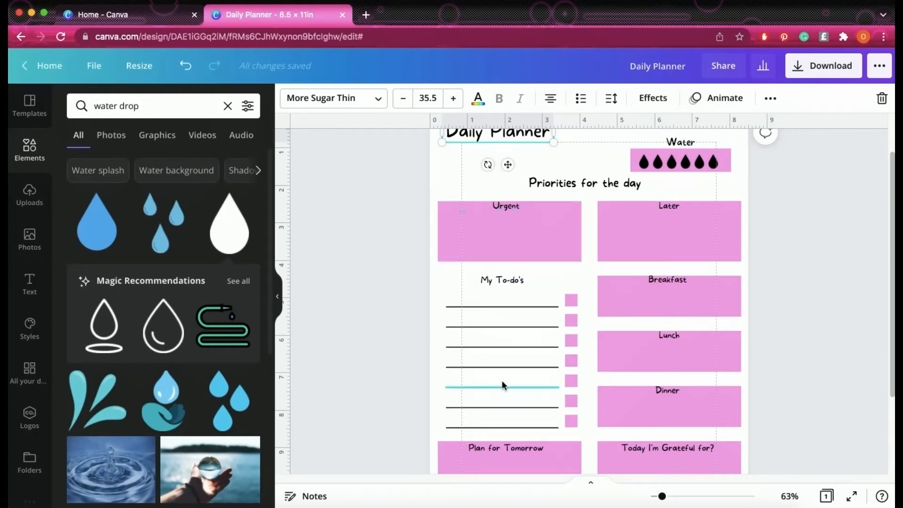
scroll(609, 377, down, 1)
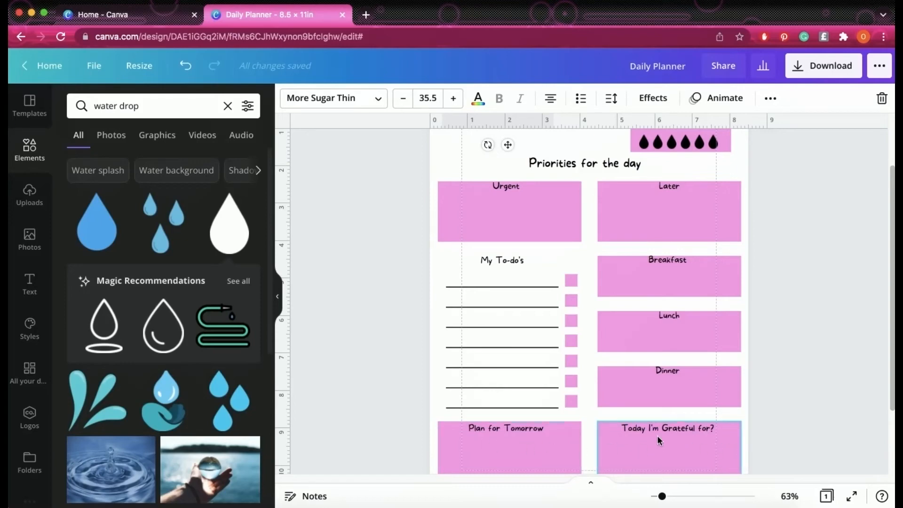
scroll(659, 393, up, 3)
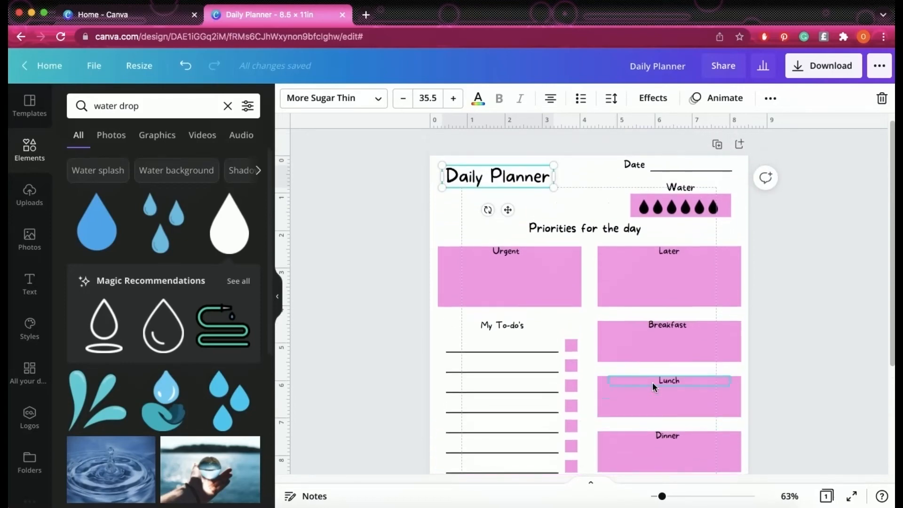
scroll(578, 323, up, 1)
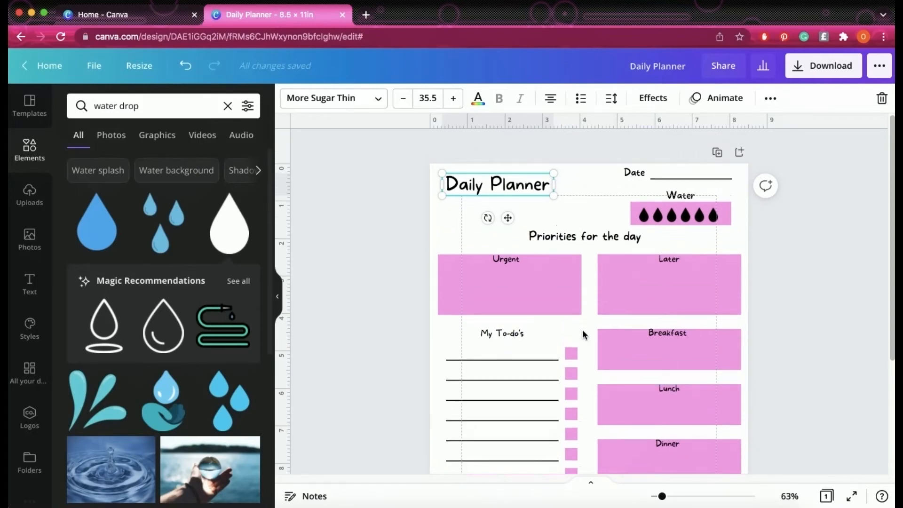
scroll(594, 332, down, 5)
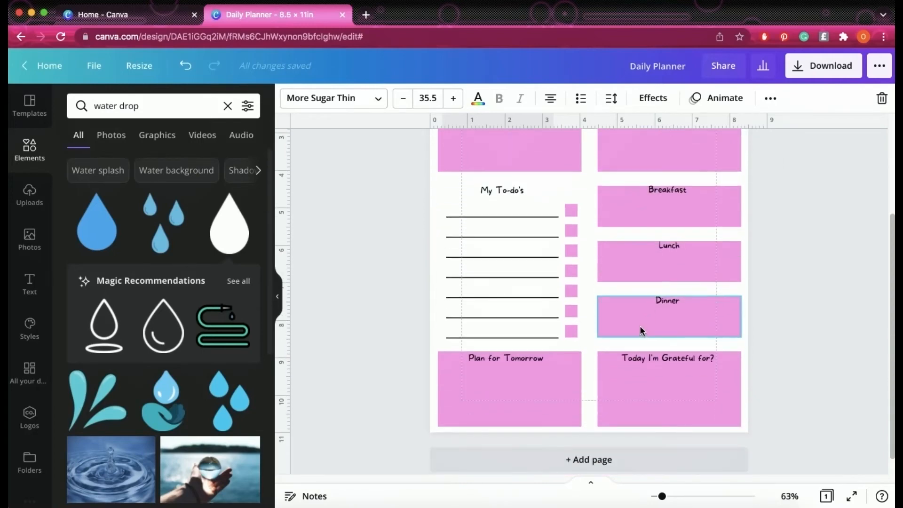
scroll(639, 329, up, 5)
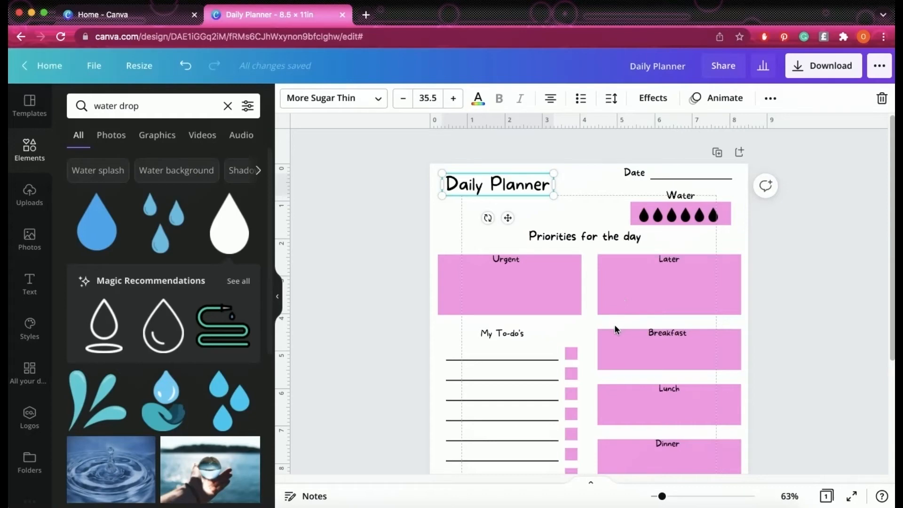
scroll(767, 346, down, 5)
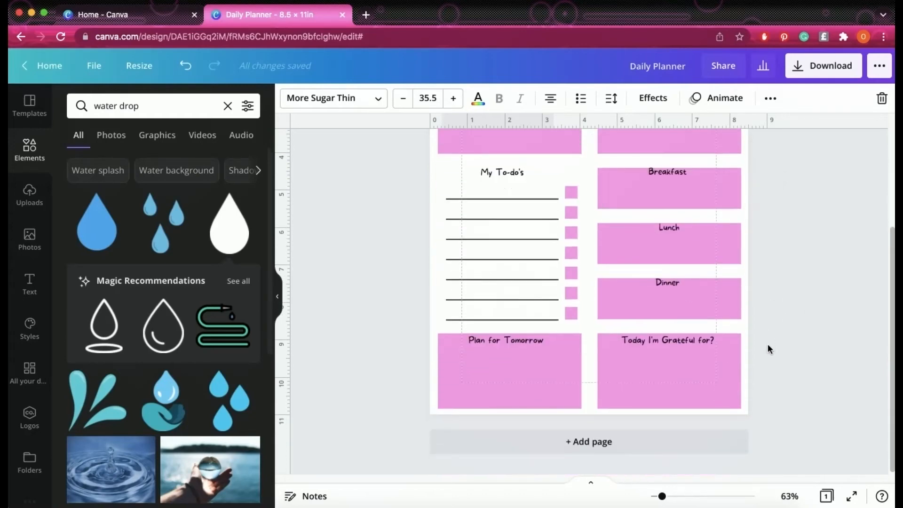
scroll(768, 348, up, 2)
scroll(768, 348, up, 2)
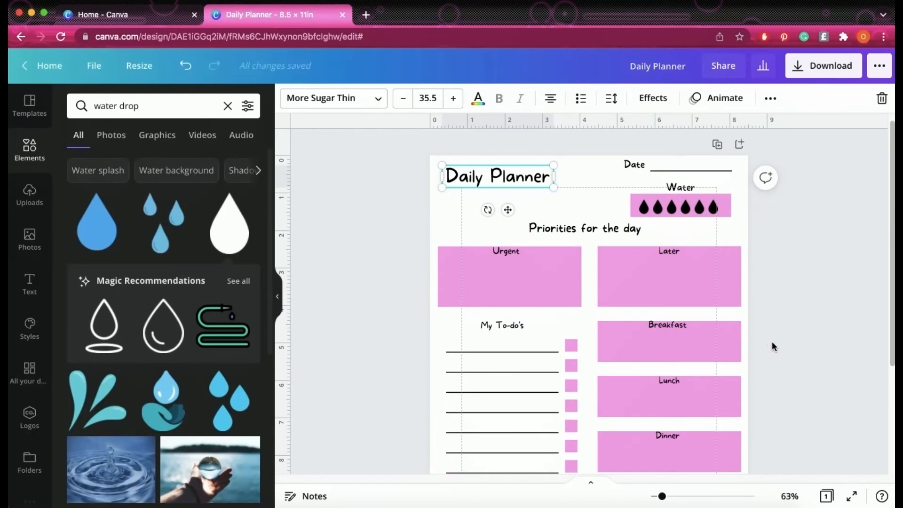
Step: Enlarge the Daily Planner title to font size 52.5 and align it with the Urgent box's left edge
drag(553, 189, 600, 224)
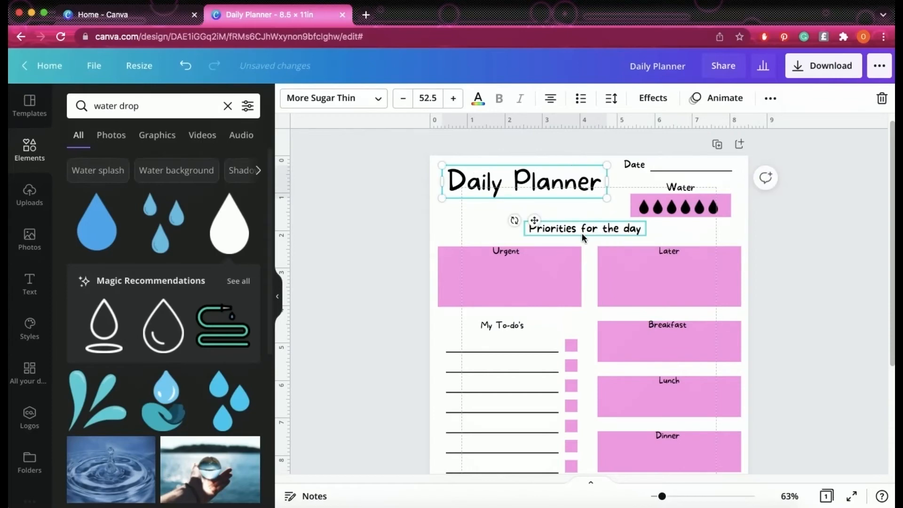
drag(534, 218, 531, 221)
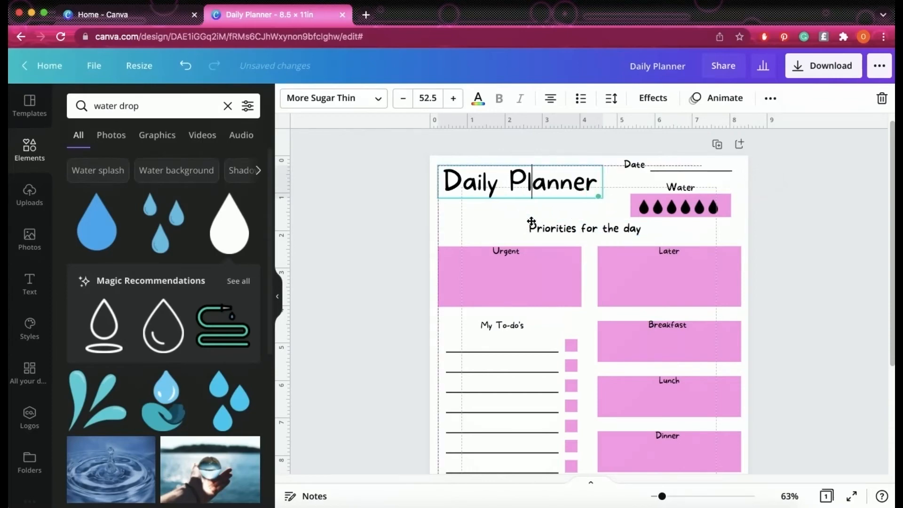
Step: Try the Party Confetti and Evolve Sans fonts on the Daily Planner title, then restore More Sugar Thin
click(347, 98)
click(168, 188)
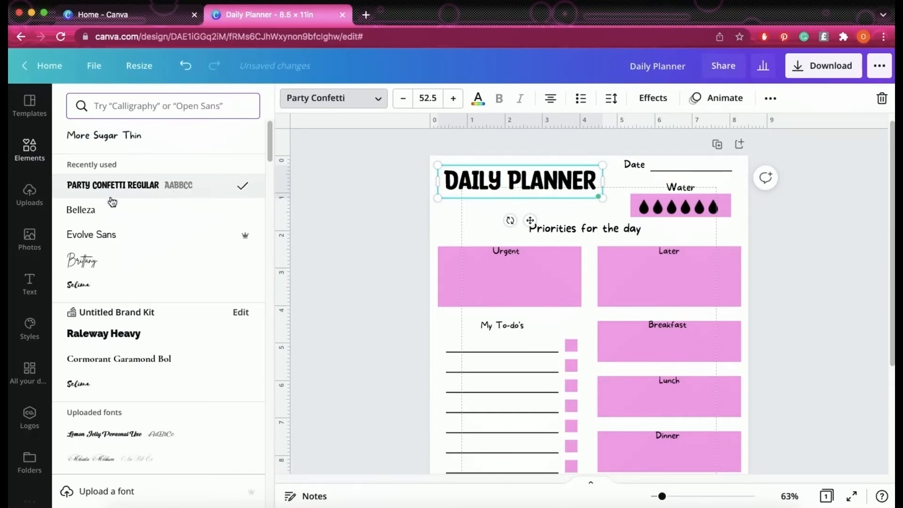
click(115, 235)
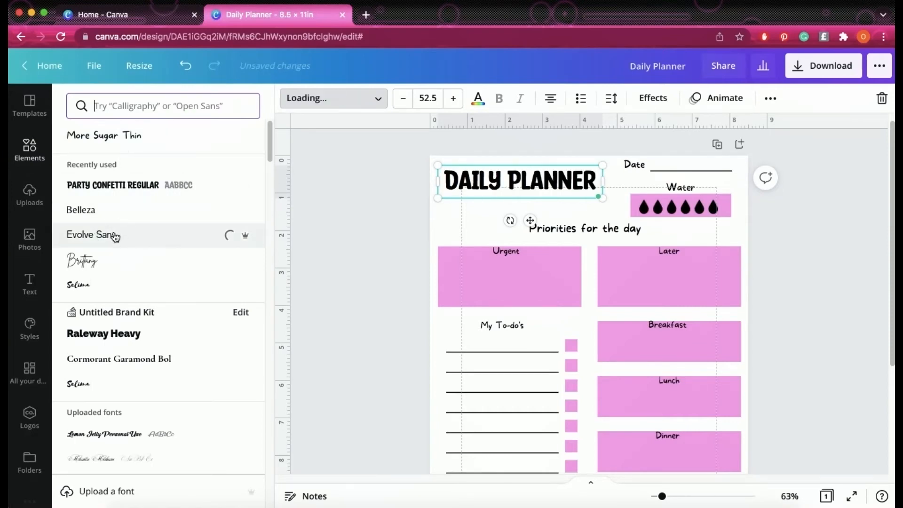
click(126, 137)
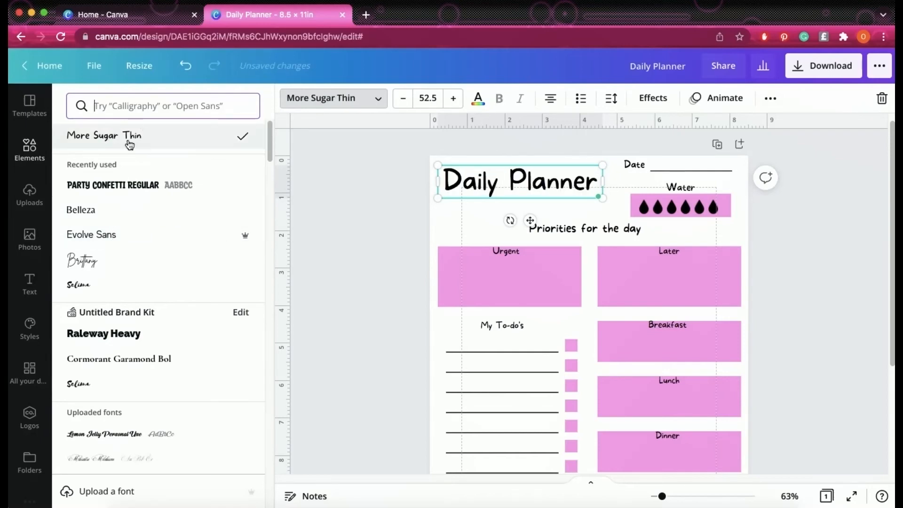
click(448, 220)
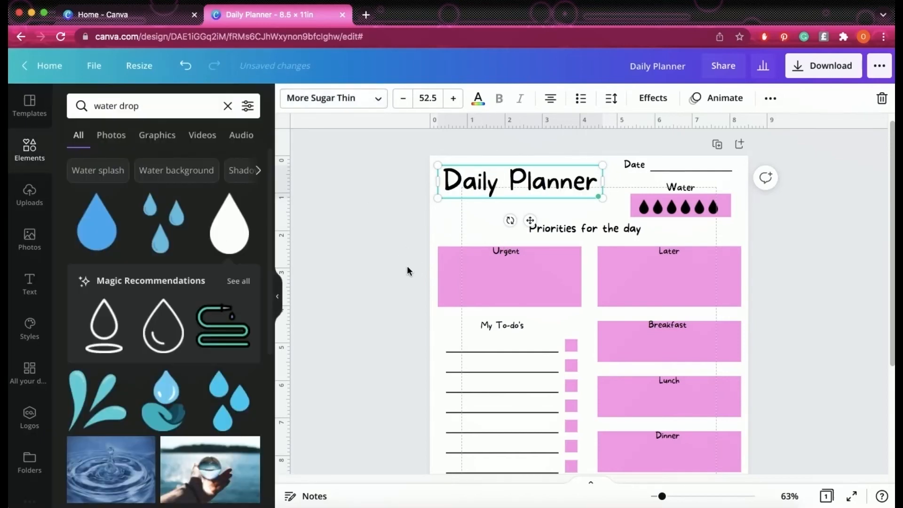
click(407, 267)
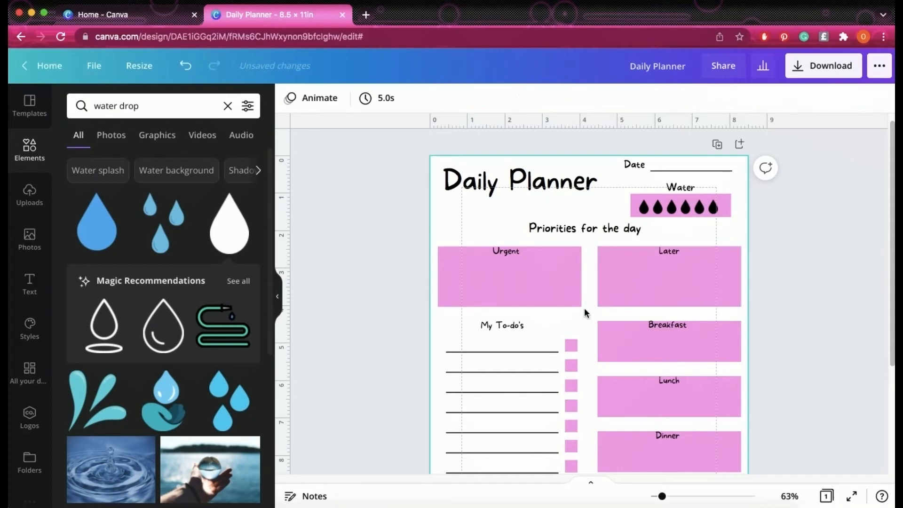
Step: Recolor the Urgent box with the salmon #ffaaa5 swatch from the Digitalbosscreations brand palette
scroll(714, 291, down, 5)
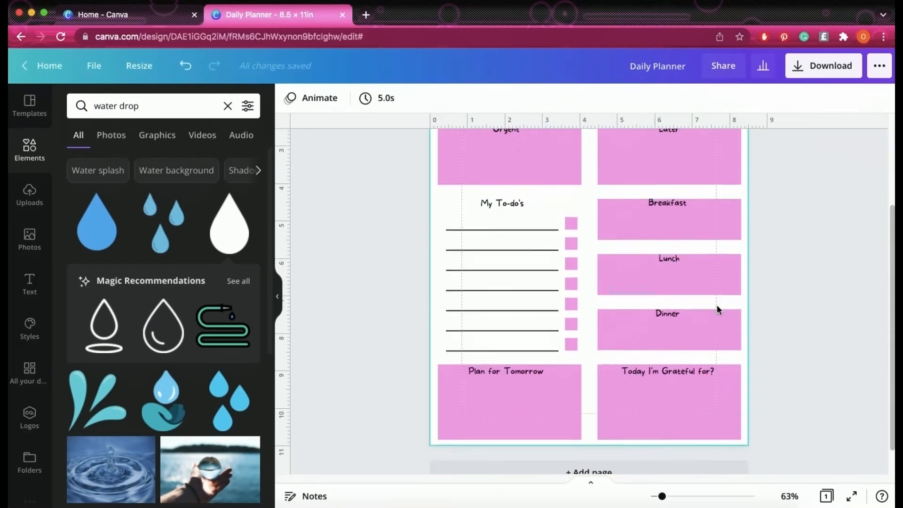
scroll(716, 315, up, 5)
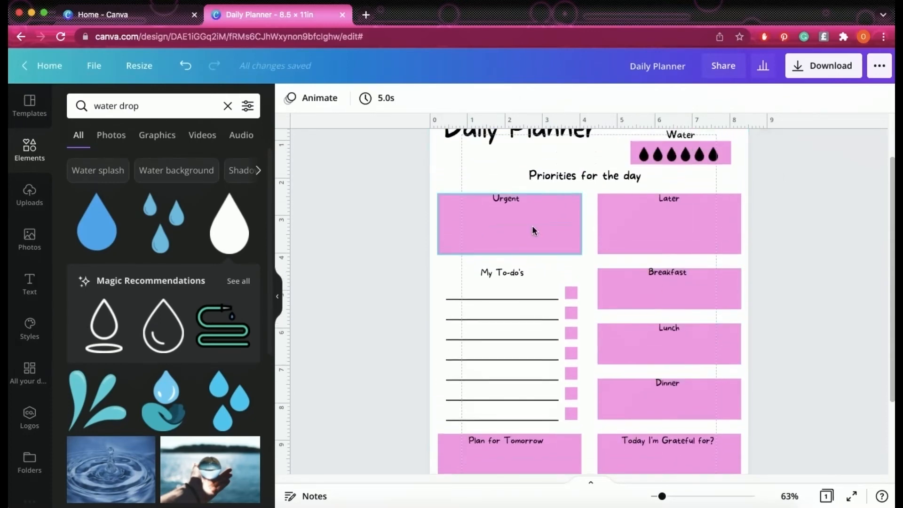
click(496, 281)
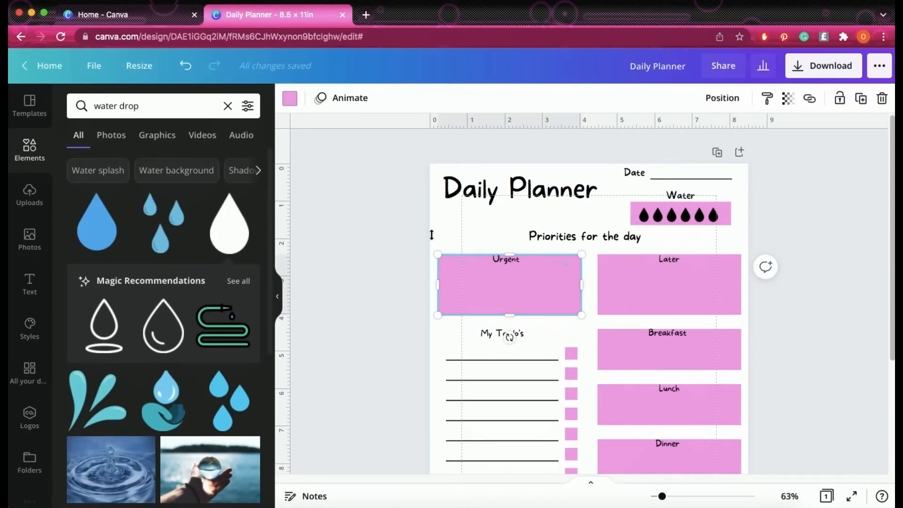
click(289, 98)
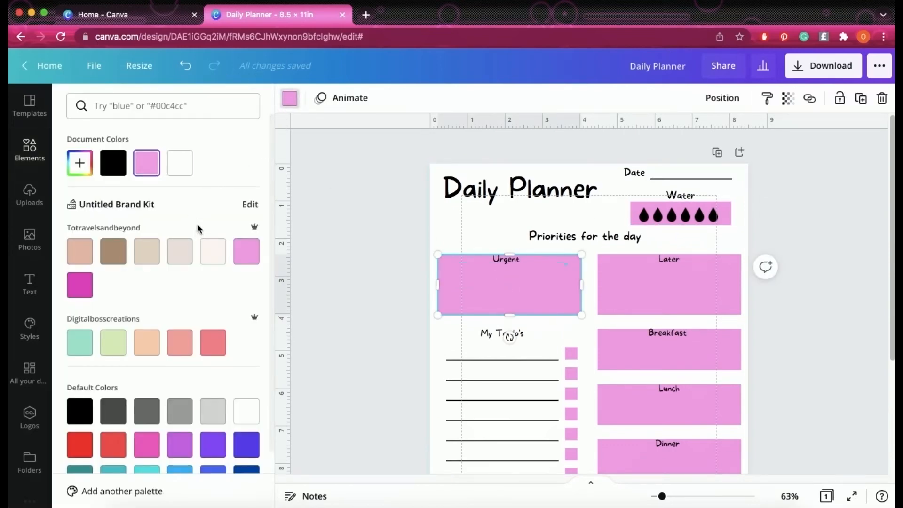
scroll(192, 293, down, 2)
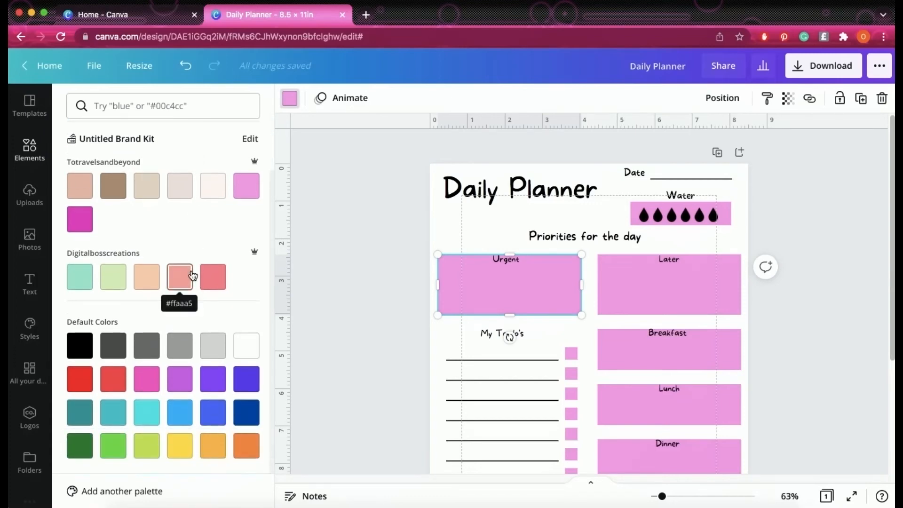
scroll(191, 278, up, 1)
scroll(191, 268, up, 2)
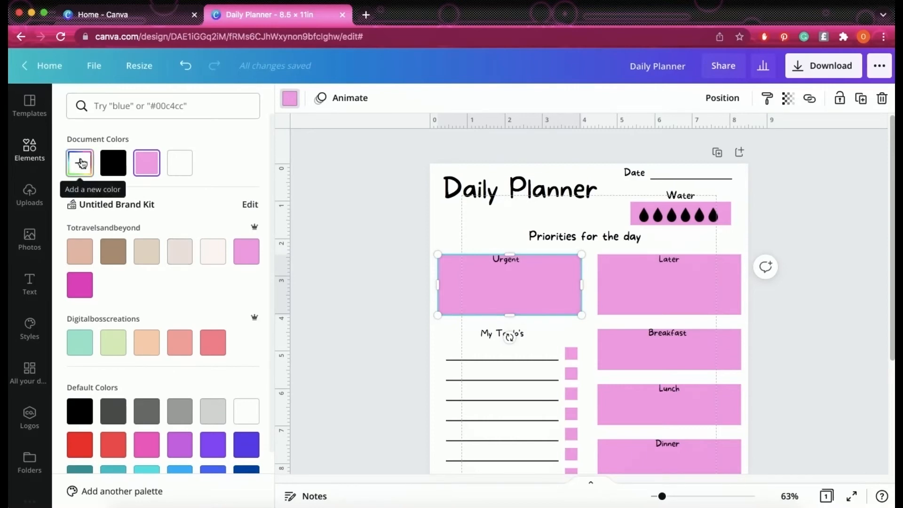
scroll(210, 317, down, 2)
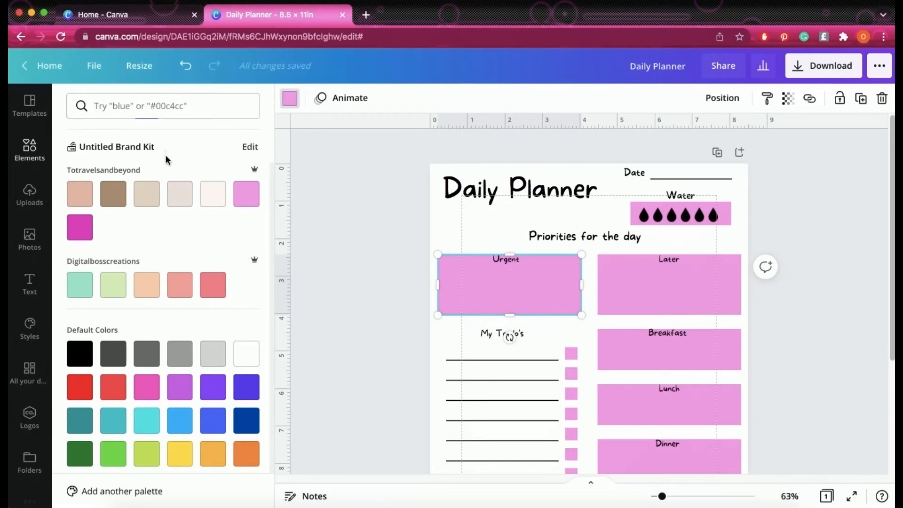
scroll(166, 155, up, 1)
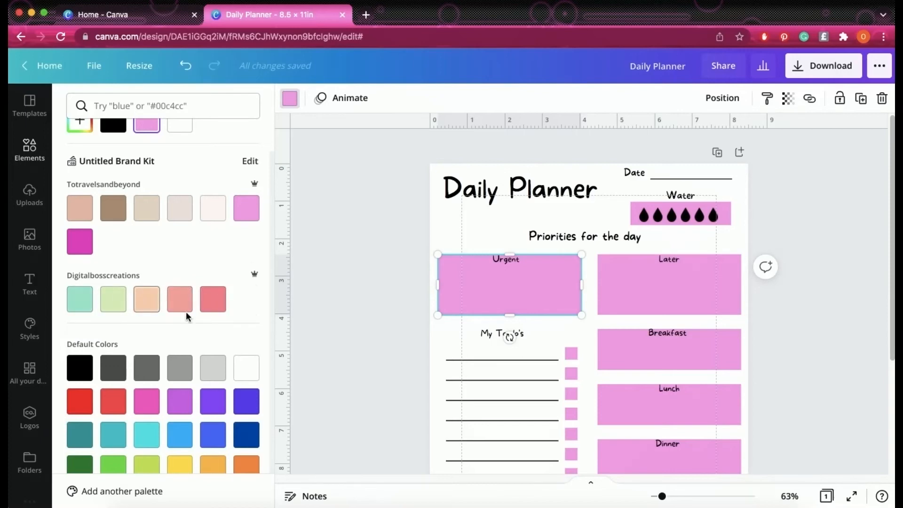
scroll(188, 315, down, 2)
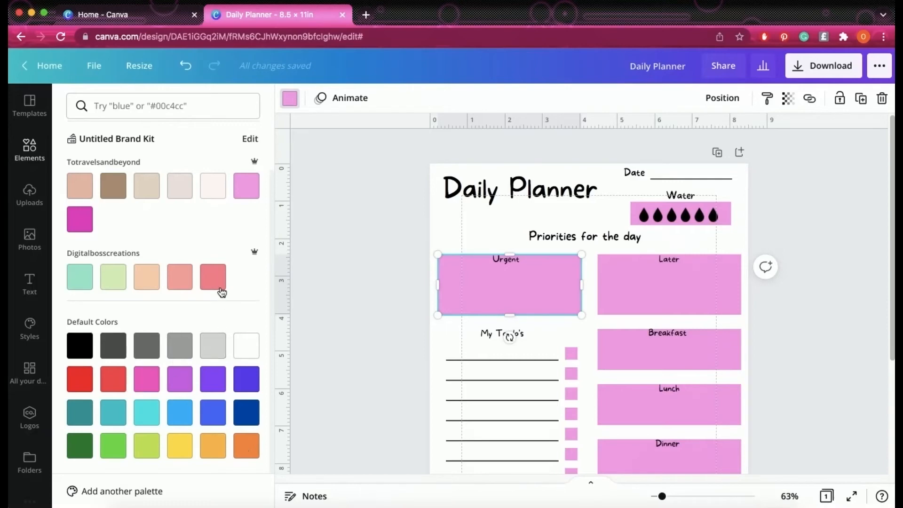
scroll(219, 291, up, 1)
scroll(181, 277, up, 1)
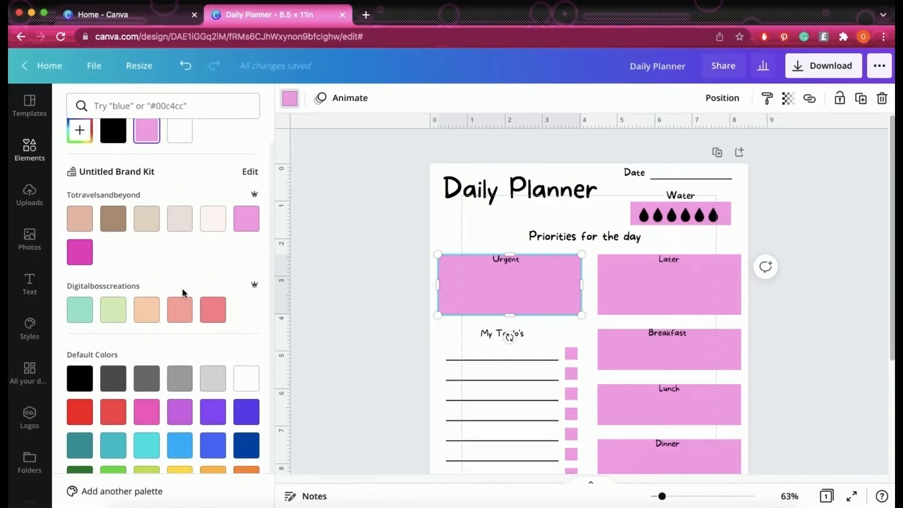
click(185, 315)
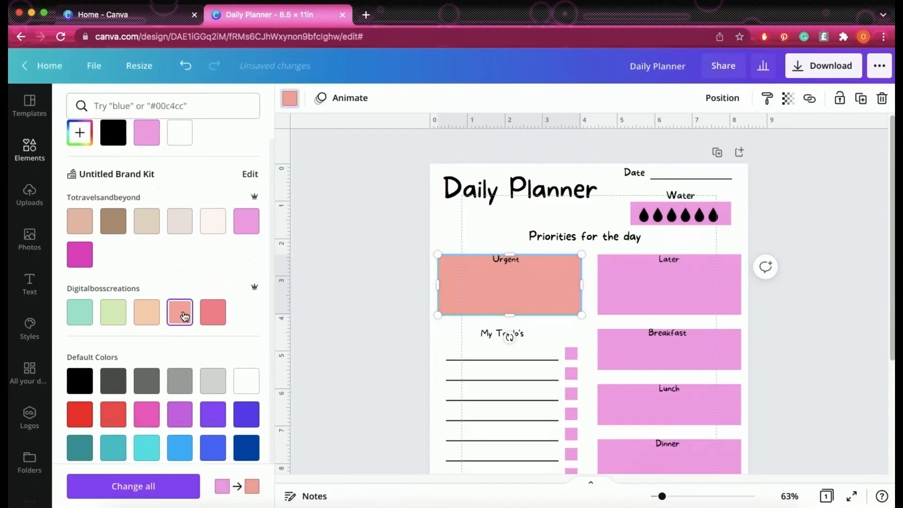
Step: Lighten the Urgent box to a paler custom shade of salmon and select the Later box
click(290, 98)
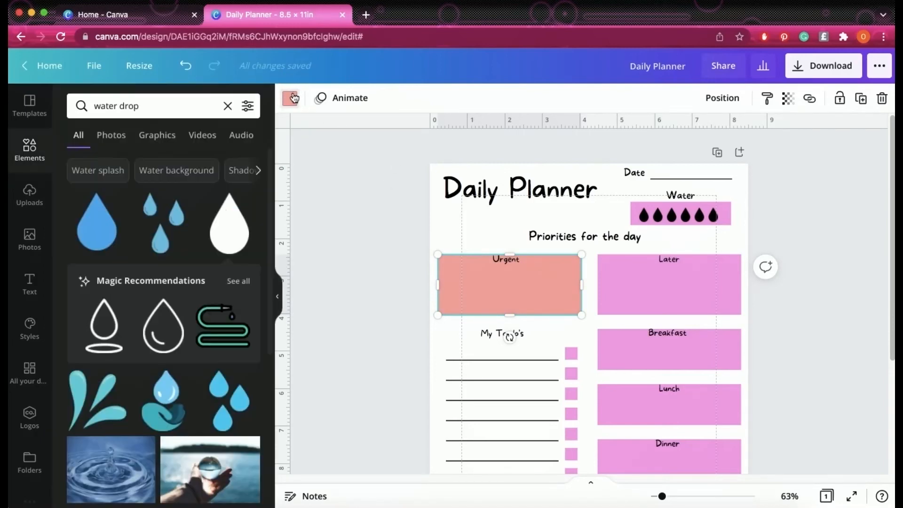
click(290, 98)
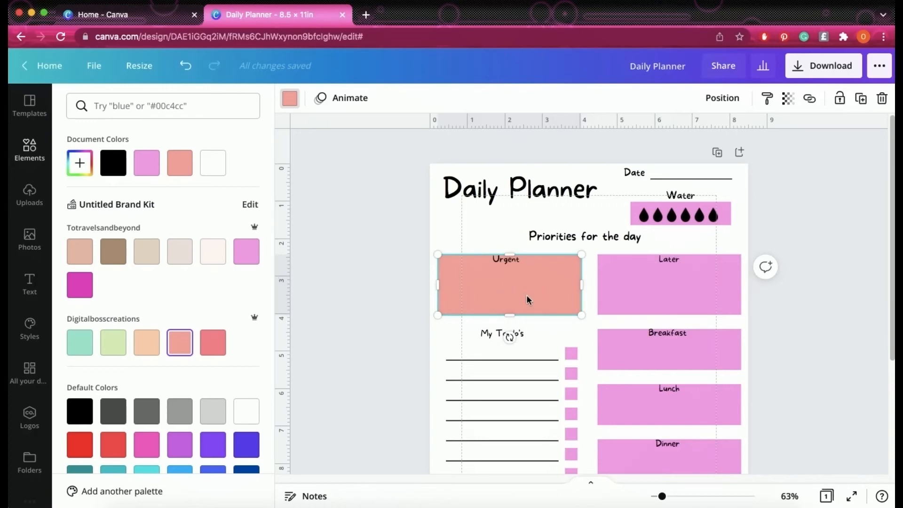
click(81, 163)
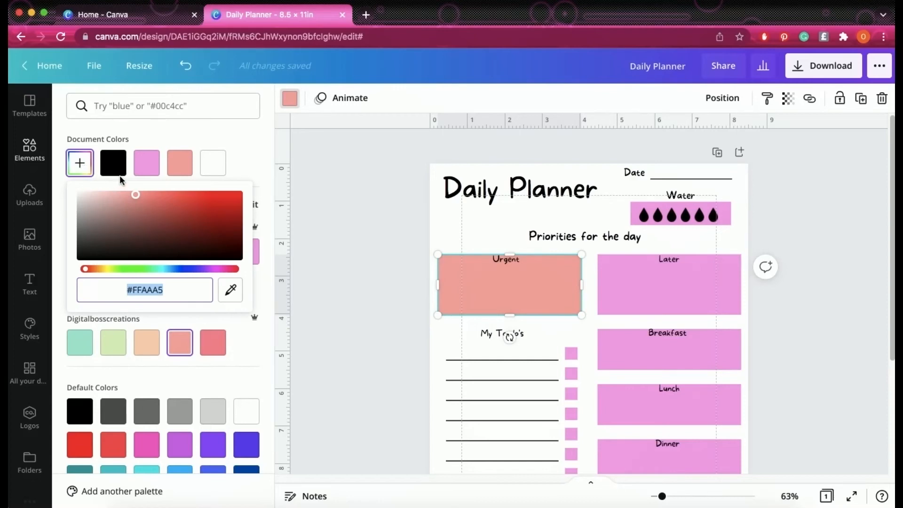
drag(137, 200, 125, 194)
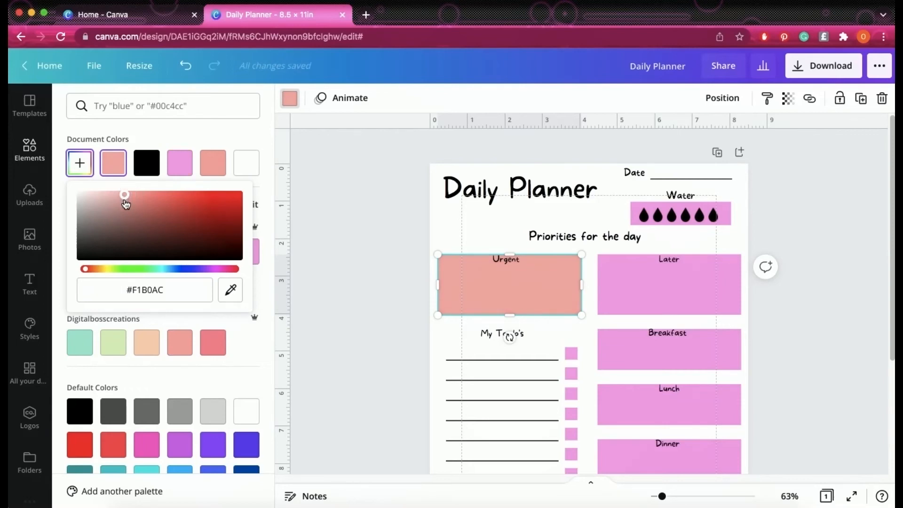
drag(130, 195, 122, 193)
click(614, 295)
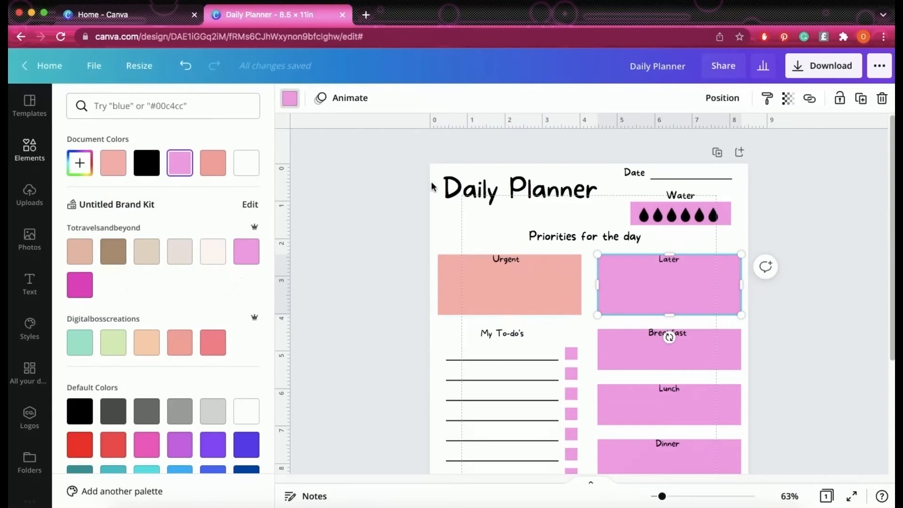
Step: Recolor the Later box with the document's salmon color, then lighten it to the pale pink #FFDEDD
click(113, 162)
click(80, 170)
drag(116, 191, 99, 190)
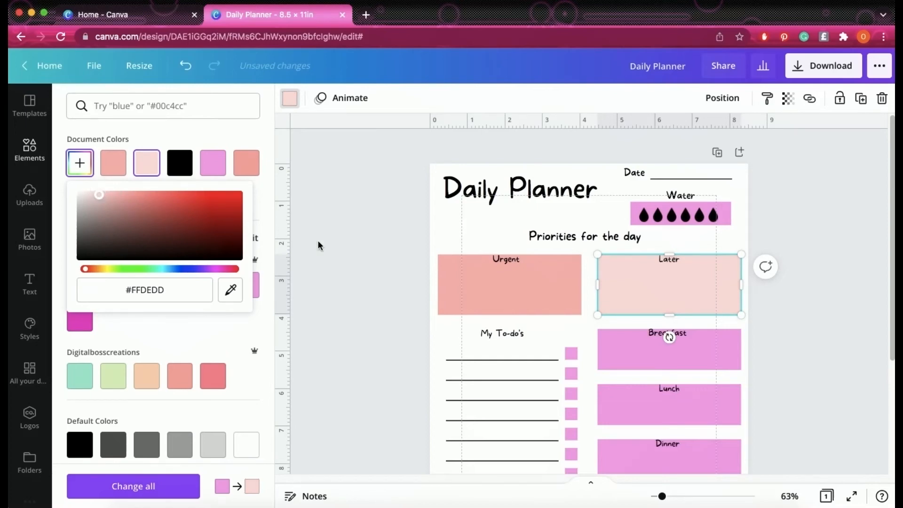
click(362, 260)
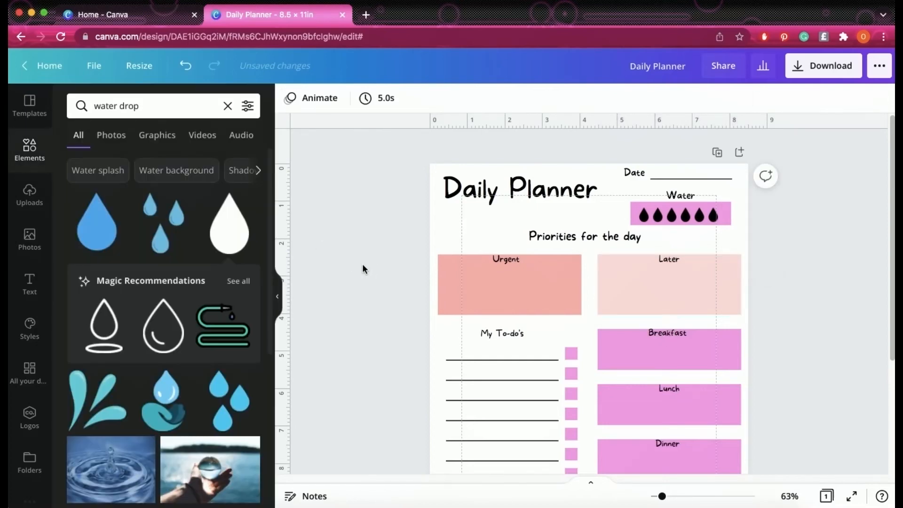
click(659, 294)
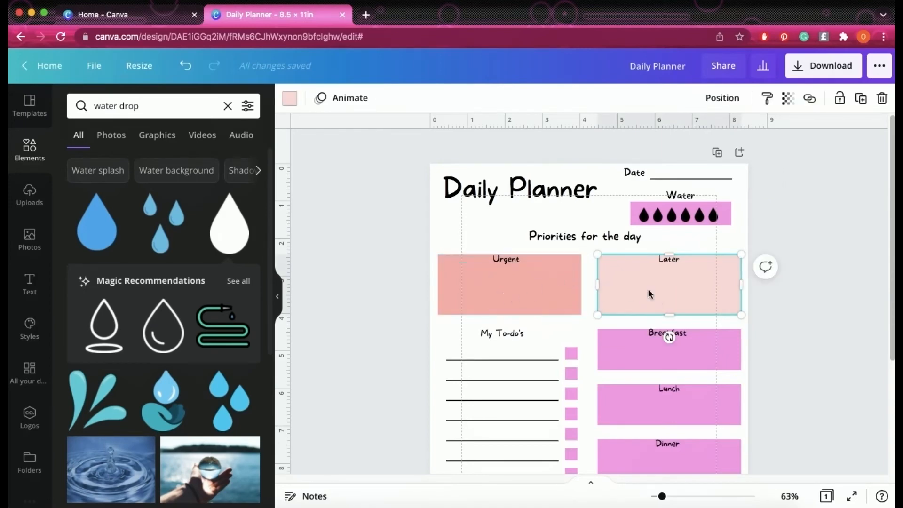
Step: Recolor the bar behind the water drops with the pale pink document color
click(635, 210)
click(290, 99)
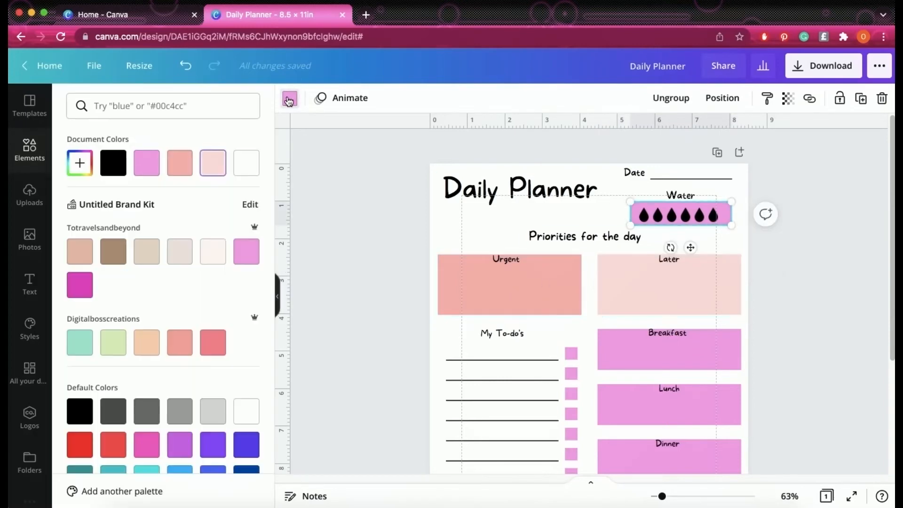
click(209, 170)
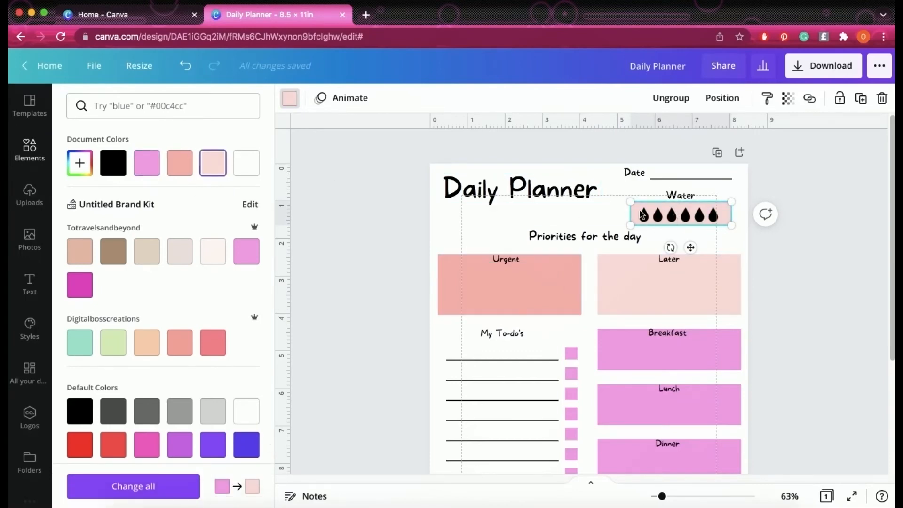
Step: Recolor the first water drop with the salmon document color and copy its style onto the second drop
click(643, 216)
click(663, 216)
click(644, 216)
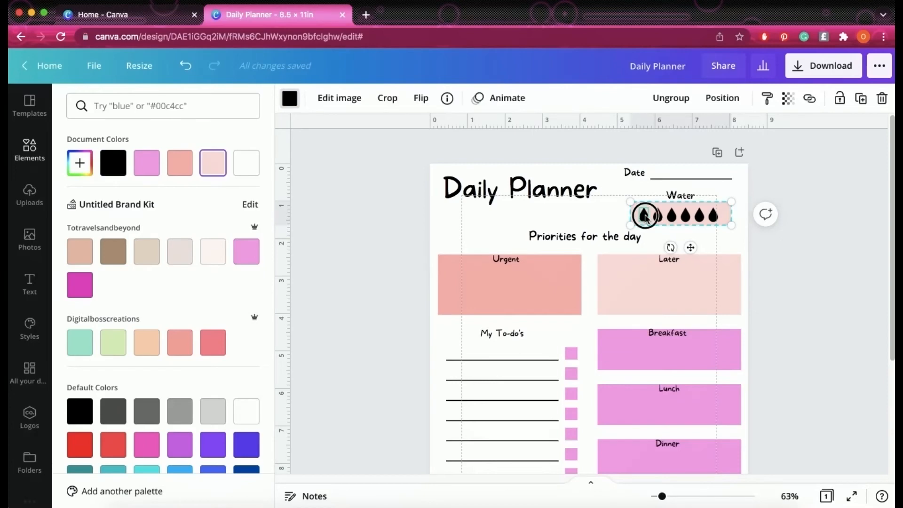
click(179, 164)
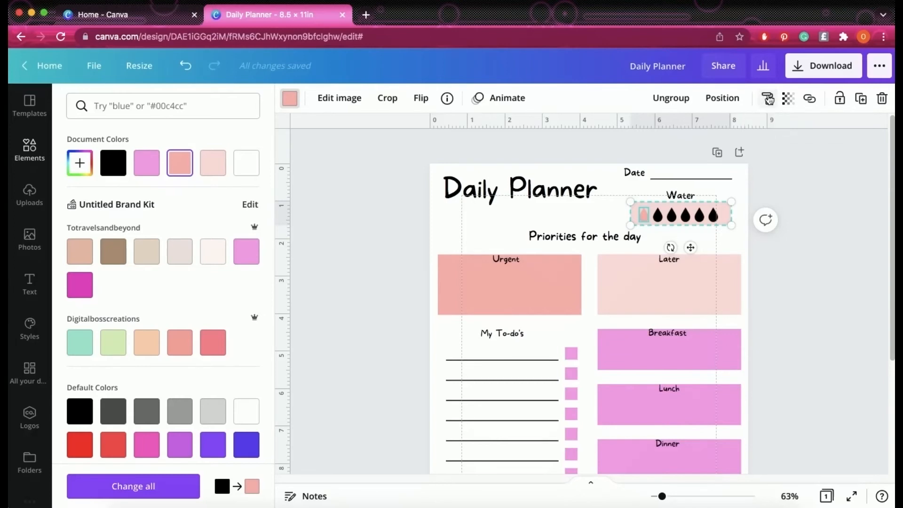
click(766, 100)
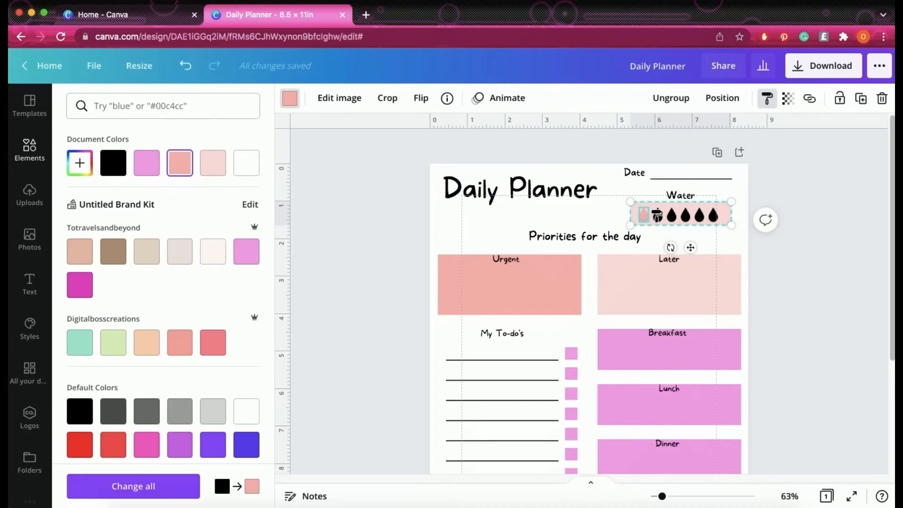
click(660, 217)
Step: Try to copy the second drop's style onto the third water drop, undoing each attempt
click(766, 99)
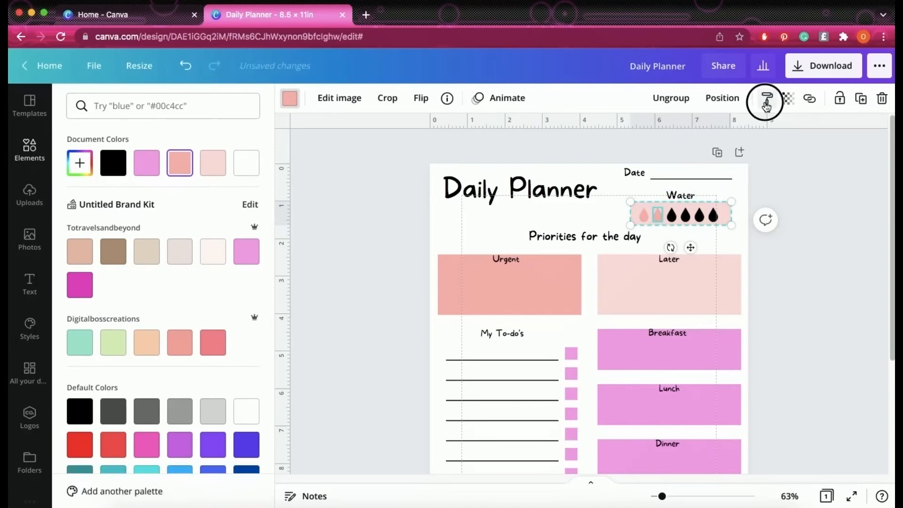
click(677, 207)
click(193, 68)
click(657, 220)
click(766, 98)
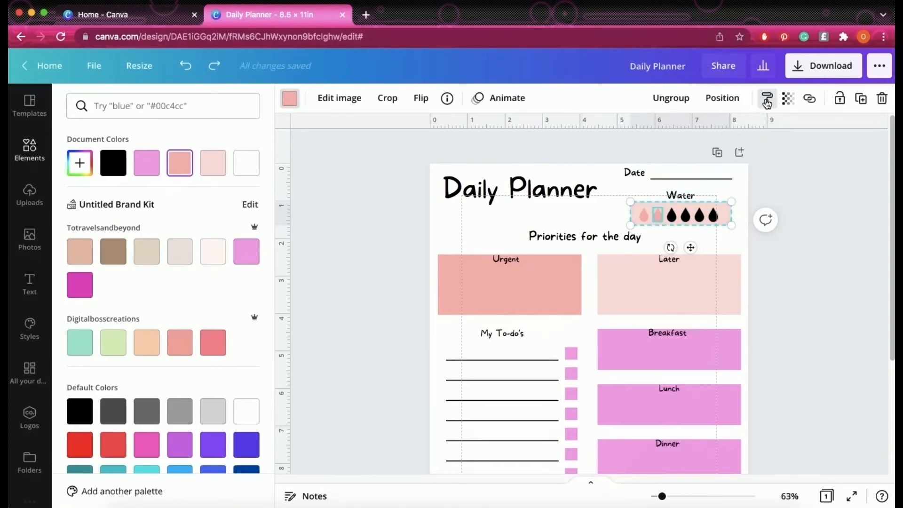
click(678, 220)
click(185, 66)
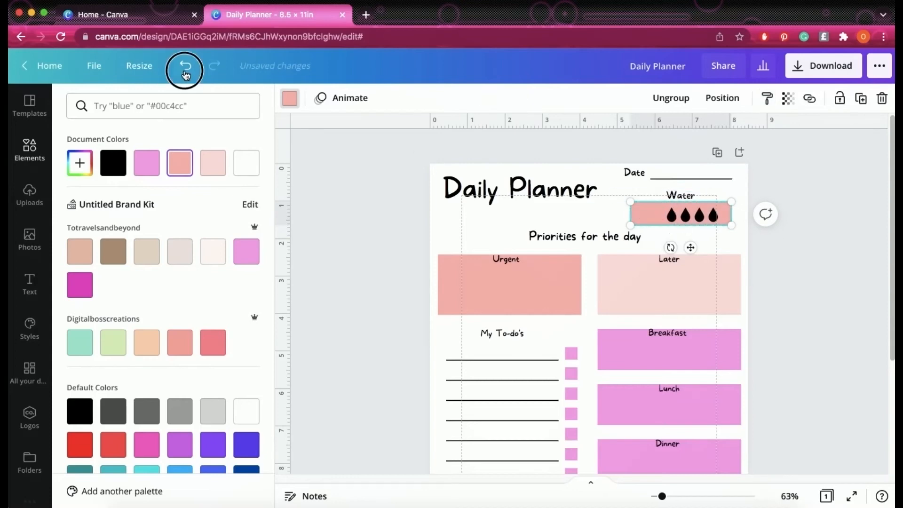
click(657, 217)
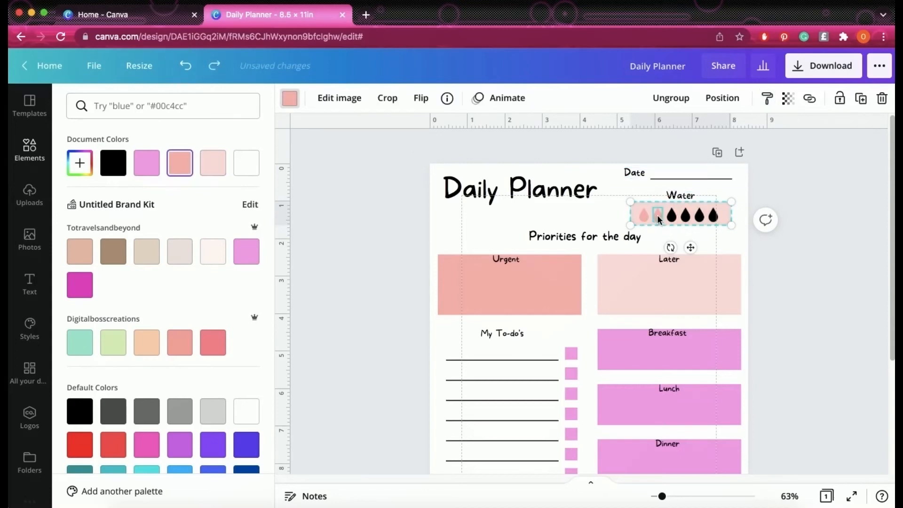
click(766, 98)
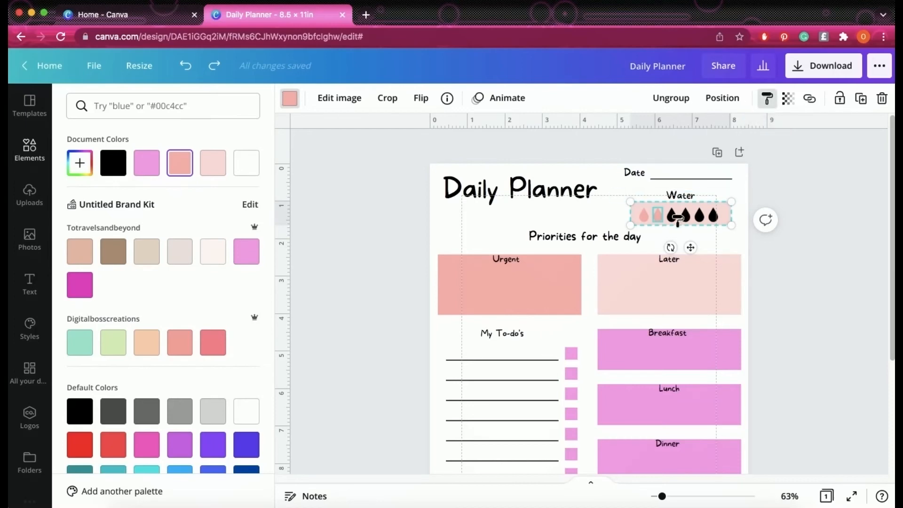
click(678, 217)
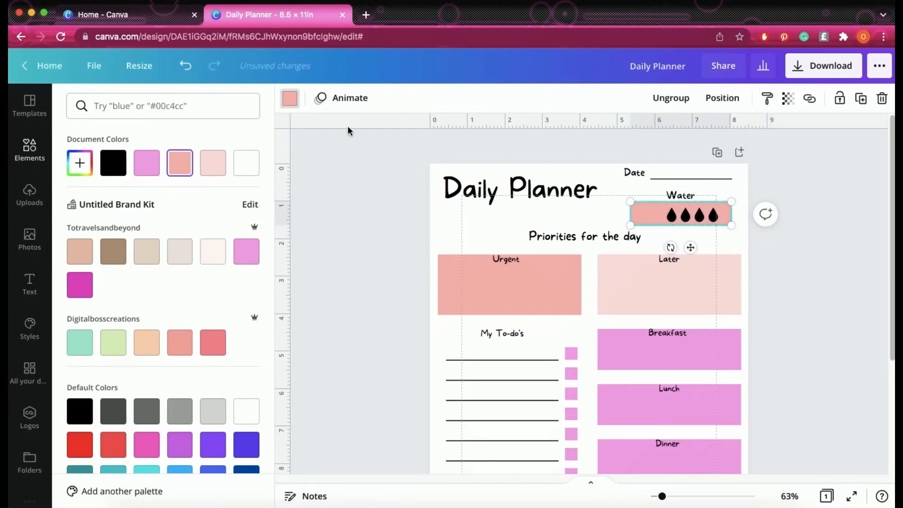
click(182, 70)
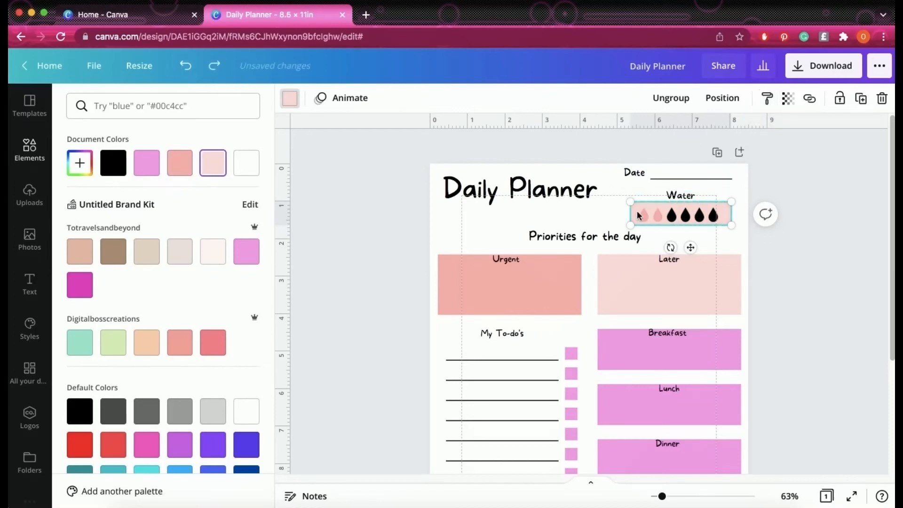
Step: Recolor the third through sixth water drops individually with the salmon document color
click(671, 215)
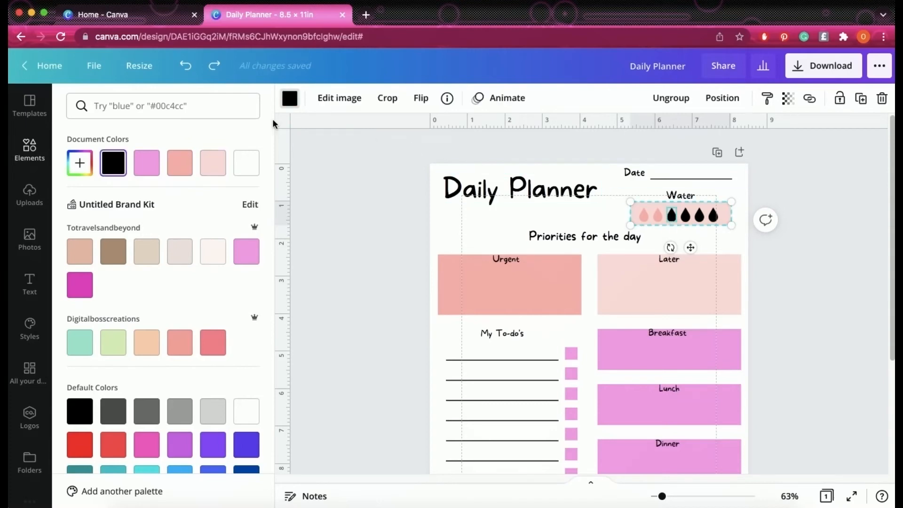
click(214, 163)
click(180, 162)
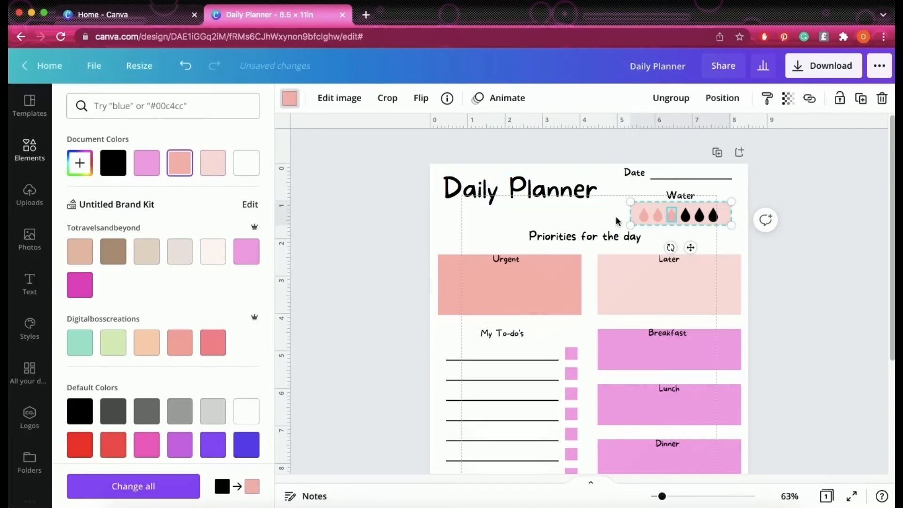
click(687, 221)
click(180, 162)
click(691, 217)
click(180, 162)
click(713, 220)
click(713, 217)
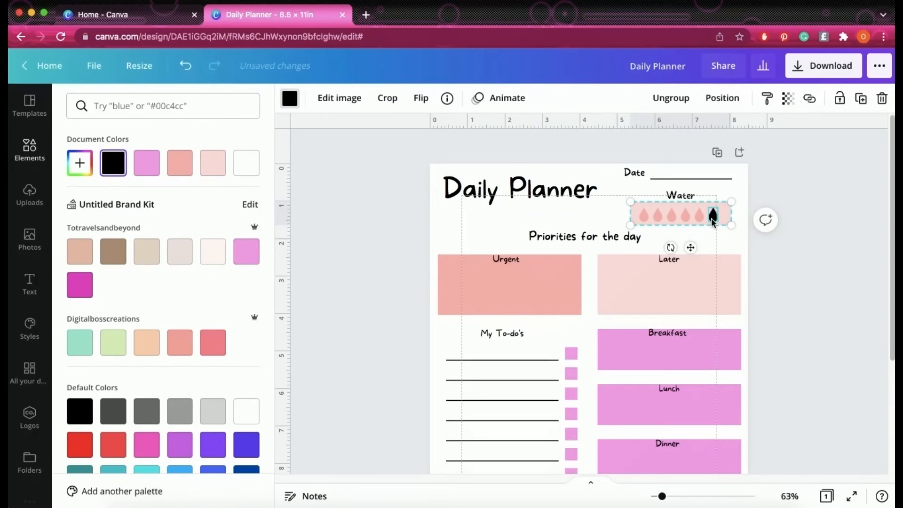
click(190, 163)
Step: Recolor the Breakfast and Dinner boxes salmon and the Lunch box pale pink using the document colors
scroll(691, 259, down, 4)
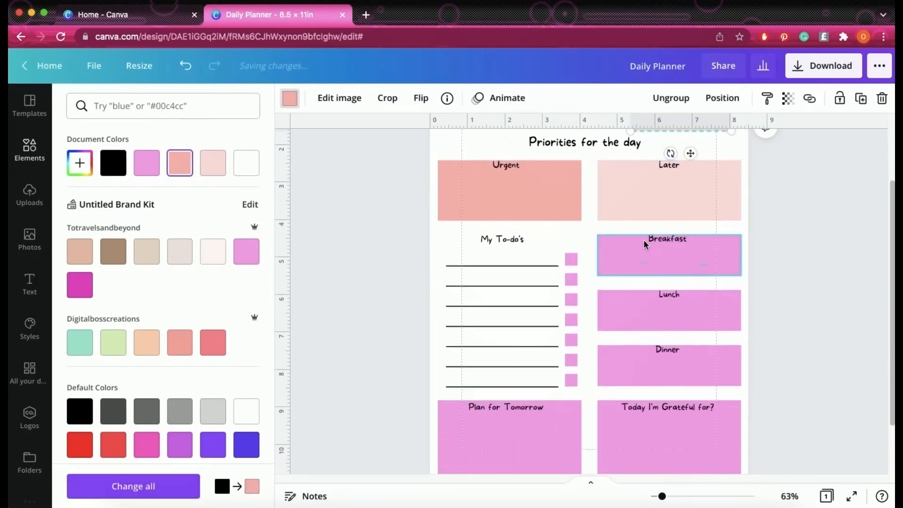
scroll(627, 219, up, 1)
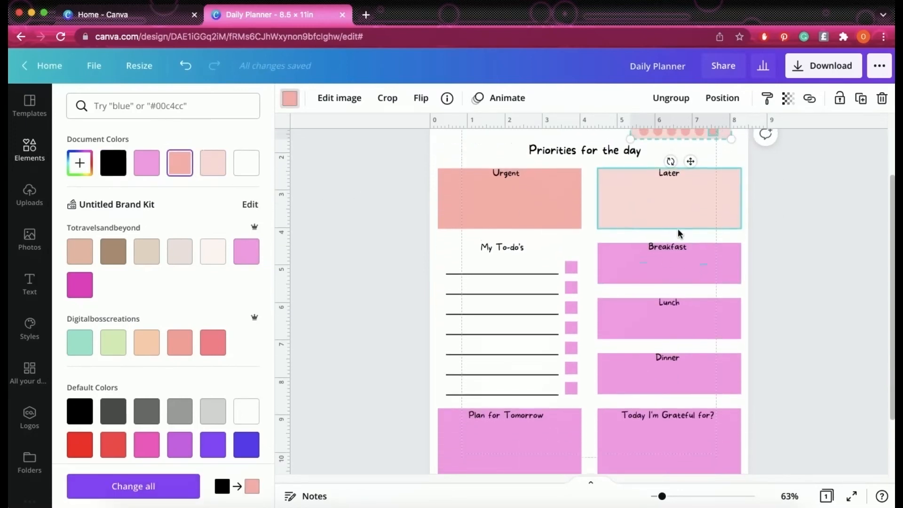
click(721, 271)
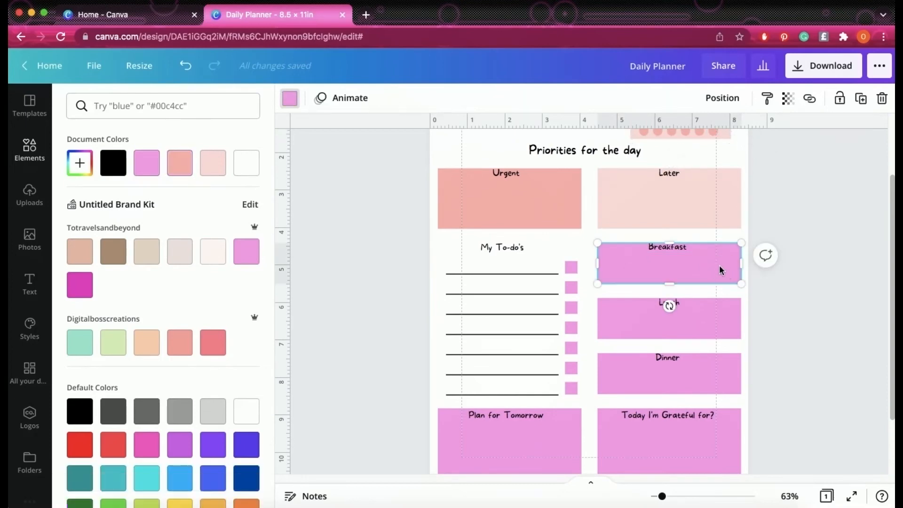
click(186, 163)
click(726, 321)
click(212, 162)
click(731, 366)
click(182, 164)
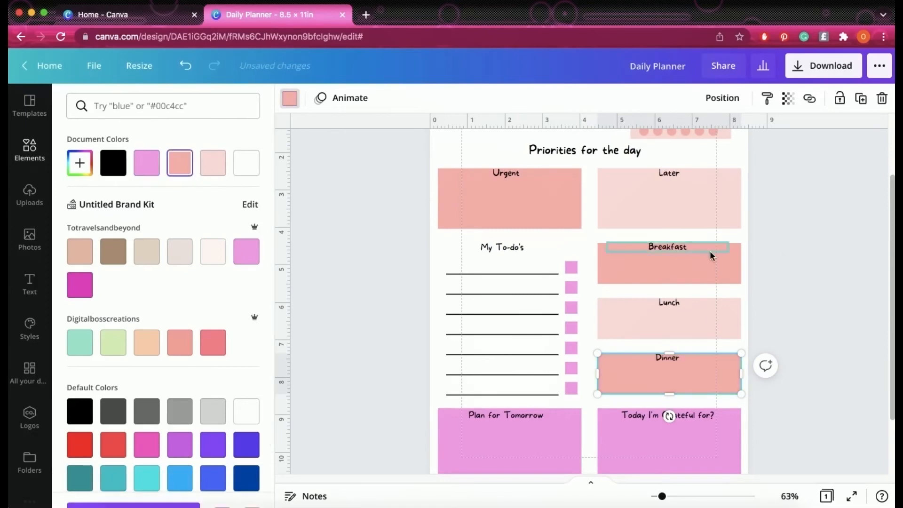
Step: Recolor the Today I'm Grateful for? box pale pink and the Plan for Tomorrow box salmon
click(734, 421)
click(212, 164)
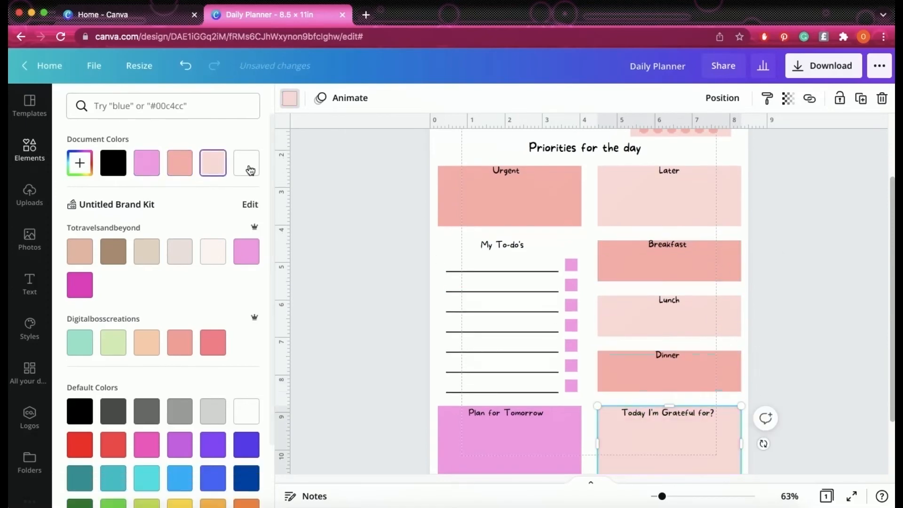
click(497, 441)
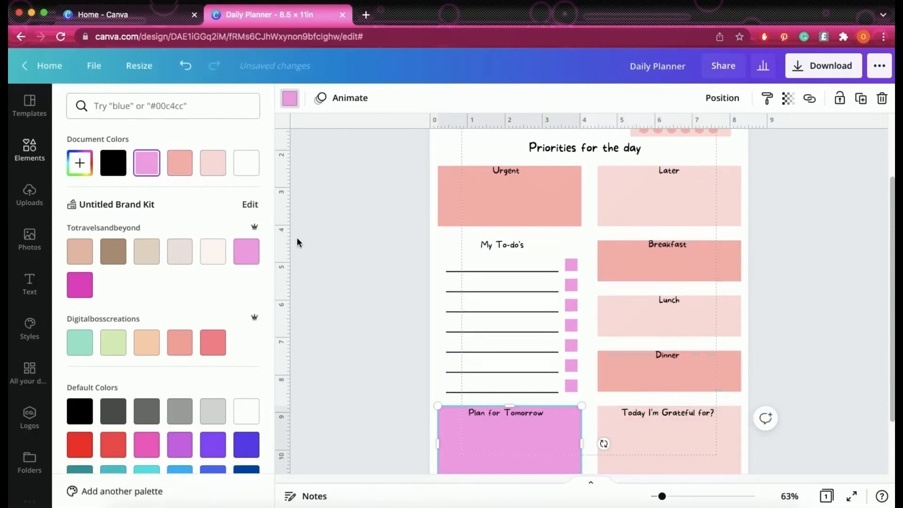
click(180, 163)
Step: Recolor the first My To-do's checkbox square pale pink and the second one salmon
scroll(787, 268, up, 3)
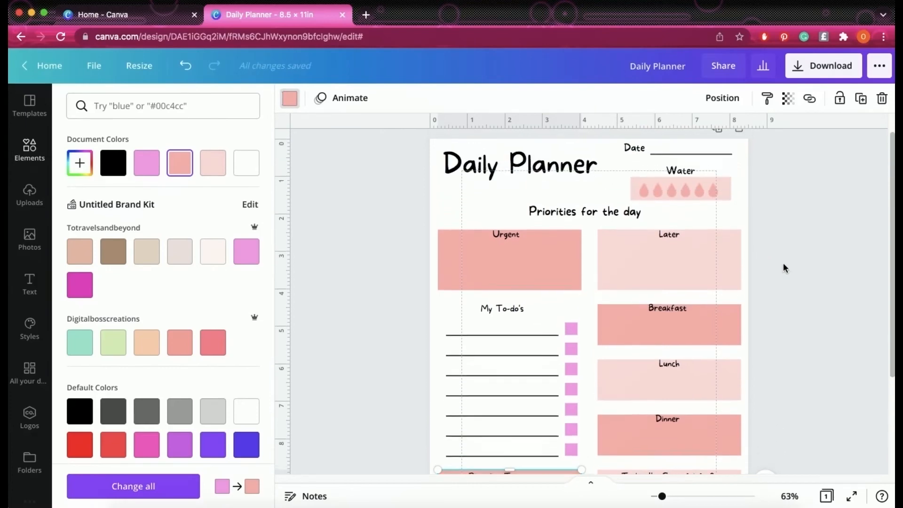
scroll(783, 266, down, 3)
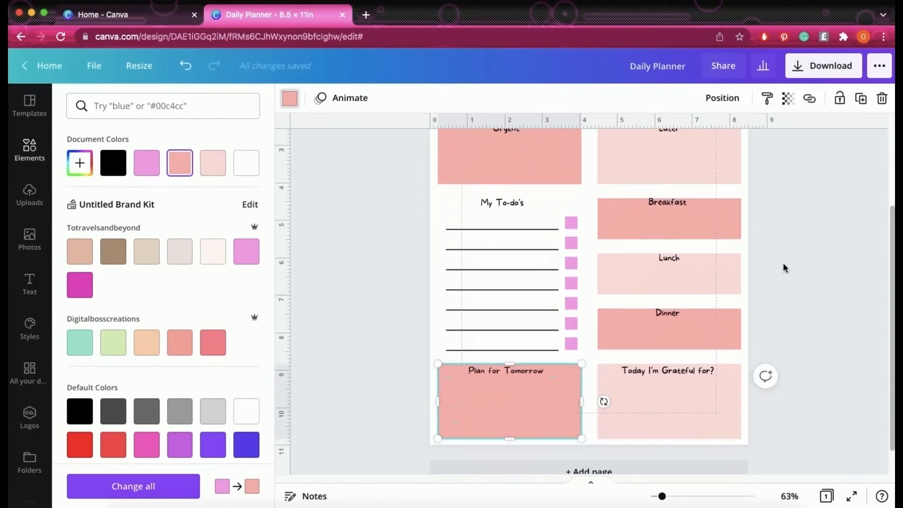
scroll(784, 265, up, 1)
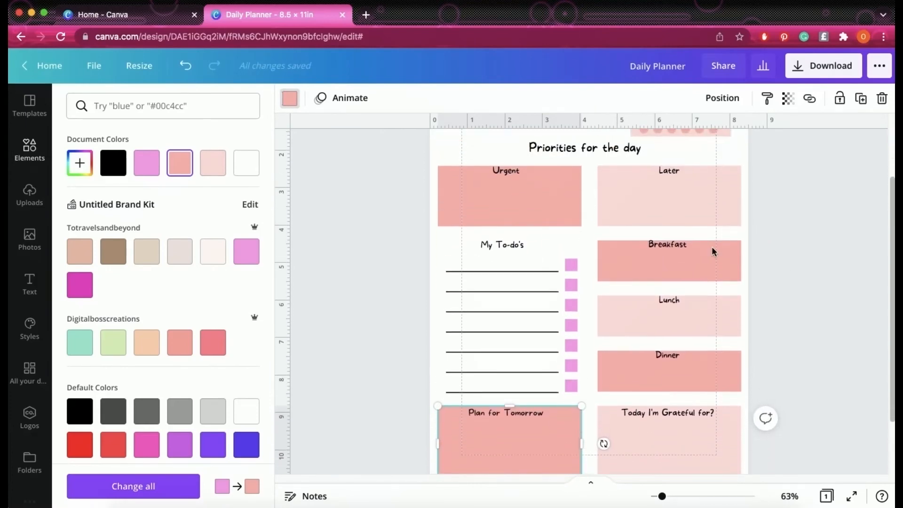
click(571, 264)
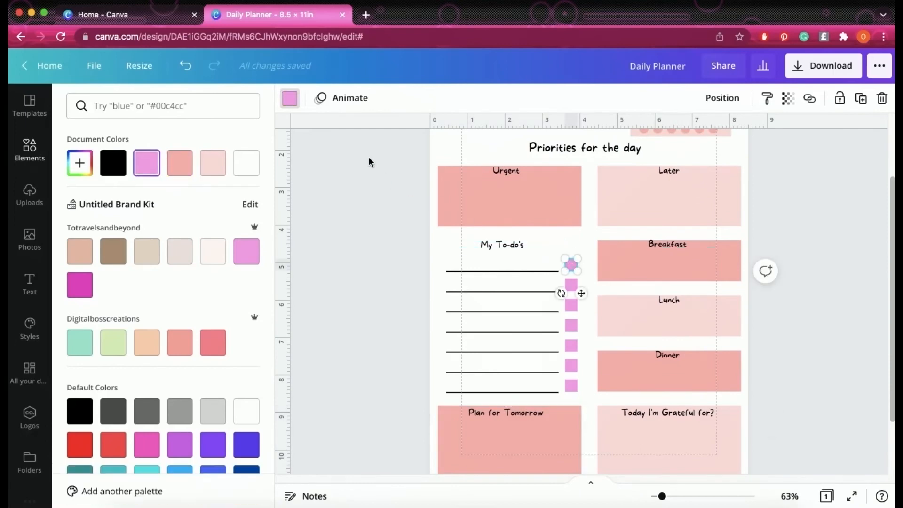
click(212, 165)
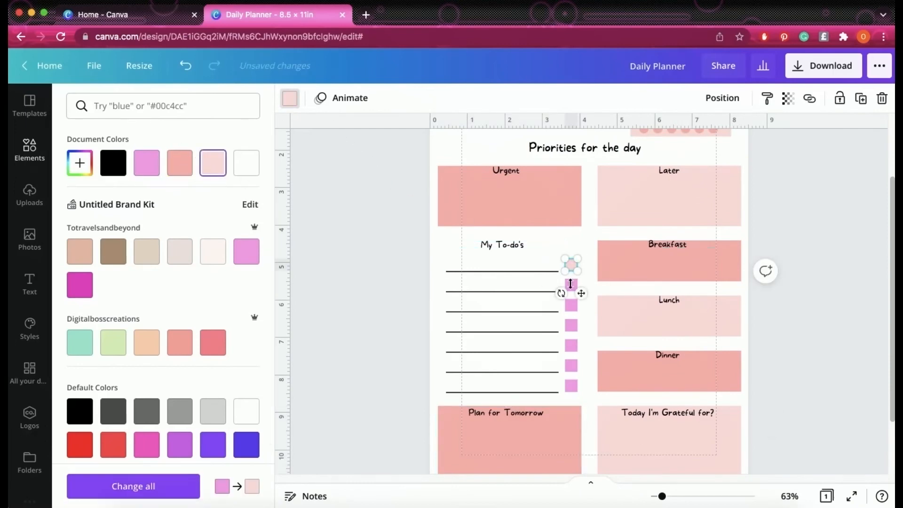
click(584, 321)
click(571, 287)
click(571, 288)
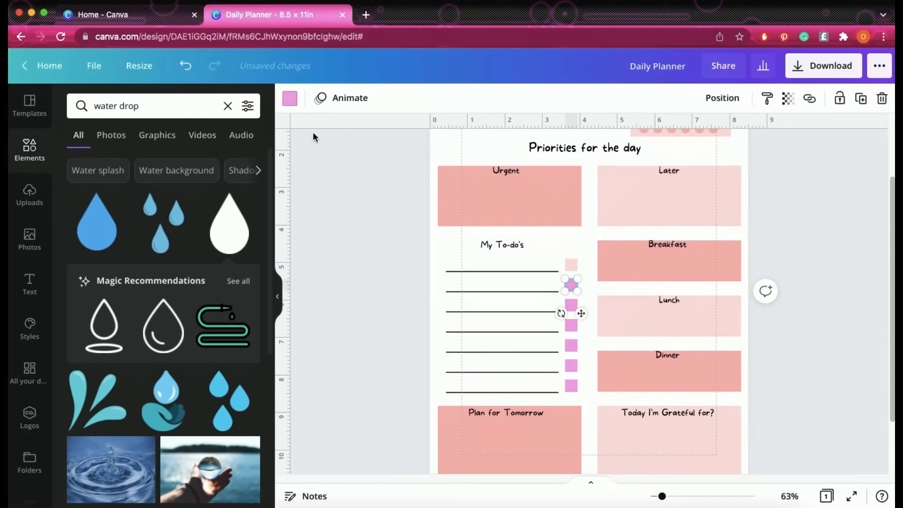
click(291, 106)
click(179, 163)
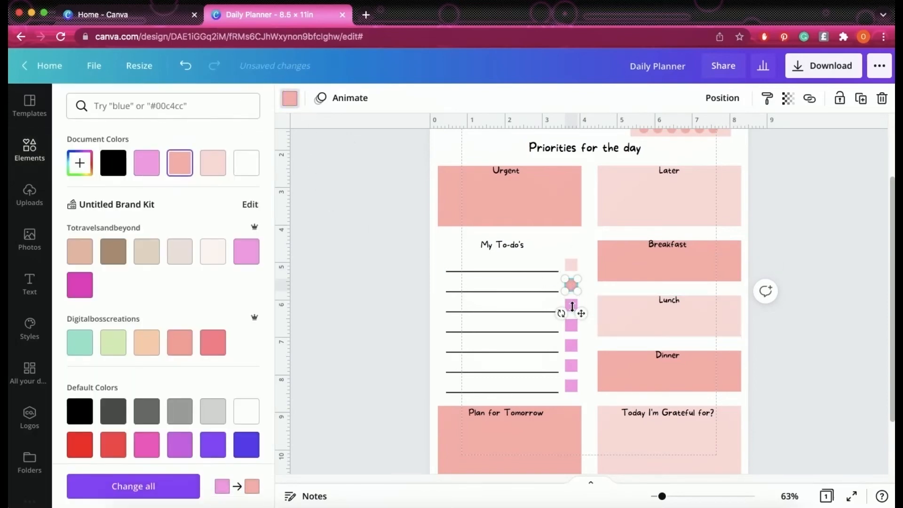
Step: Recolor the third My To-do's checkbox square with the pale pink document color
click(583, 308)
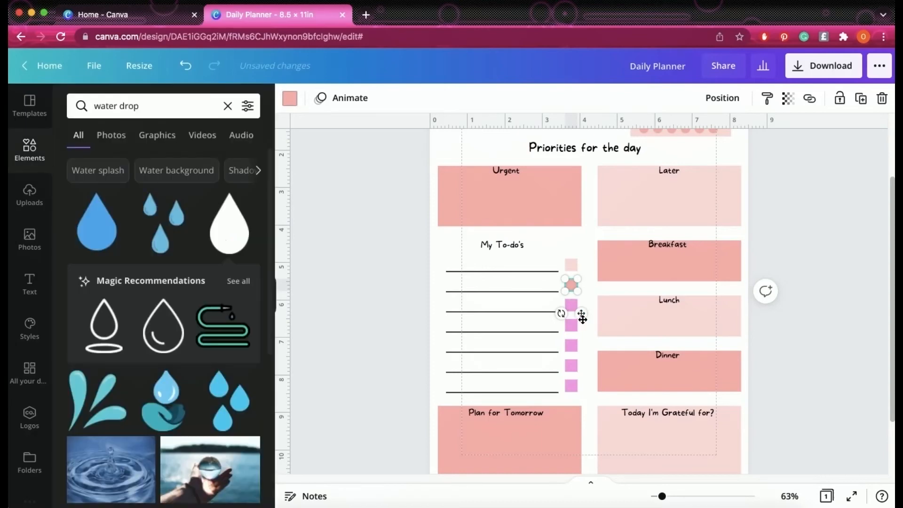
click(571, 307)
click(290, 99)
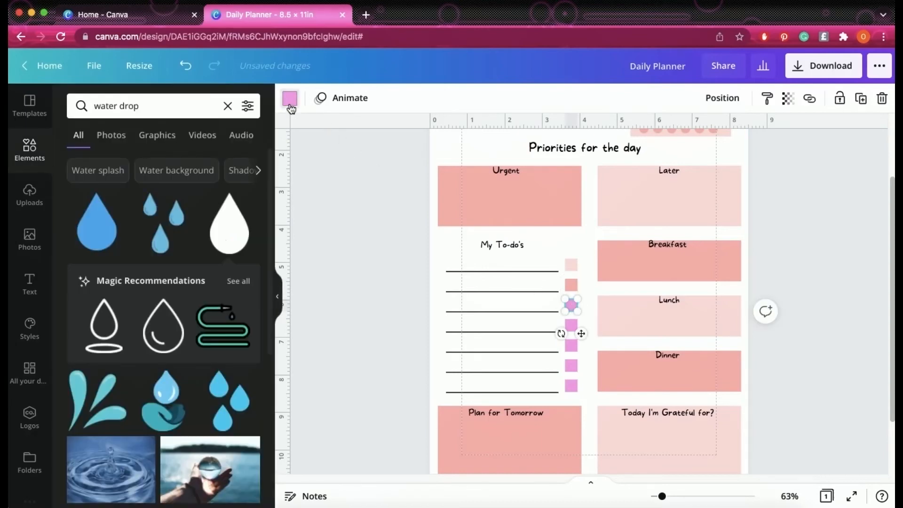
click(223, 174)
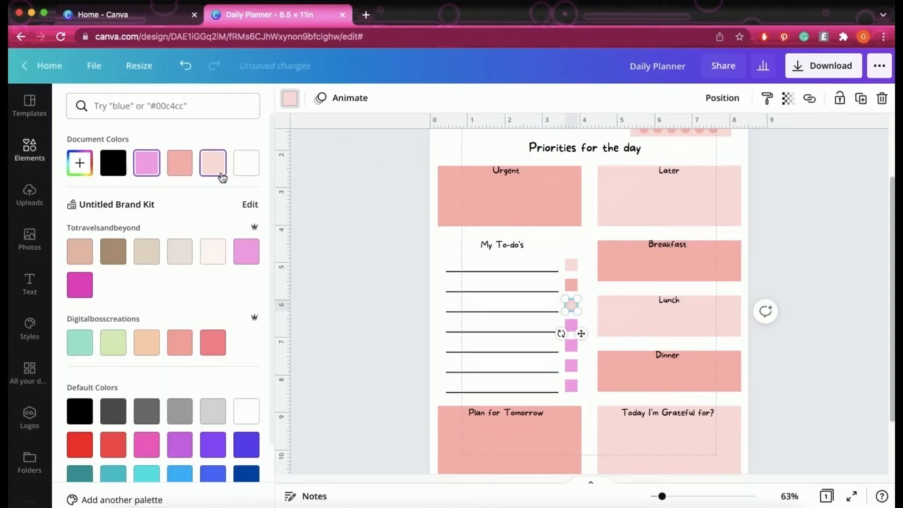
click(576, 334)
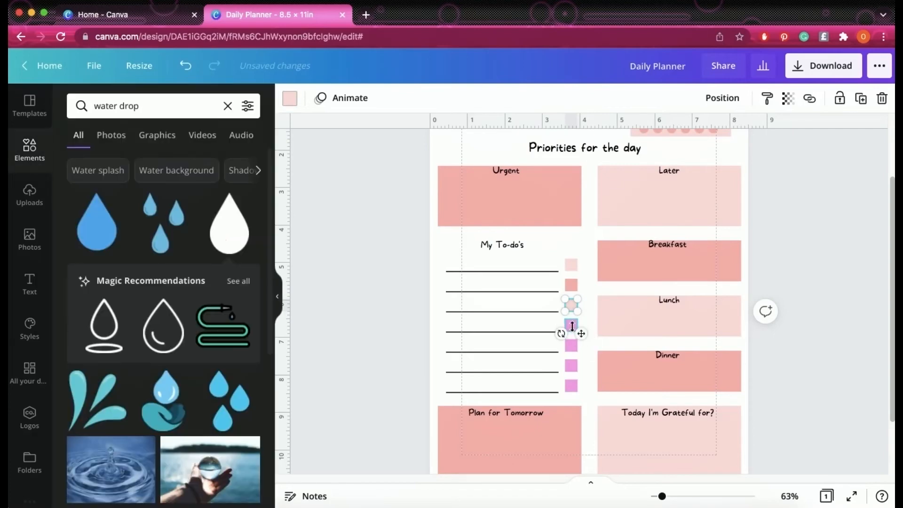
Step: Recolor the fourth My To-do's checkbox square salmon and the fifth one pale pink using the document colors
click(573, 328)
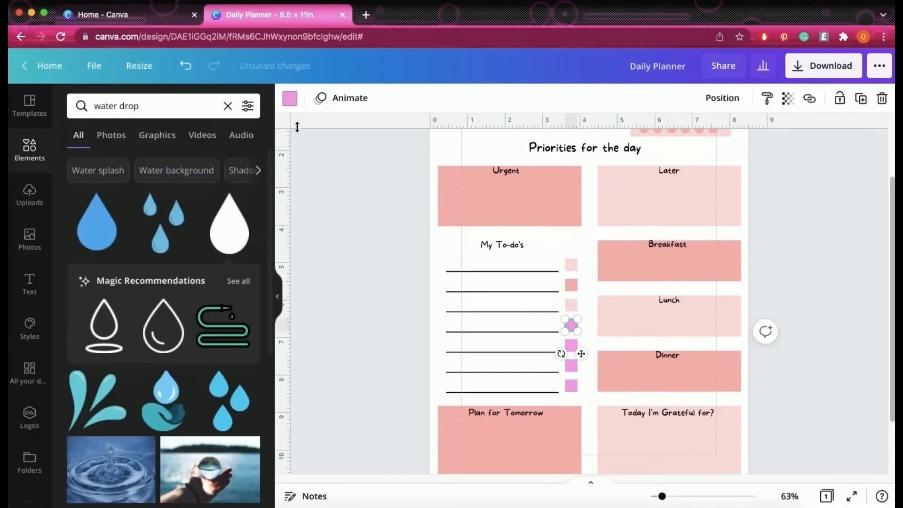
click(289, 104)
click(186, 162)
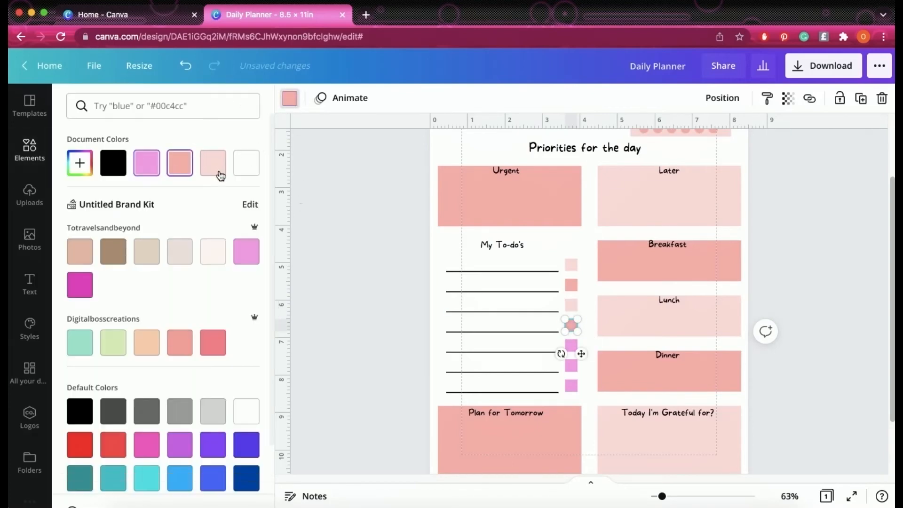
click(571, 344)
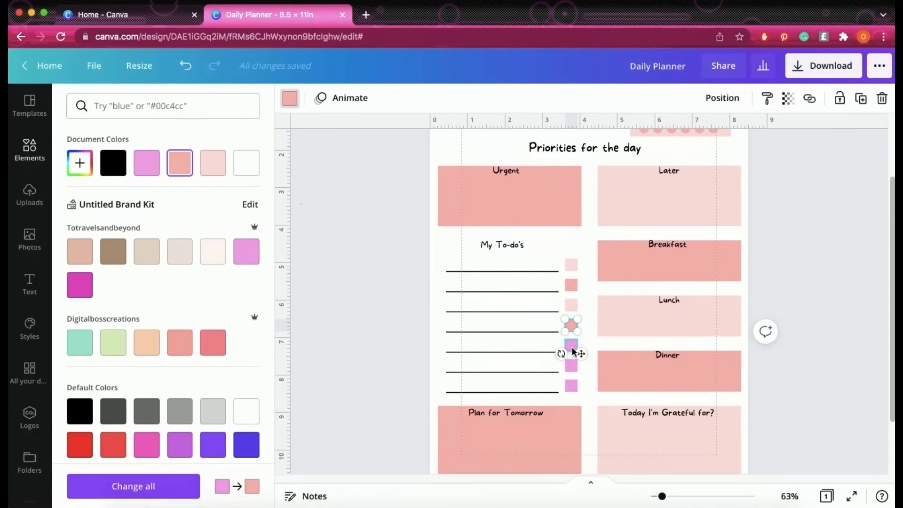
click(213, 162)
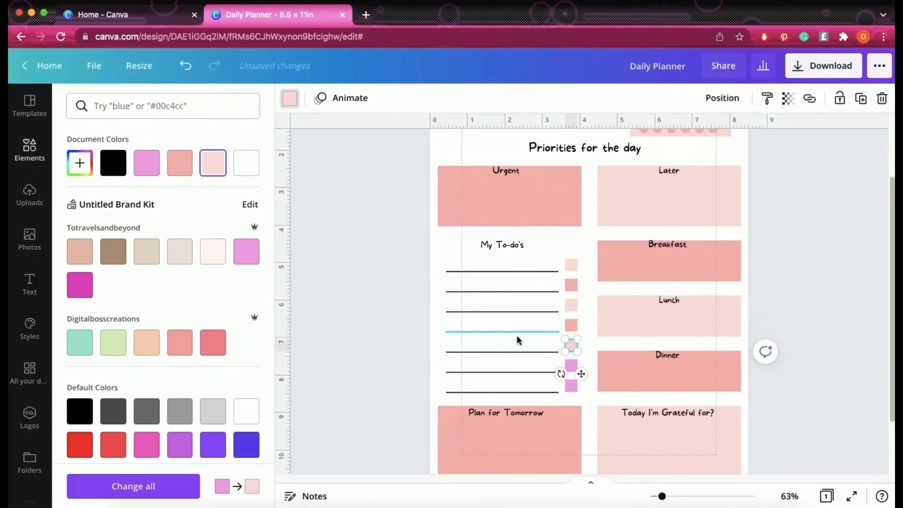
Step: Recolor the last My To-do's checkbox square pale pink and the sixth one salmon
click(571, 381)
click(180, 163)
click(570, 366)
click(571, 385)
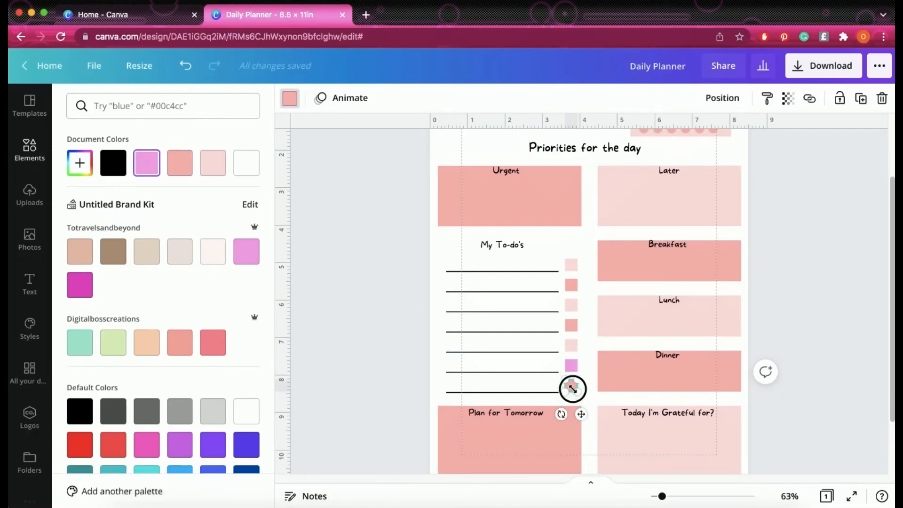
click(213, 162)
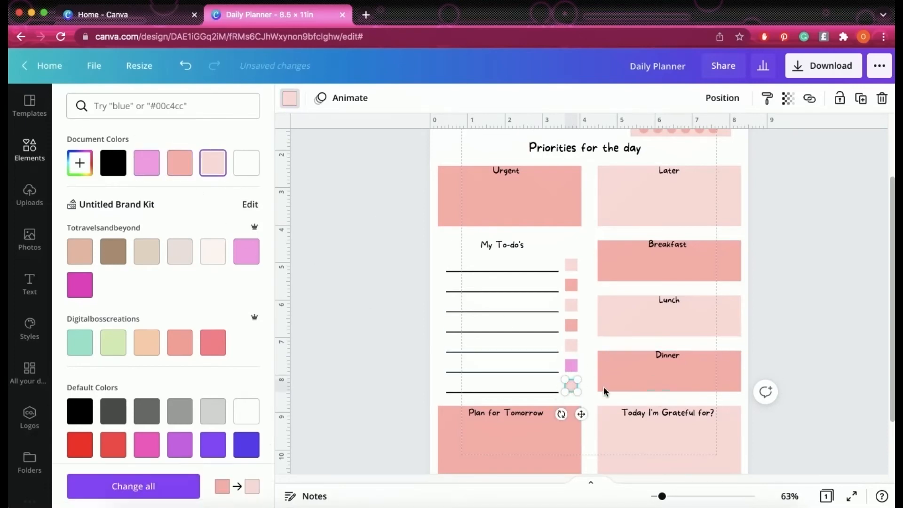
click(572, 367)
click(180, 162)
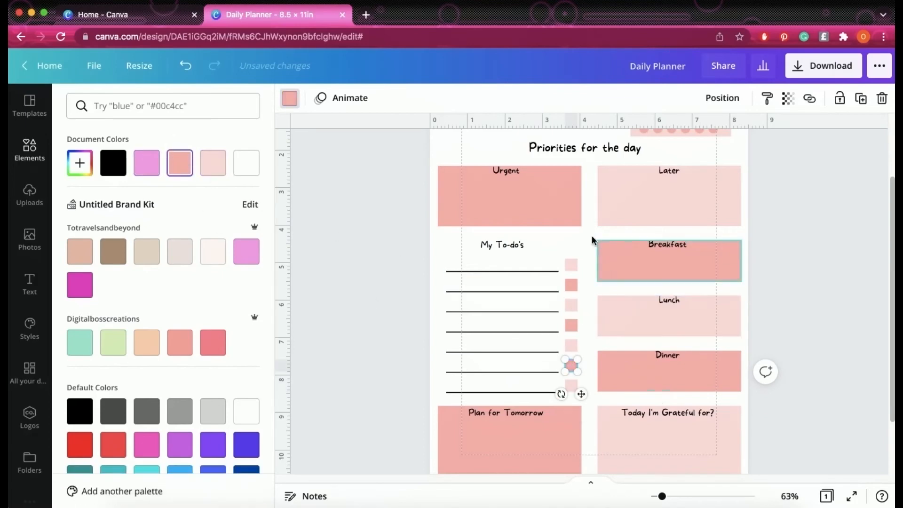
Step: Move the Daily Planner title slightly lower, keeping it aligned with the left edge of the Urgent box
scroll(625, 352, up, 3)
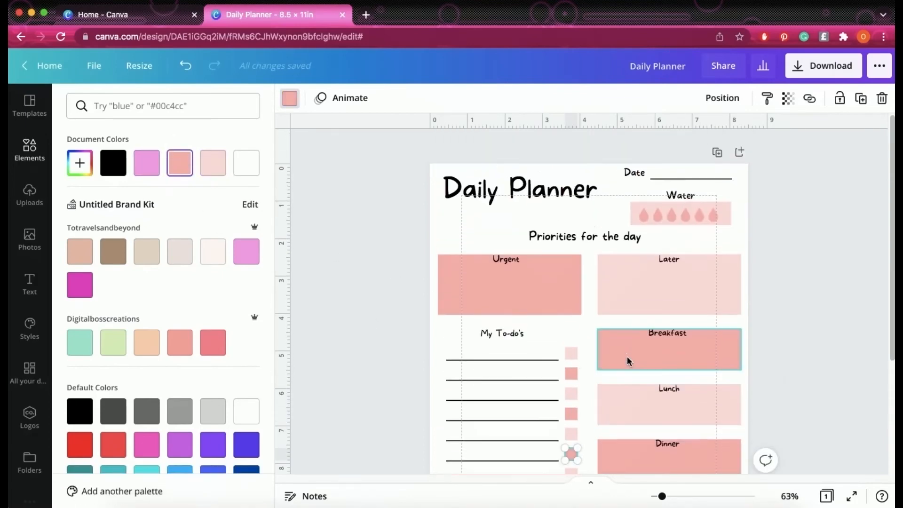
drag(515, 188, 515, 203)
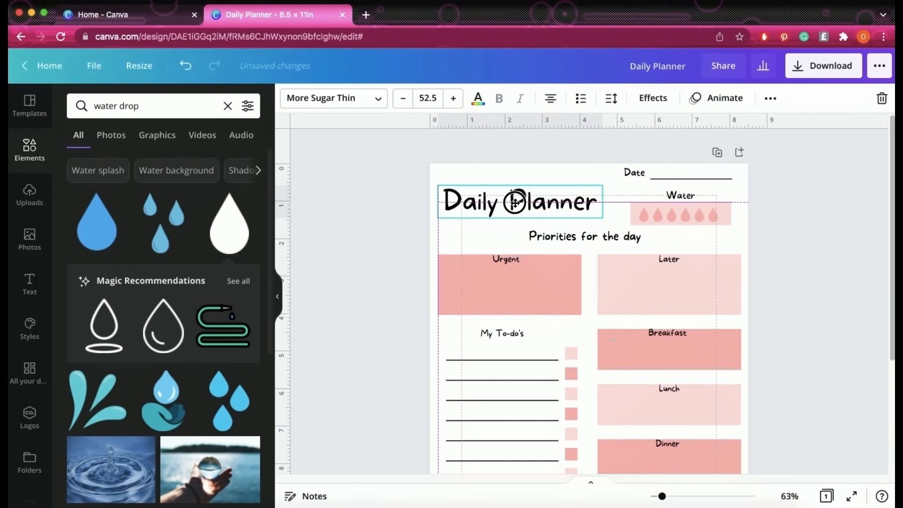
click(484, 236)
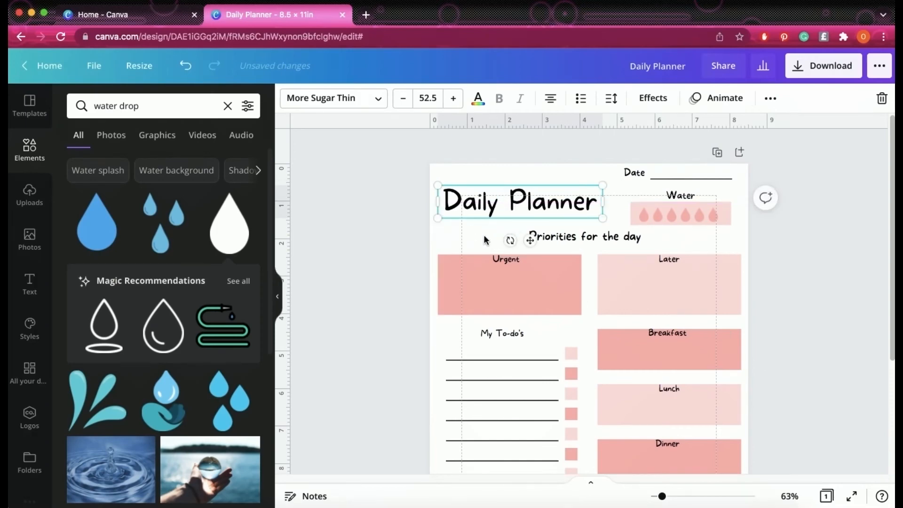
Step: Review the whole Daily Planner page from the Date line to the Plan for Tomorrow and Today I'm Grateful for? boxes
scroll(470, 288, down, 2)
scroll(474, 291, down, 4)
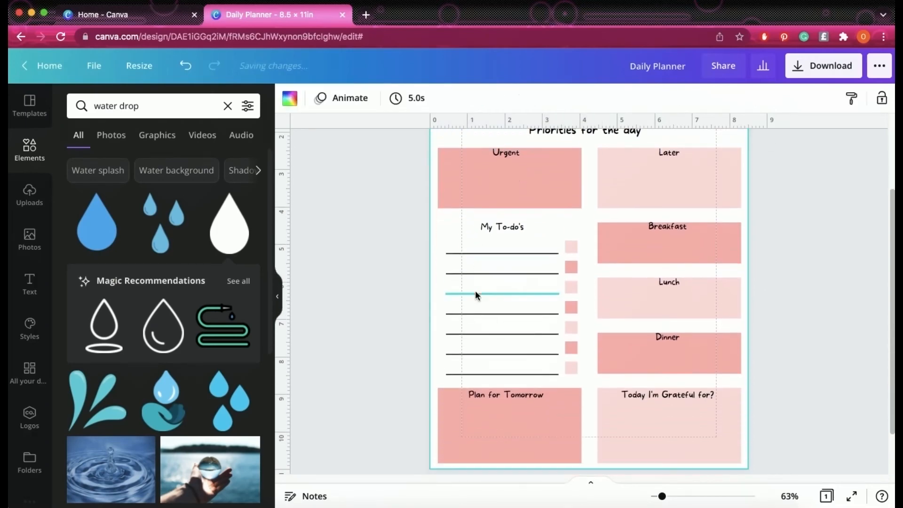
scroll(473, 282, up, 4)
click(90, 63)
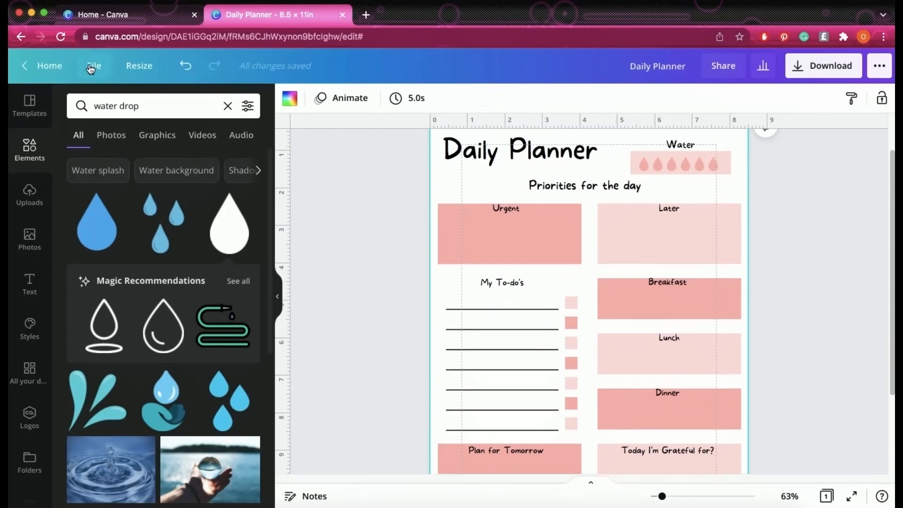
click(152, 239)
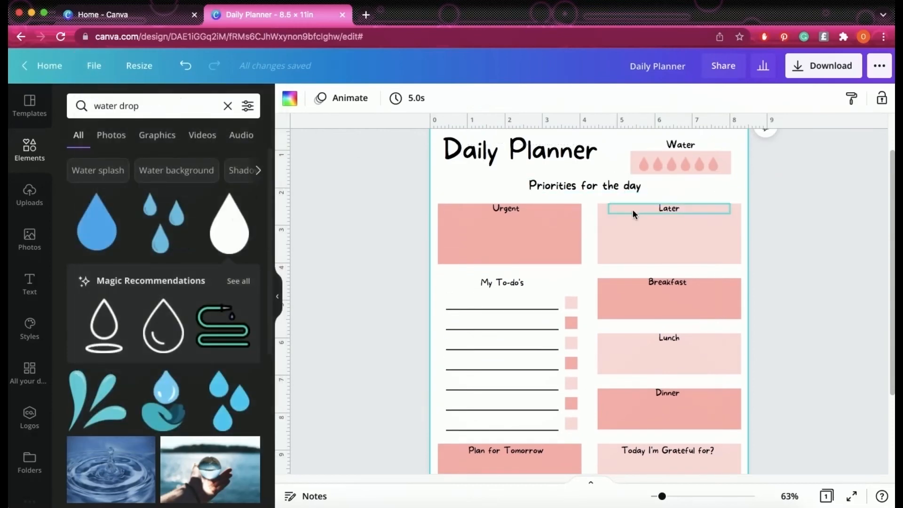
scroll(632, 208, down, 4)
scroll(597, 329, up, 5)
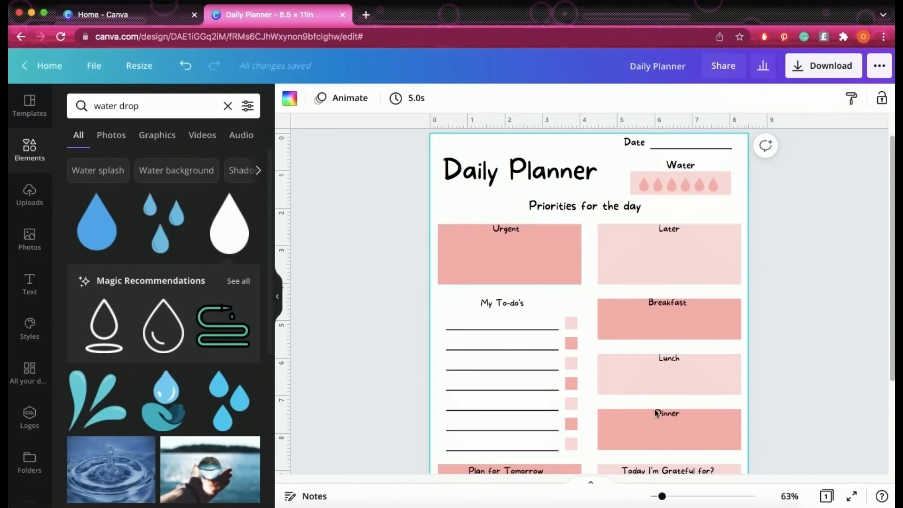
scroll(655, 382, down, 3)
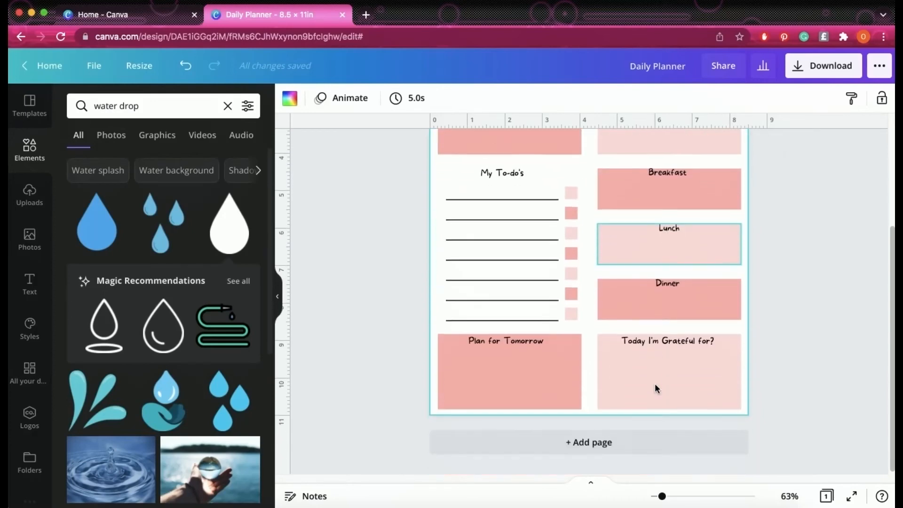
scroll(653, 381, up, 4)
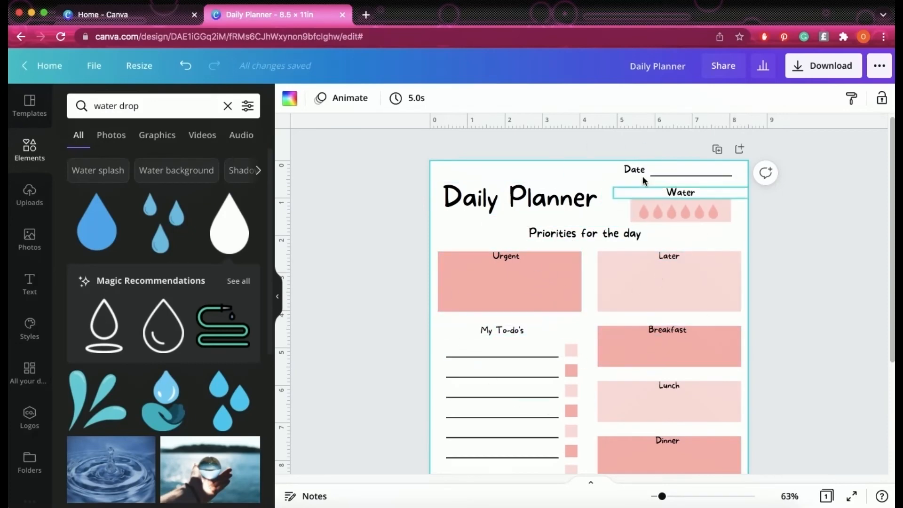
scroll(553, 371, down, 3)
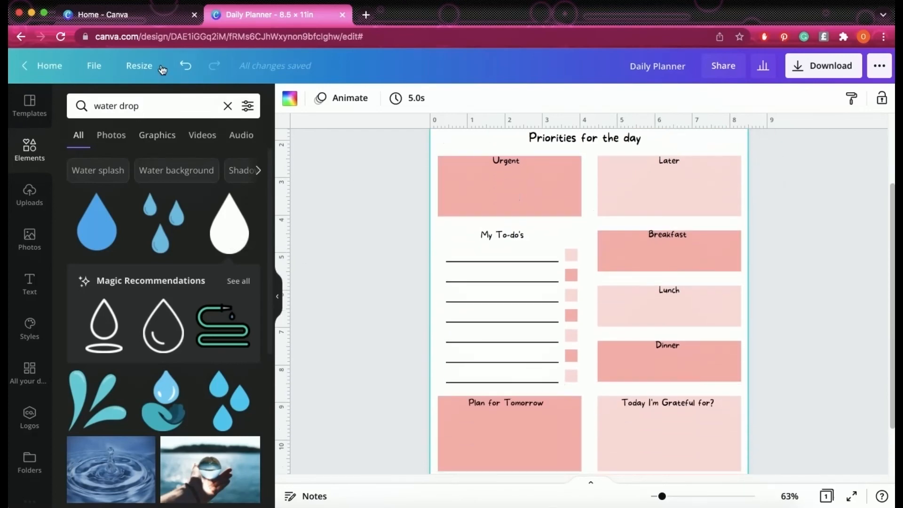
Step: Create a resized copy of the planner in the A4 Document format
click(141, 65)
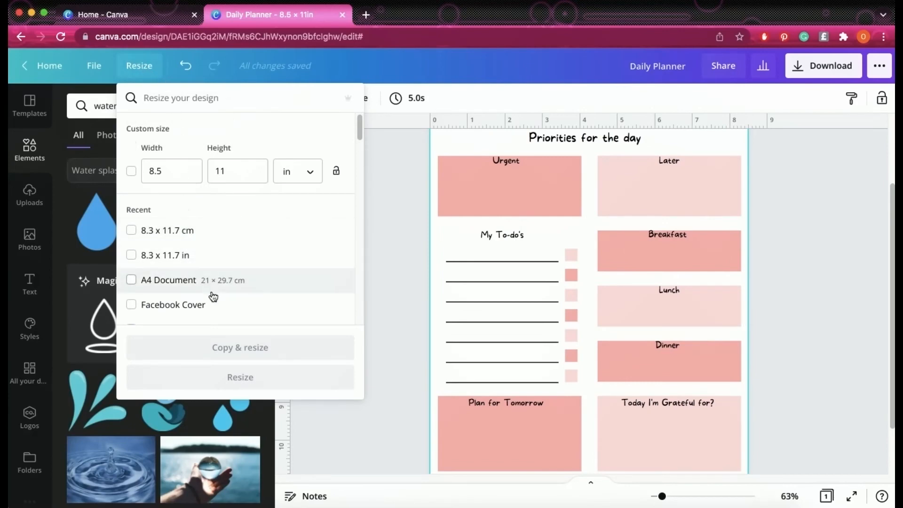
click(166, 283)
click(278, 349)
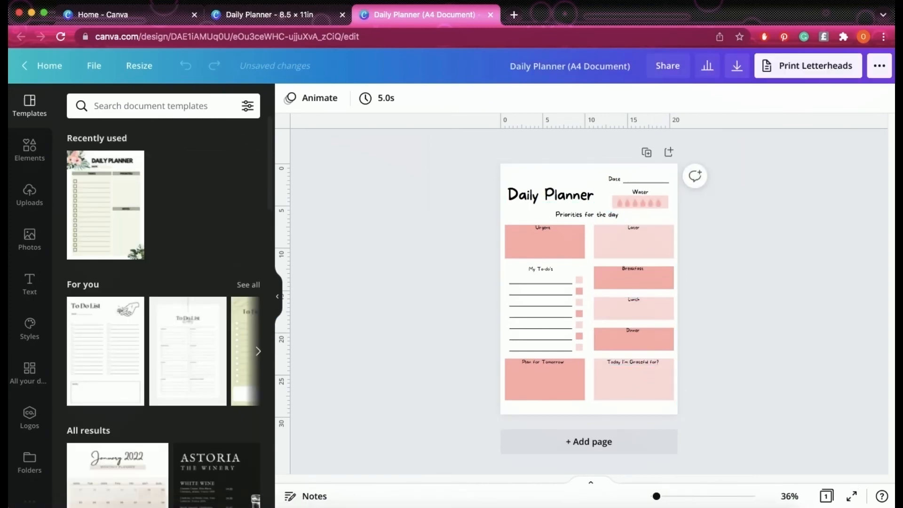
Step: In the A4 copy, move the Daily Planner title up level with the Date line and the Priorities for the day heading up beneath it
drag(656, 496, 661, 496)
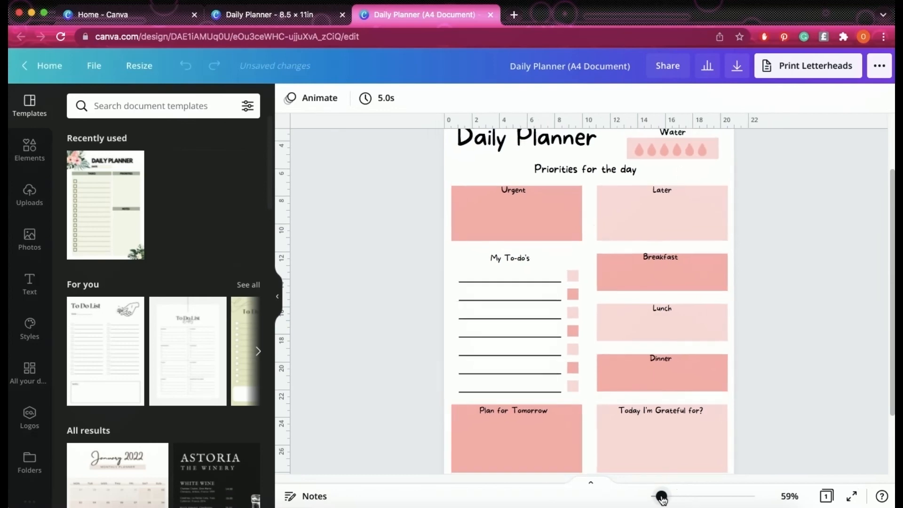
scroll(623, 405, down, 2)
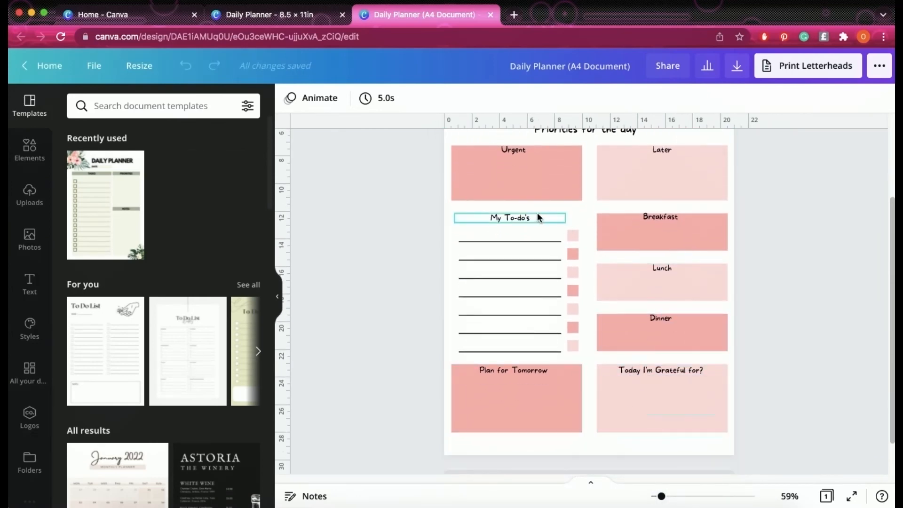
scroll(658, 267, up, 1)
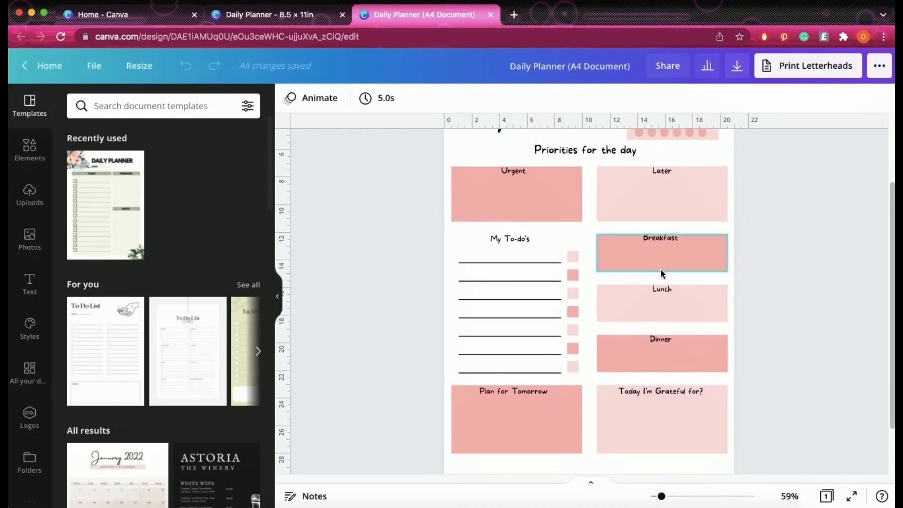
scroll(658, 267, up, 5)
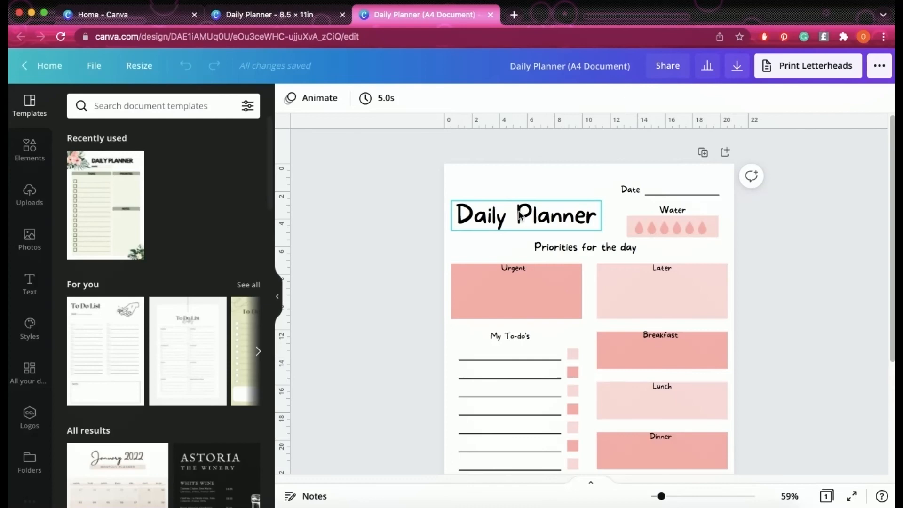
drag(520, 216, 520, 191)
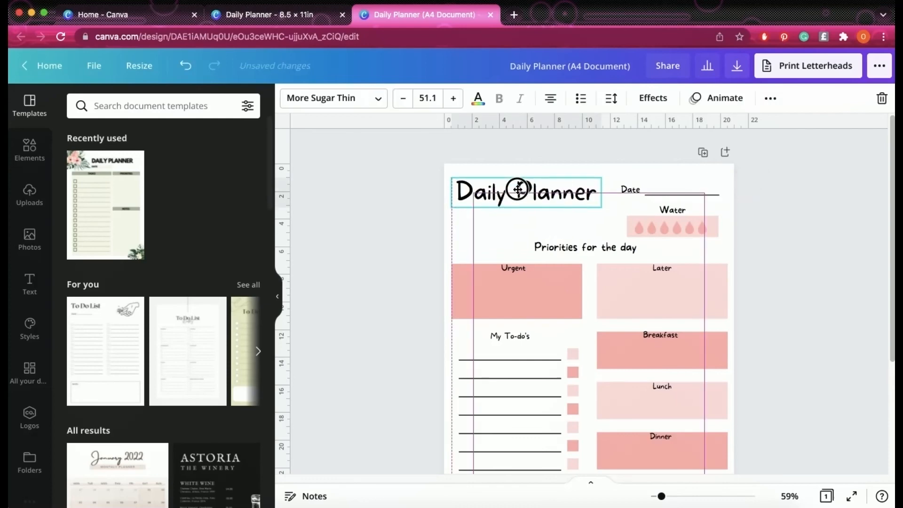
click(571, 253)
drag(566, 244, 530, 224)
Step: Extend the Urgent and Later boxes upward to fill the gap below the Priorities for the day heading
click(514, 265)
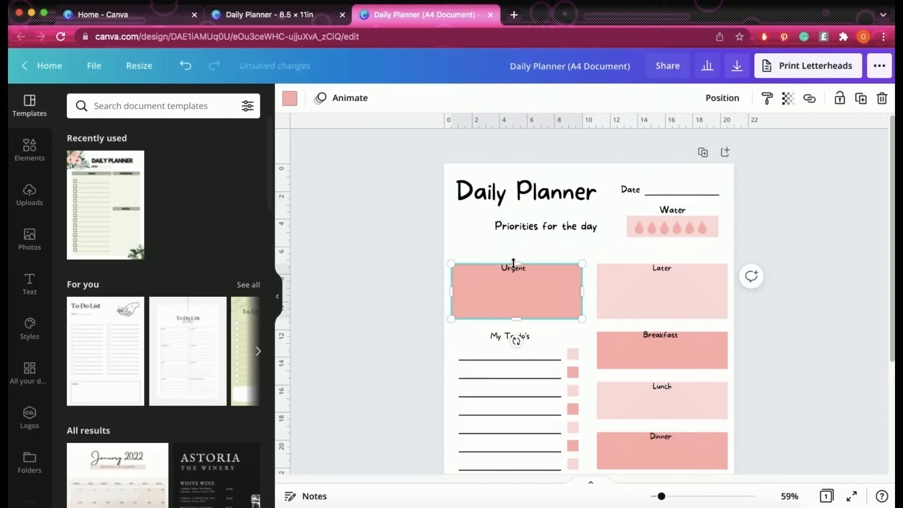
drag(514, 264, 514, 246)
click(655, 285)
drag(660, 262, 657, 246)
scroll(658, 344, down, 5)
click(636, 375)
scroll(650, 310, up, 3)
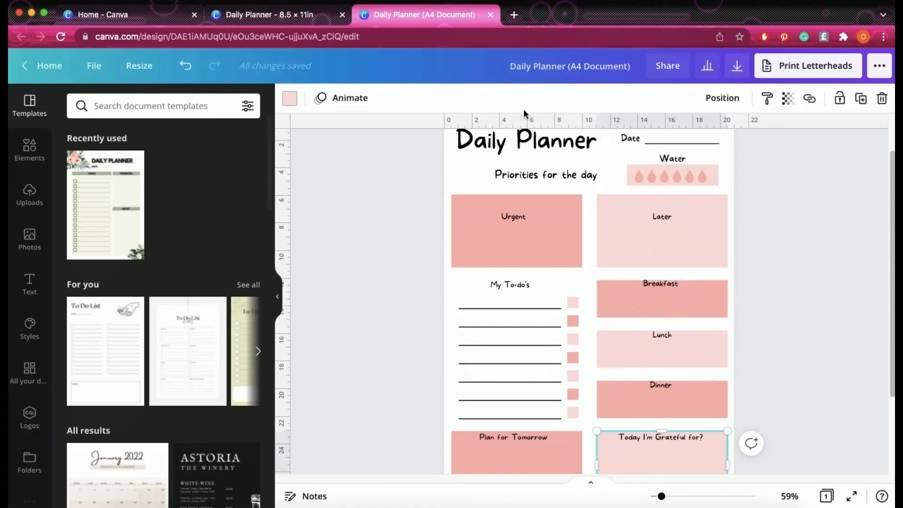
Step: Switch back to the original 8.5 × 11 in Daily Planner design and look over its page
click(284, 17)
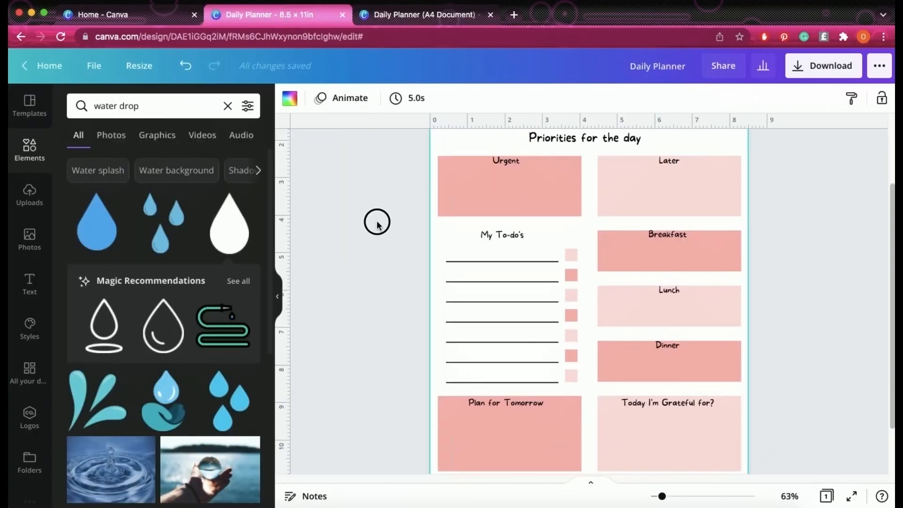
click(377, 223)
scroll(656, 345, down, 3)
scroll(653, 329, up, 3)
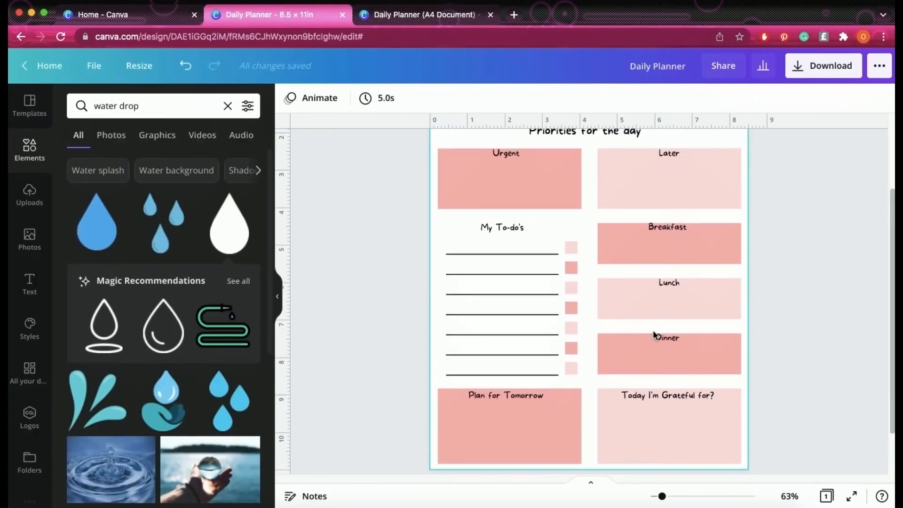
scroll(653, 329, up, 3)
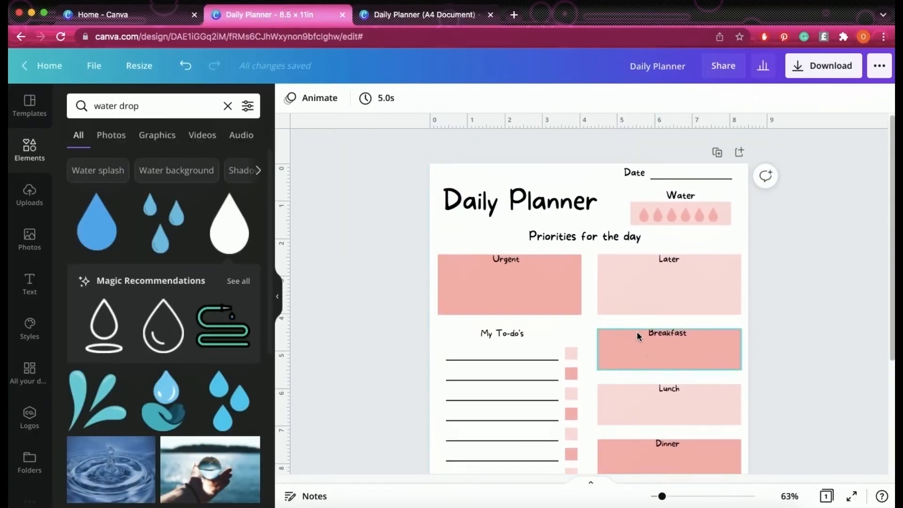
Step: Search the elements for "flowers" and add the free curved garland of pink, white and purple flowers to the page
click(228, 108)
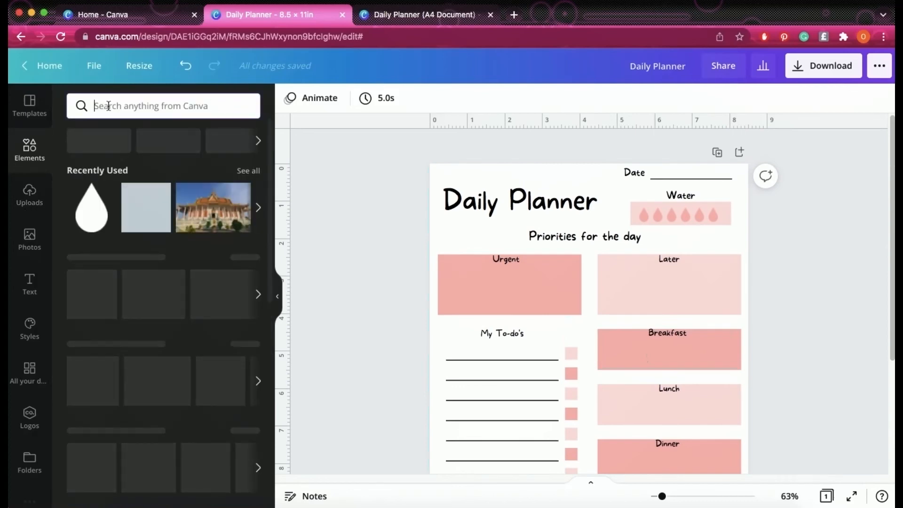
scroll(123, 330, down, 5)
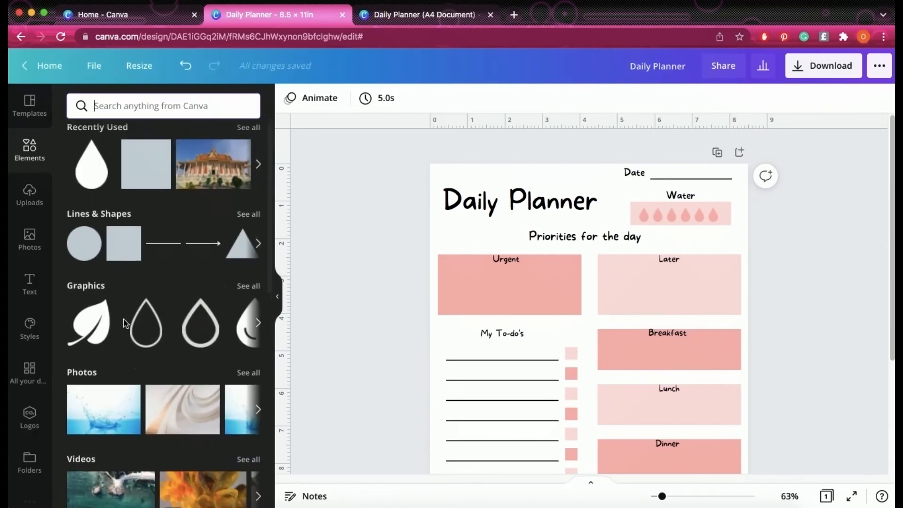
scroll(152, 126, up, 3)
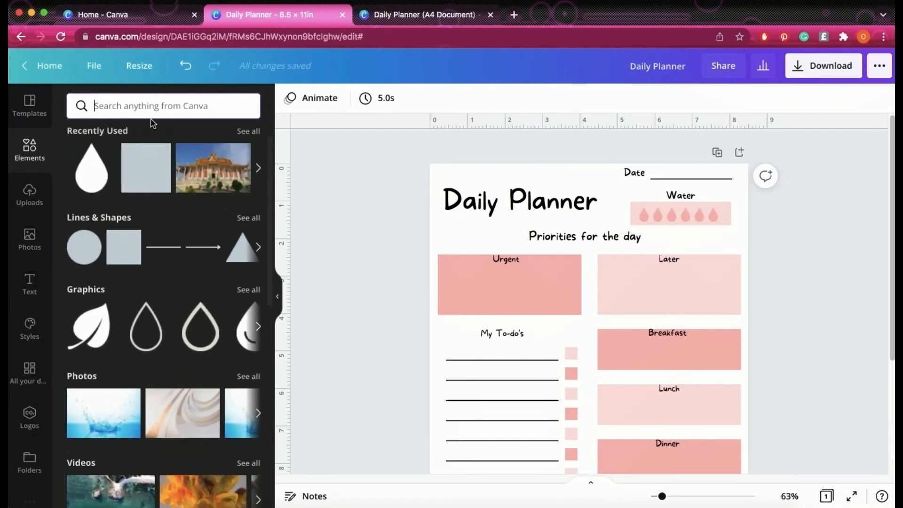
text(flowers)
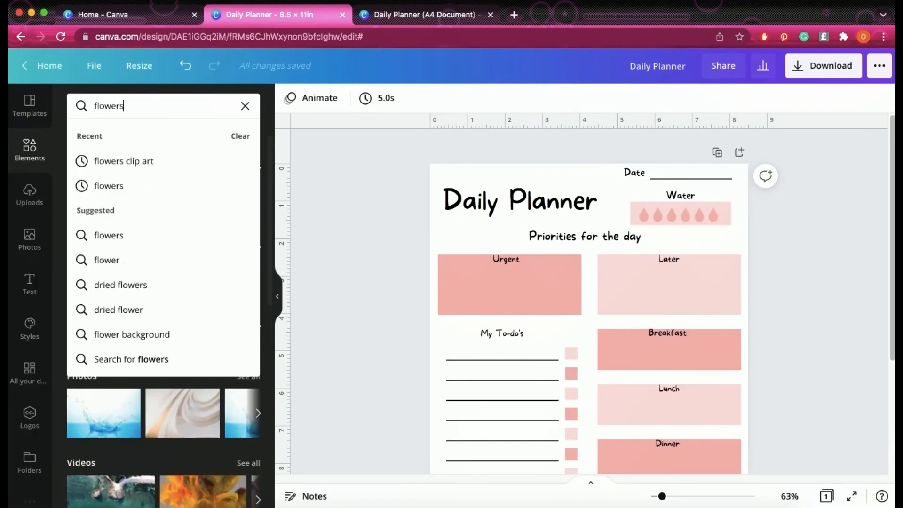
key(Return)
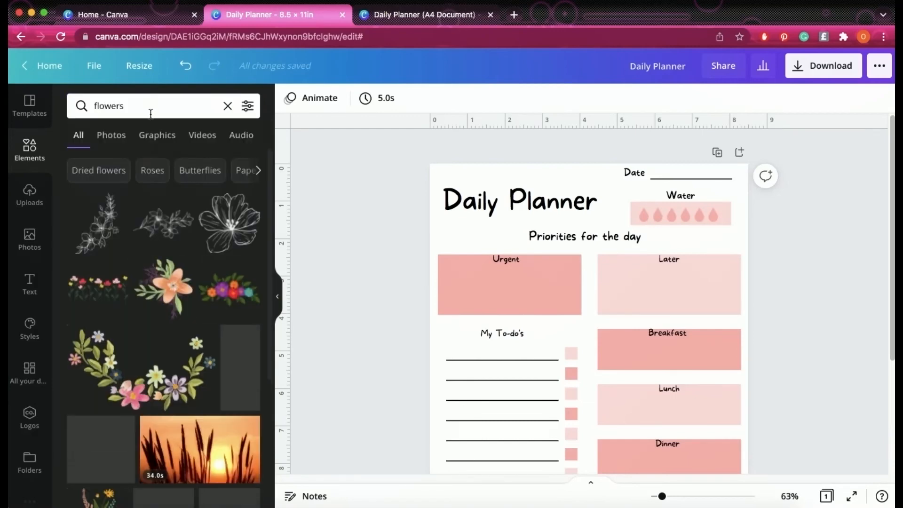
click(139, 385)
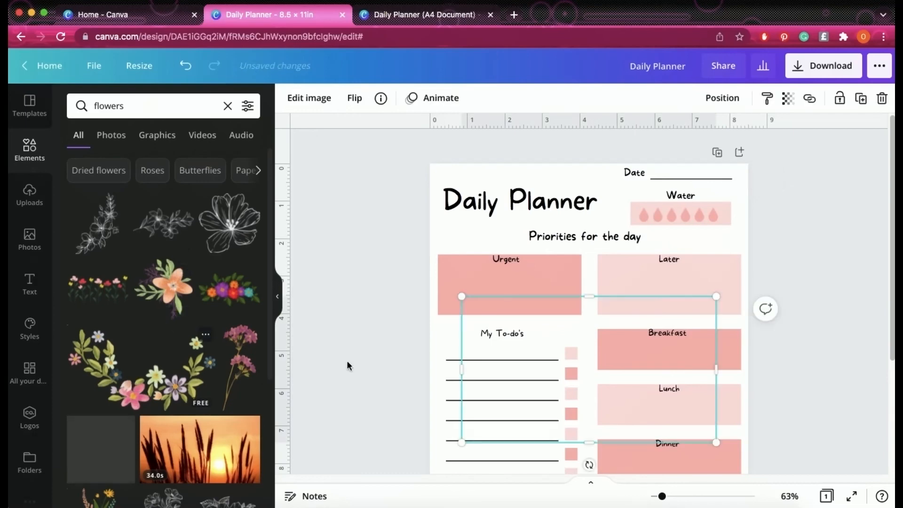
Step: Move the flower garland up around the Daily Planner title and shrink it to about 5.2 in wide
drag(582, 402, 548, 260)
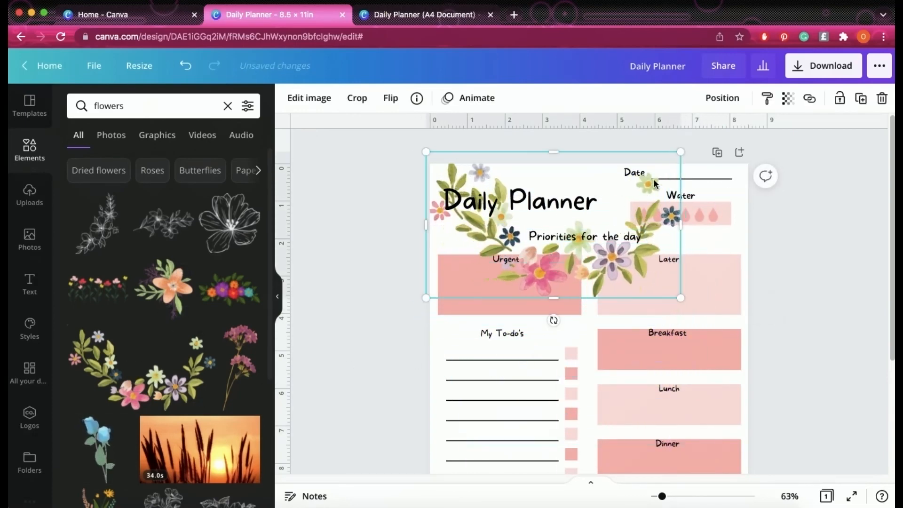
drag(682, 152, 622, 185)
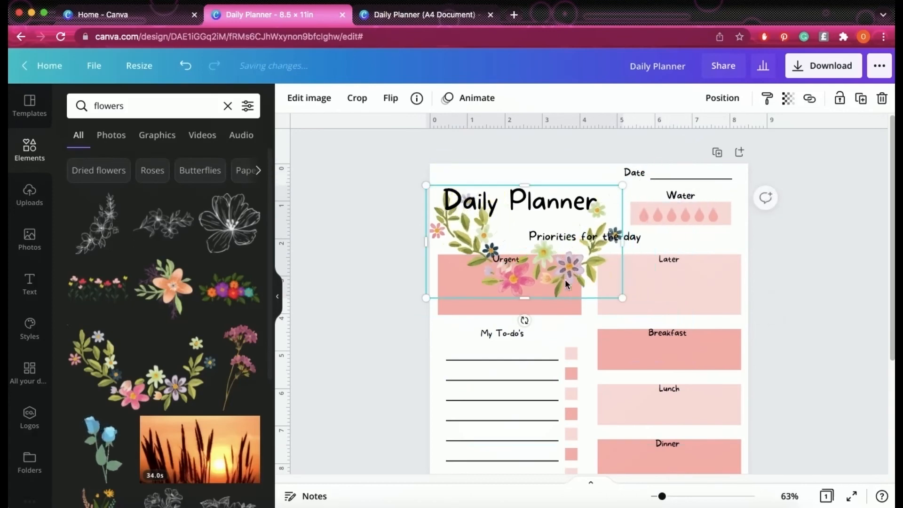
drag(564, 268, 562, 240)
click(575, 236)
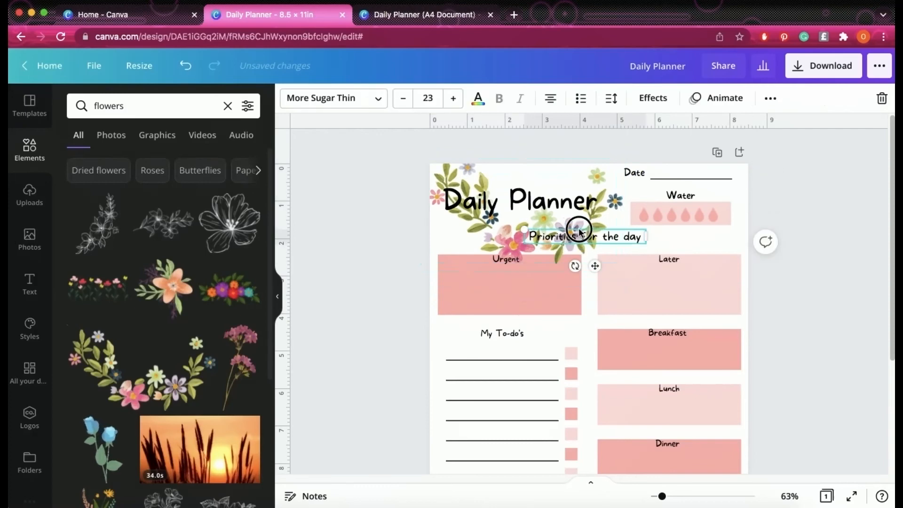
click(504, 236)
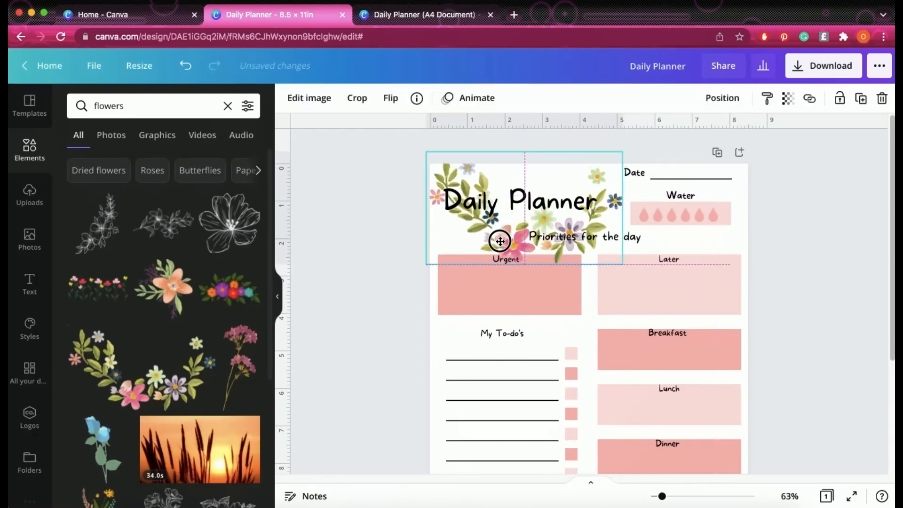
click(567, 335)
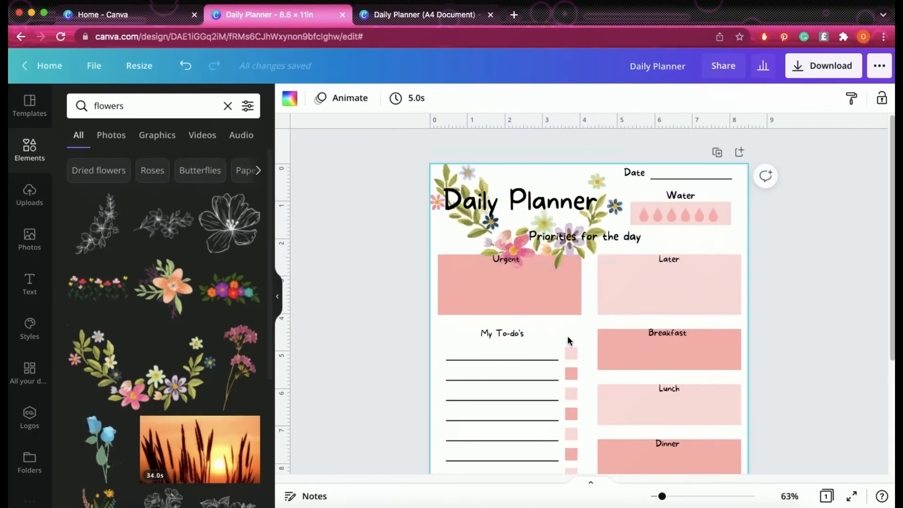
Step: Delete the flower garland from behind the Daily Planner title
click(489, 213)
click(488, 239)
key(Delete)
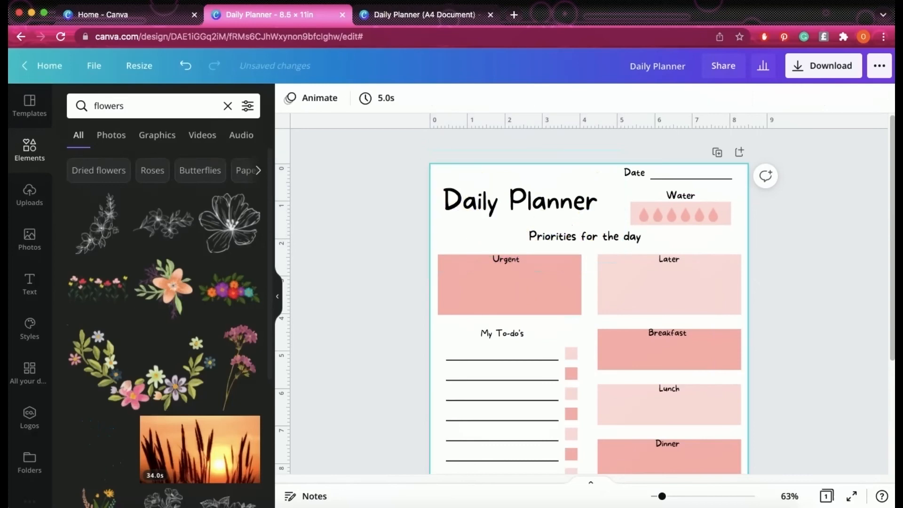
Step: Find the L-shaped corner spray of pink and yellow flowers among the flower results and add it to the page
scroll(128, 312, down, 5)
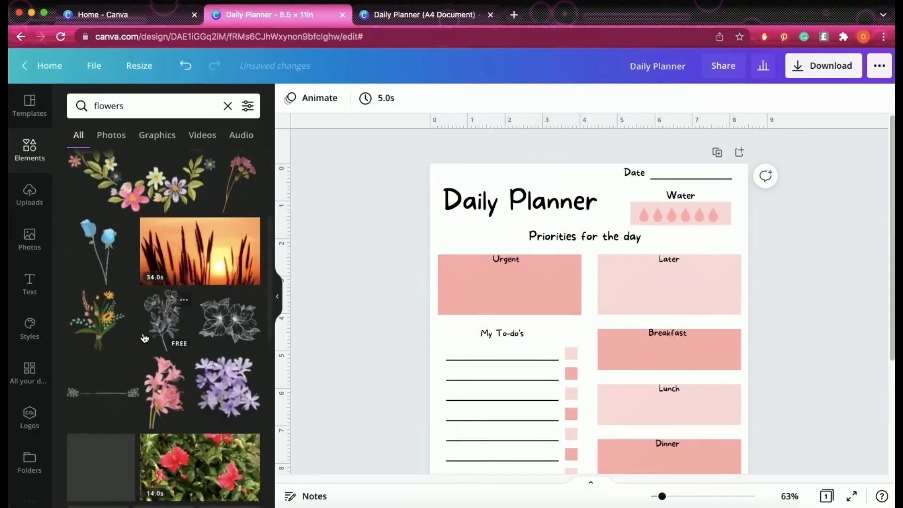
scroll(145, 344, down, 5)
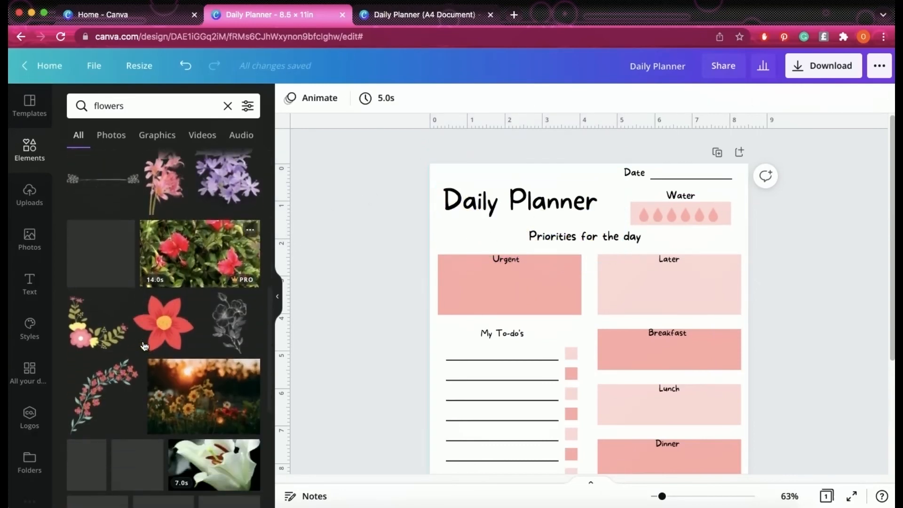
click(97, 310)
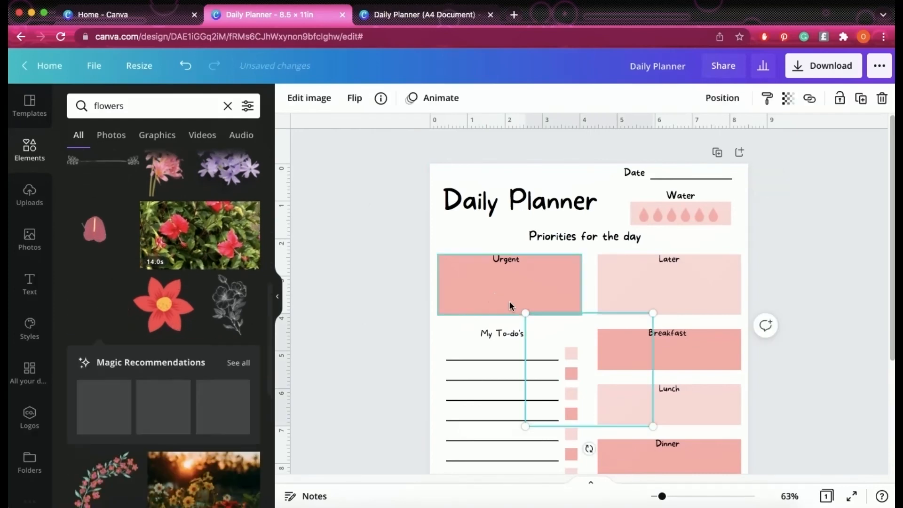
Step: Place the corner spray in the page's upper-left corner over the Daily Planner title and shrink it to about 2.5 in wide
drag(568, 397, 470, 253)
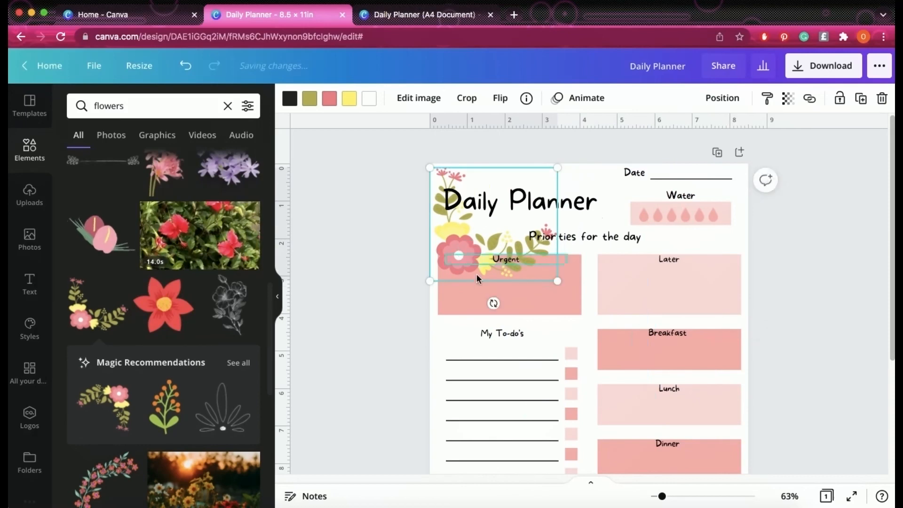
drag(494, 304, 493, 303)
drag(556, 280, 525, 252)
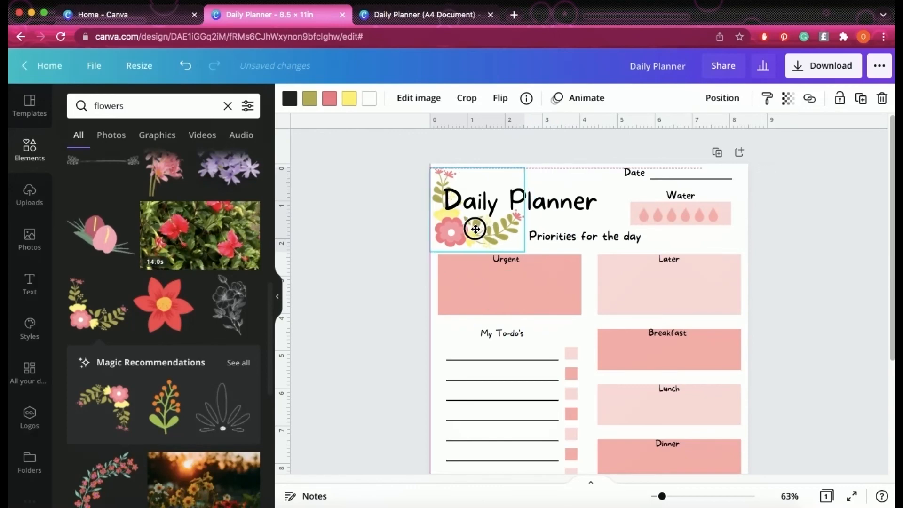
click(393, 258)
click(458, 238)
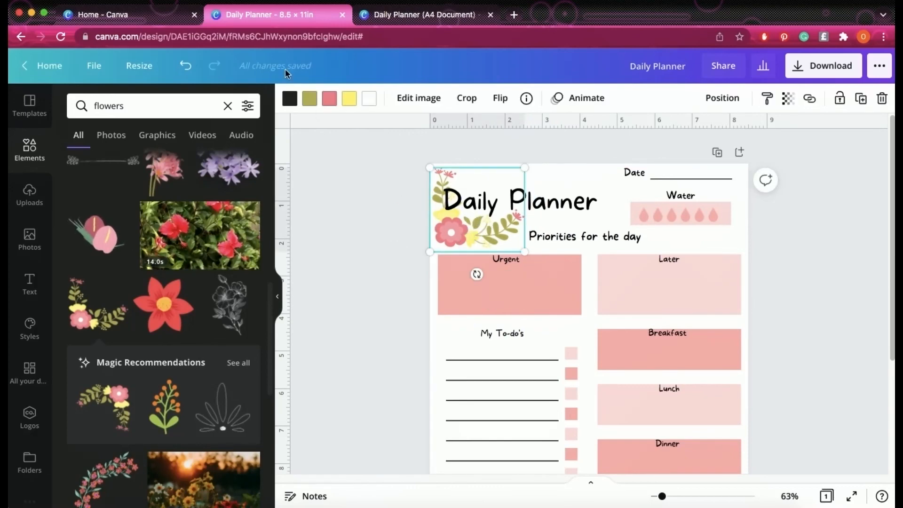
Step: Recolour the dark pink parts of the corner spray with the planner's salmon document colour
click(306, 105)
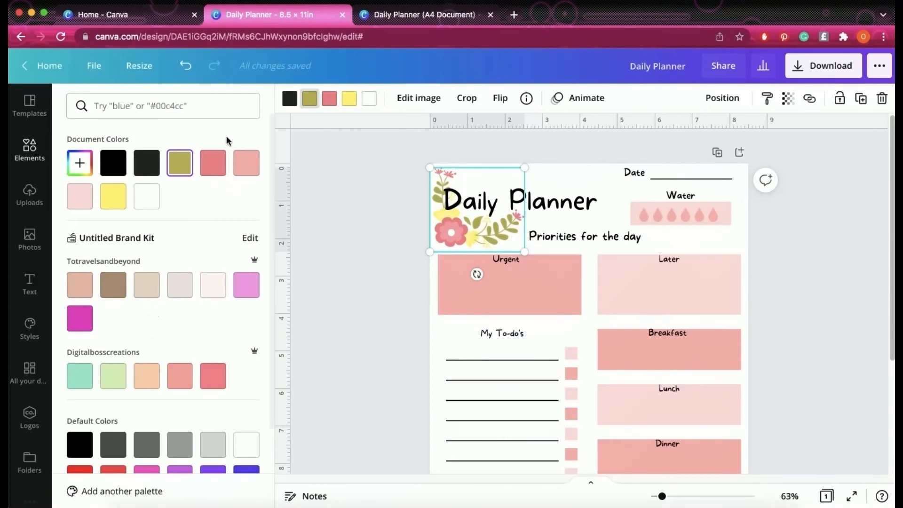
click(329, 99)
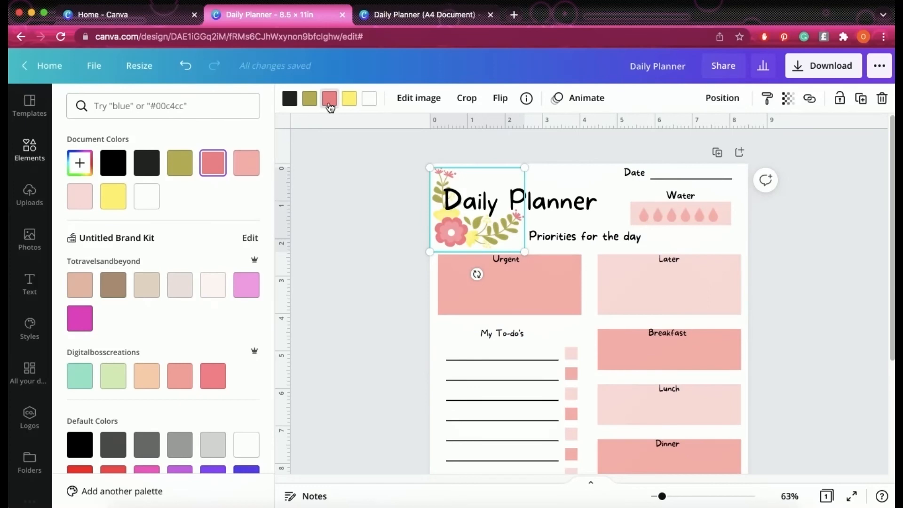
click(329, 99)
click(331, 101)
click(245, 160)
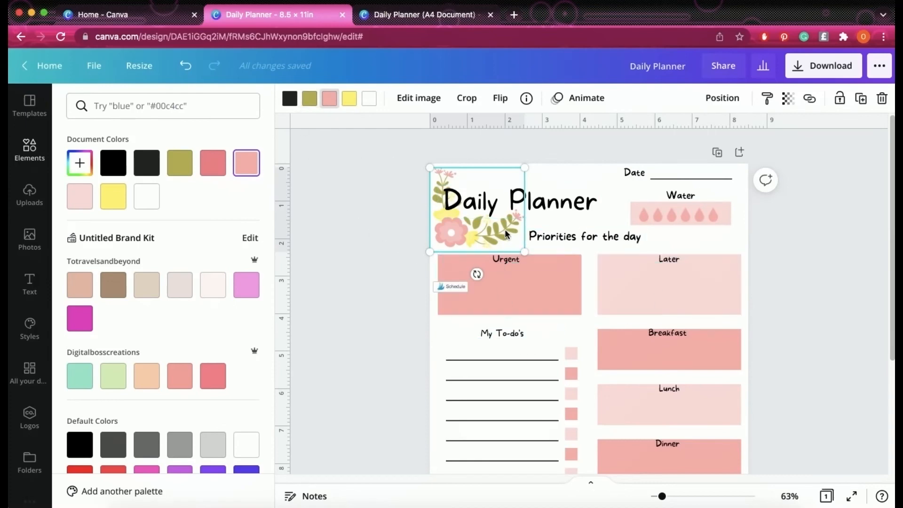
Step: Recolour the yellow parts of the corner spray with the planner's pale pink document colour
scroll(524, 351, down, 3)
scroll(525, 350, up, 3)
click(347, 105)
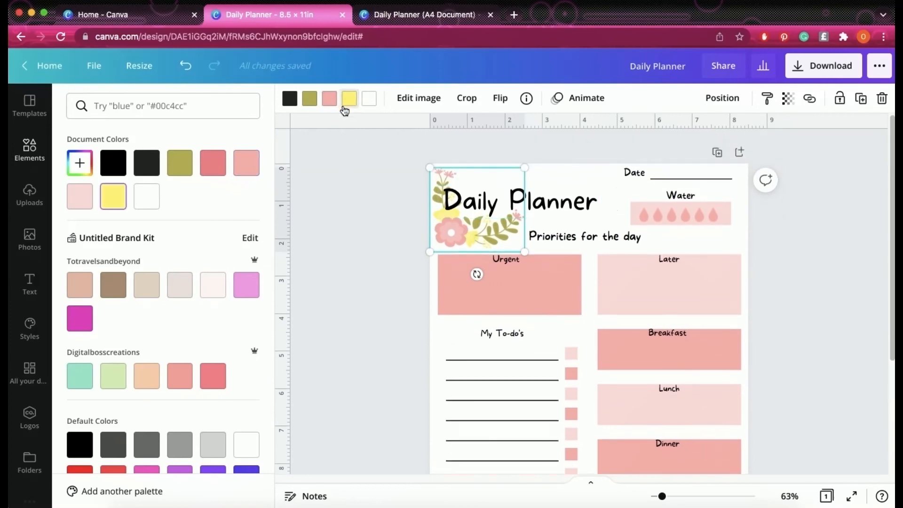
click(86, 200)
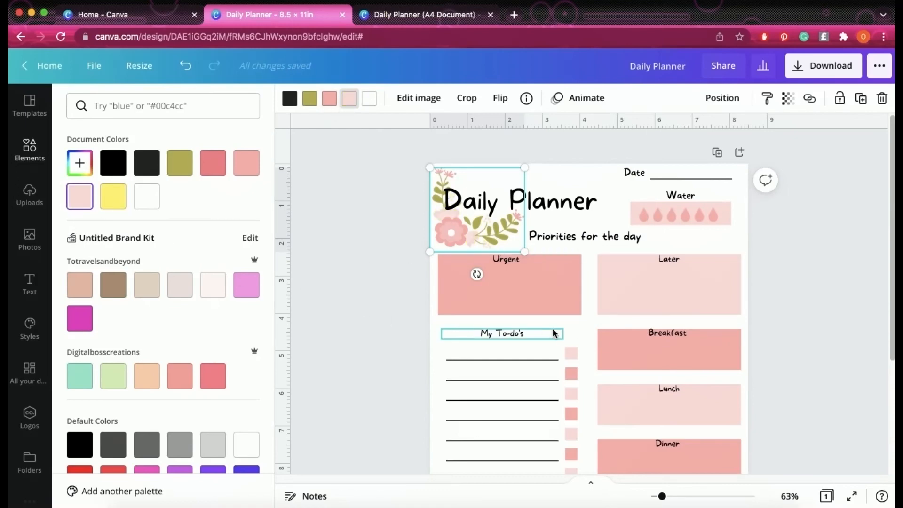
click(579, 332)
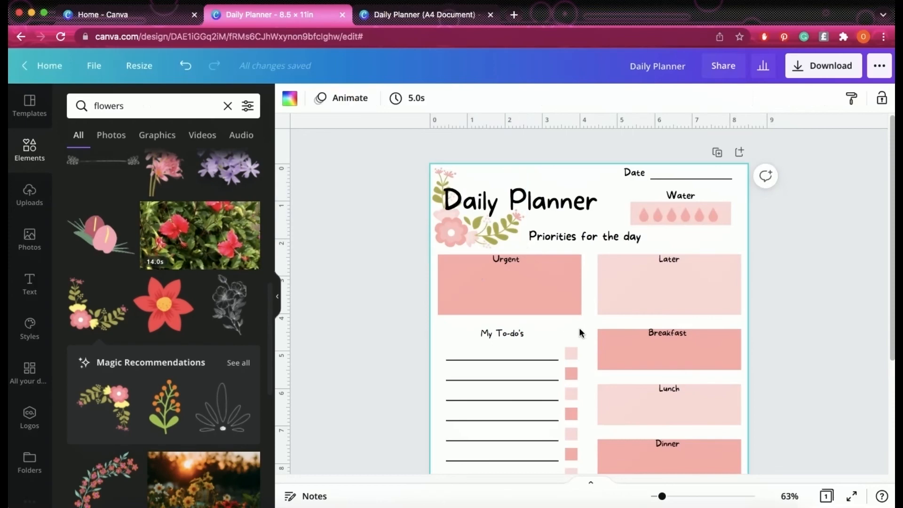
Step: Check the available swatches for the spray's pale pink parts and undo the last colour change
click(450, 226)
click(347, 101)
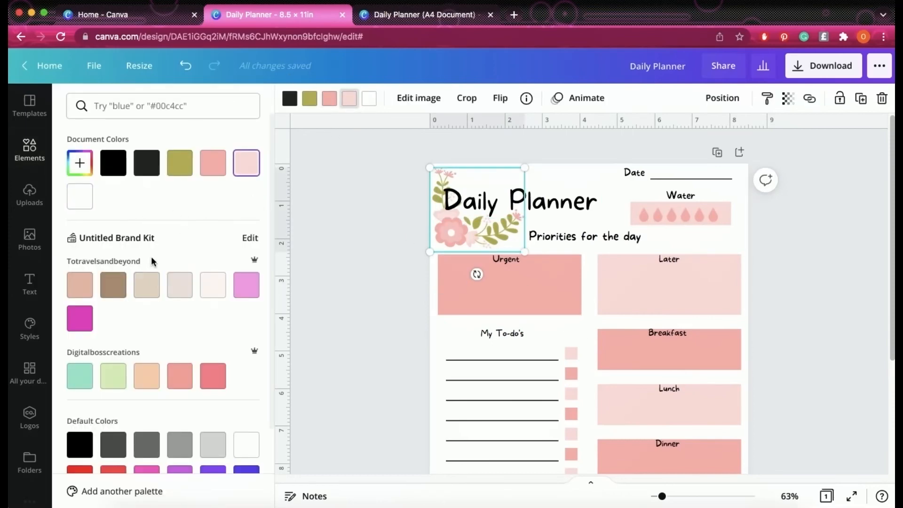
scroll(151, 256, down, 3)
scroll(151, 256, up, 3)
click(185, 69)
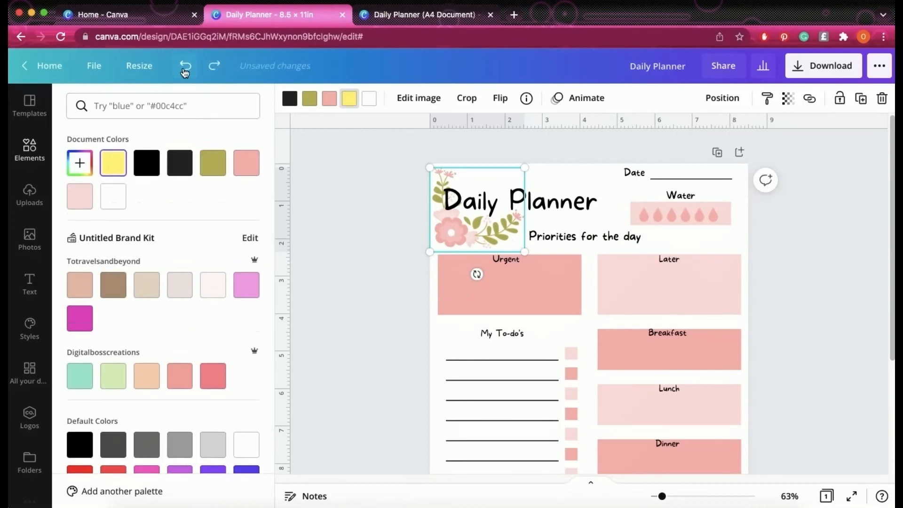
click(583, 329)
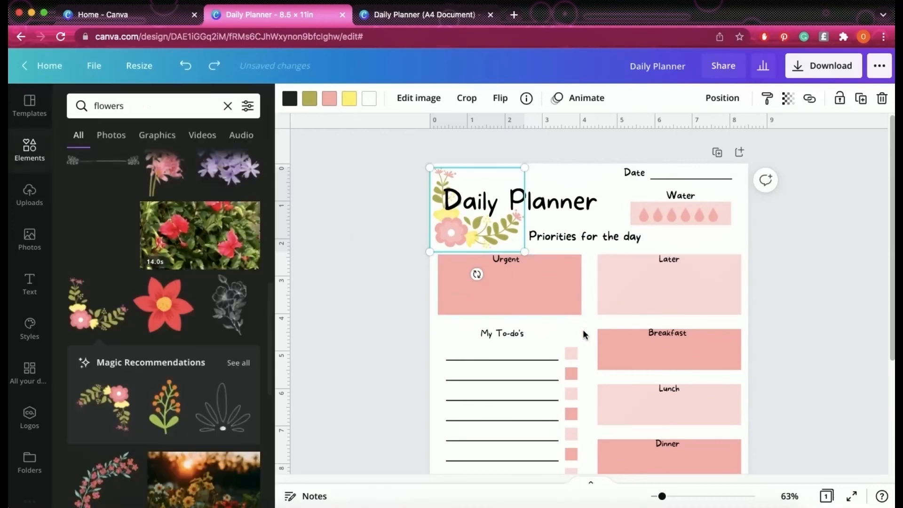
Step: Fade the corner spray behind the Daily Planner title by reducing its opacity to a little over half
click(470, 229)
right_click(471, 231)
click(447, 232)
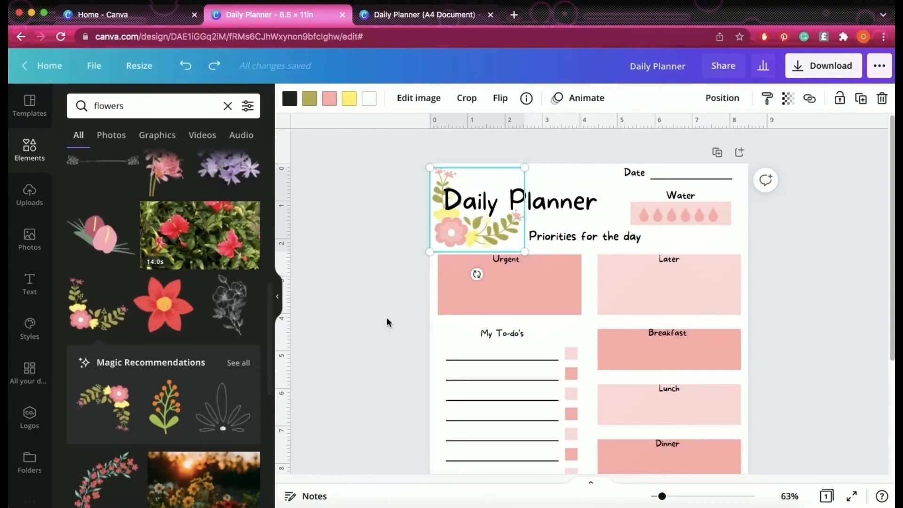
click(792, 100)
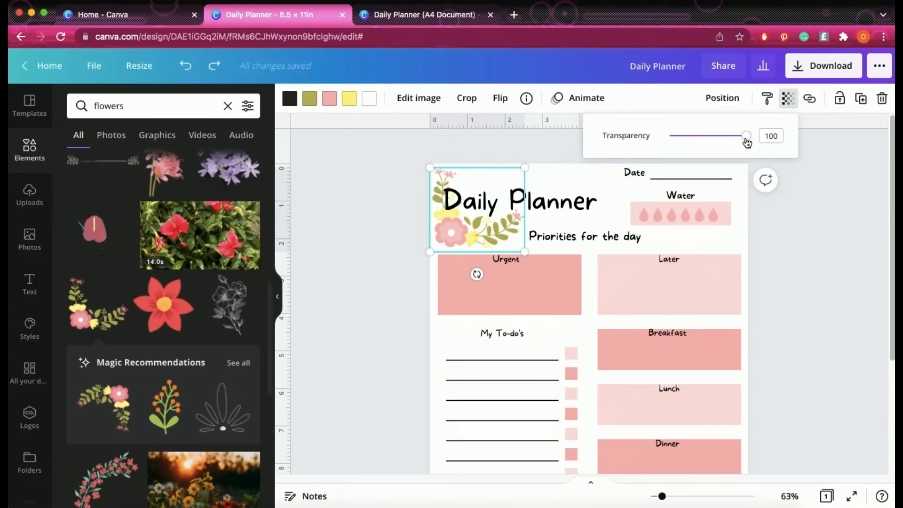
drag(746, 143, 713, 146)
click(340, 287)
Step: Look over the rest of the planner page and browse further through the flower graphics
scroll(409, 329, down, 1)
scroll(427, 335, down, 3)
scroll(470, 188, up, 4)
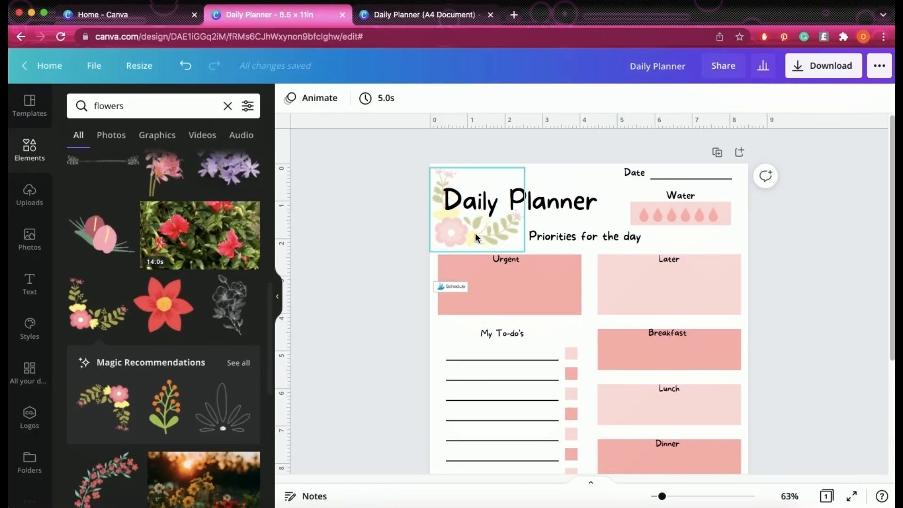
scroll(530, 320, down, 5)
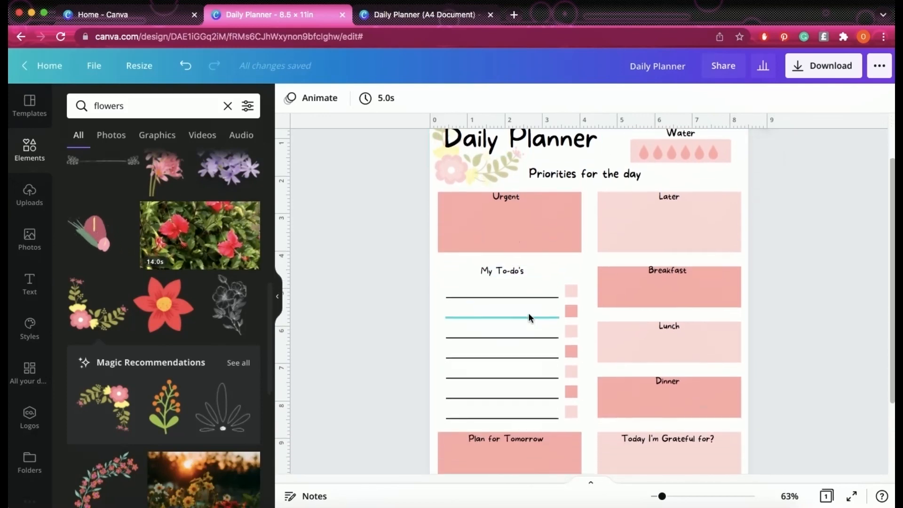
scroll(110, 349, down, 6)
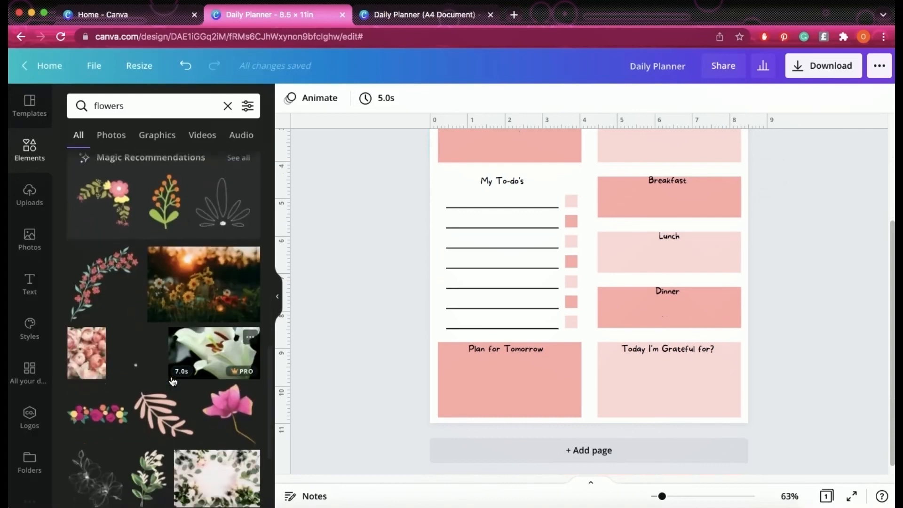
scroll(109, 349, up, 8)
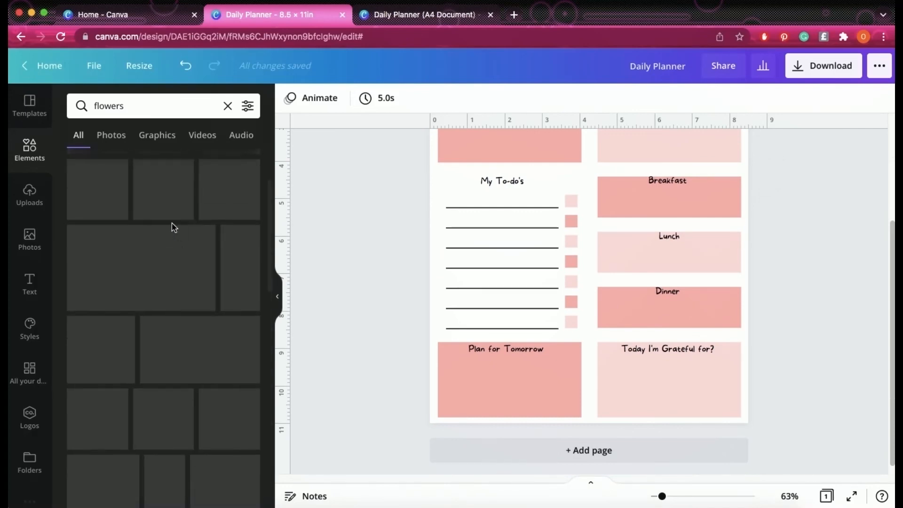
scroll(422, 261, up, 5)
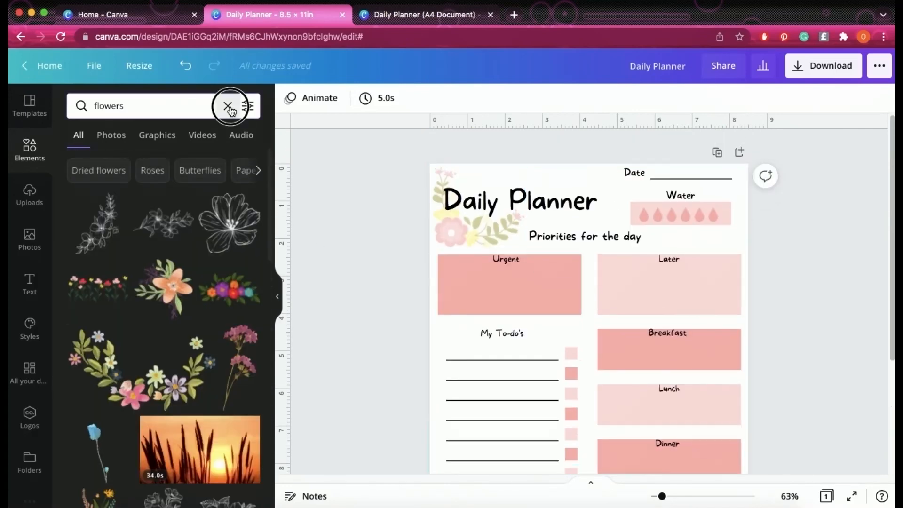
Step: Search the elements for "quote" and browse the results for a suitable graphic
click(227, 106)
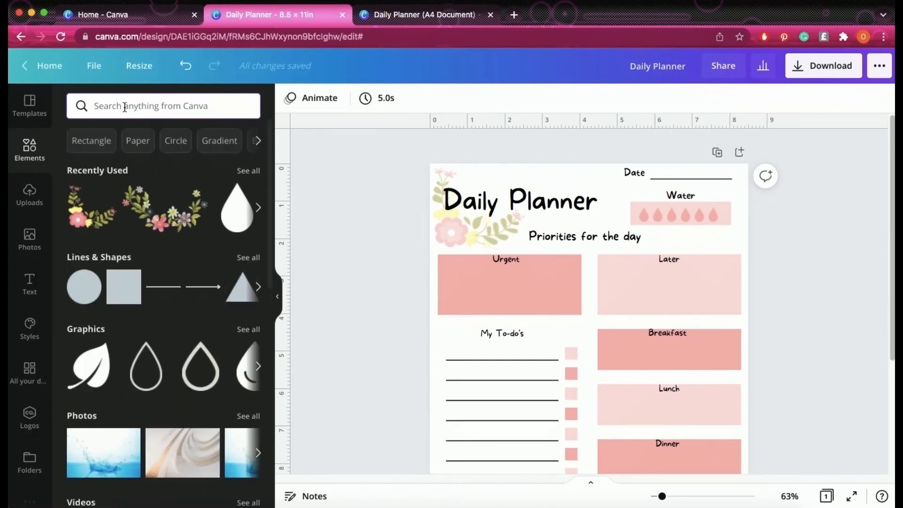
text(quote)
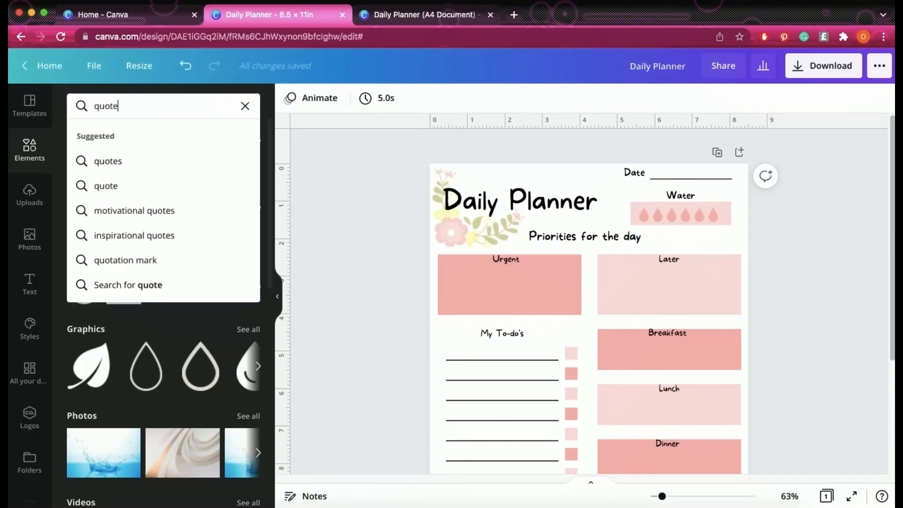
key(Return)
scroll(109, 356, down, 4)
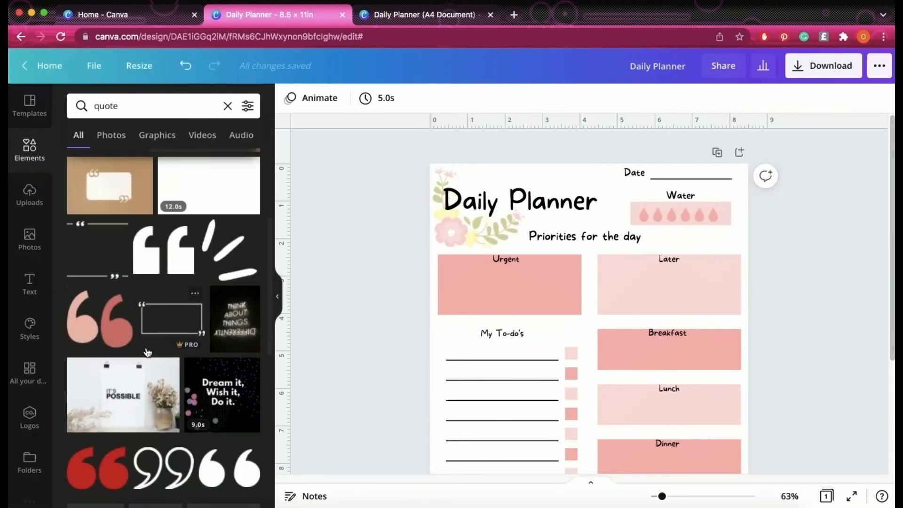
scroll(163, 316, down, 2)
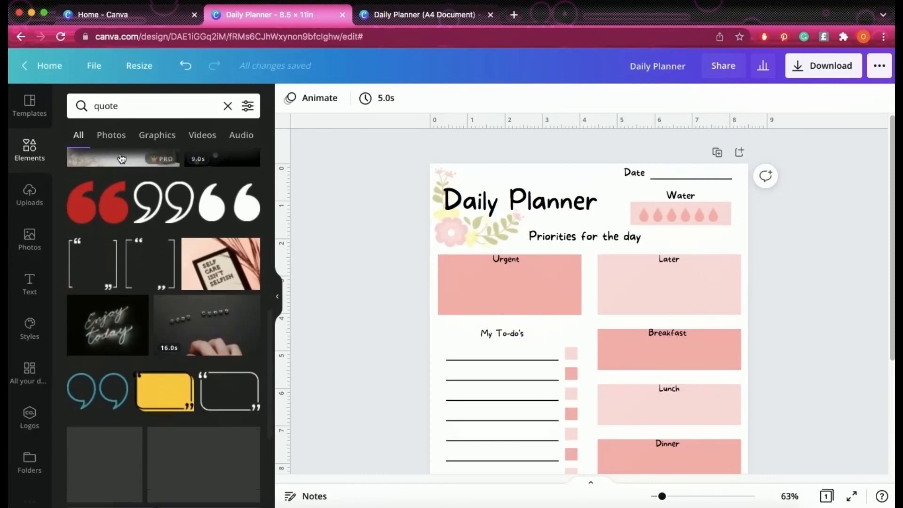
scroll(137, 108, down, 5)
Step: Search the elements for "motivation" and find the Positive Vibes lettering among the results
click(136, 107)
text(moti)
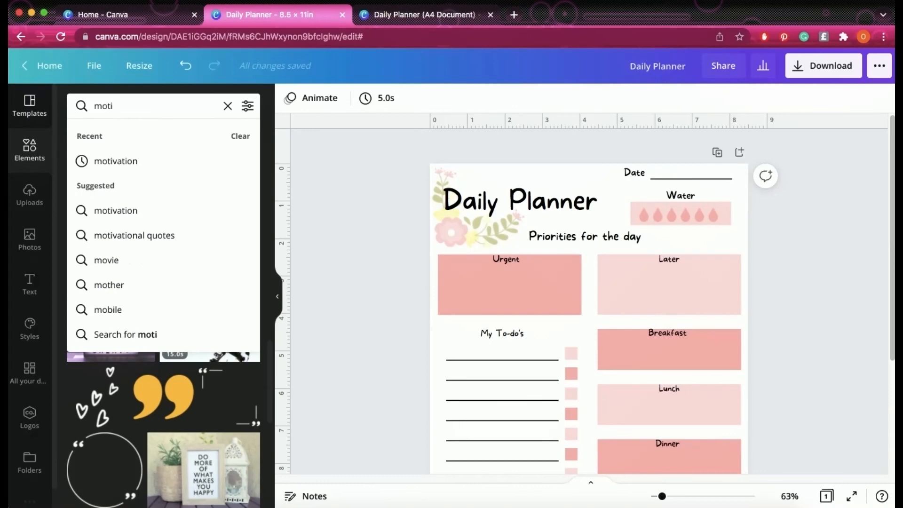
click(117, 162)
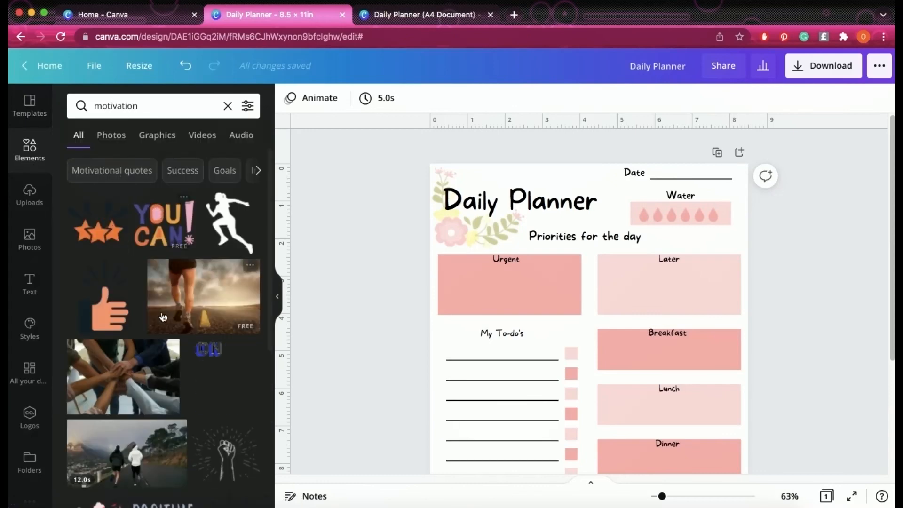
scroll(154, 329, down, 5)
Step: Try the Positive Vibes lettering on the planner, shrunk to fit below the Priorities for the day heading
drag(153, 296, 628, 258)
drag(690, 200, 617, 248)
click(611, 262)
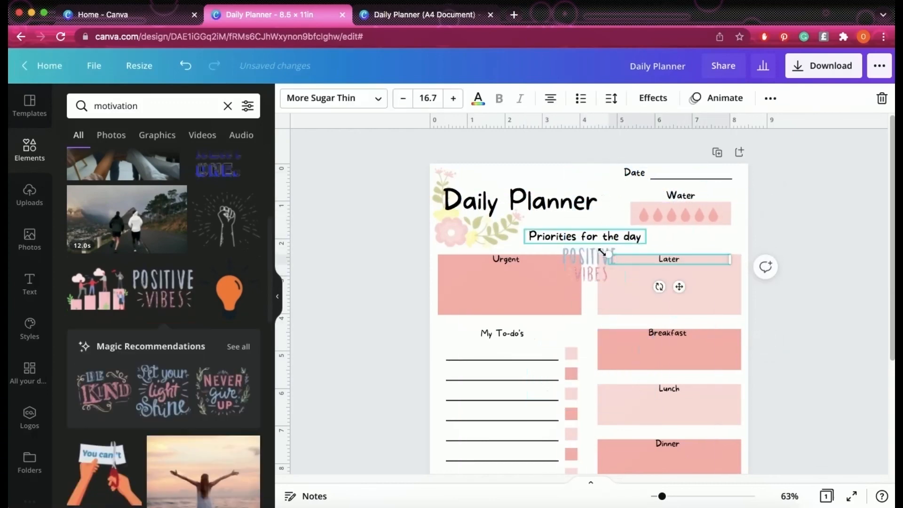
click(588, 272)
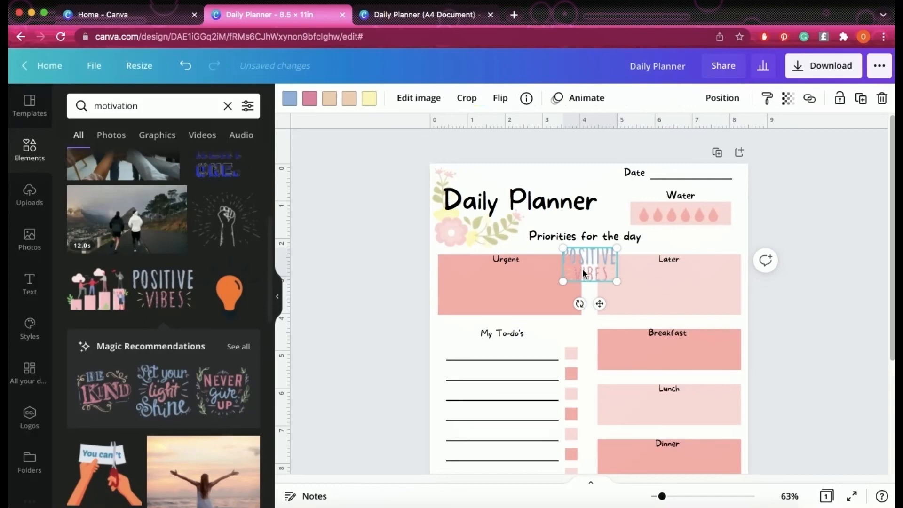
Step: Try the Positive Vibes lettering at the end of the Daily Planner title
scroll(192, 296, up, 5)
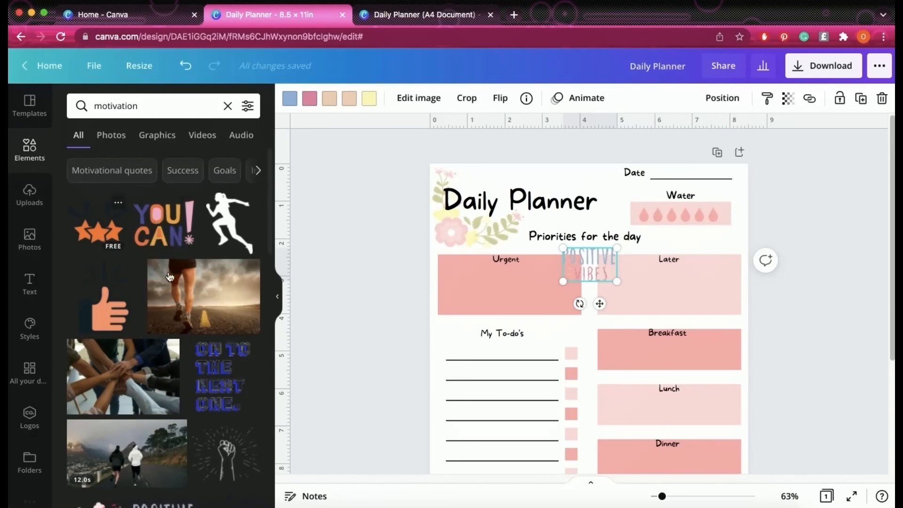
scroll(137, 401, down, 3)
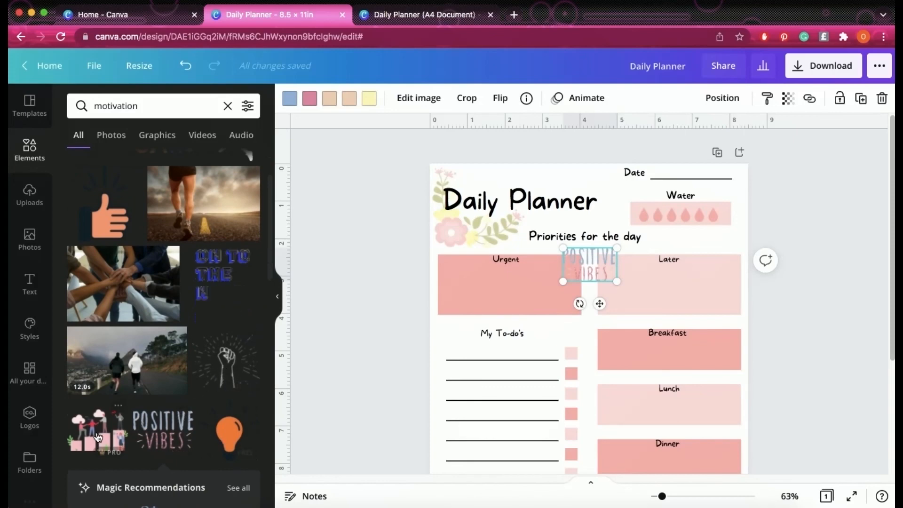
scroll(183, 416, down, 5)
drag(584, 272, 593, 209)
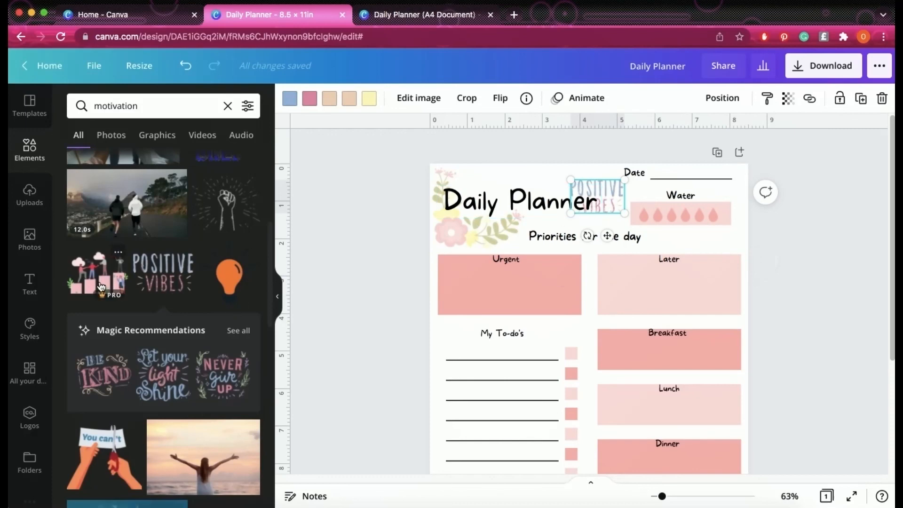
Step: Try the Positive Vibes lettering at a smaller size between the title and the Date line, and delete it
scroll(168, 282, up, 1)
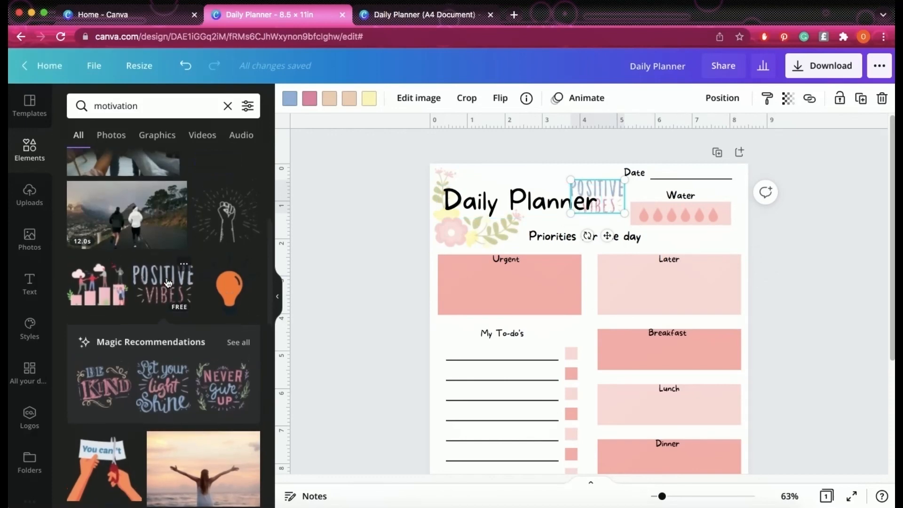
scroll(167, 282, up, 5)
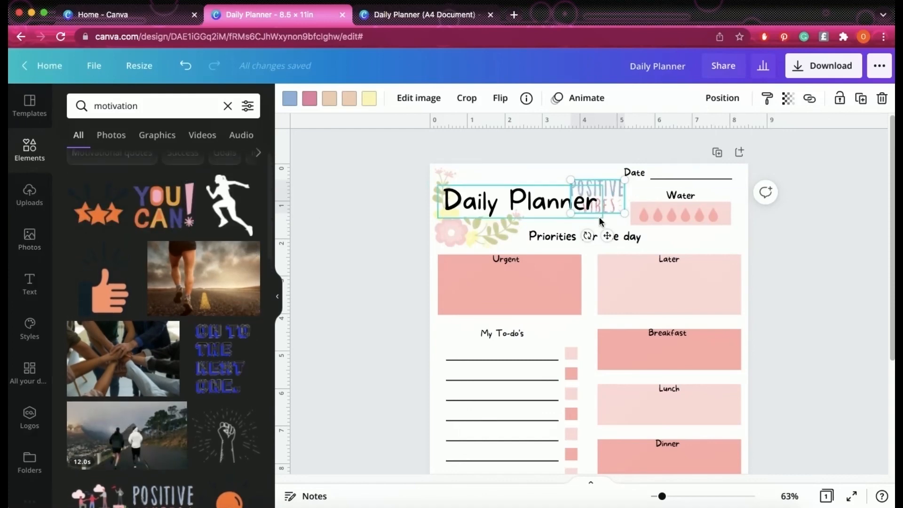
mouse_move(612, 189)
mouse_down()
mouse_move(609, 179)
mouse_move(598, 294)
mouse_move(605, 184)
mouse_move(649, 238)
mouse_move(649, 218)
mouse_move(675, 218)
mouse_move(641, 202)
mouse_move(591, 235)
mouse_move(590, 359)
mouse_move(585, 165)
mouse_move(577, 209)
mouse_move(596, 188)
mouse_up()
click(566, 216)
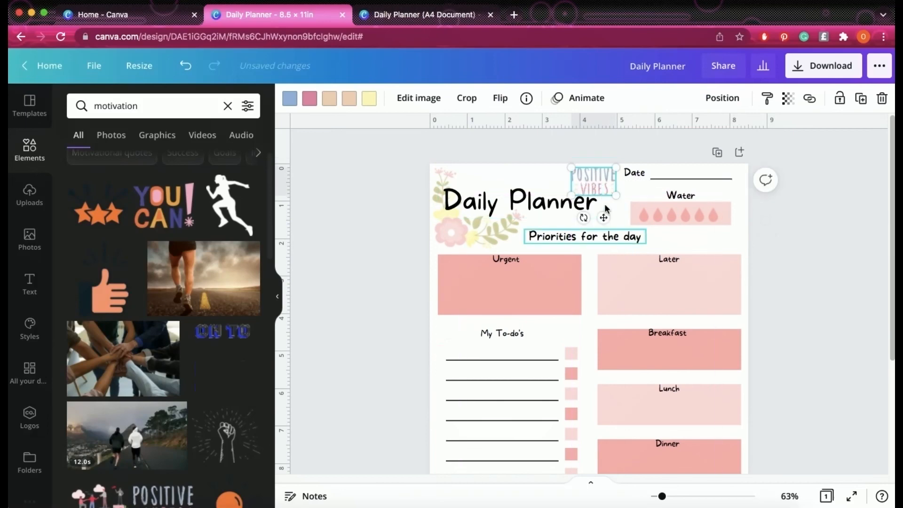
right_click(593, 181)
click(621, 247)
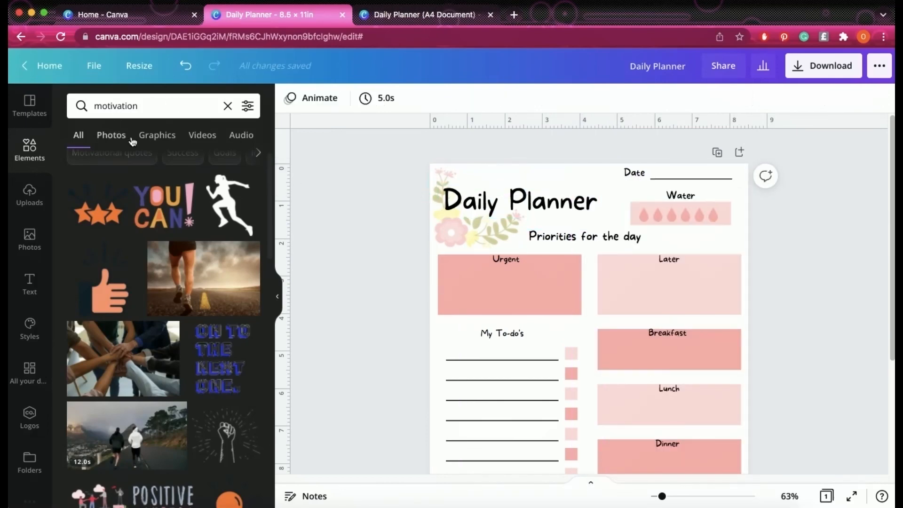
Step: Limit the "motivation" results to graphics and browse them for a more suitable design
click(158, 140)
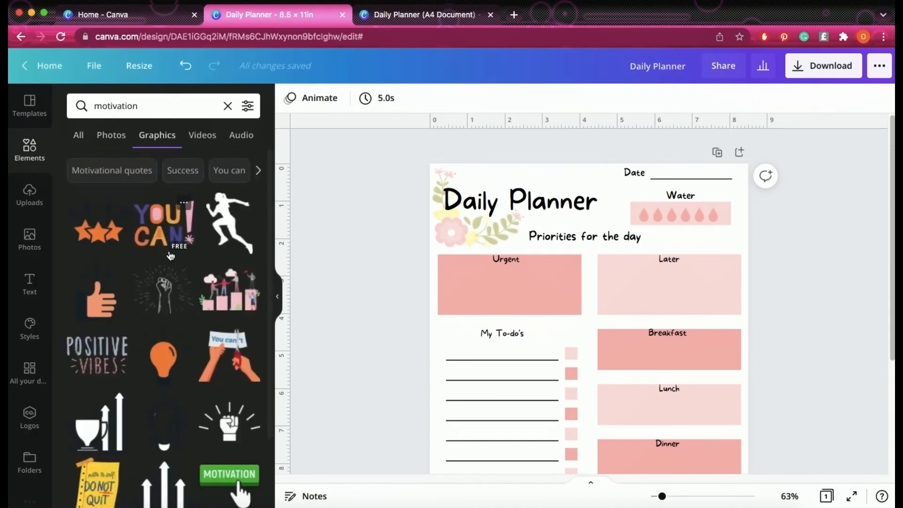
scroll(170, 256, down, 7)
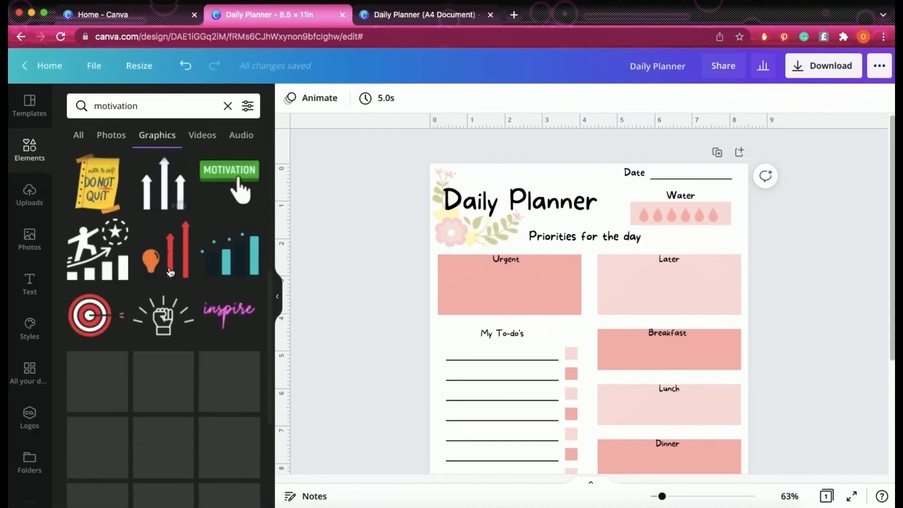
scroll(162, 275, down, 7)
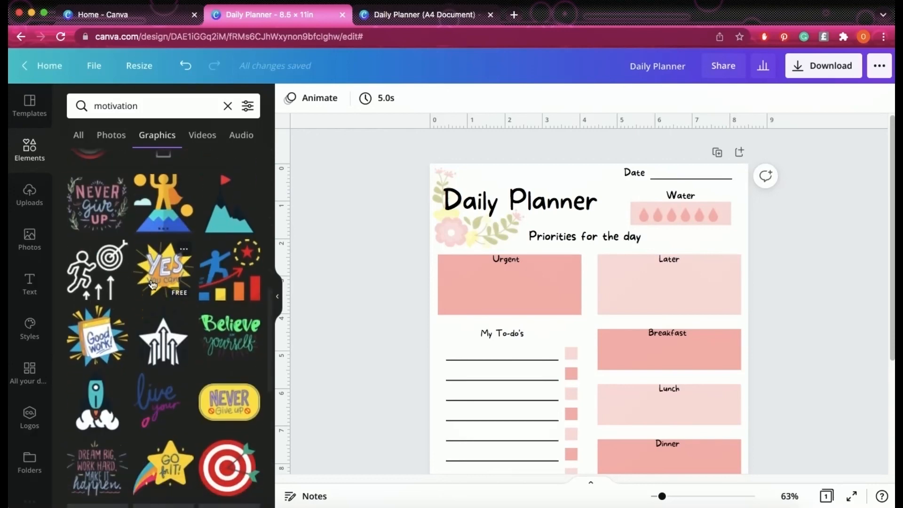
Step: Clear the element search, then look through the general element categories and over the whole planner page
click(227, 105)
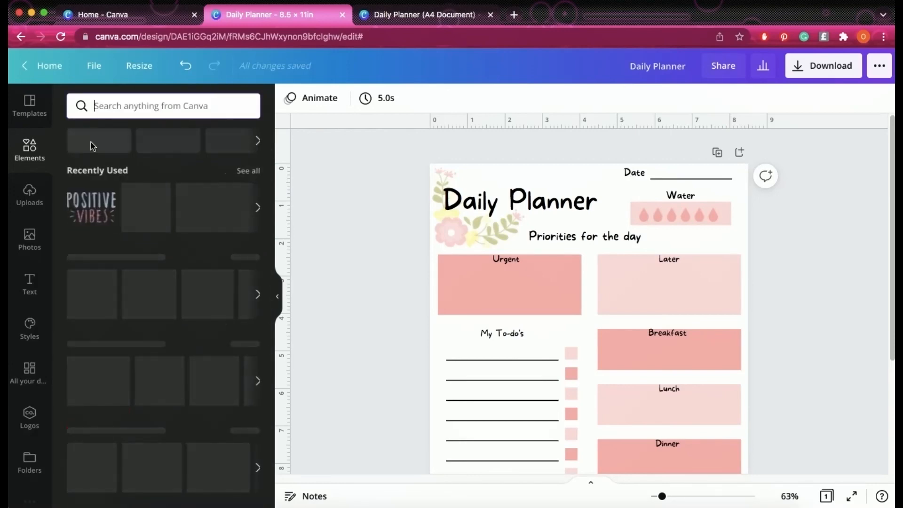
scroll(177, 294, down, 5)
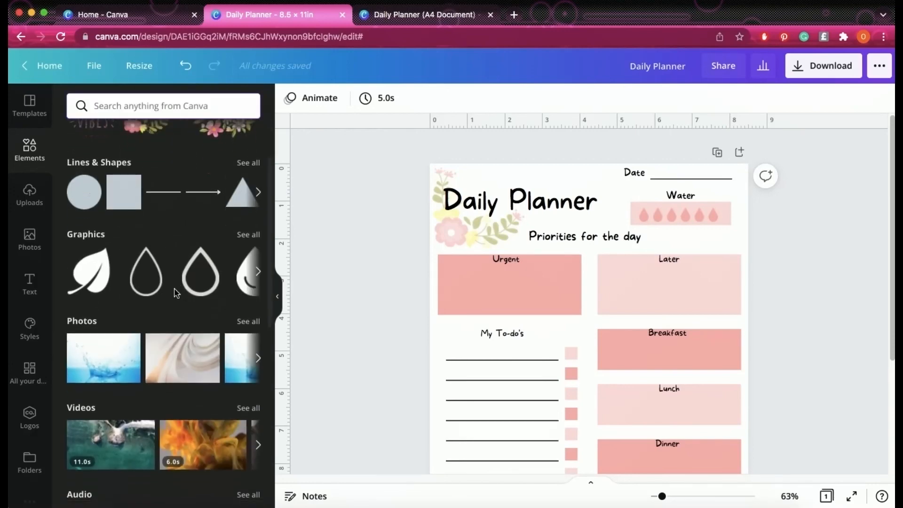
scroll(174, 290, down, 6)
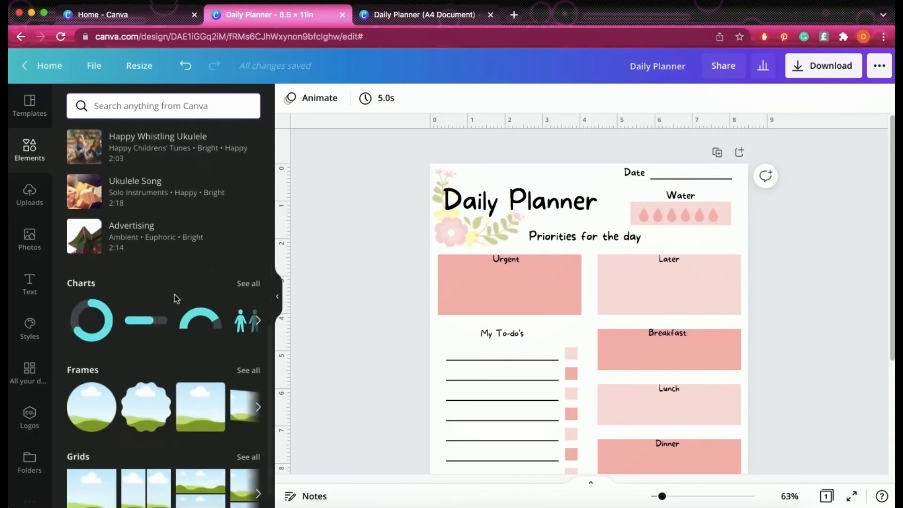
scroll(176, 299, up, 10)
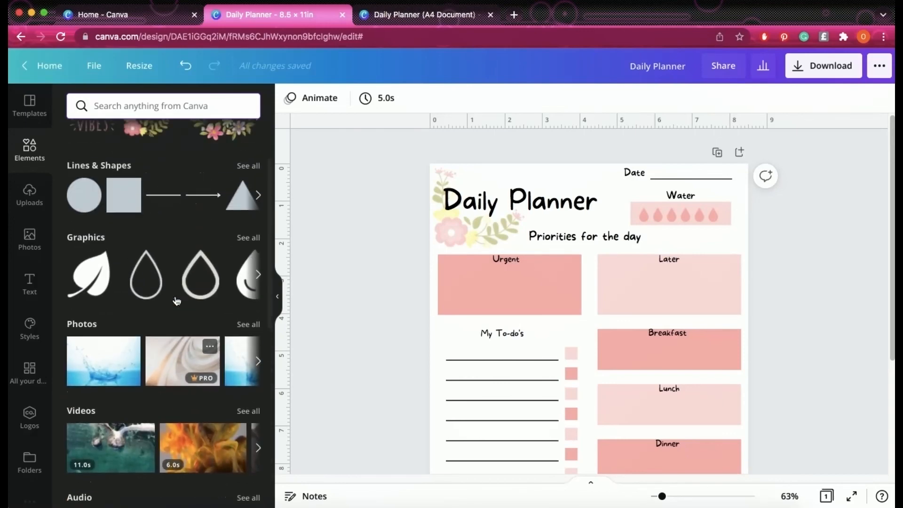
scroll(176, 300, up, 1)
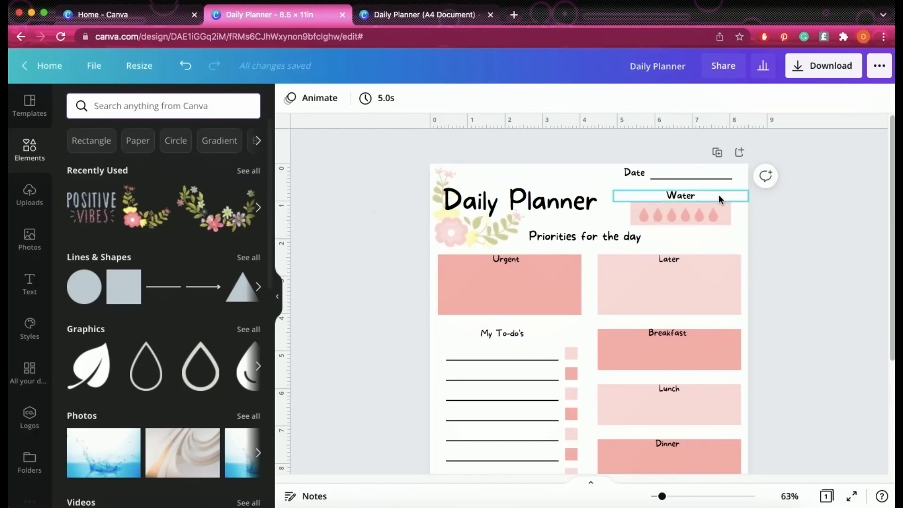
scroll(644, 400, down, 4)
scroll(640, 394, up, 4)
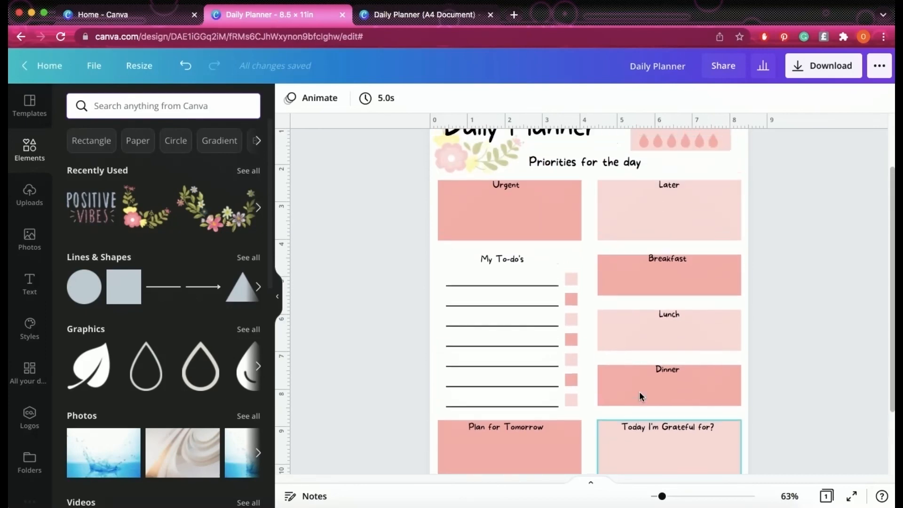
scroll(712, 409, down, 4)
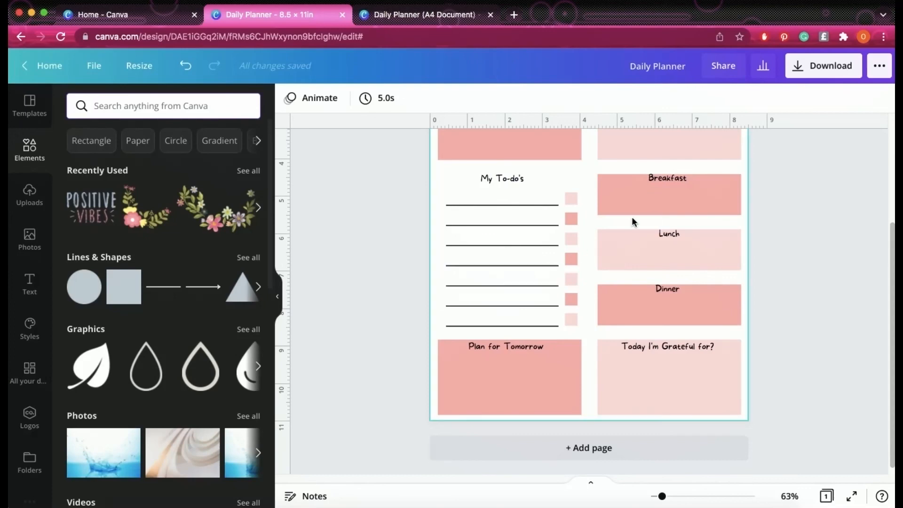
scroll(698, 357, up, 2)
scroll(698, 357, up, 2)
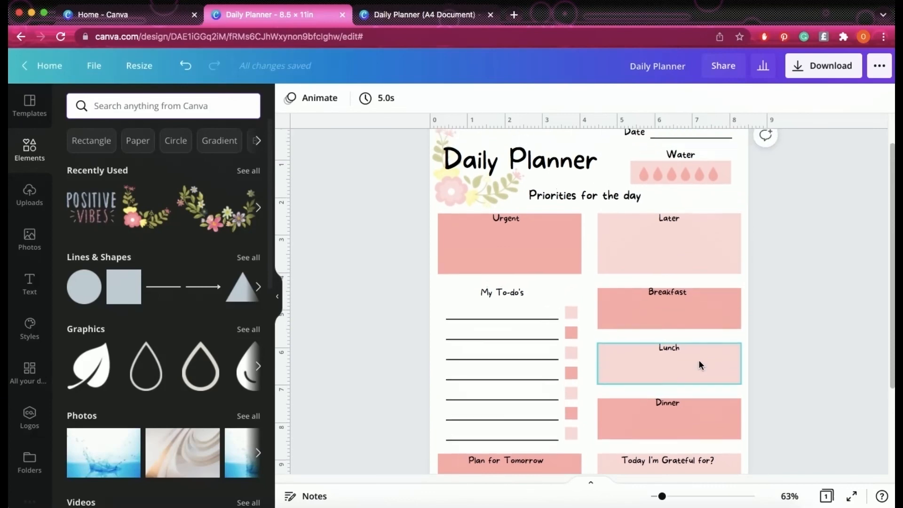
scroll(699, 359, up, 2)
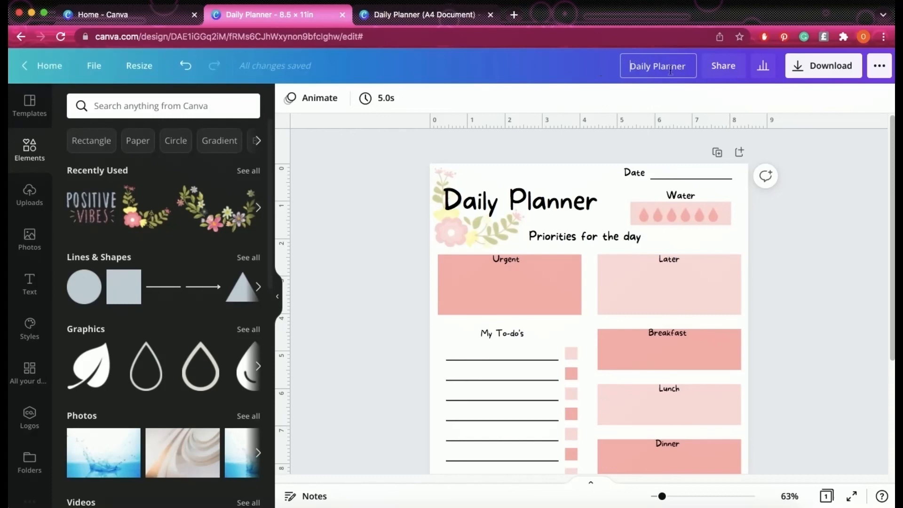
Step: Rename the design Pink Flower Daily Planner and download it as a PDF Print file
click(629, 67)
text(Pink Flower)
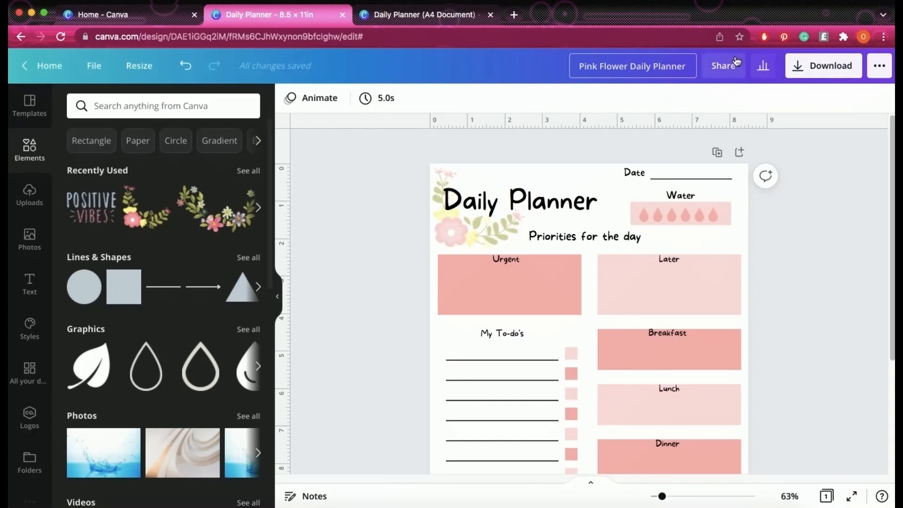
click(821, 68)
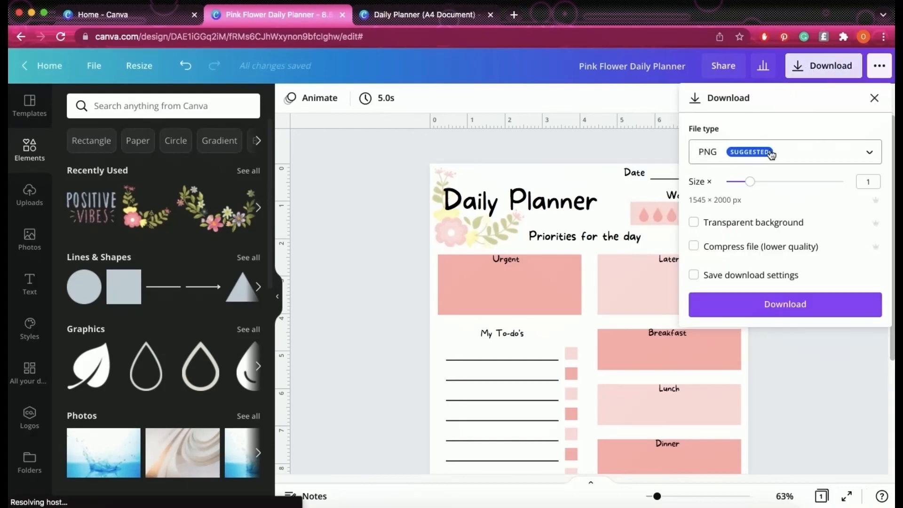
click(809, 161)
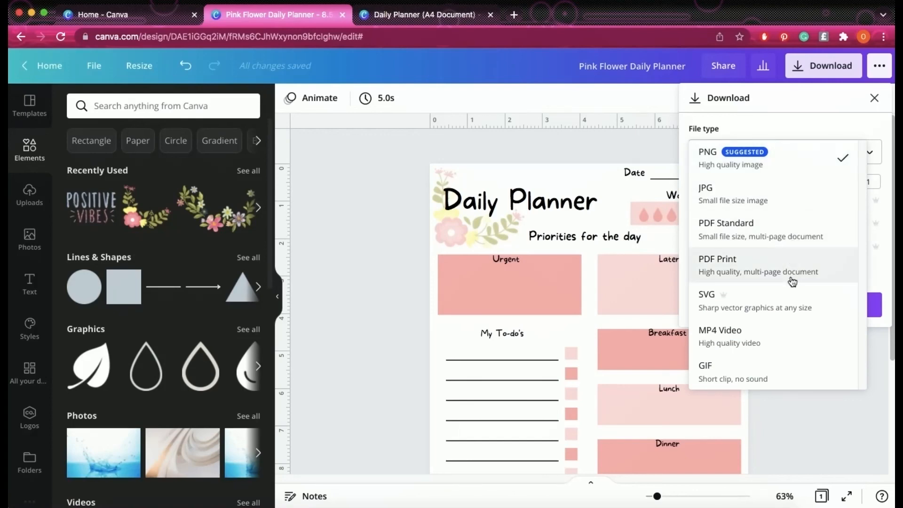
click(750, 270)
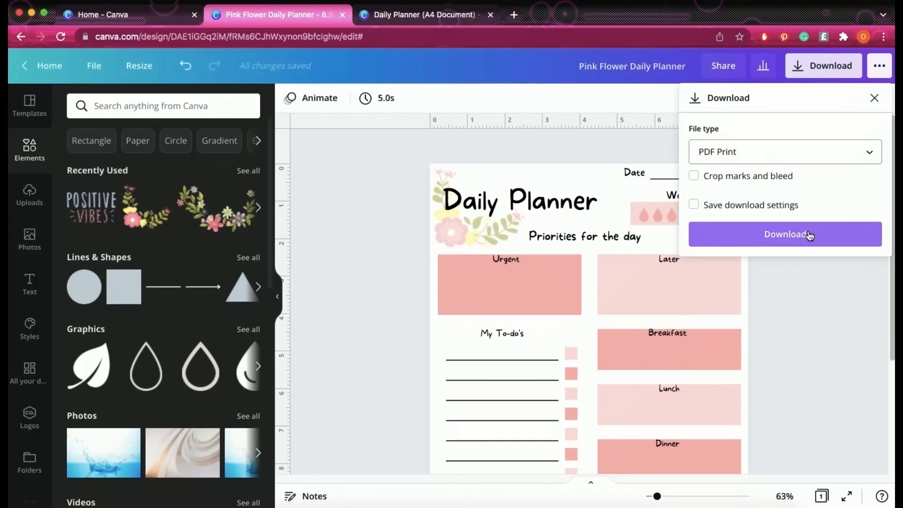
click(807, 235)
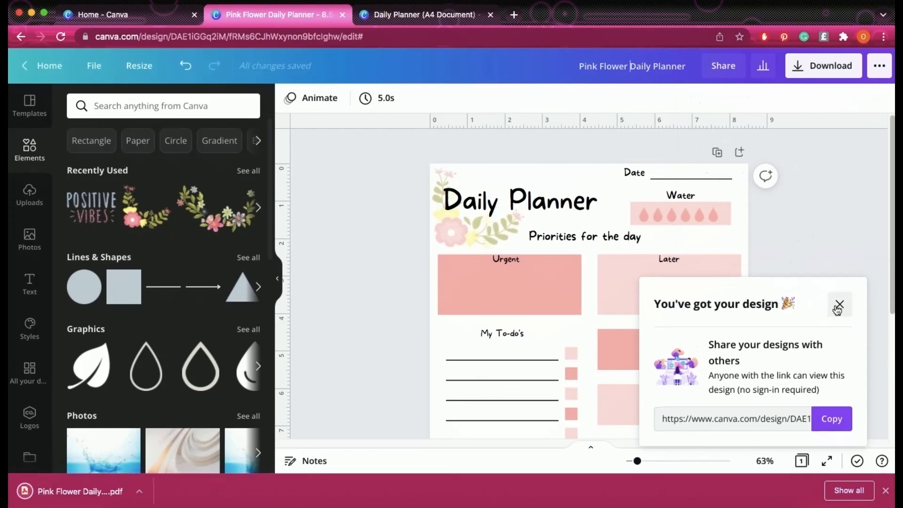
click(837, 308)
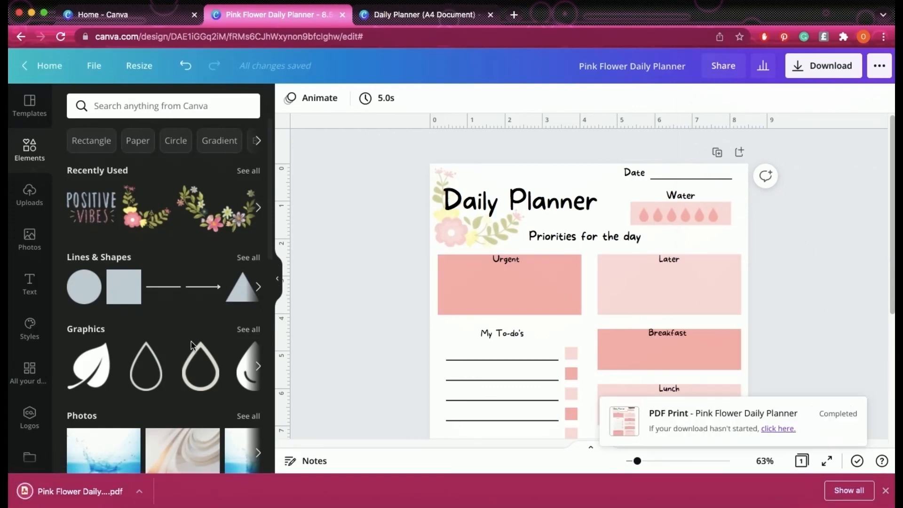
Step: Open the downloaded Pink Flower Daily Planner PDF and check the whole page from the title to the bottom boxes
click(85, 488)
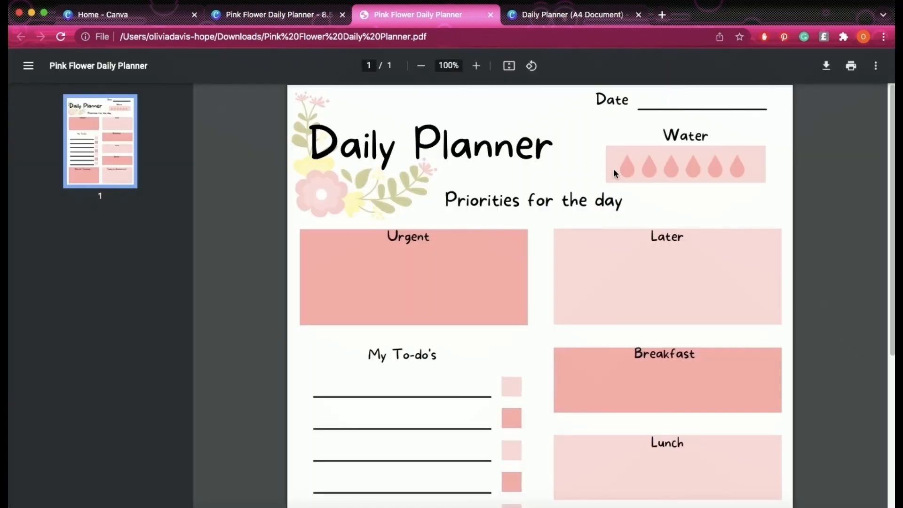
scroll(580, 280, down, 5)
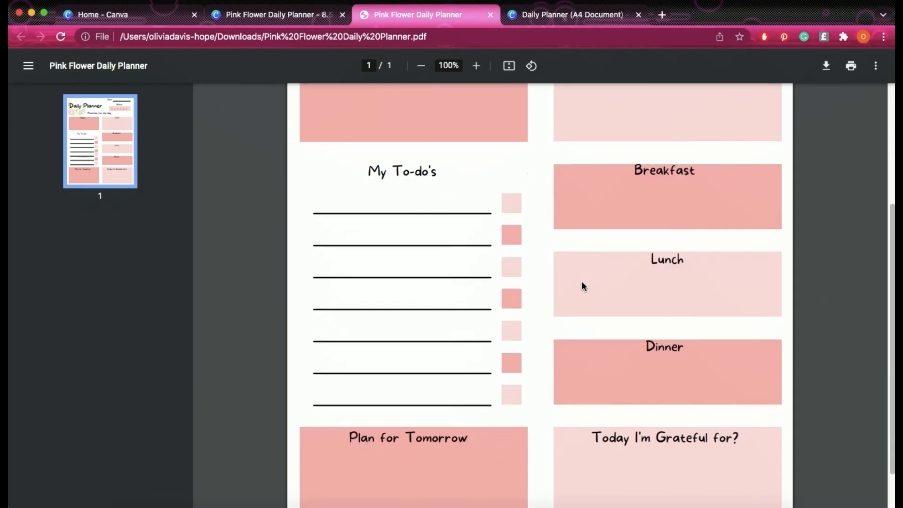
scroll(582, 284, up, 5)
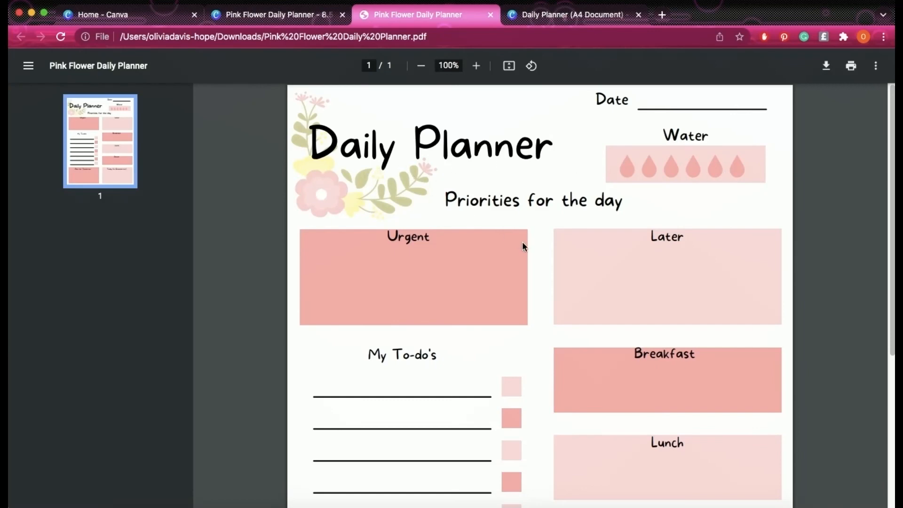
scroll(519, 243, down, 5)
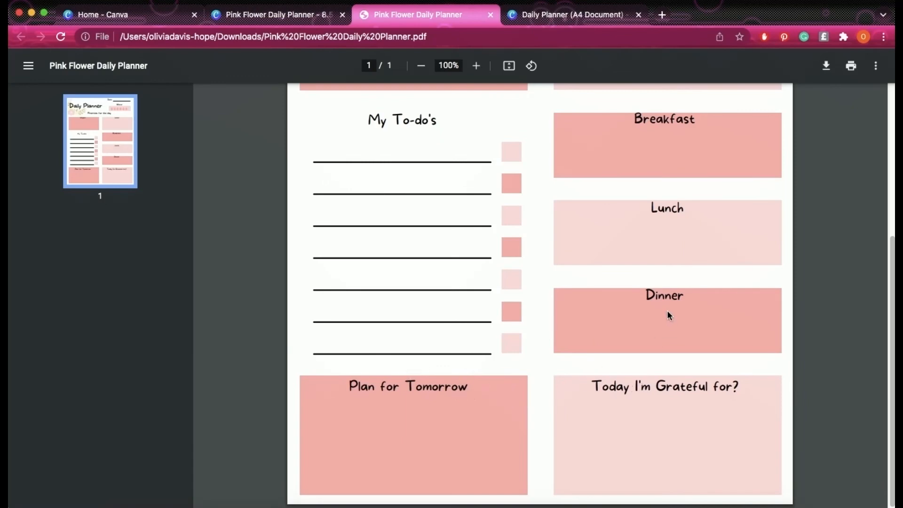
scroll(666, 310, up, 4)
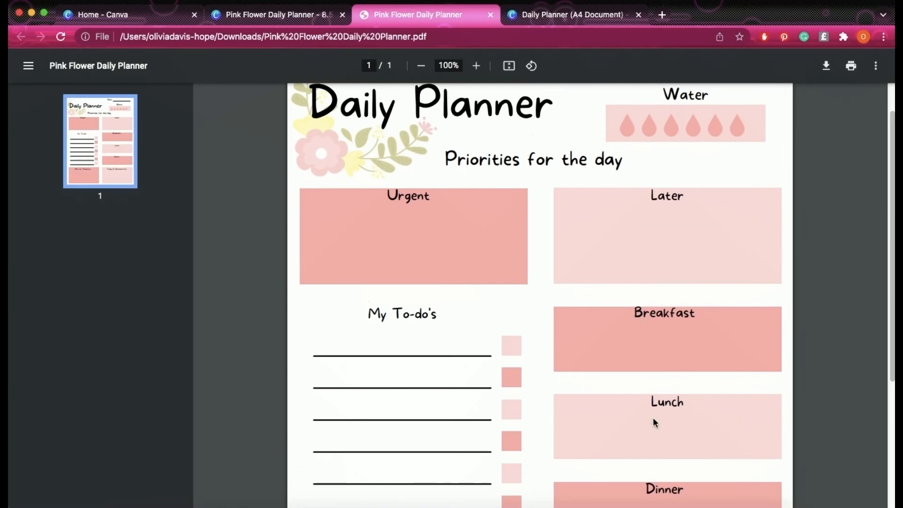
scroll(667, 178, up, 1)
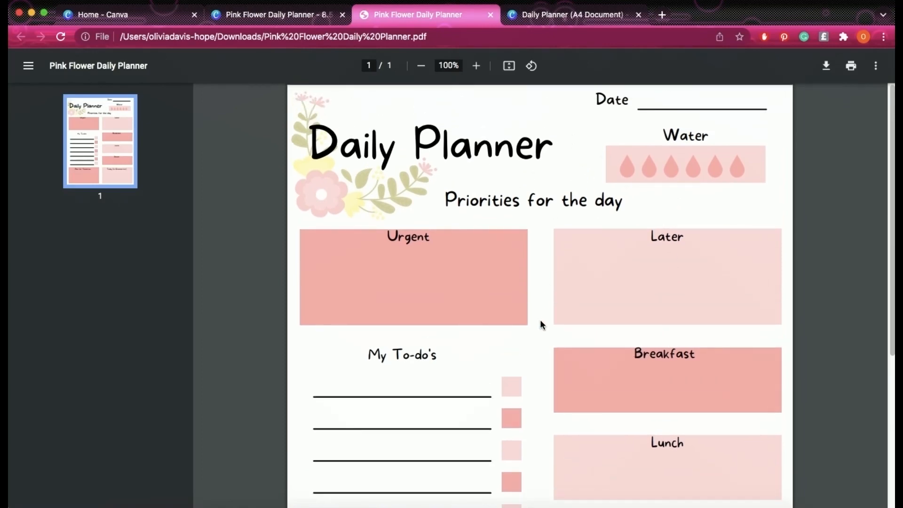
scroll(540, 325, down, 5)
scroll(541, 326, up, 5)
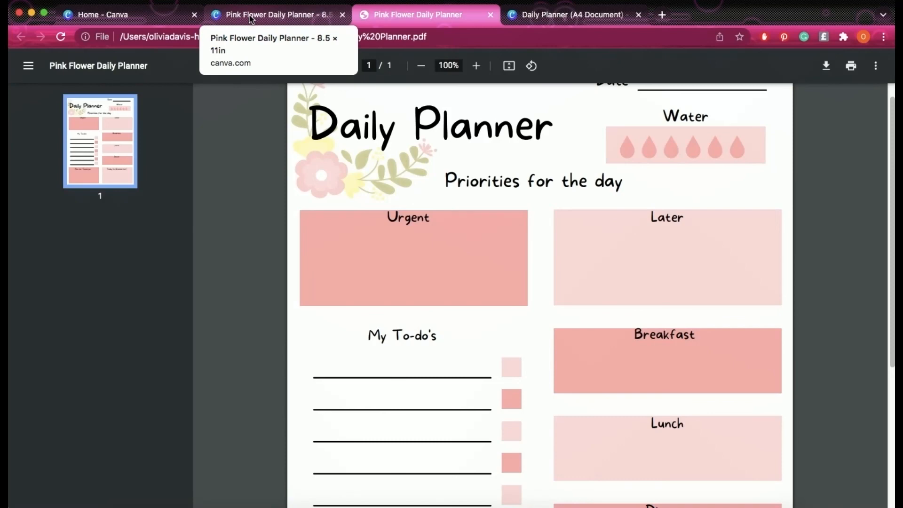
Step: Return to the Pink Flower Daily Planner design and look over its page again
click(251, 19)
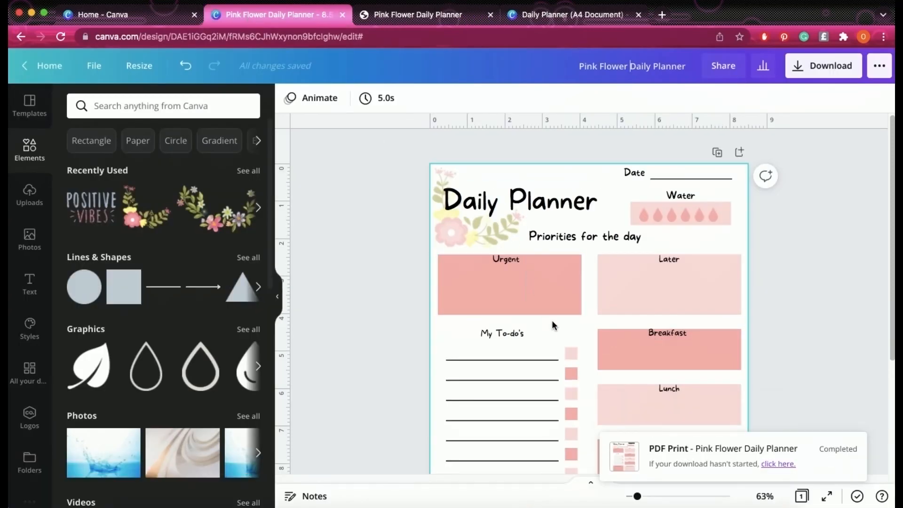
scroll(552, 322, down, 3)
scroll(553, 324, up, 3)
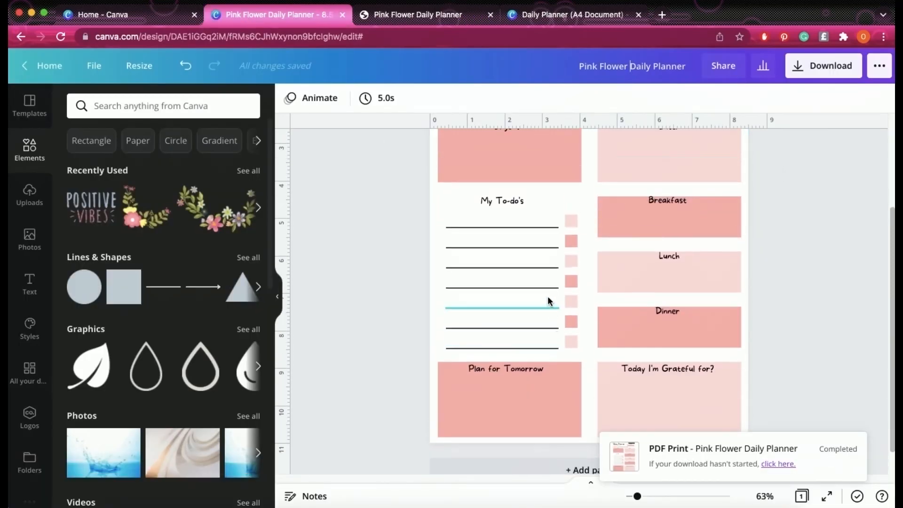
scroll(582, 297, down, 1)
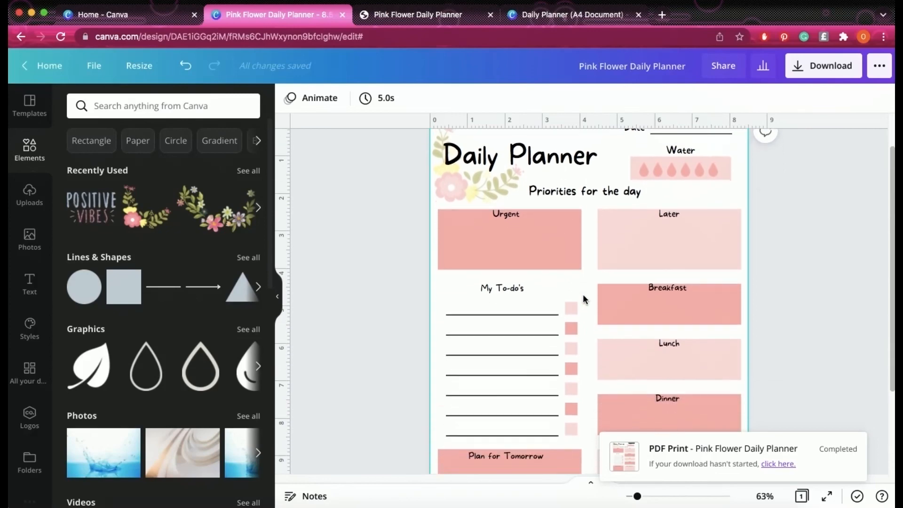